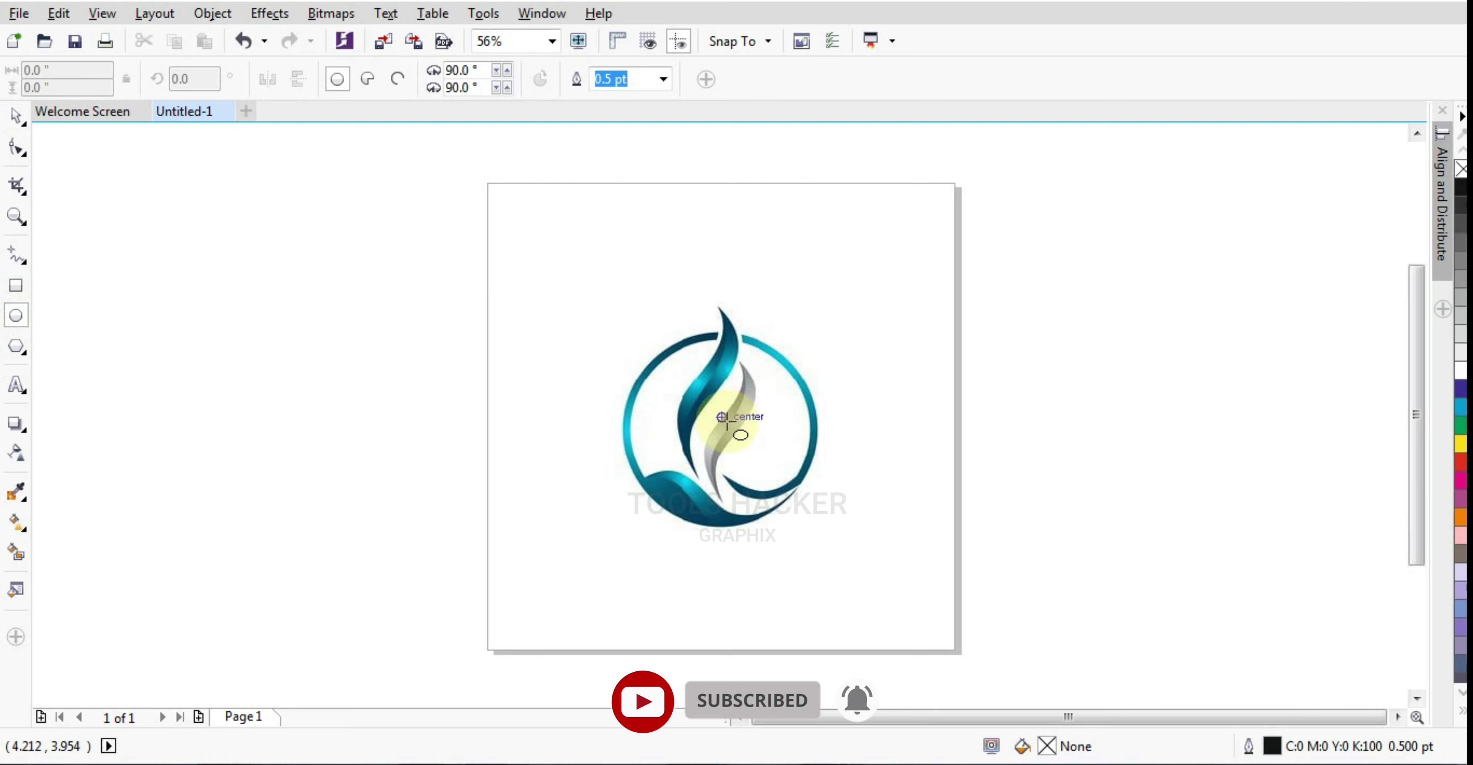
Draw a circle about 3.54 inches in diameter around the logo's ring, centred on the emblem
left_click_drag(717, 431, 812, 532)
left_click(16, 118)
scroll(739, 506, "up", 4)
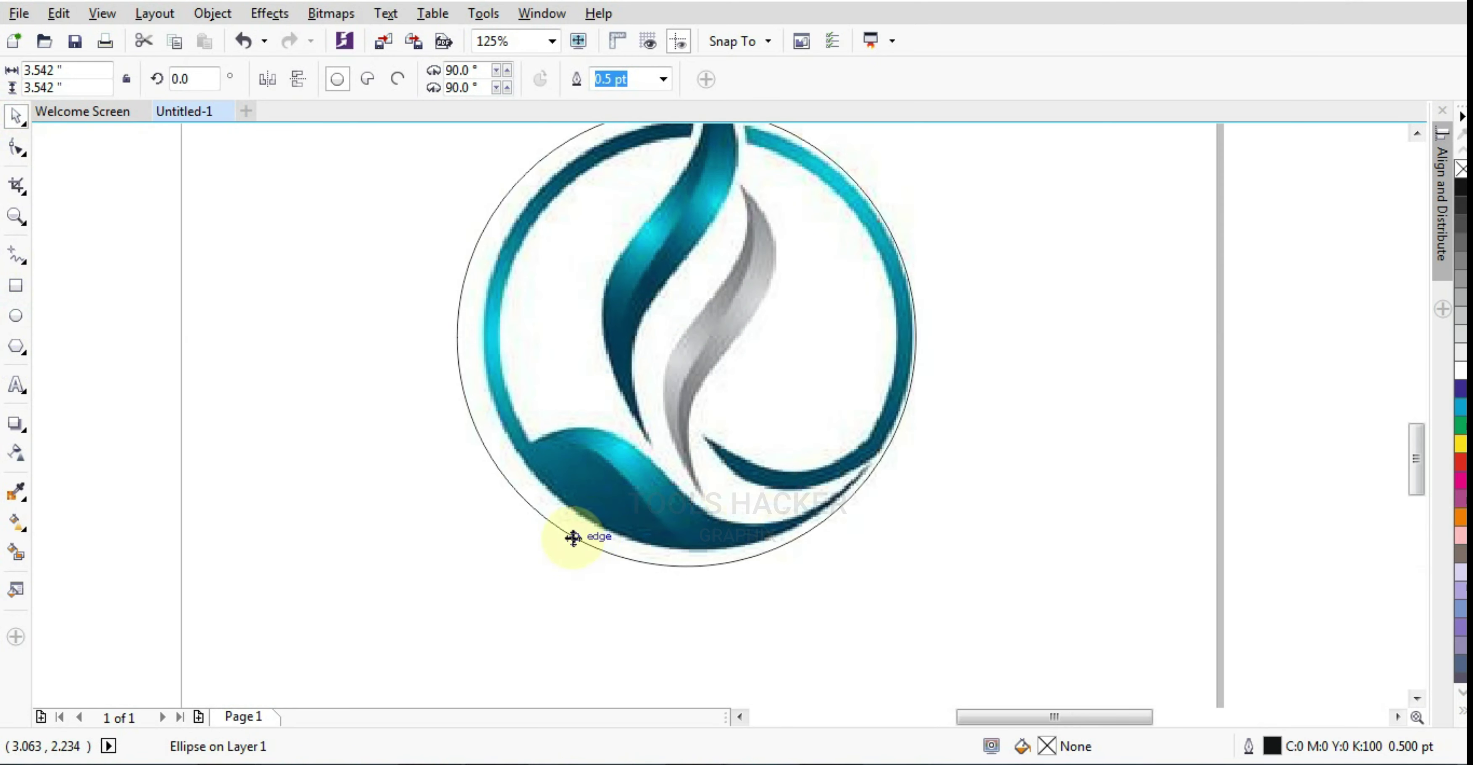
Shrink the circle to about 3.37 inches and shift it into place over the logo's ring
left_click_drag(332, 606, 380, 618)
scroll(641, 542, "down", 3)
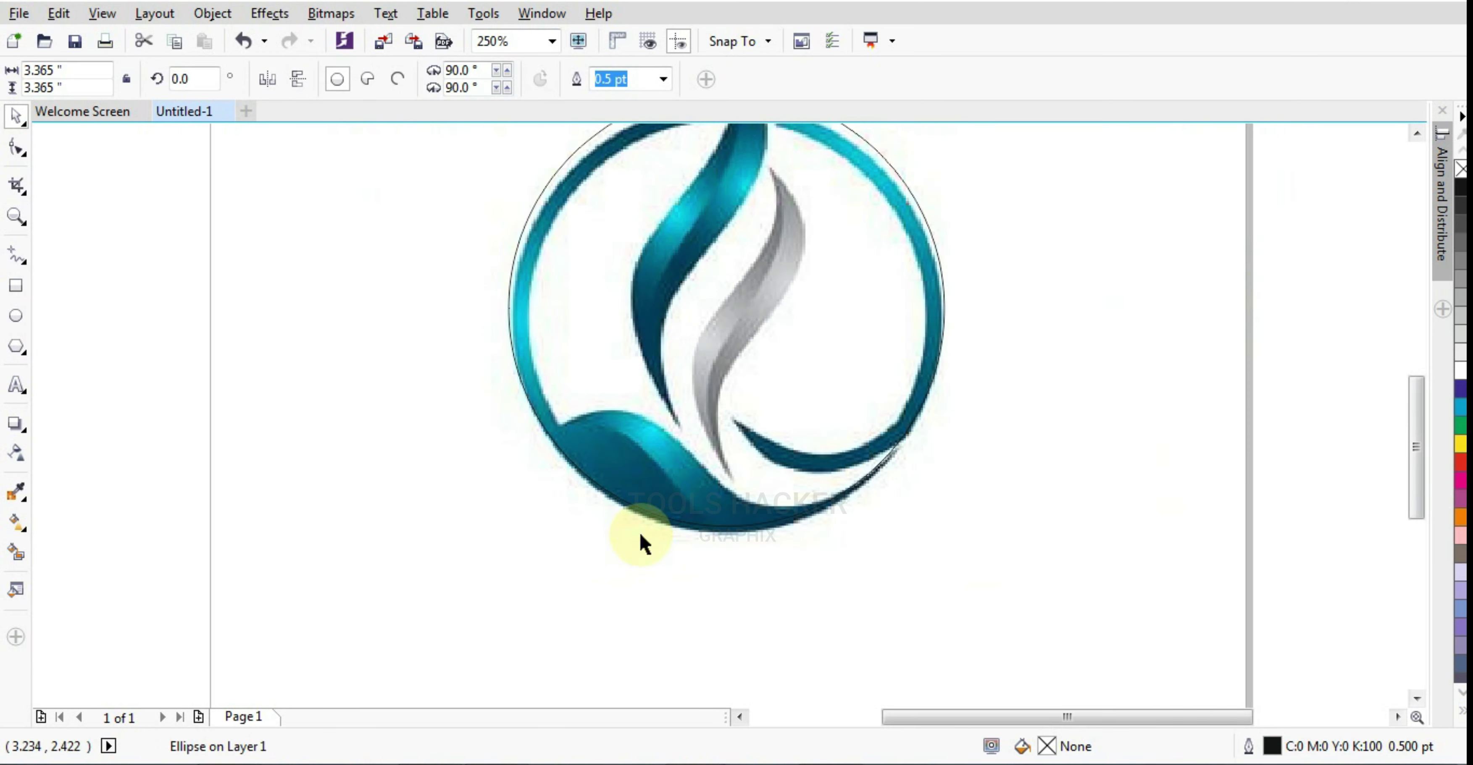
scroll(701, 230, "down", 1)
scroll(731, 244, "up", 4)
left_click_drag(730, 244, 731, 267)
scroll(811, 232, "down", 2)
scroll(748, 566, "up", 2)
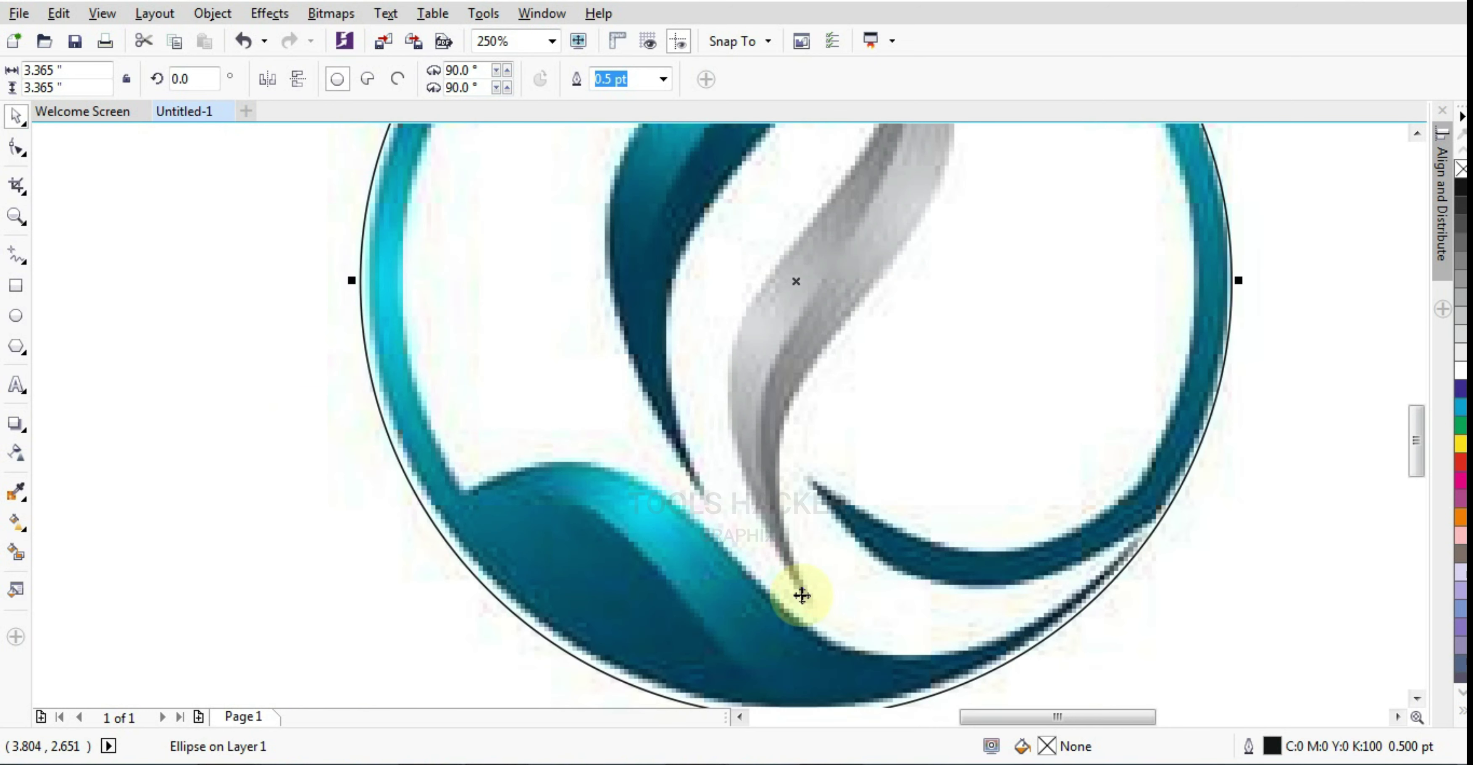
Fine-tune the circle to about 3.32 inches so it follows the outer edge of the ring
scroll(971, 476, "down", 2)
left_click_drag(1107, 603, 1108, 606)
scroll(657, 450, "down", 2)
scroll(697, 380, "up", 4)
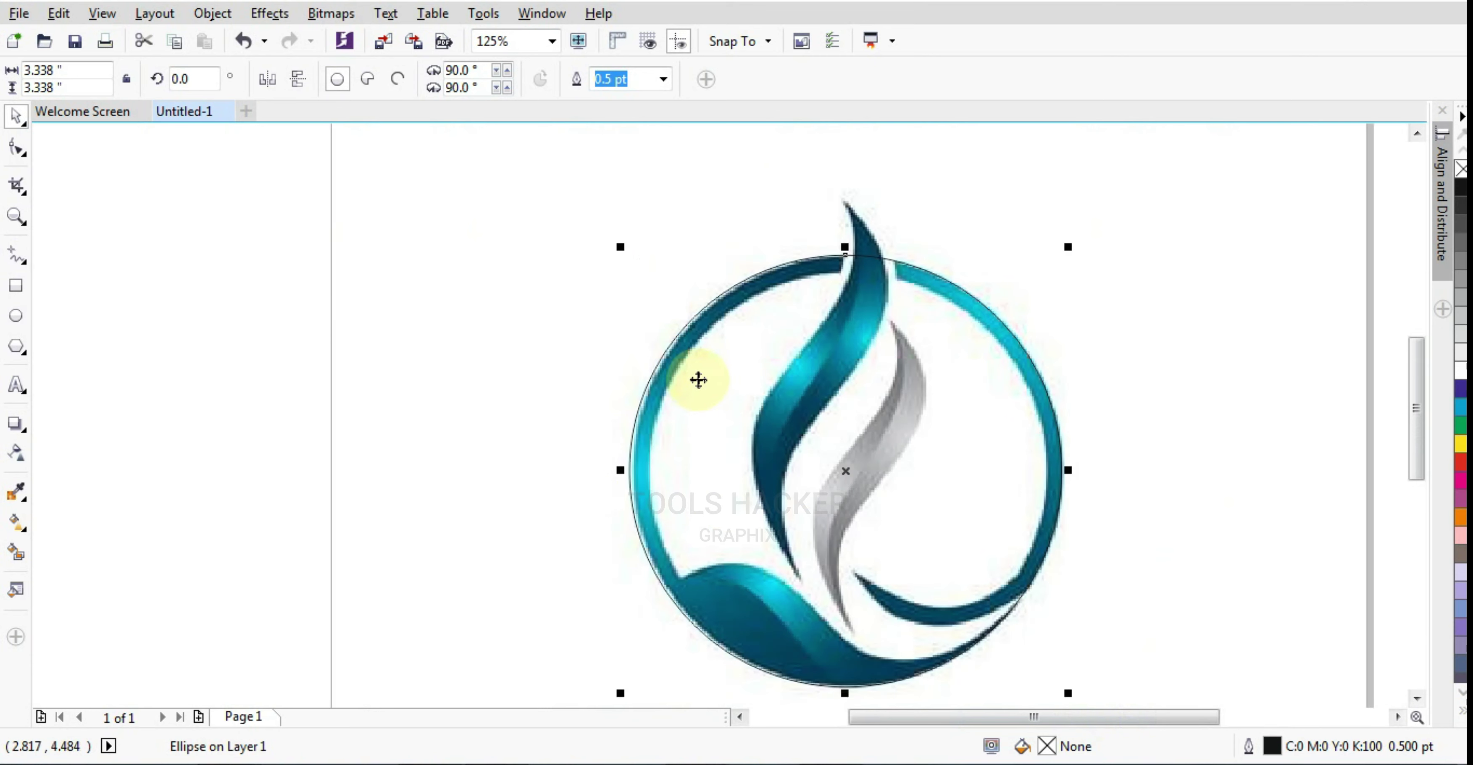
scroll(740, 380, "down", 2)
scroll(666, 286, "up", 2)
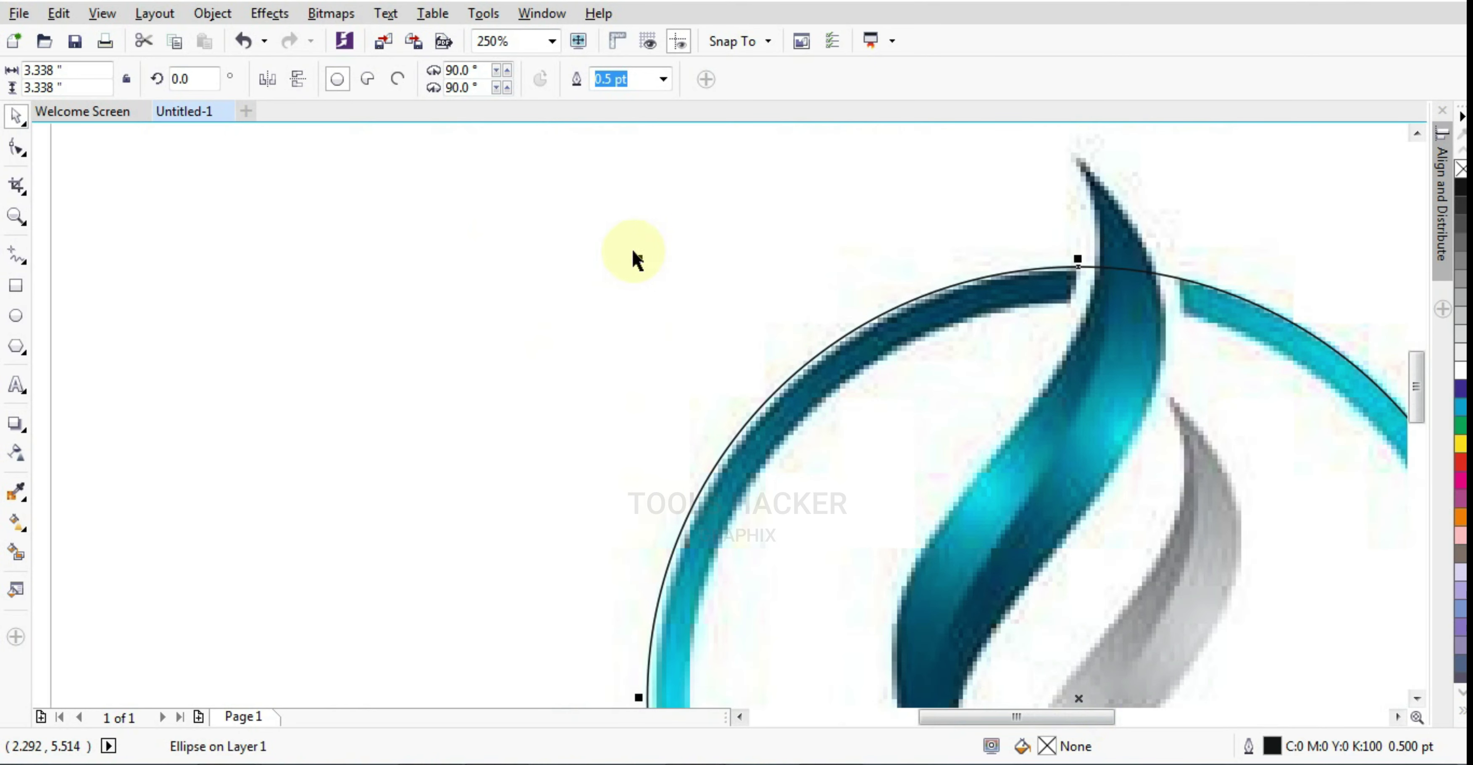
left_click_drag(640, 262, 638, 260)
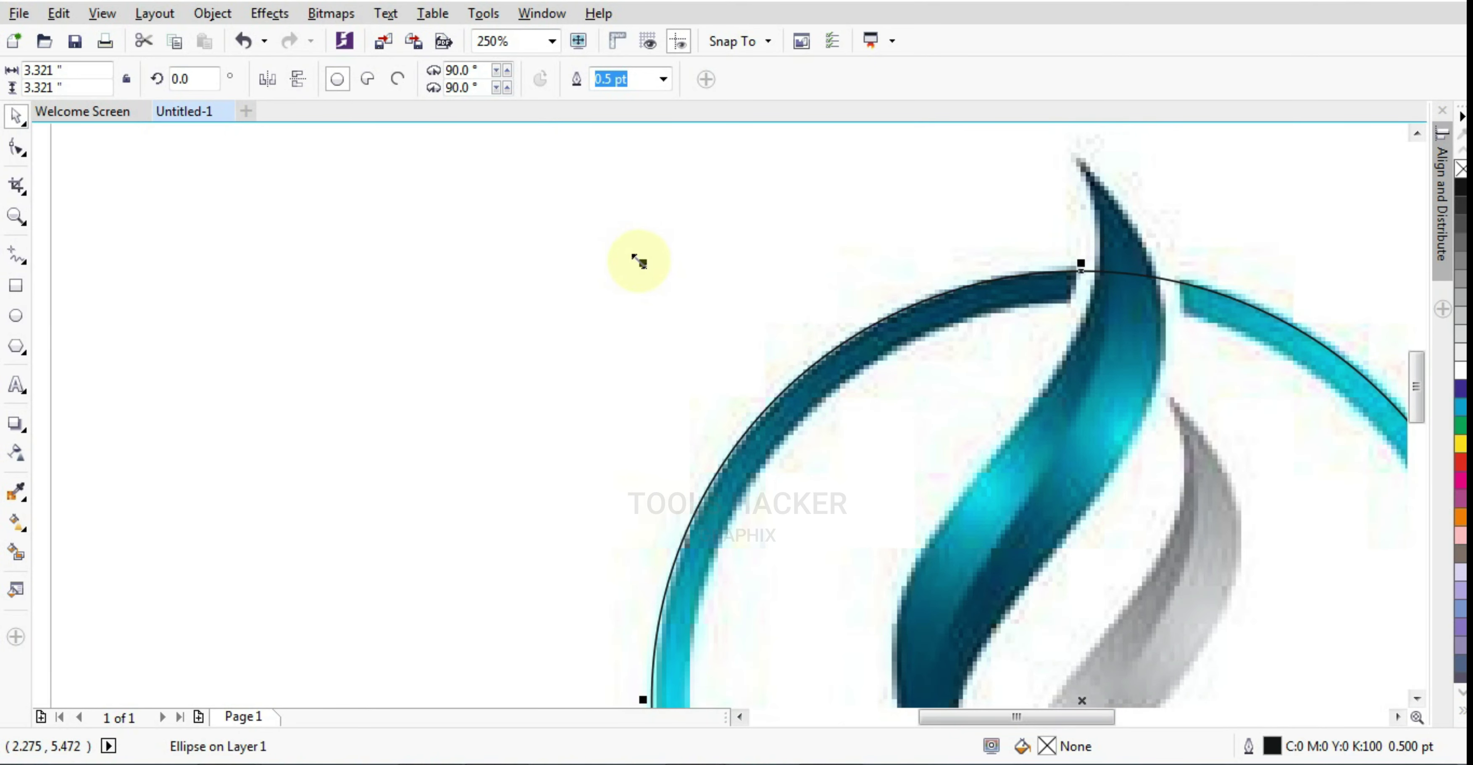
scroll(674, 348, "down", 2)
scroll(693, 476, "up", 2)
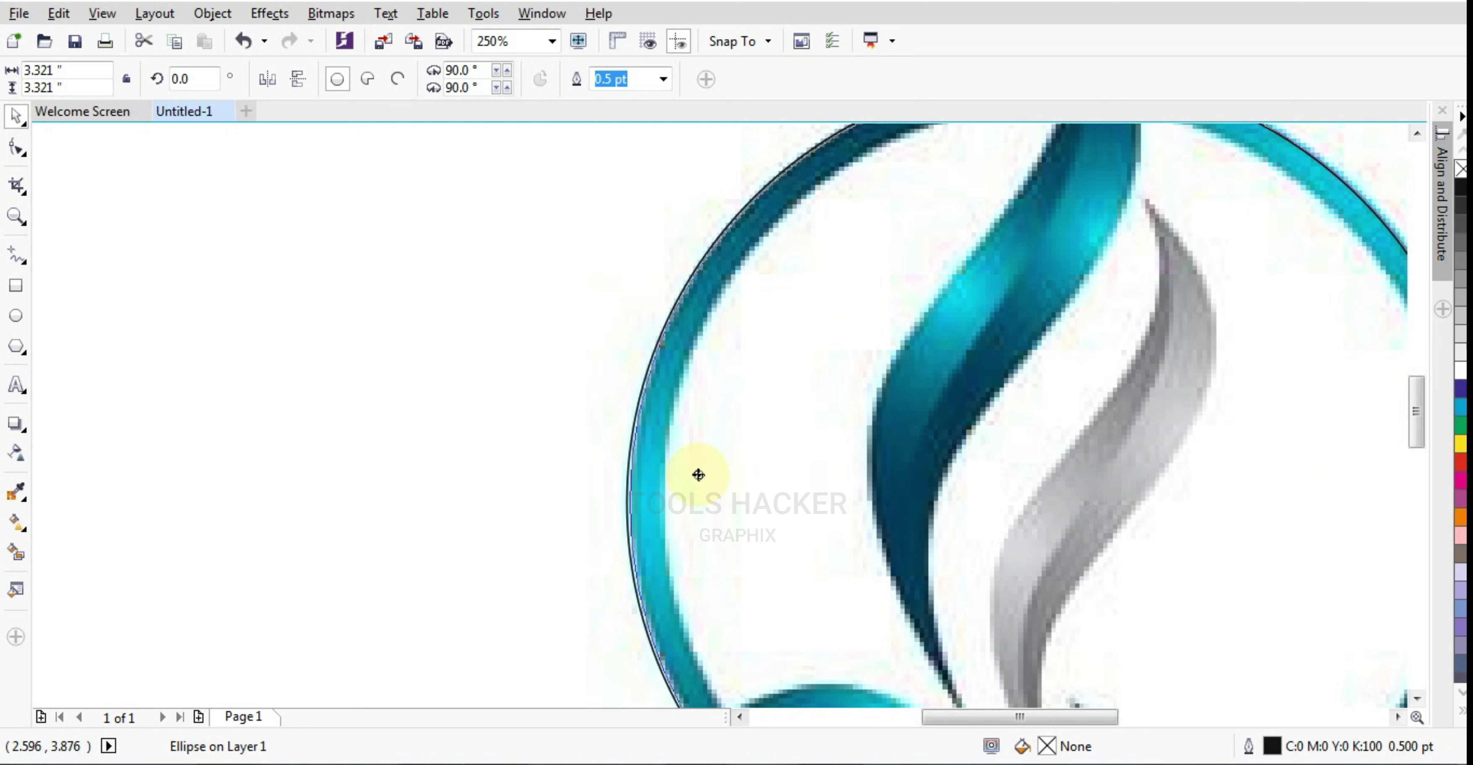
scroll(698, 474, "down", 1)
scroll(789, 434, "down", 3)
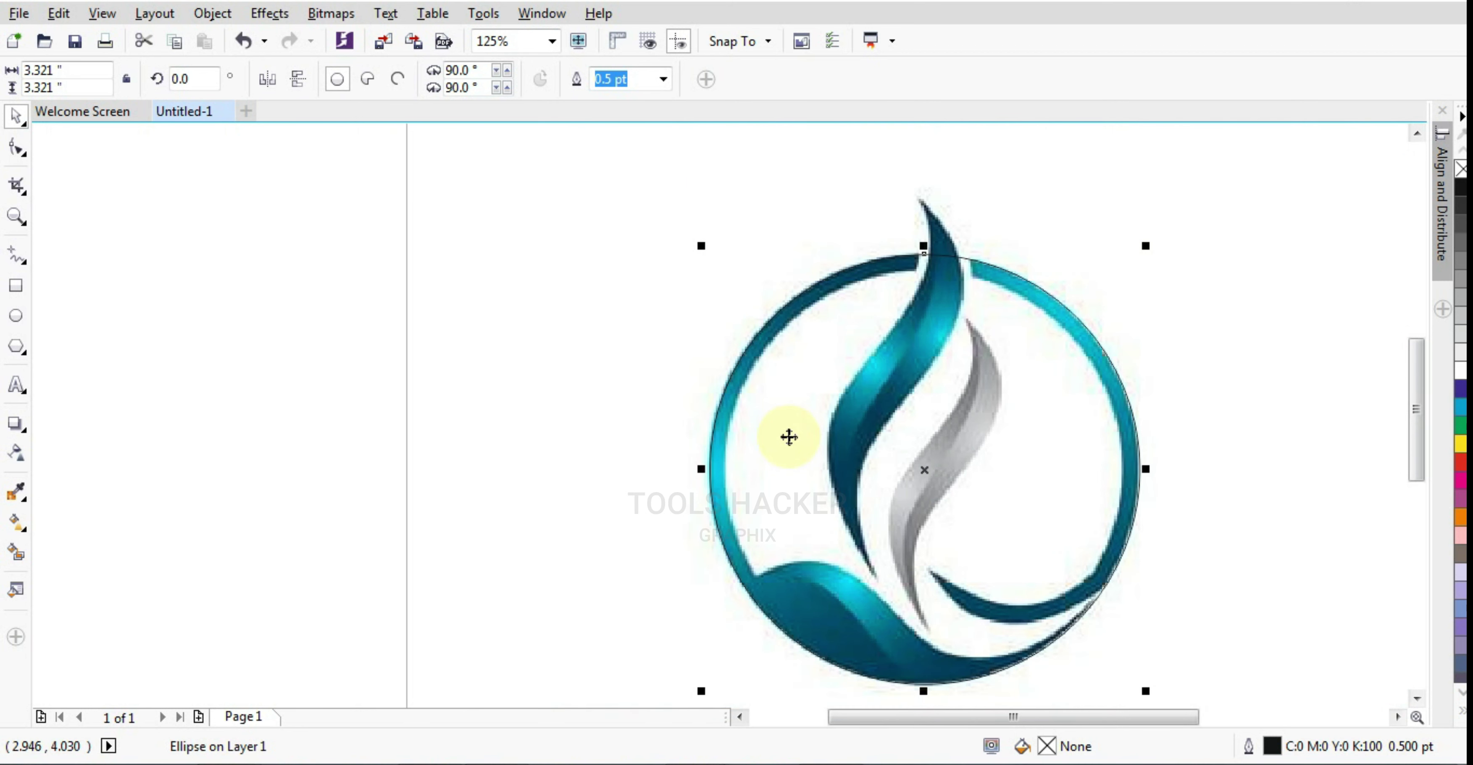
Create a concentric copy of the circle, scaled to about 3.08 inches to match the ring's inner edge
left_click(724, 361)
scroll(819, 374, "up", 2)
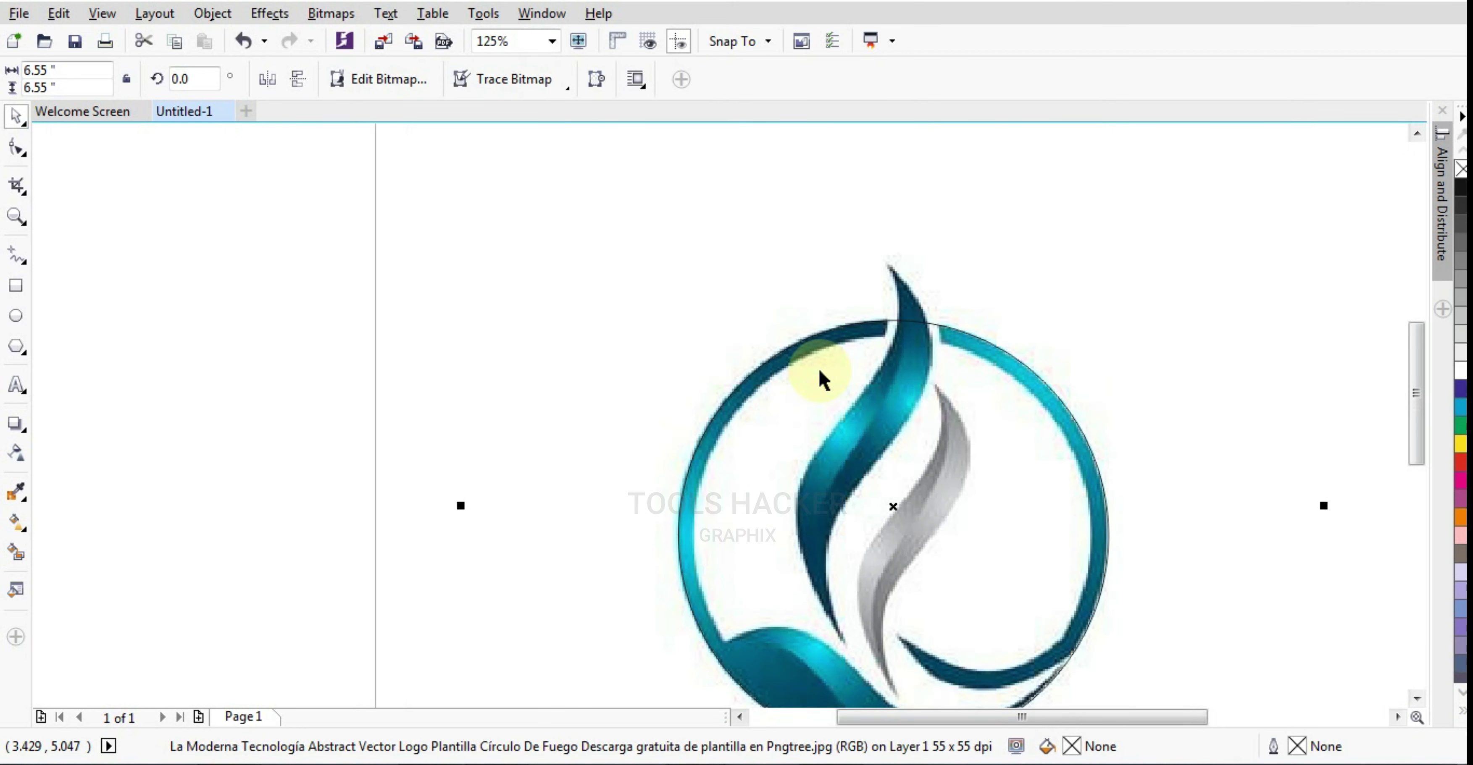
left_click(1050, 407)
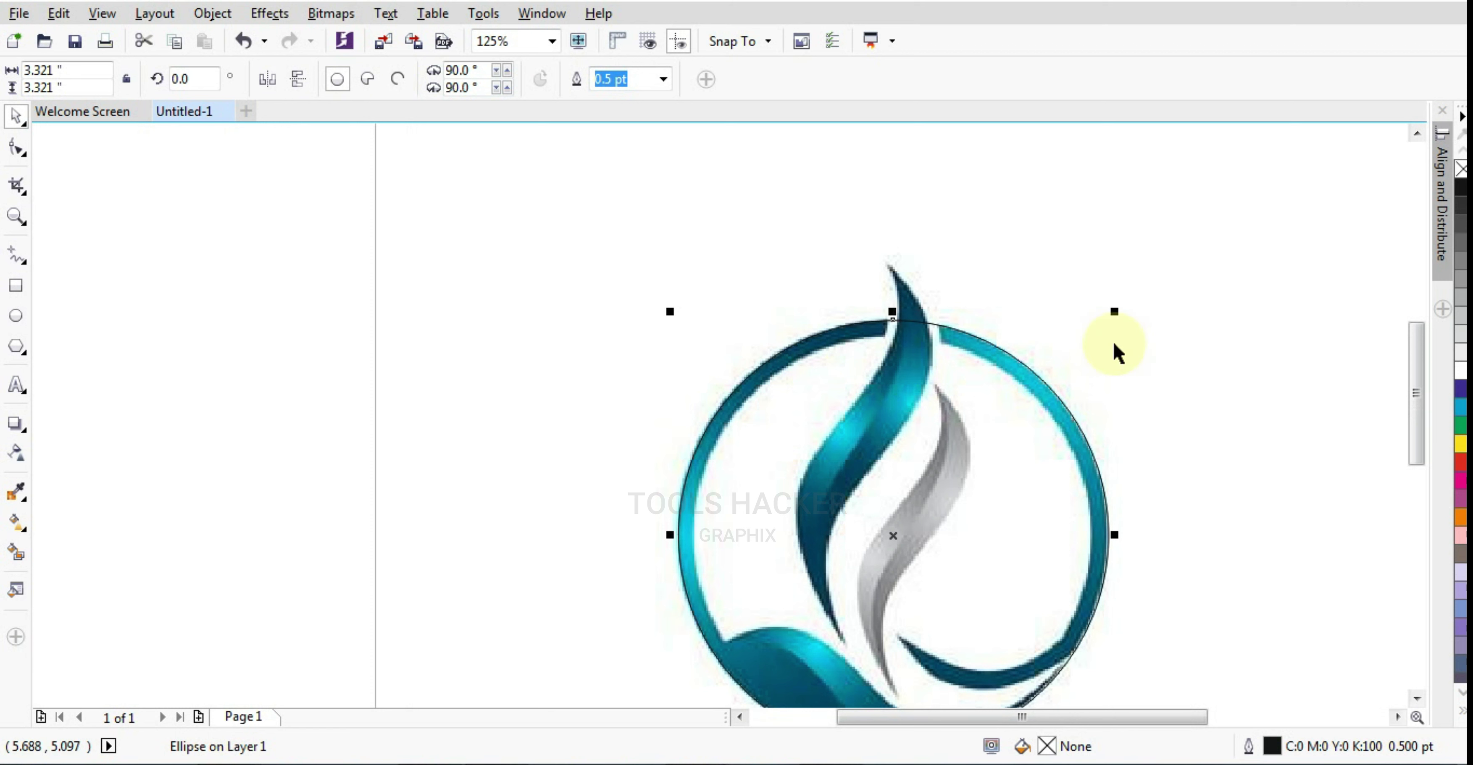
left_click_drag(1116, 315, 1100, 319)
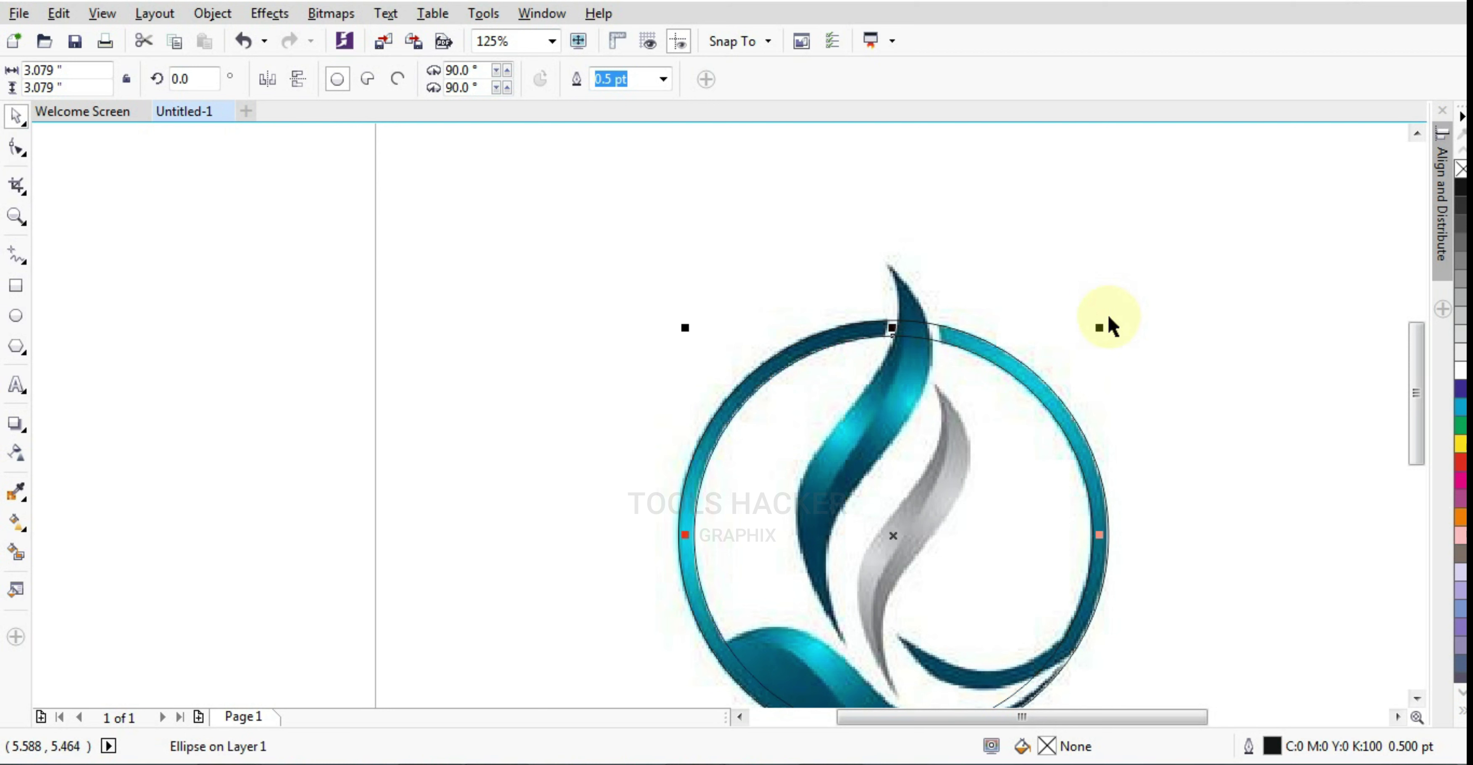
right_click(663, 255)
Lock the reference logo bitmap in place
left_click(543, 330)
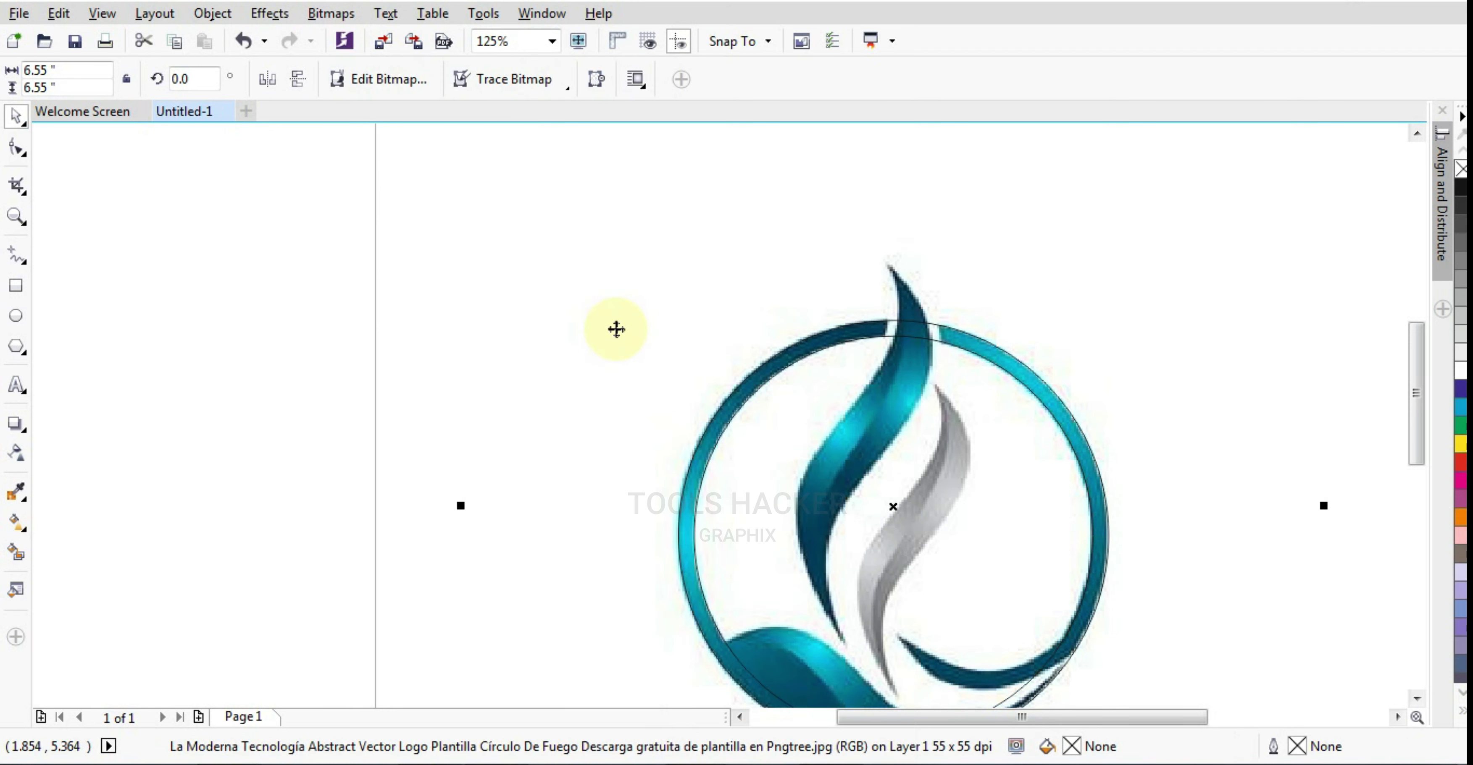
right_click(616, 329)
left_click(660, 493)
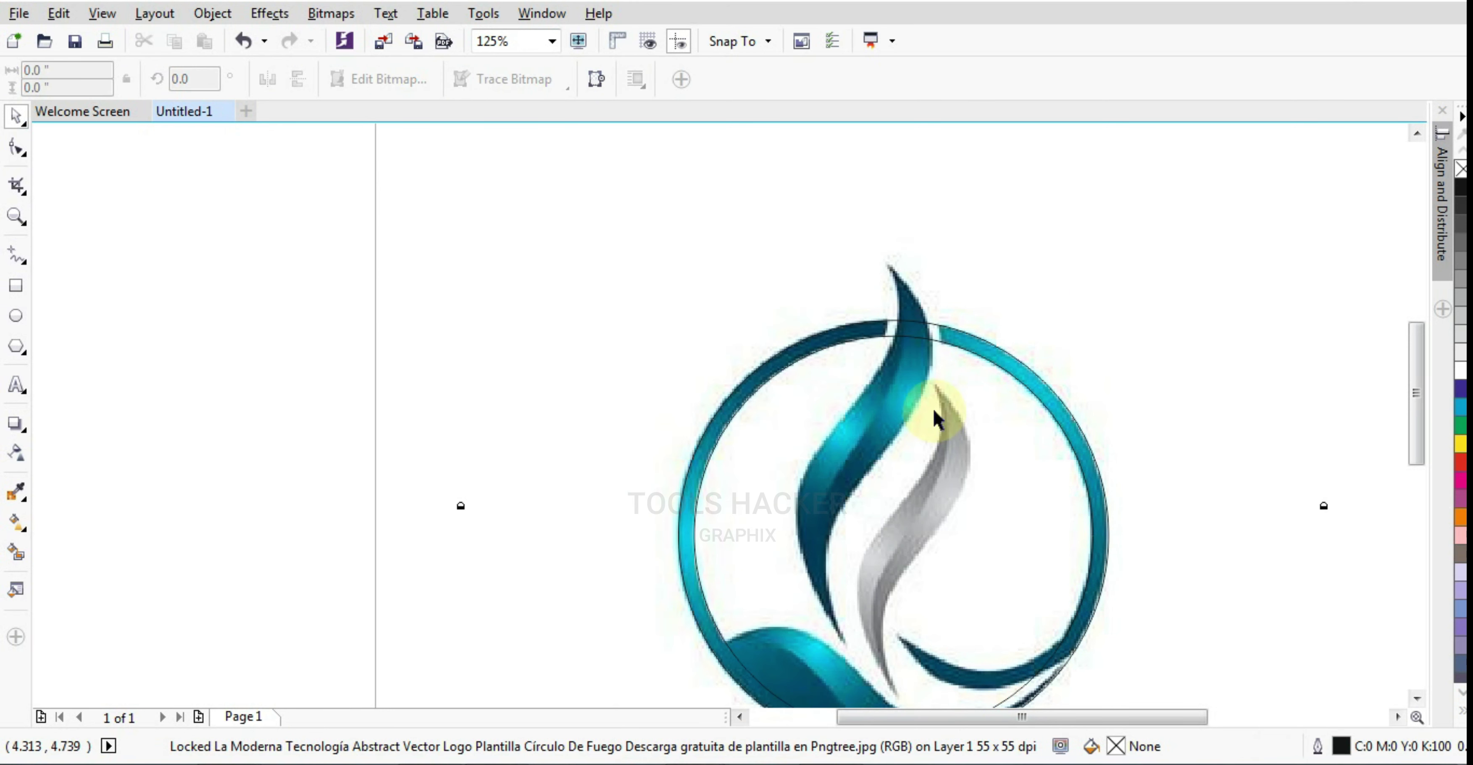
Draw a closed three-node Freehand outline joining the teal flame's upper tip, lower tip and a point outside the ring's upper left
left_click(913, 372)
scroll(896, 331, "up", 4)
left_click(896, 339)
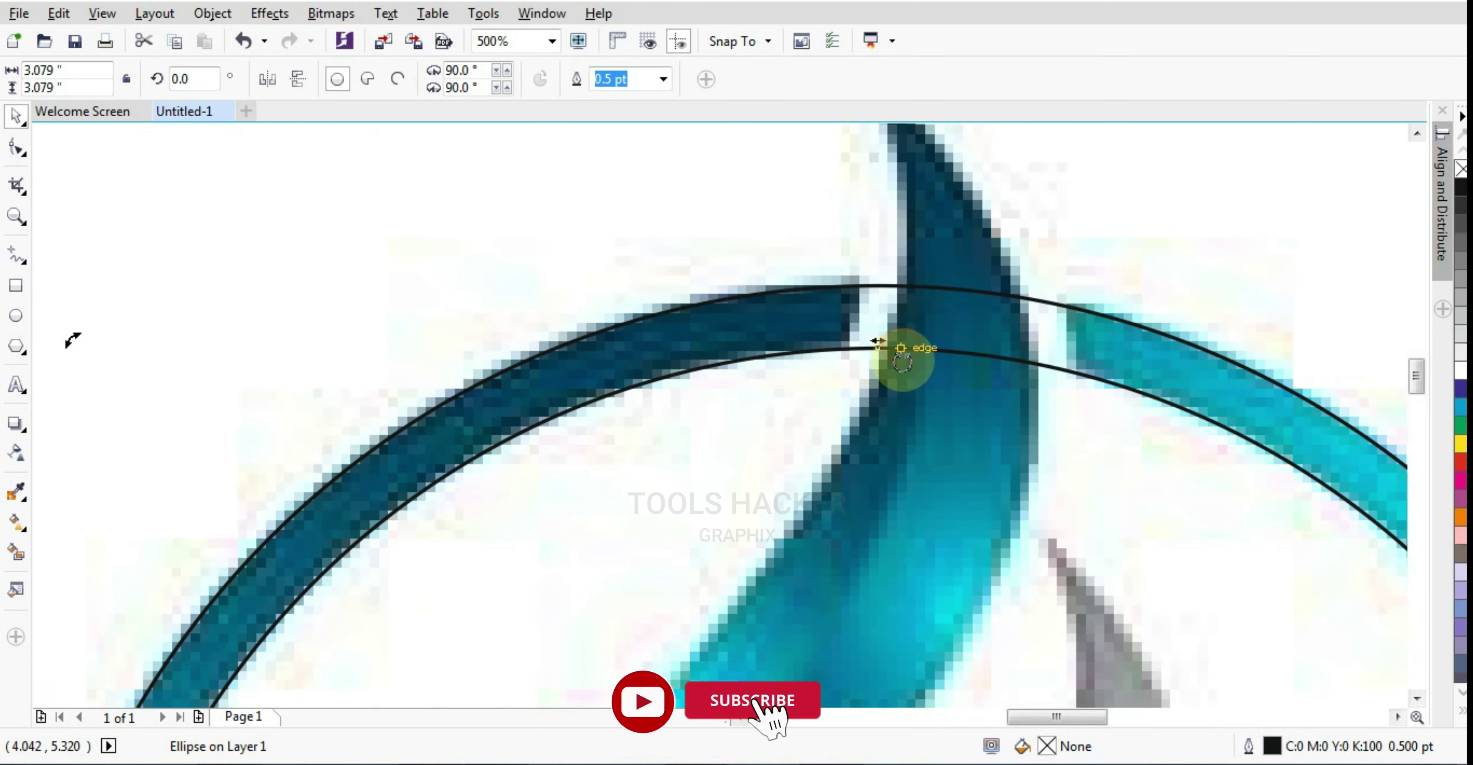
scroll(904, 352, "down", 2)
left_click(16, 257)
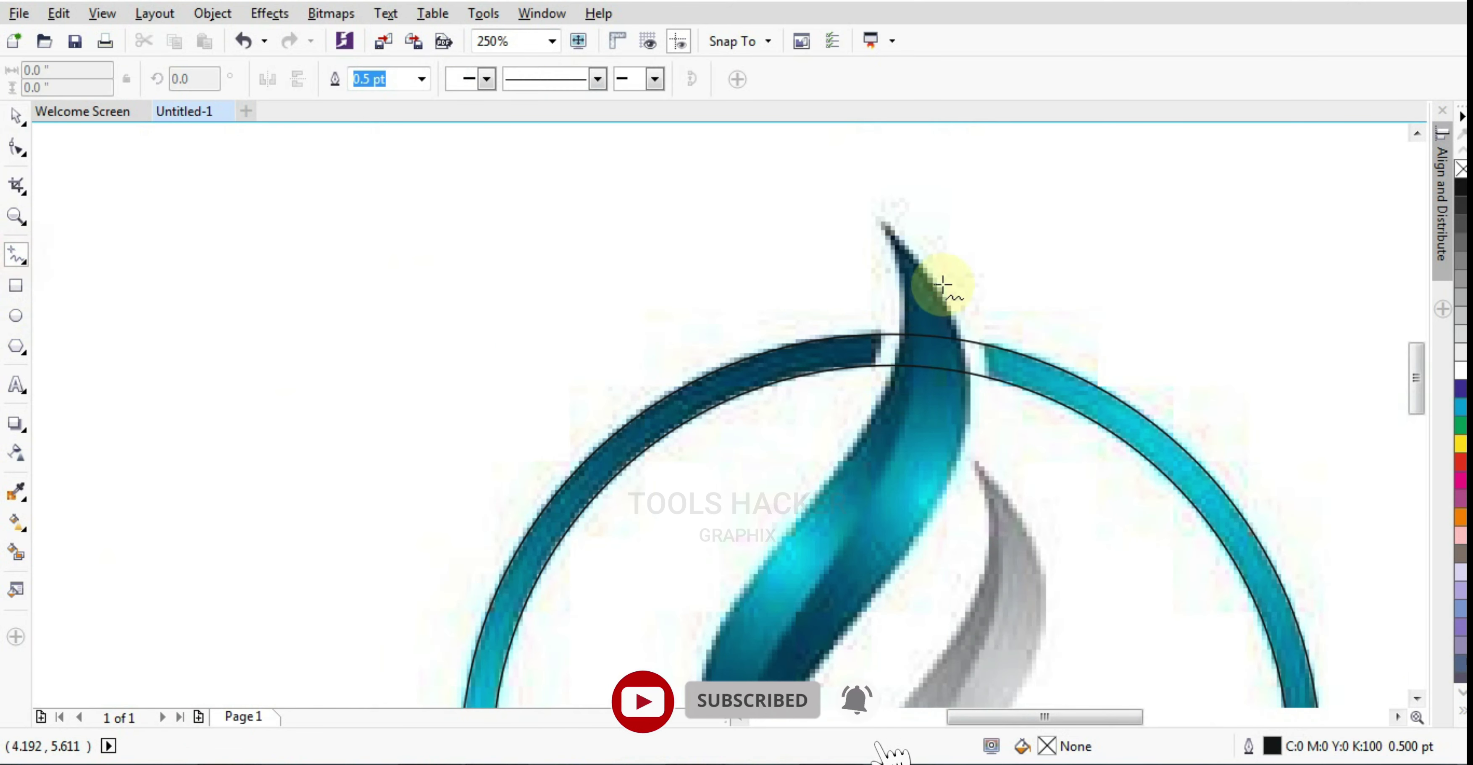
scroll(906, 226, "down", 3)
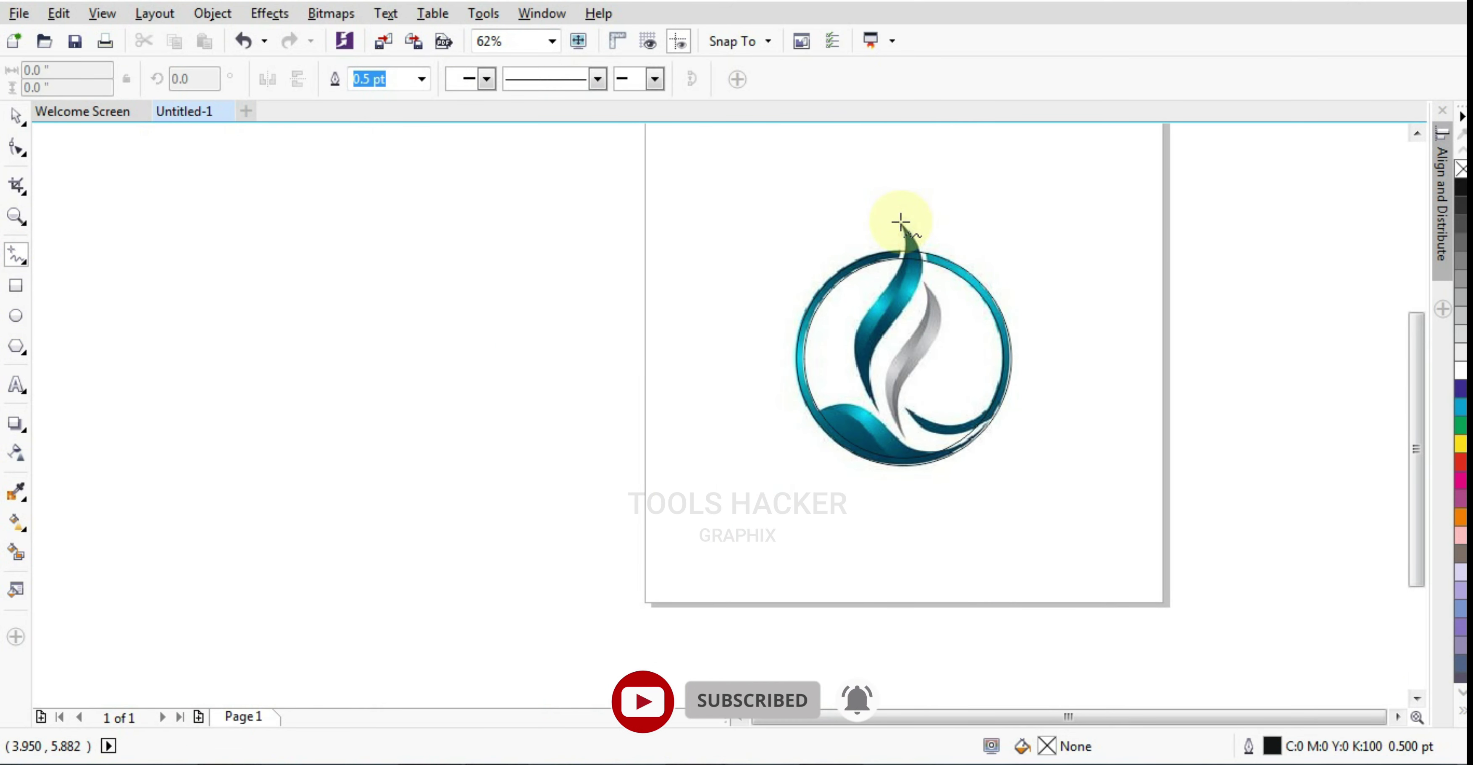
left_click(900, 221)
left_click(874, 411)
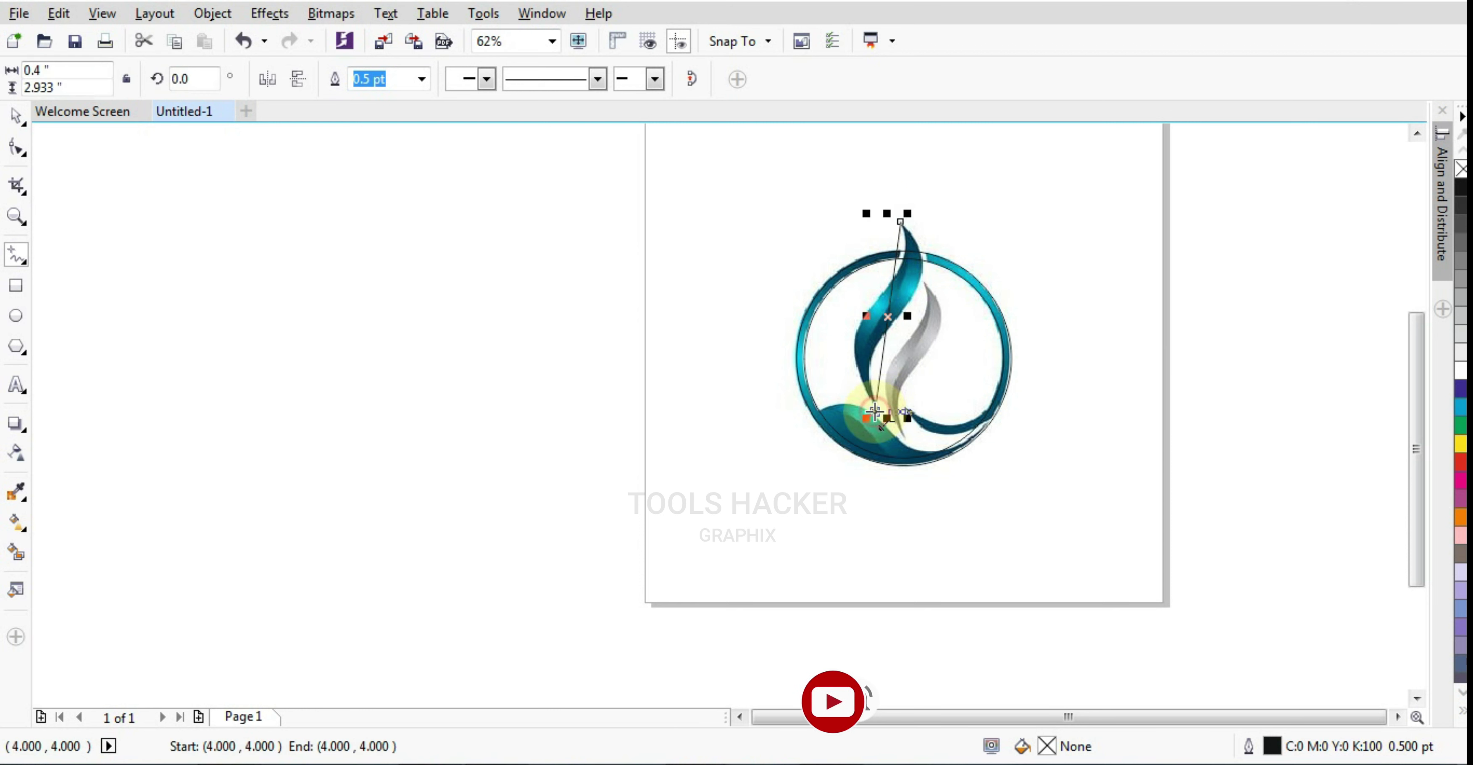
left_click(875, 411)
left_click(827, 263)
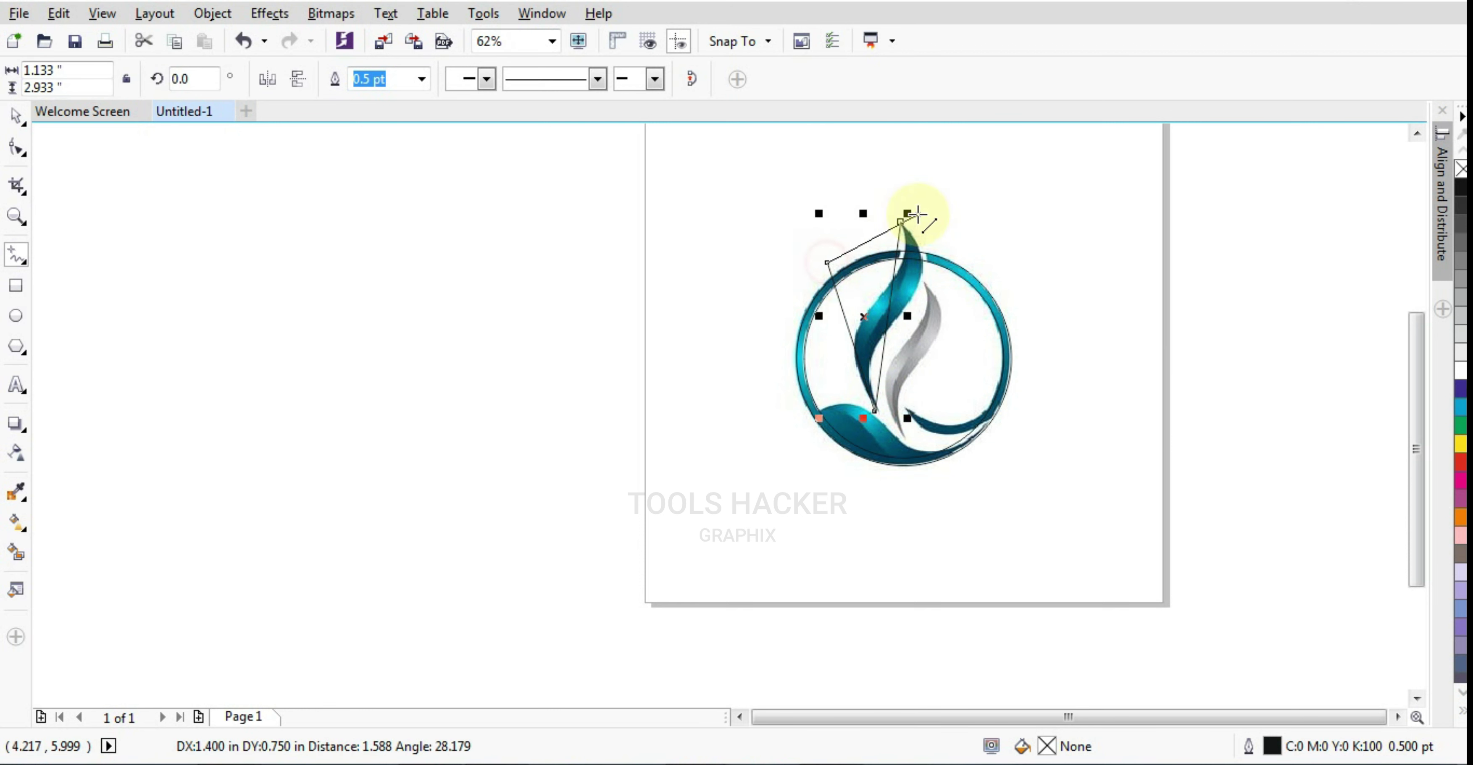
left_click(901, 222)
Move the outline's lower node onto the bottom tip of the teal flame with the Shape tool
scroll(875, 319, "up", 1)
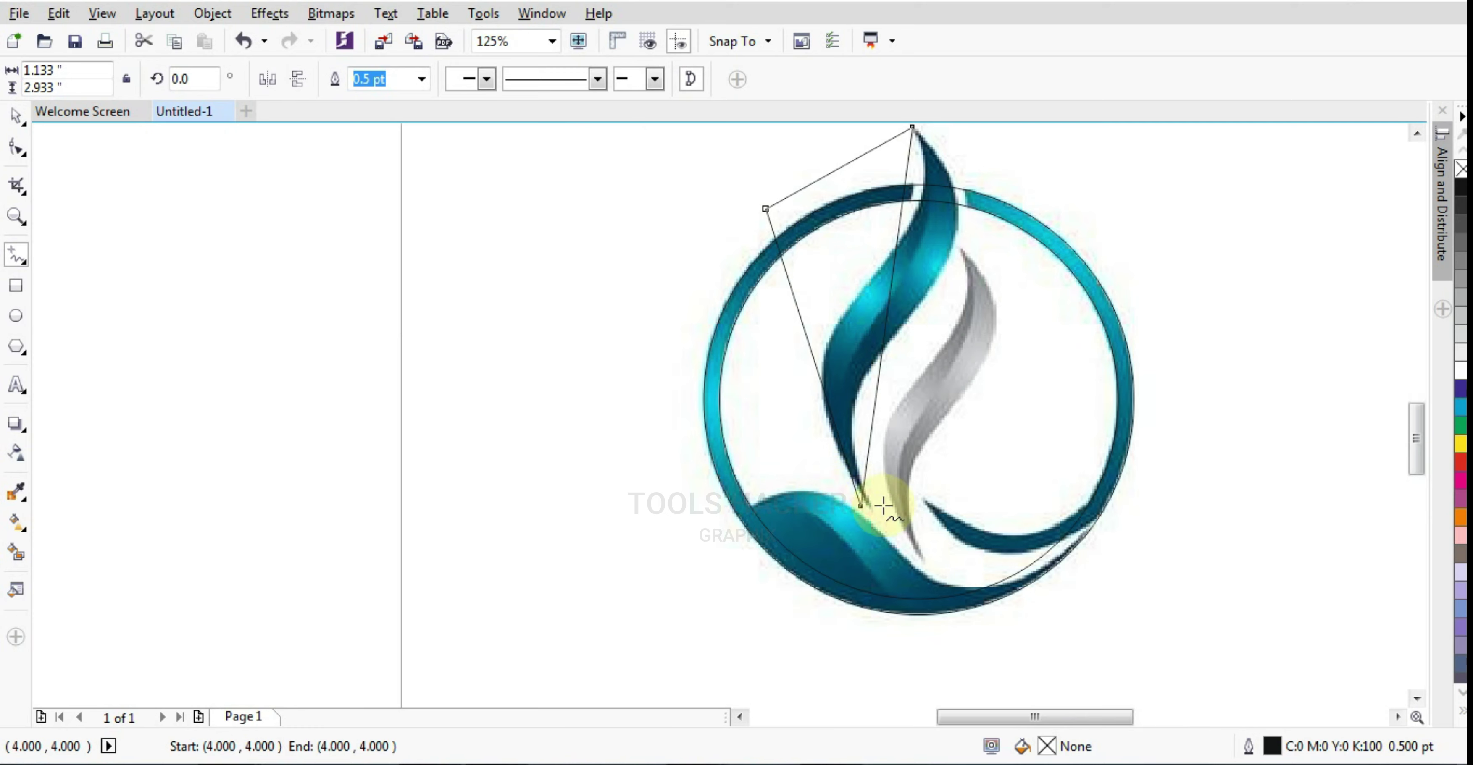
scroll(881, 500, "up", 2)
left_click(17, 149)
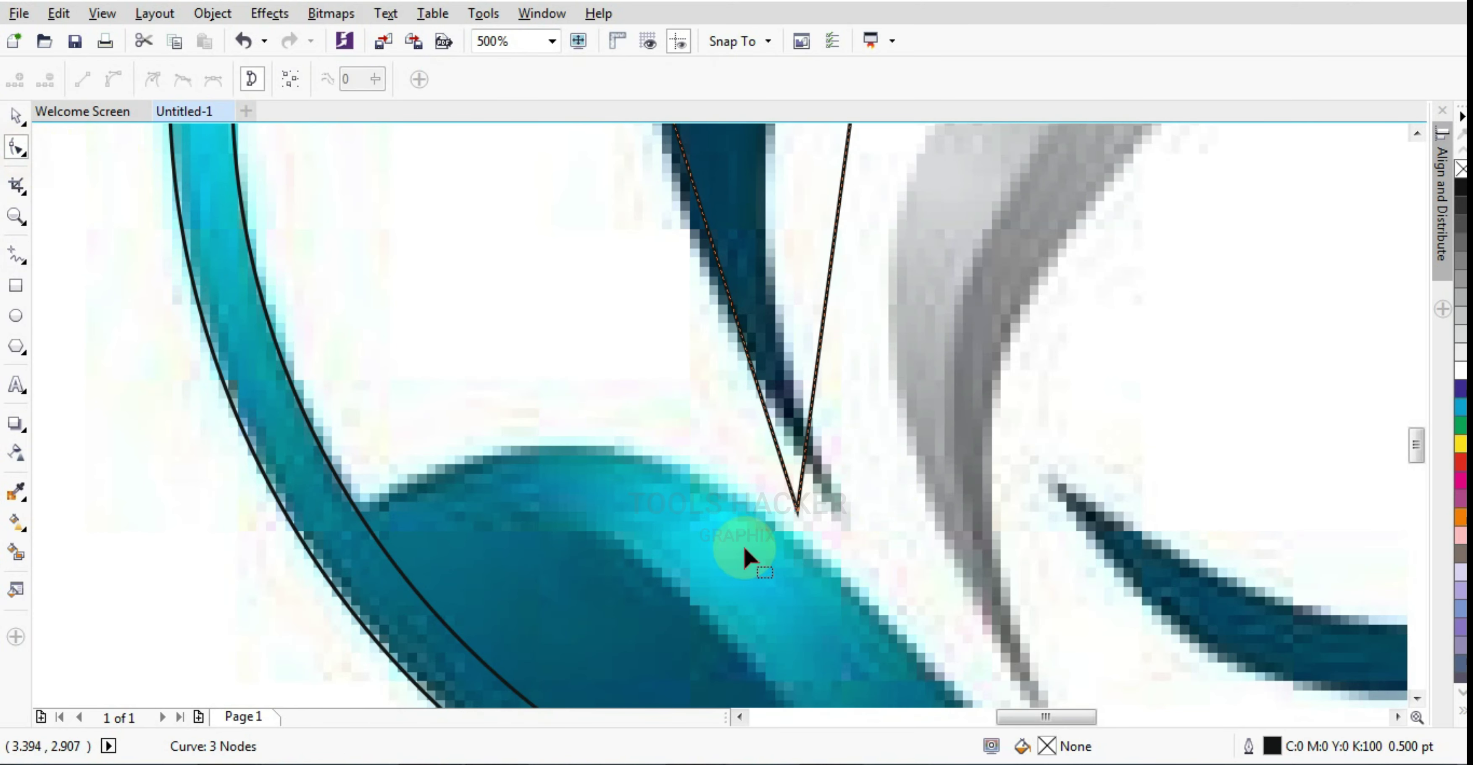
left_click_drag(794, 515, 835, 513)
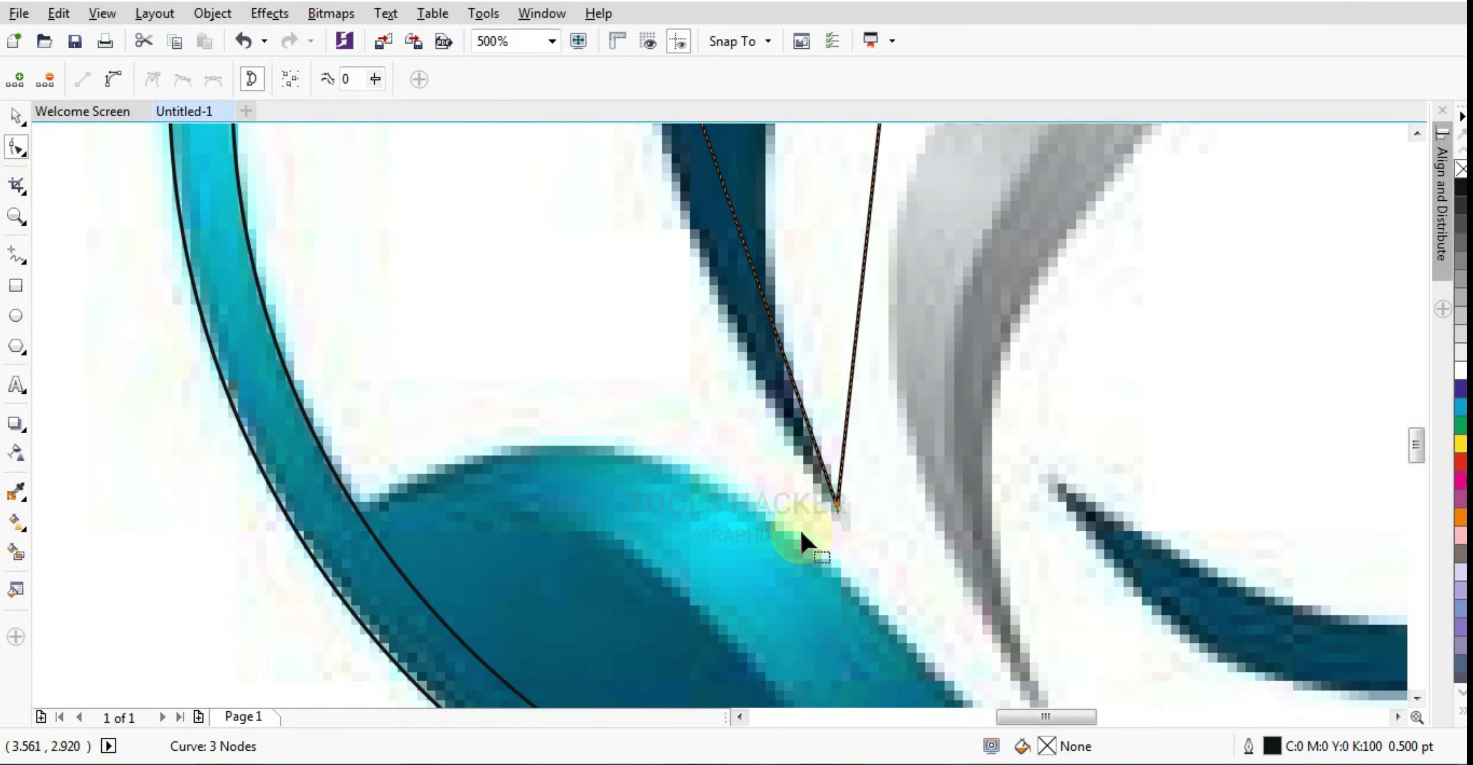
Move the outline's upper node onto the top tip of the teal flame
scroll(798, 558, "down", 3)
scroll(818, 422, "up", 1)
scroll(825, 339, "up", 2)
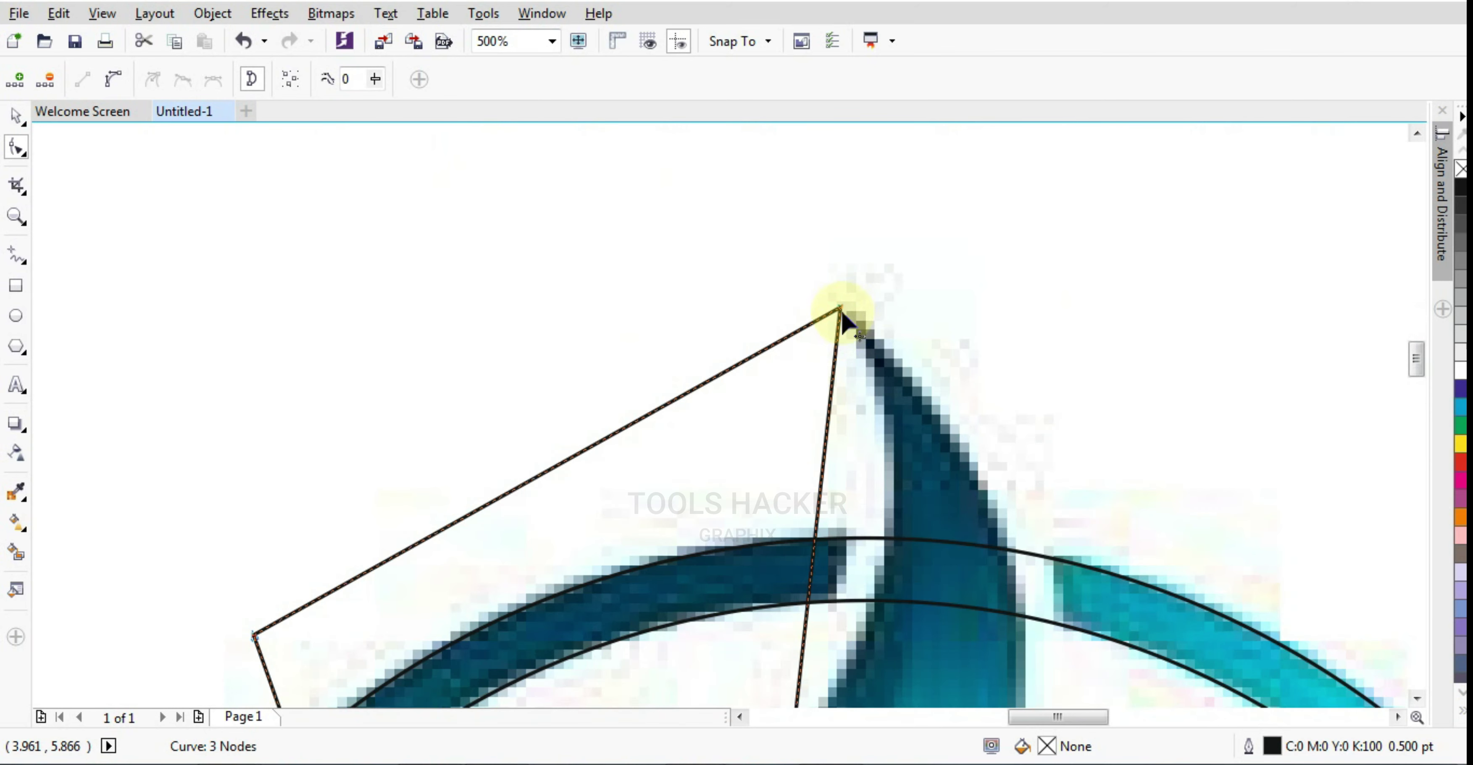
left_click(841, 308)
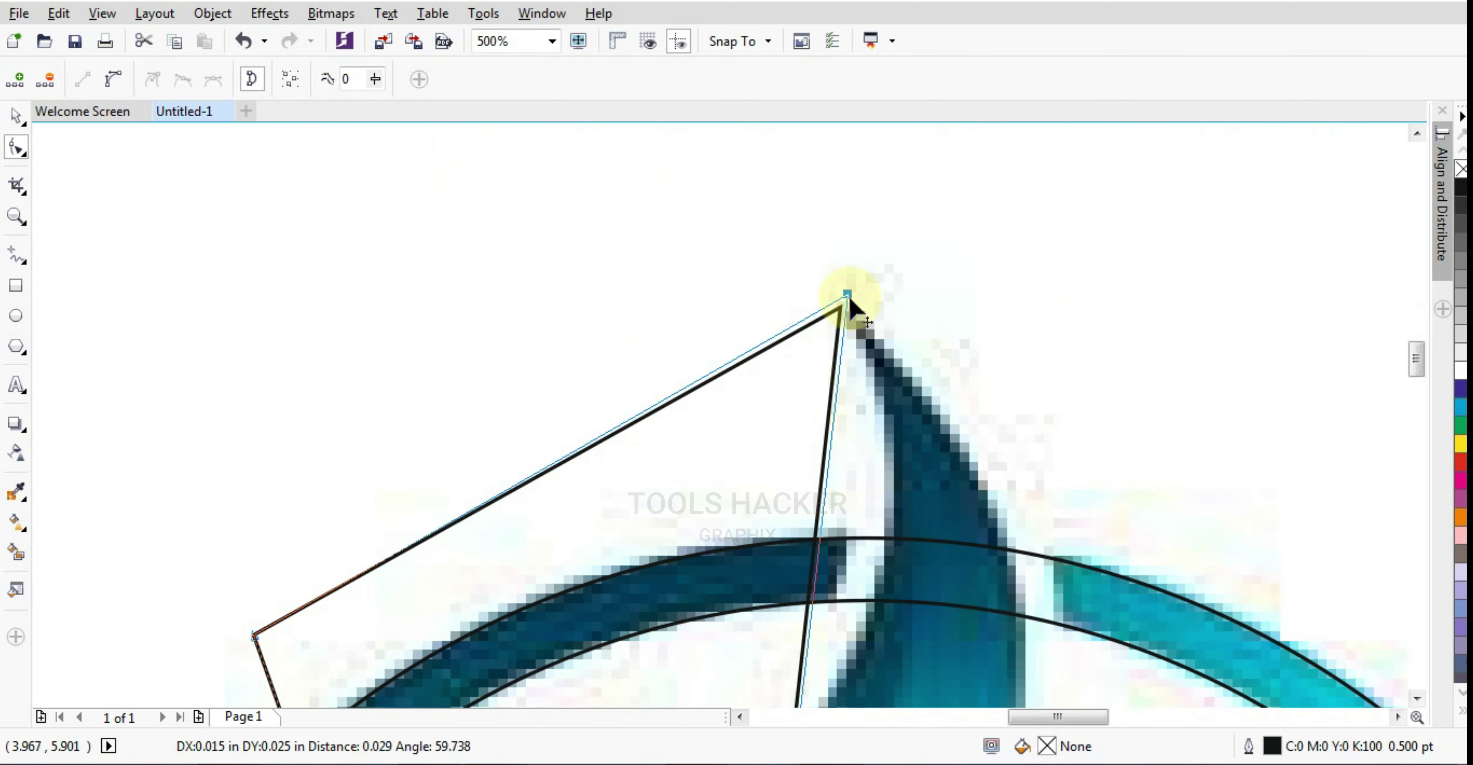
scroll(675, 416, "down", 3)
scroll(680, 414, "up", 1)
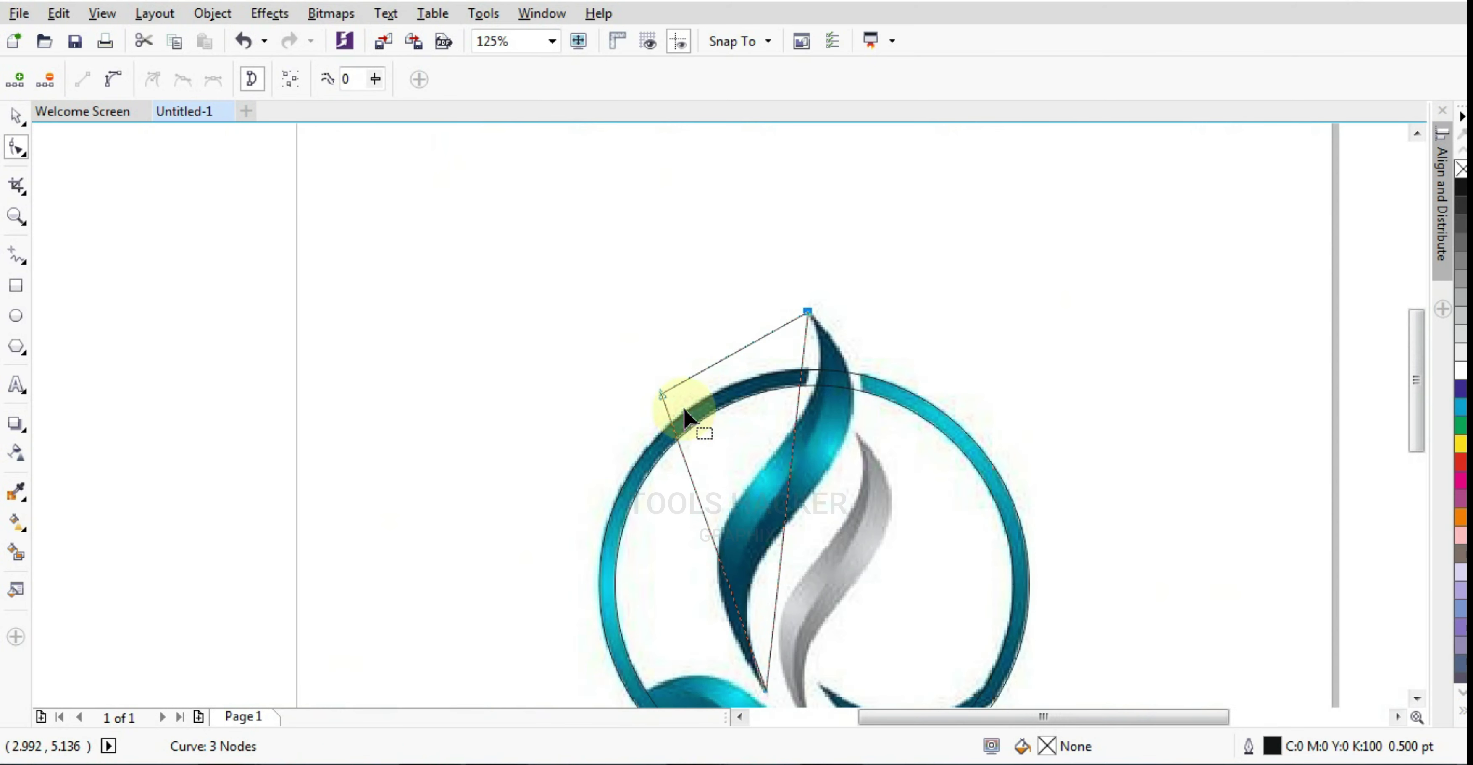
Delete the outline's extra node outside the ring, keeping only the nodes at the flame's two tips
scroll(680, 418, "down", 1)
scroll(680, 417, "down", 1)
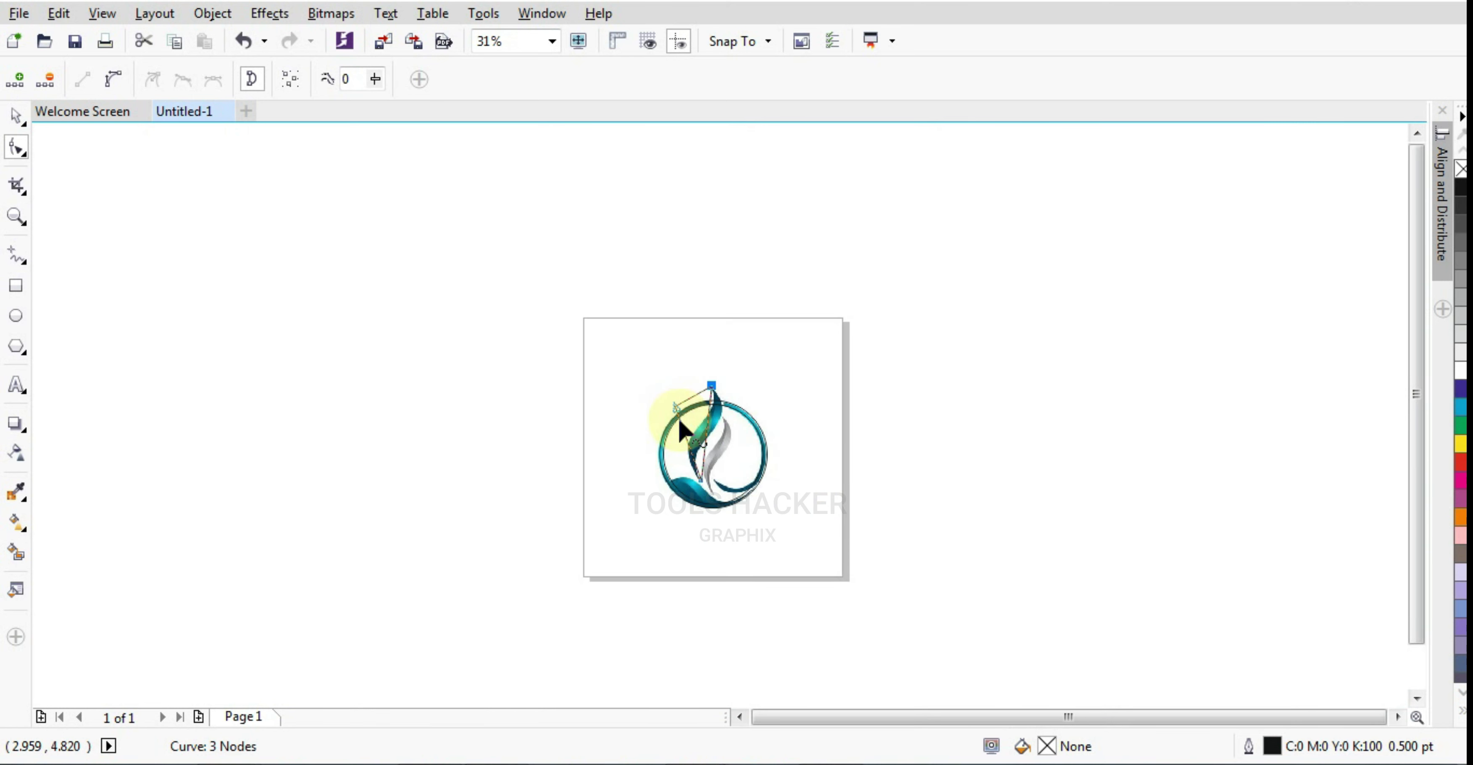
scroll(682, 430, "up", 2)
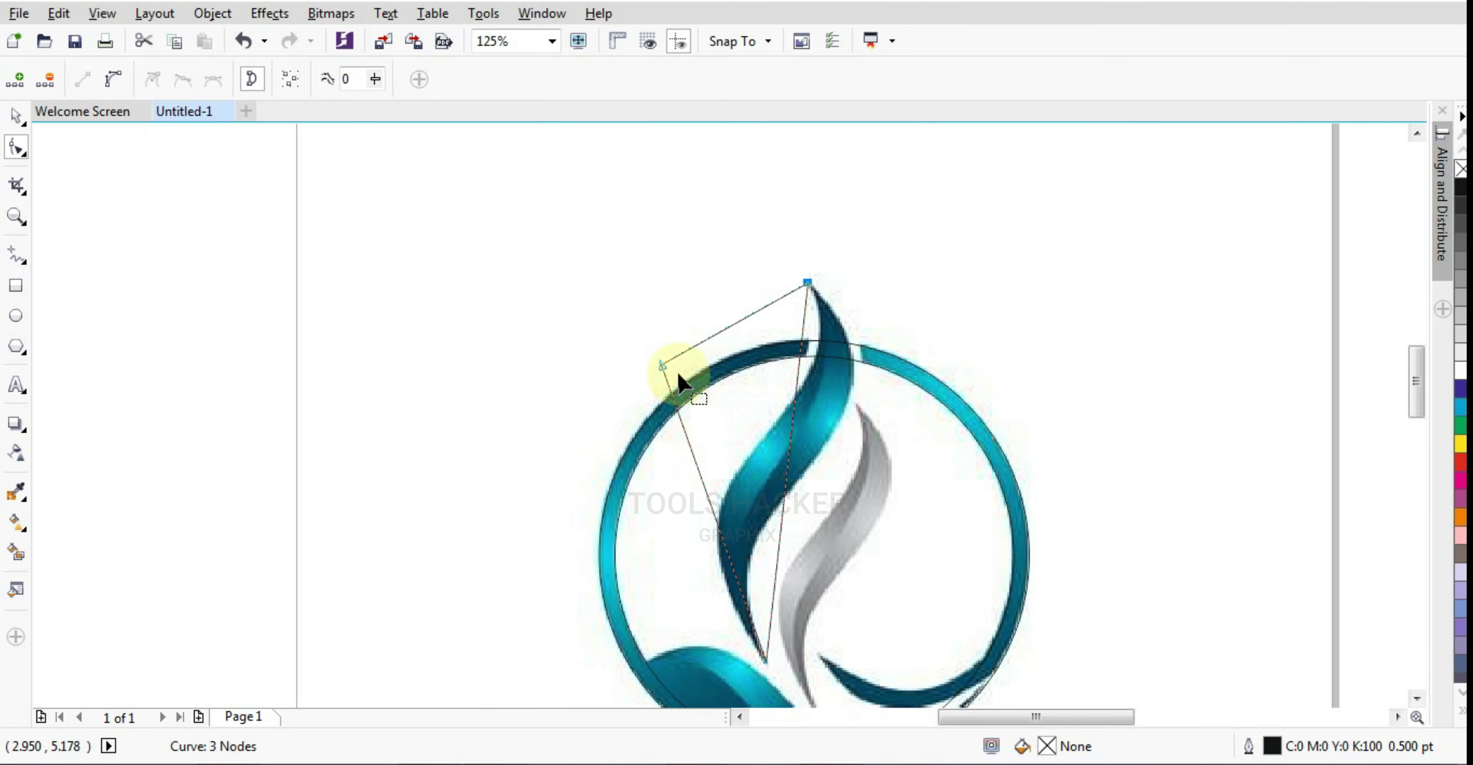
scroll(677, 373, "up", 1)
double_click(643, 355)
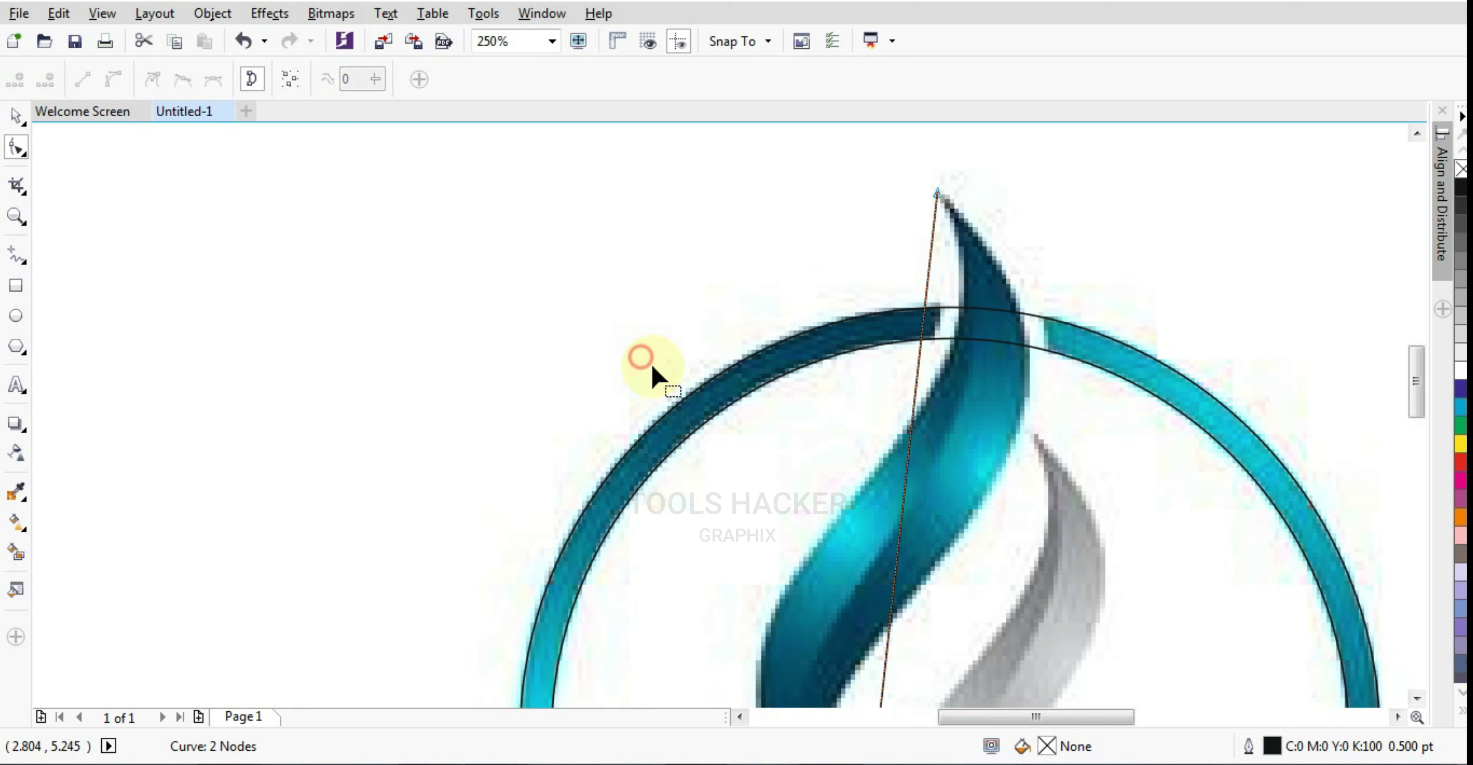
Convert one of the straight segments between the flame tips to a curve and pull its two control handles to bend it
left_click(903, 495)
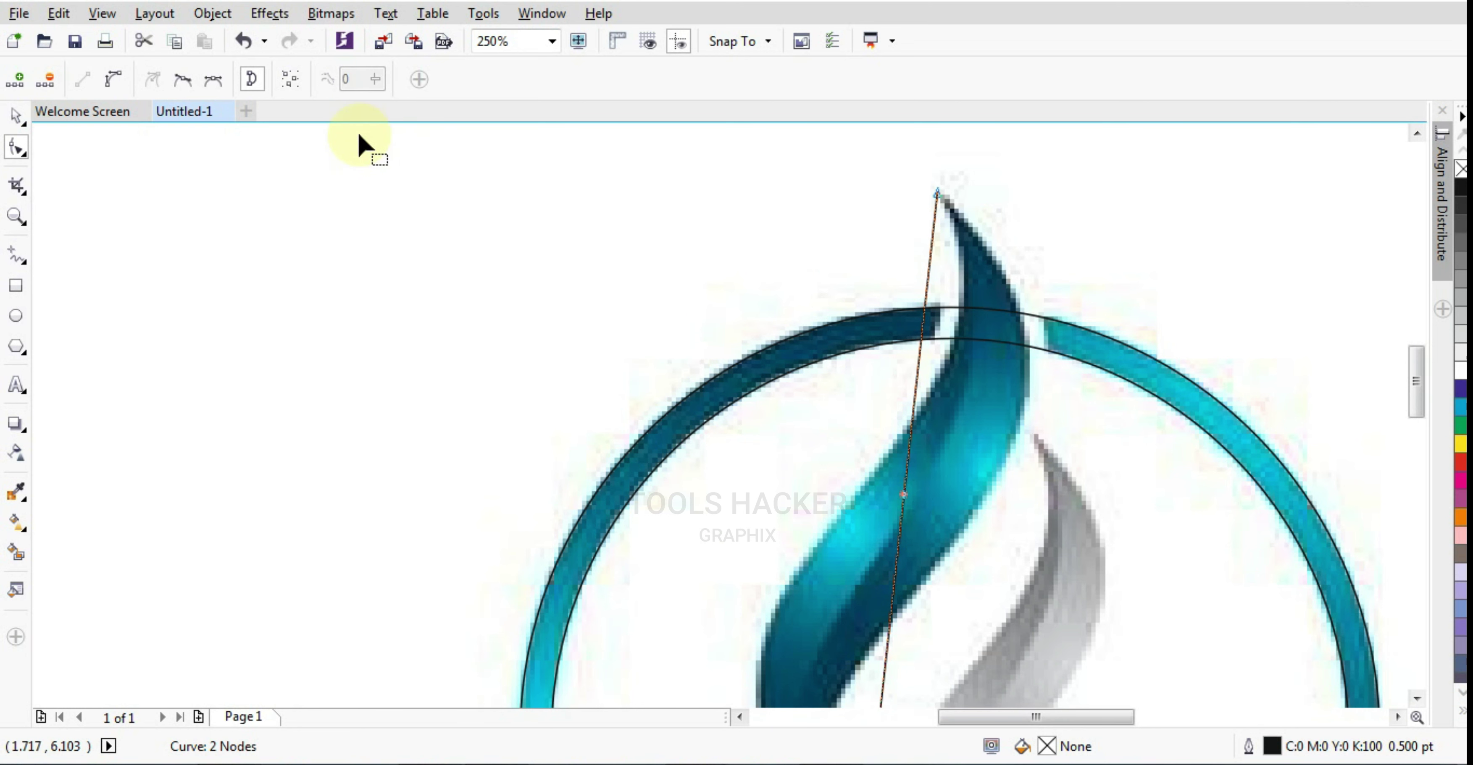
left_click(113, 83)
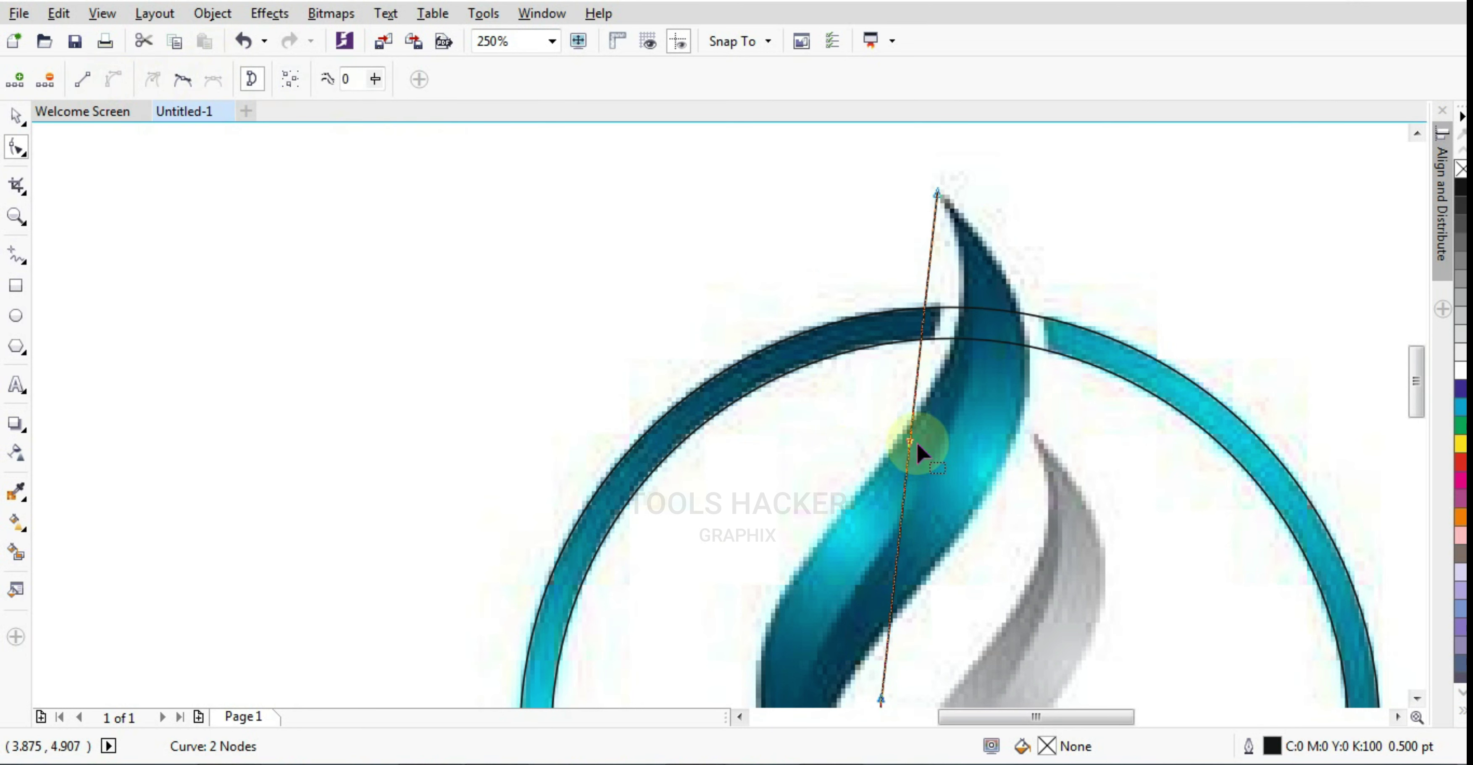
left_click_drag(909, 443, 673, 530)
scroll(883, 261, "down", 1)
scroll(869, 492, "up", 1)
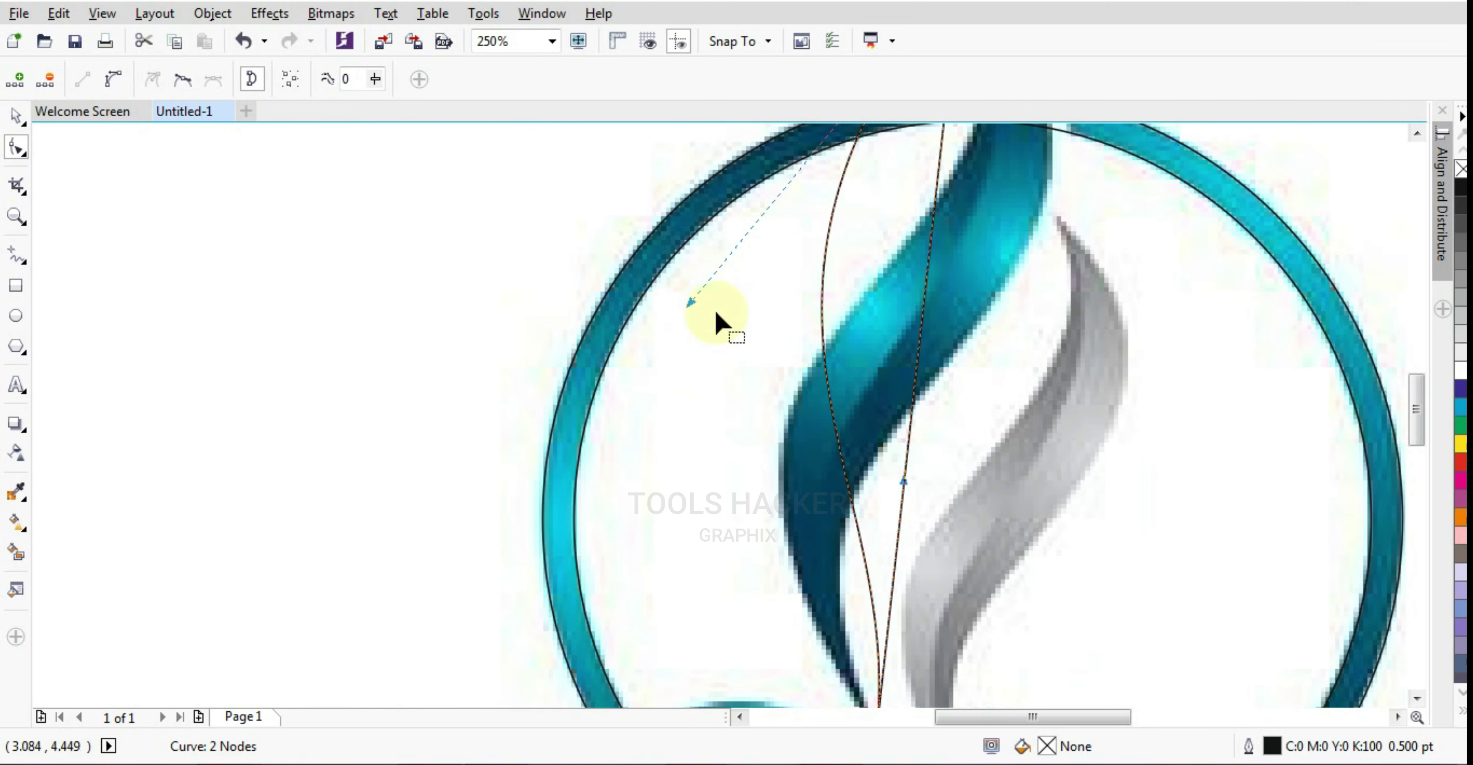
left_click_drag(689, 303, 979, 286)
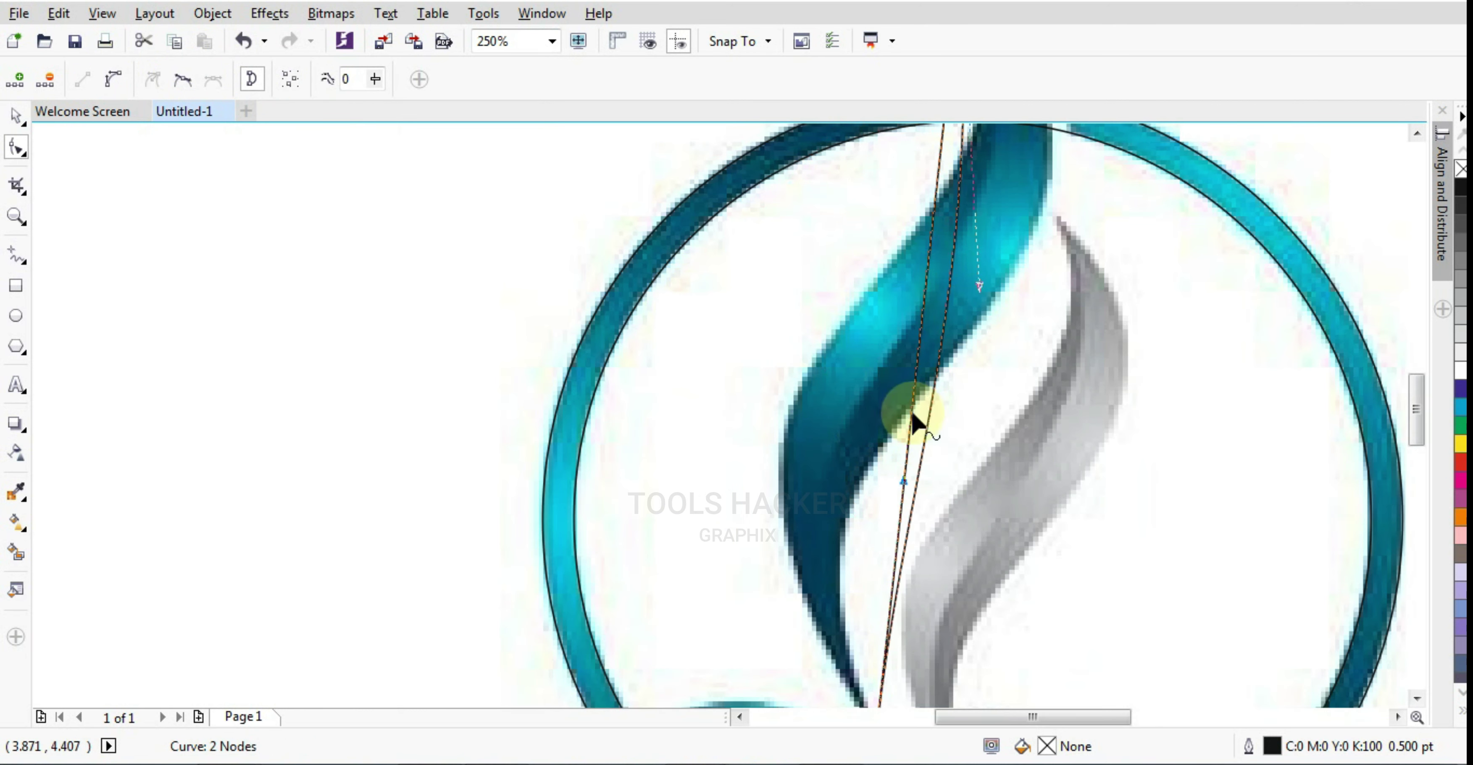
left_click_drag(902, 482, 614, 357)
Adjust both control handles so the curve follows the left edge of the teal flame
scroll(980, 337, "down", 2)
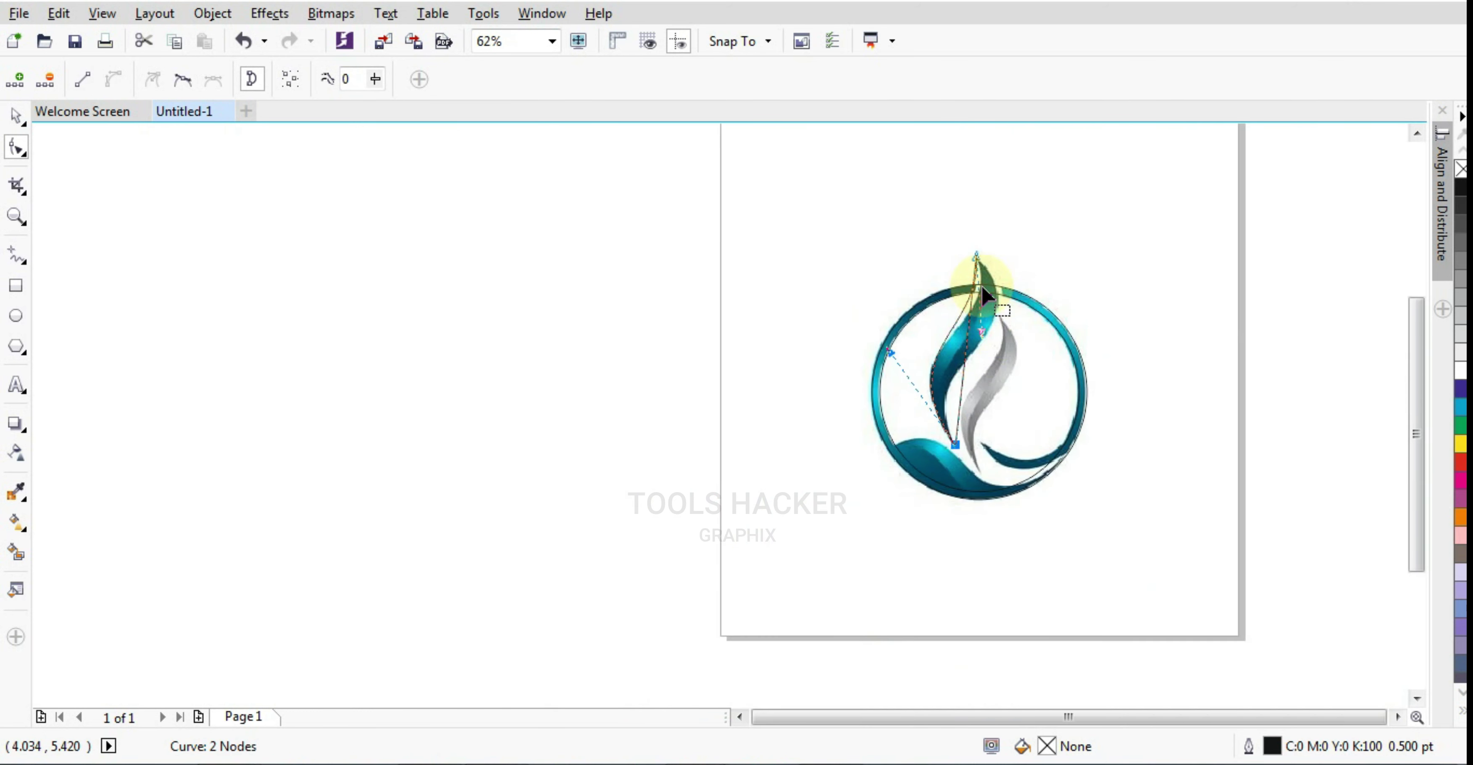
scroll(983, 460, "up", 2)
left_click_drag(979, 477, 1086, 461)
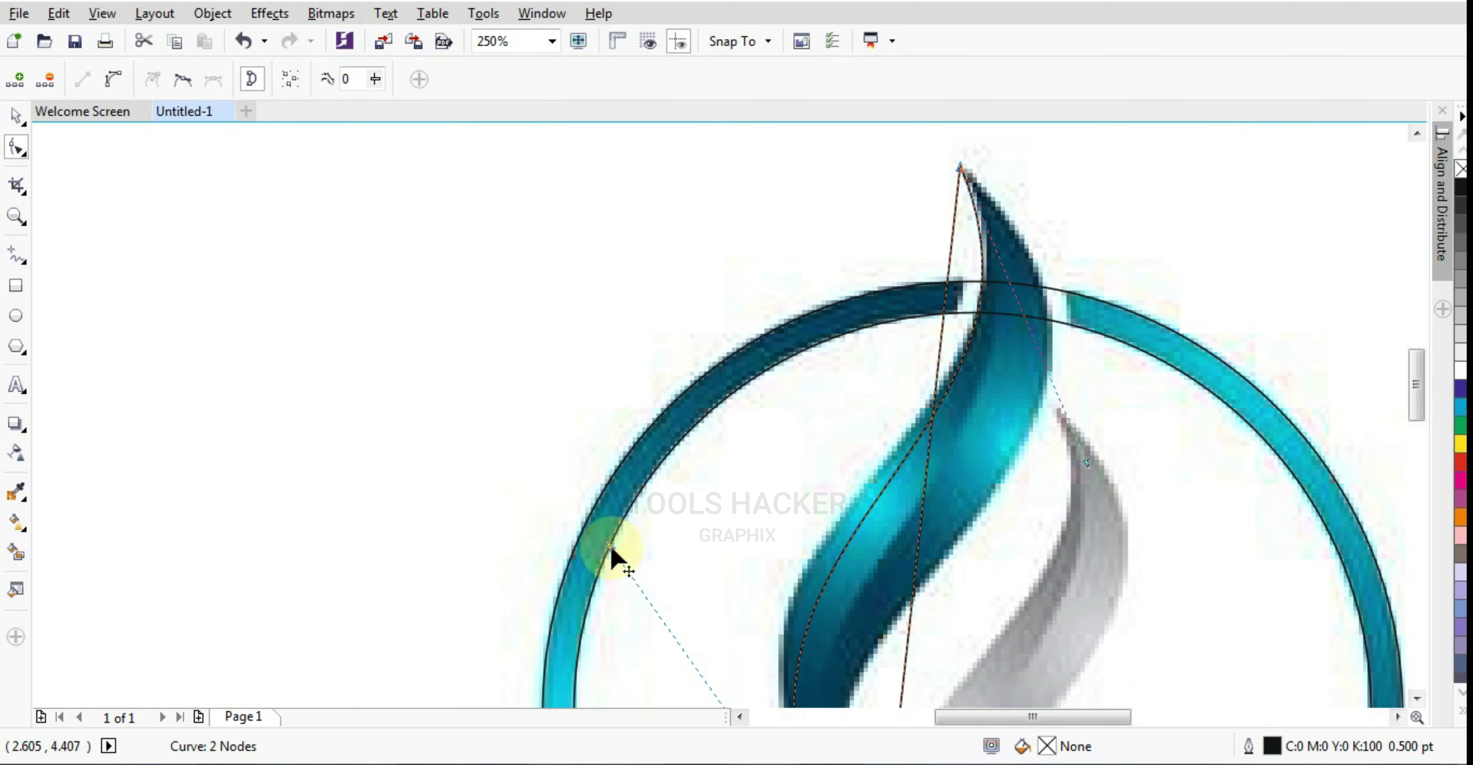
left_click_drag(611, 549, 579, 503)
Convert the remaining straight segment between the teal flame's tips to a curve and pull both its control handles to bend it
scroll(930, 283, "down", 1)
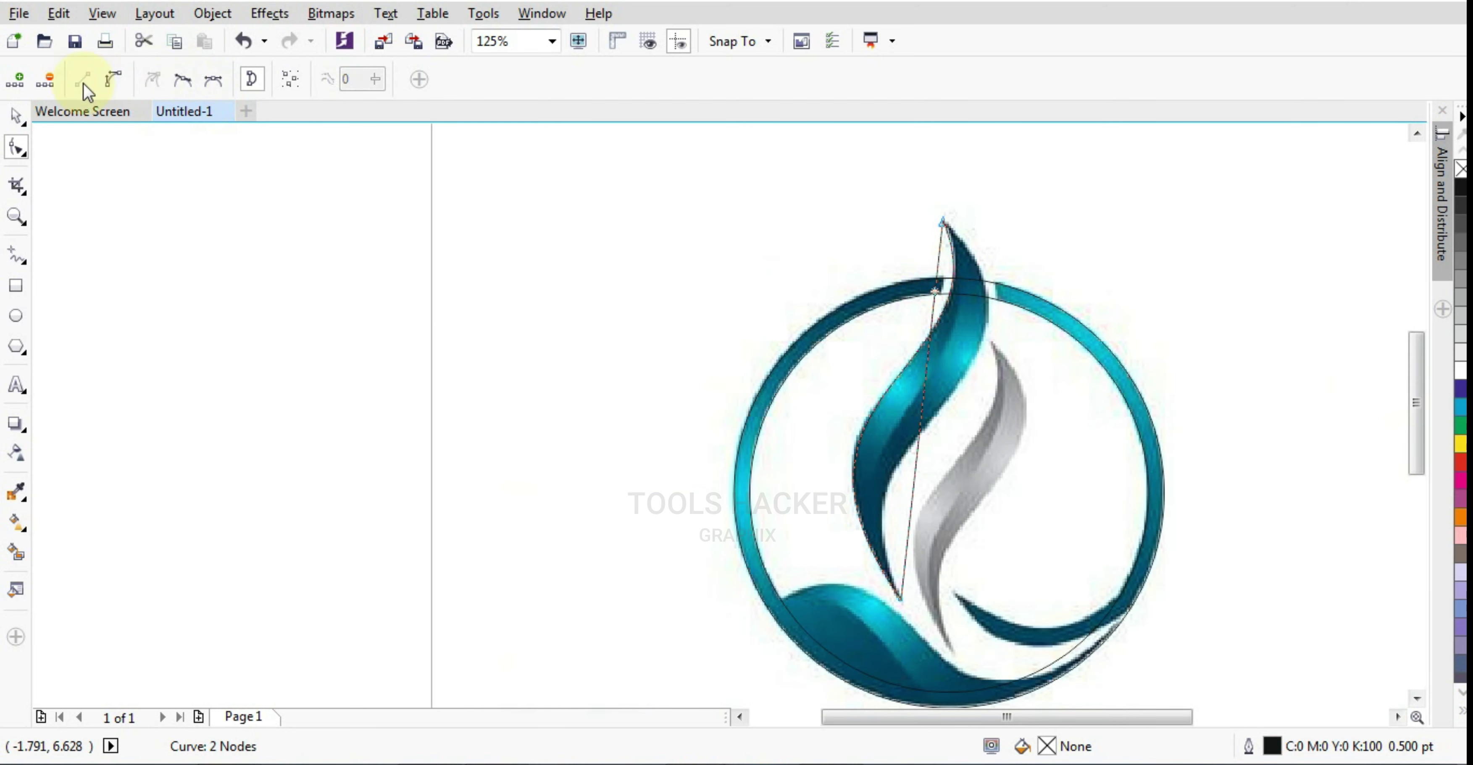
scroll(911, 338, "up", 1)
left_click(945, 354)
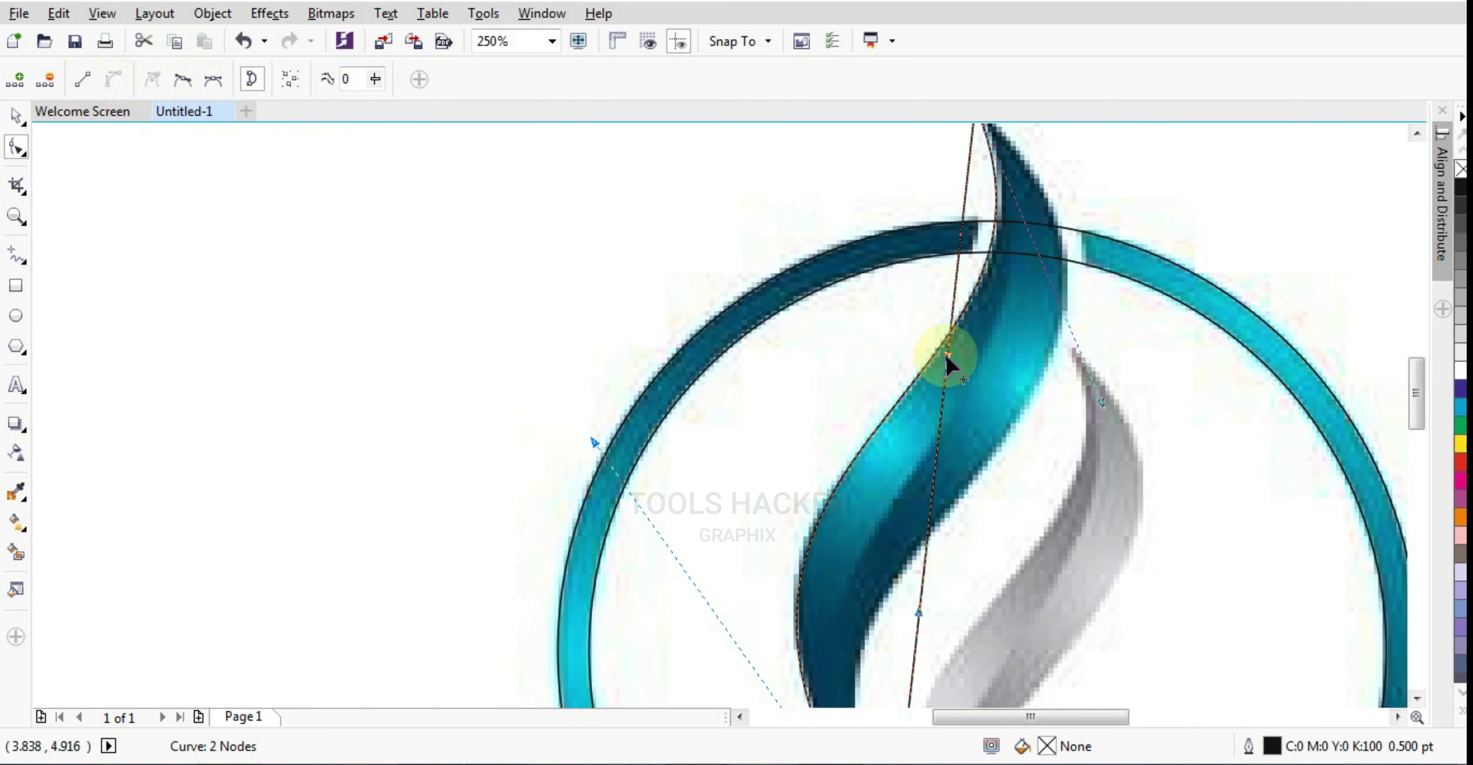
left_click_drag(944, 356, 1201, 290)
scroll(1030, 317, "down", 1)
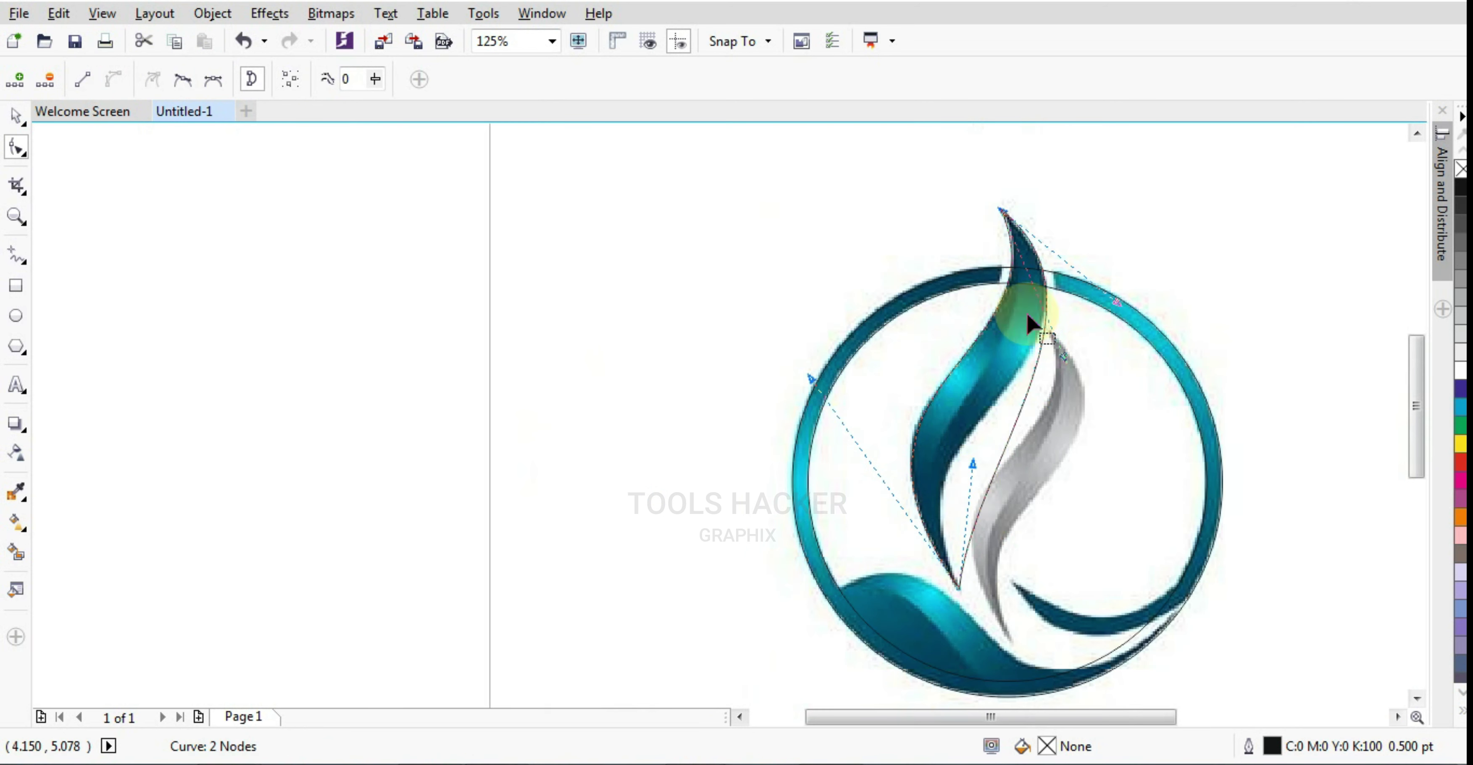
scroll(1029, 322, "up", 1)
left_click_drag(975, 432, 785, 323)
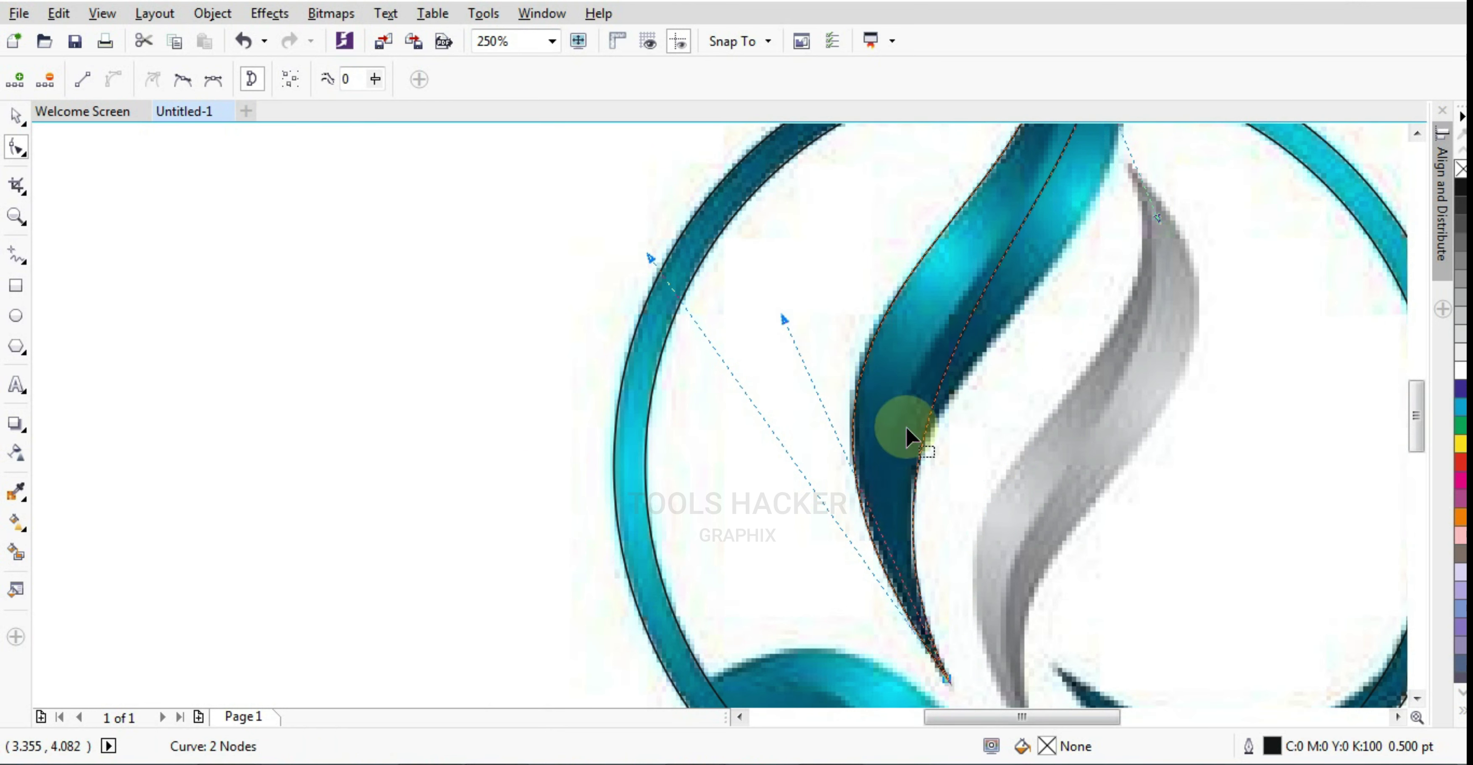
Move the new curve's upper control handle so it bulges out to the teal flame's right edge
scroll(1045, 329, "down", 1)
scroll(1029, 339, "up", 1)
scroll(1023, 446, "down", 1)
scroll(1029, 337, "up", 1)
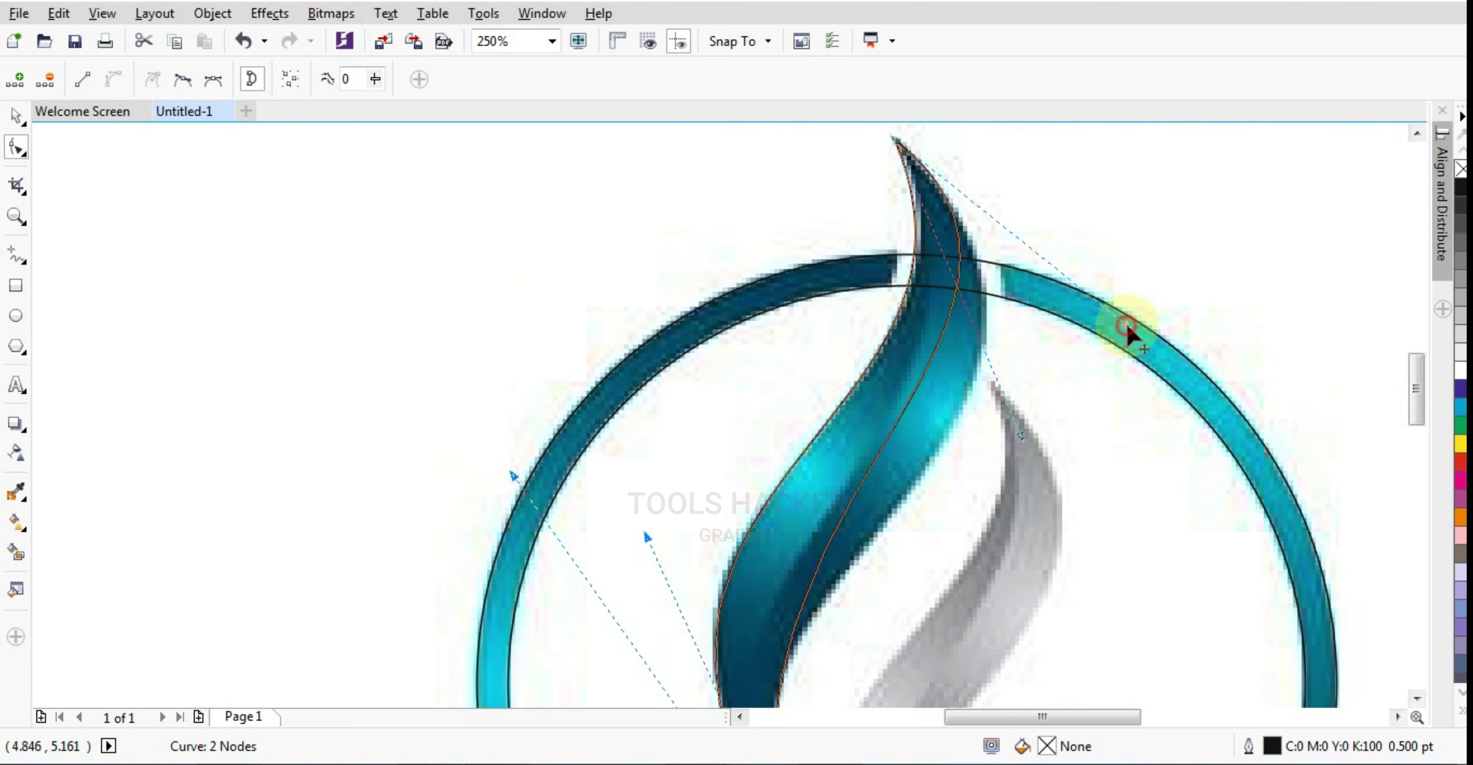
left_click_drag(1126, 328, 1181, 449)
scroll(865, 421, "down", 1)
scroll(808, 536, "up", 1)
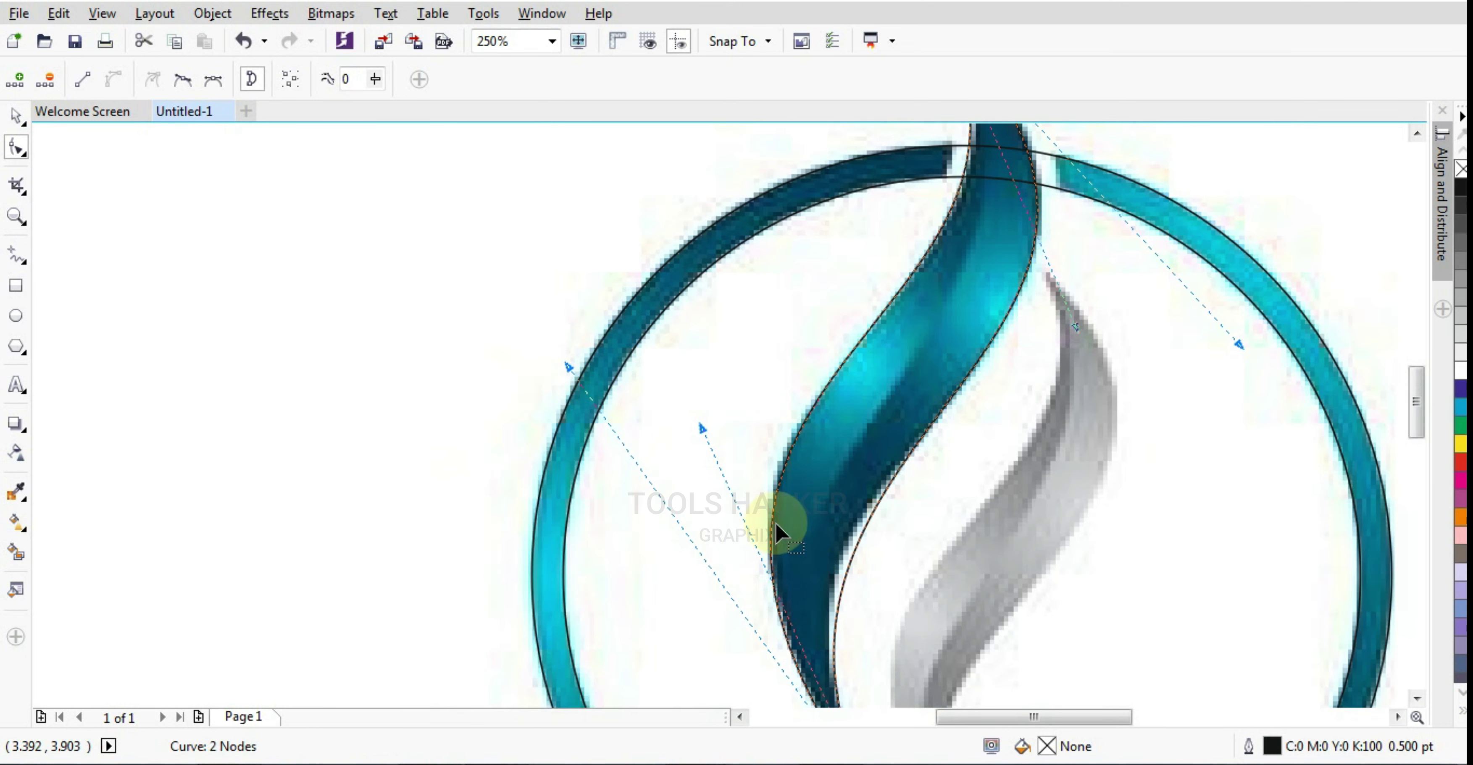
Fine-tune the flame outline's control handles so both sides follow the teal flame's edges closely, and deselect the nodes
left_click_drag(703, 430, 679, 411)
left_click_drag(1238, 344, 1257, 354)
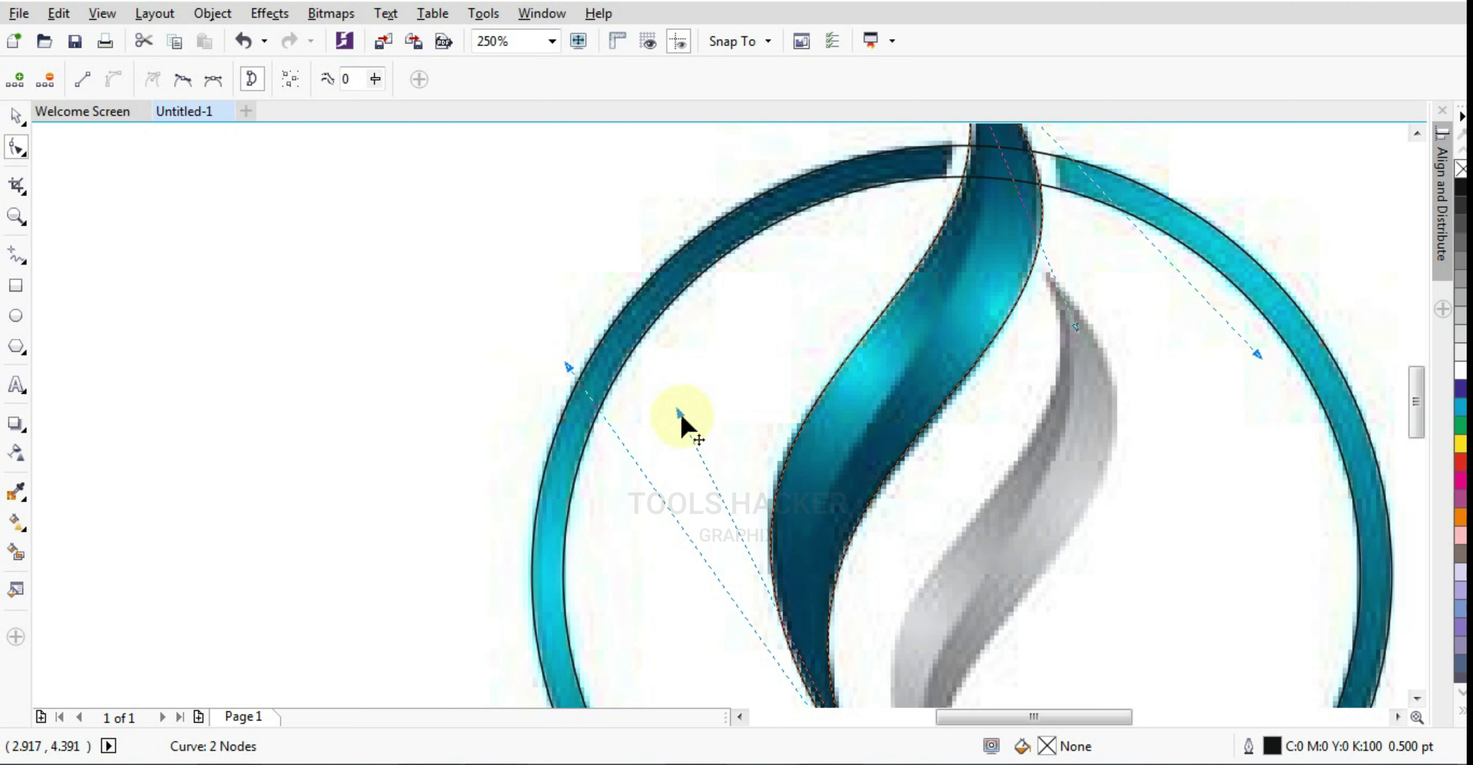
left_click_drag(680, 416, 679, 422)
left_click_drag(567, 370, 565, 372)
scroll(828, 384, "down", 2)
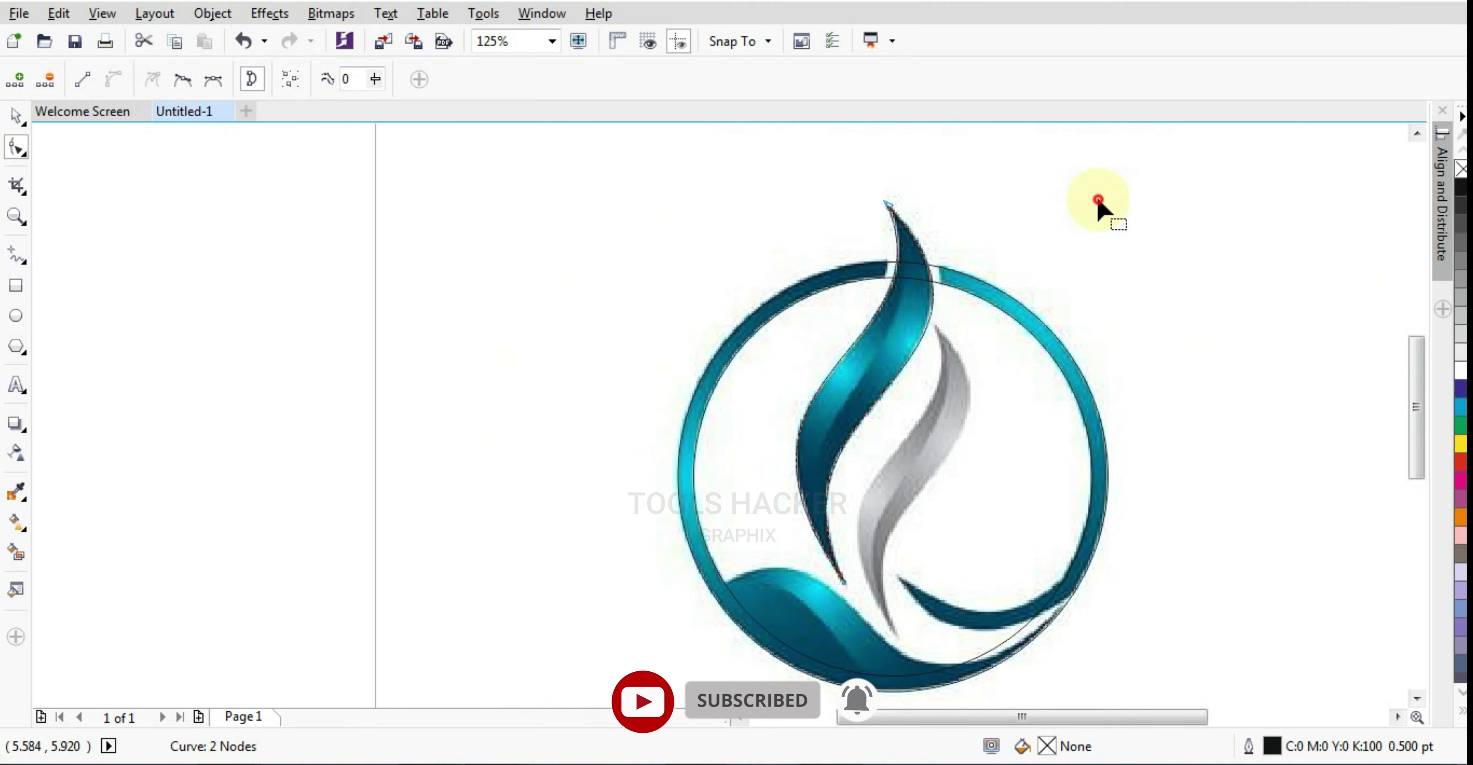
scroll(941, 240, "up", 4)
scroll(937, 240, "down", 4)
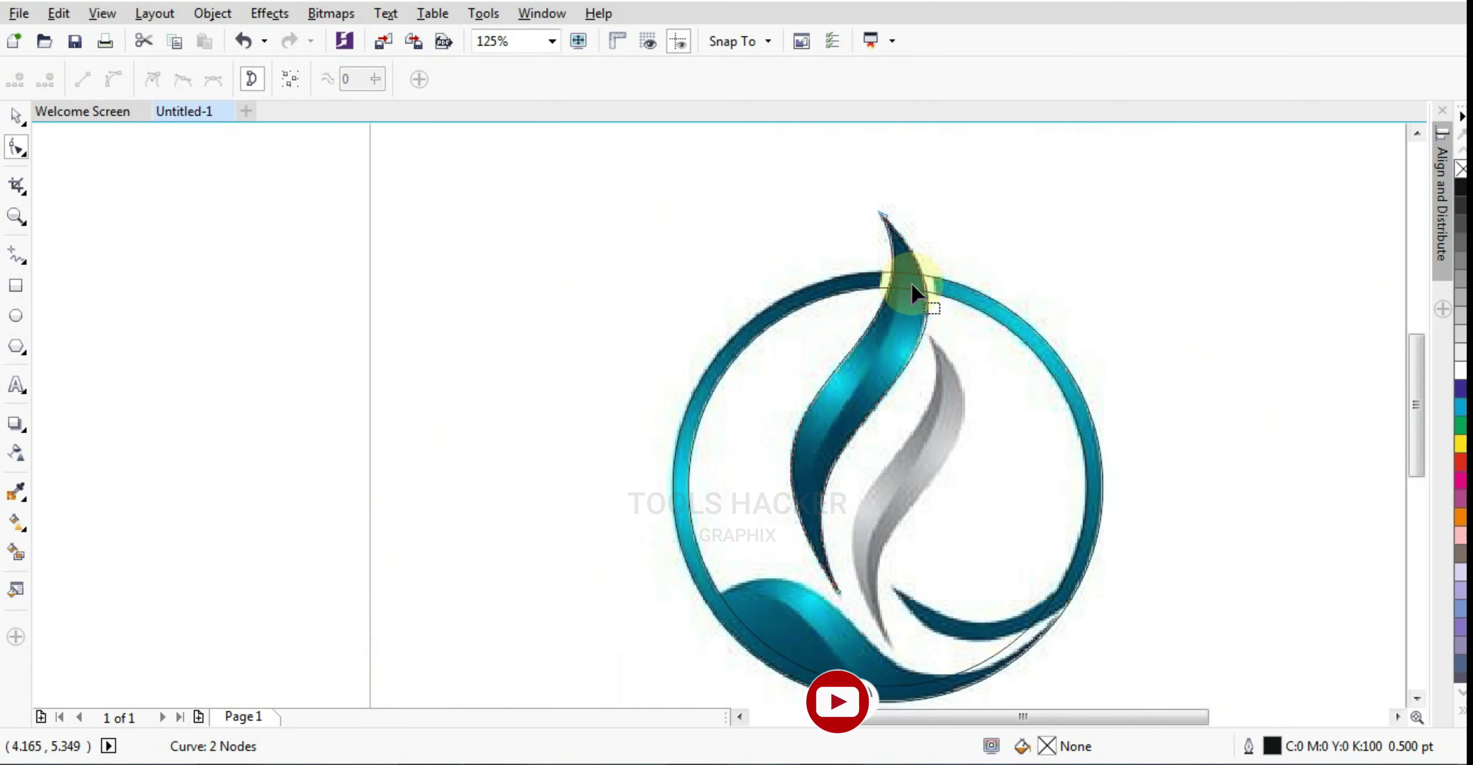
Draw a separate freehand straight line from the teal flame's upper tip to its lower tip
left_click(17, 255)
scroll(866, 229, "up", 2)
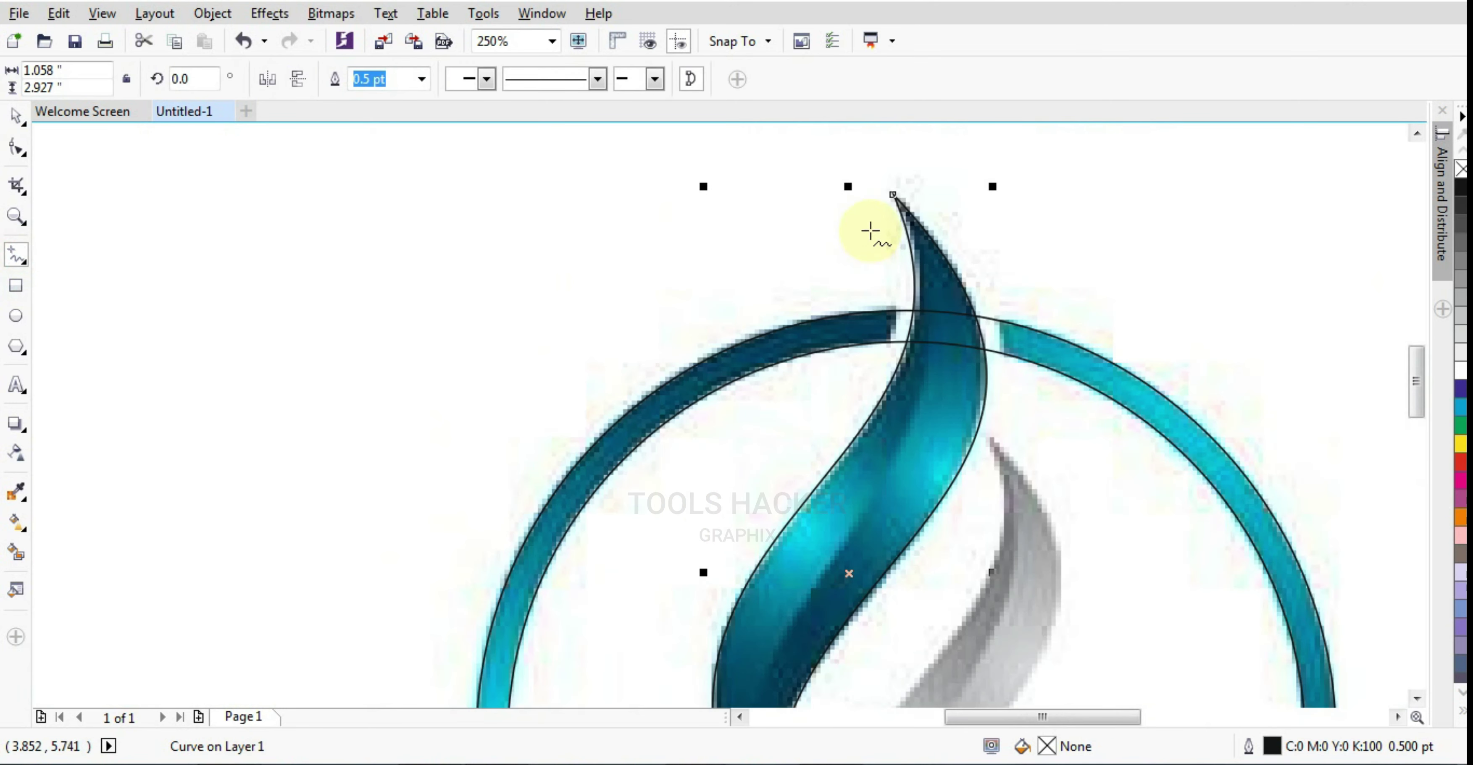
left_click(893, 196)
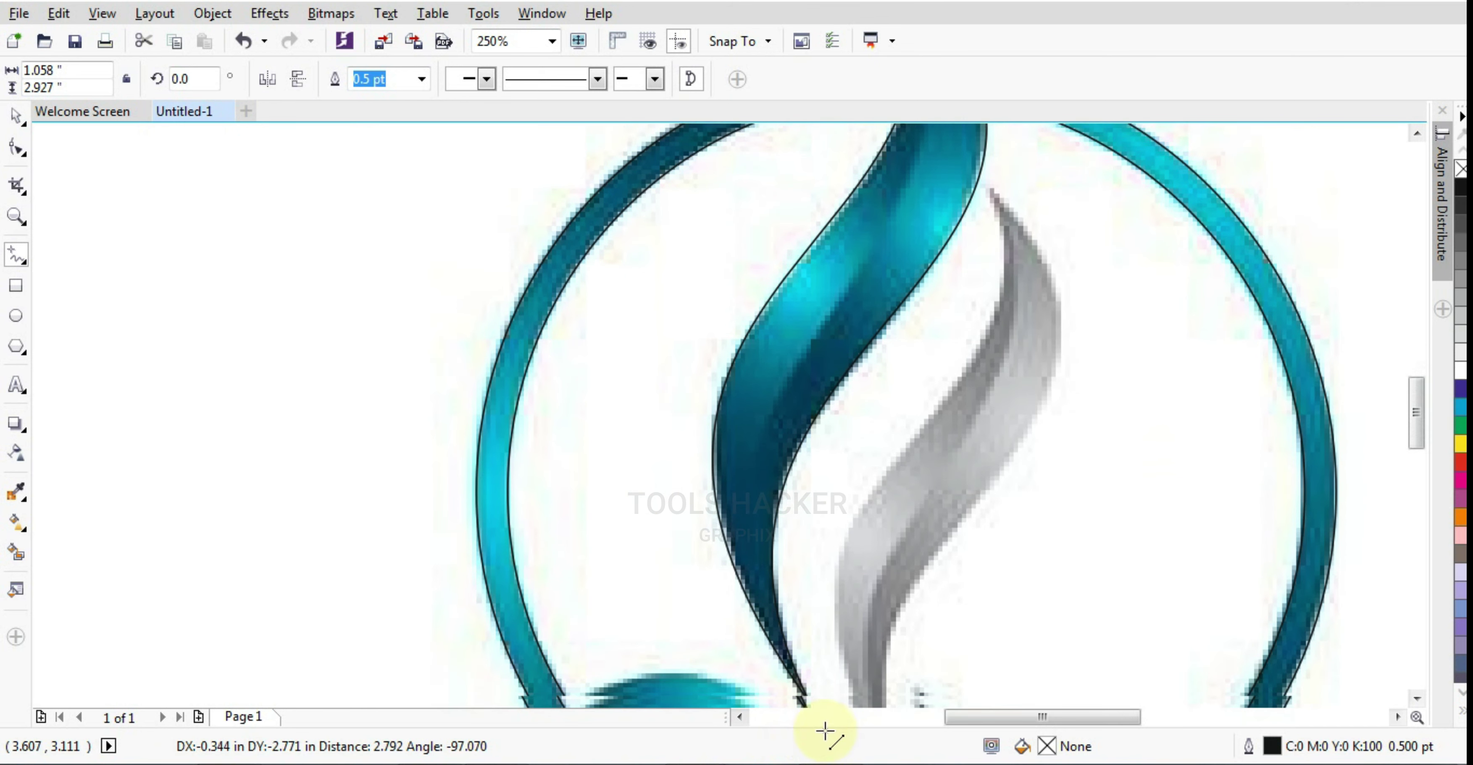
left_click(810, 618)
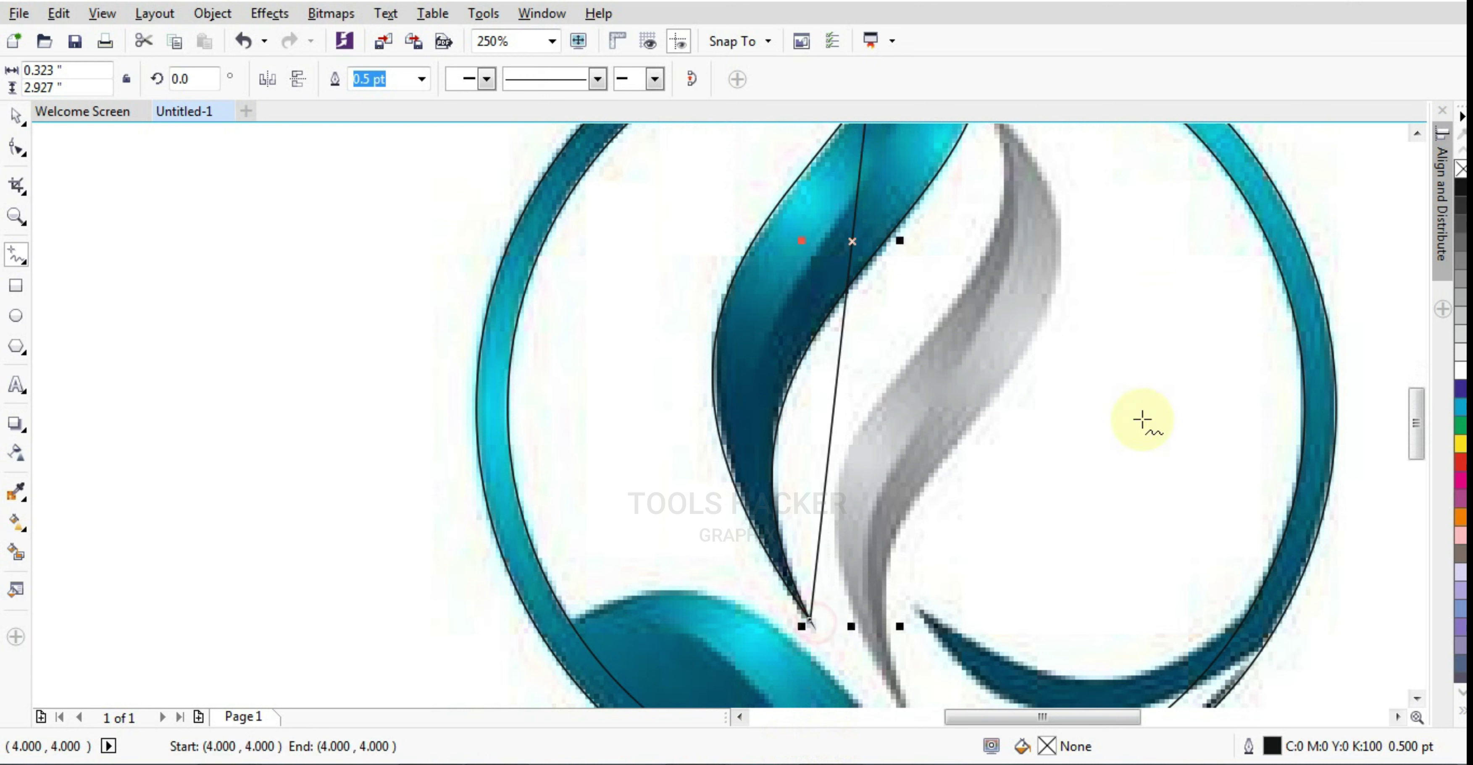
Convert the new line between the tips to a curve and pull its two control handles into an S-shape
left_click(16, 146)
scroll(948, 438, "down", 2)
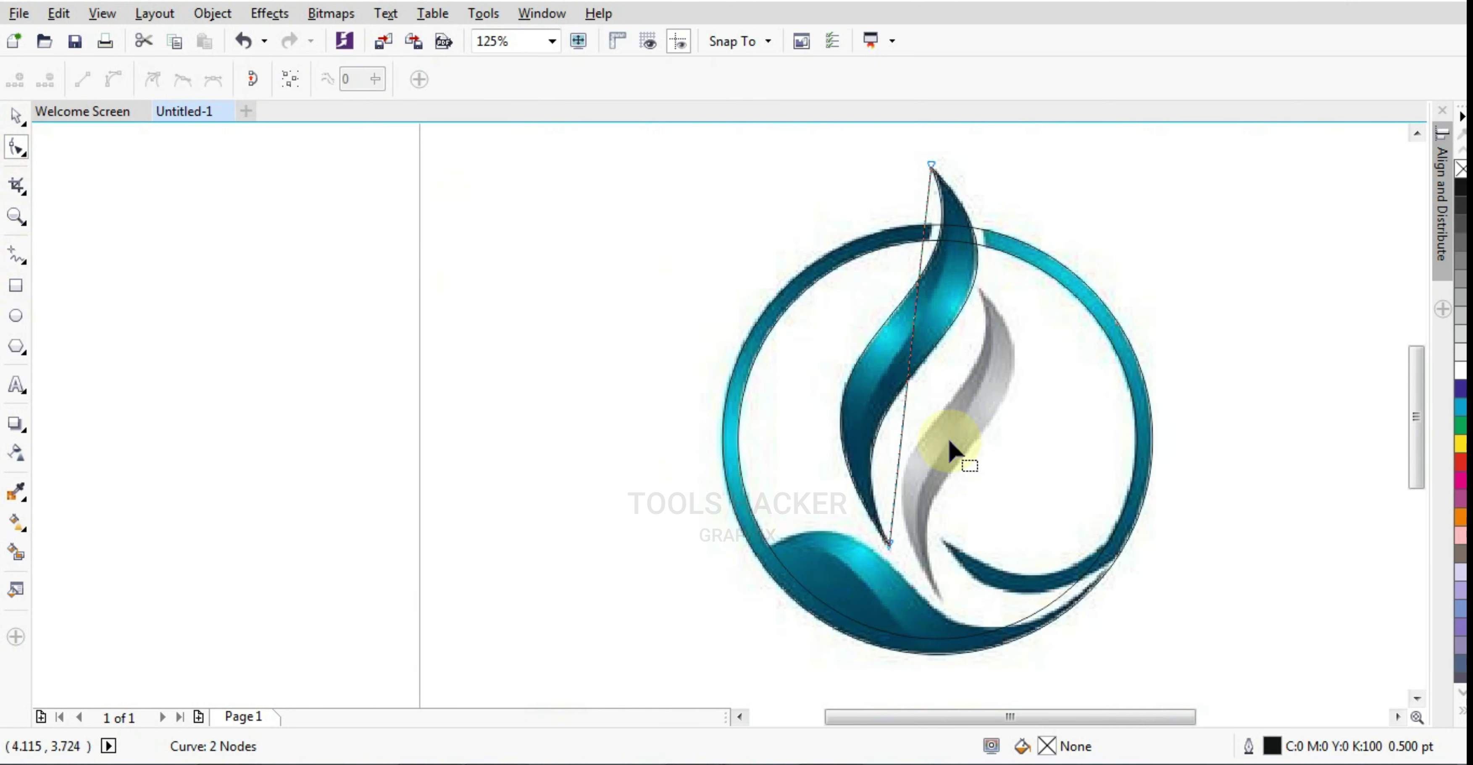
scroll(915, 317, "up", 2)
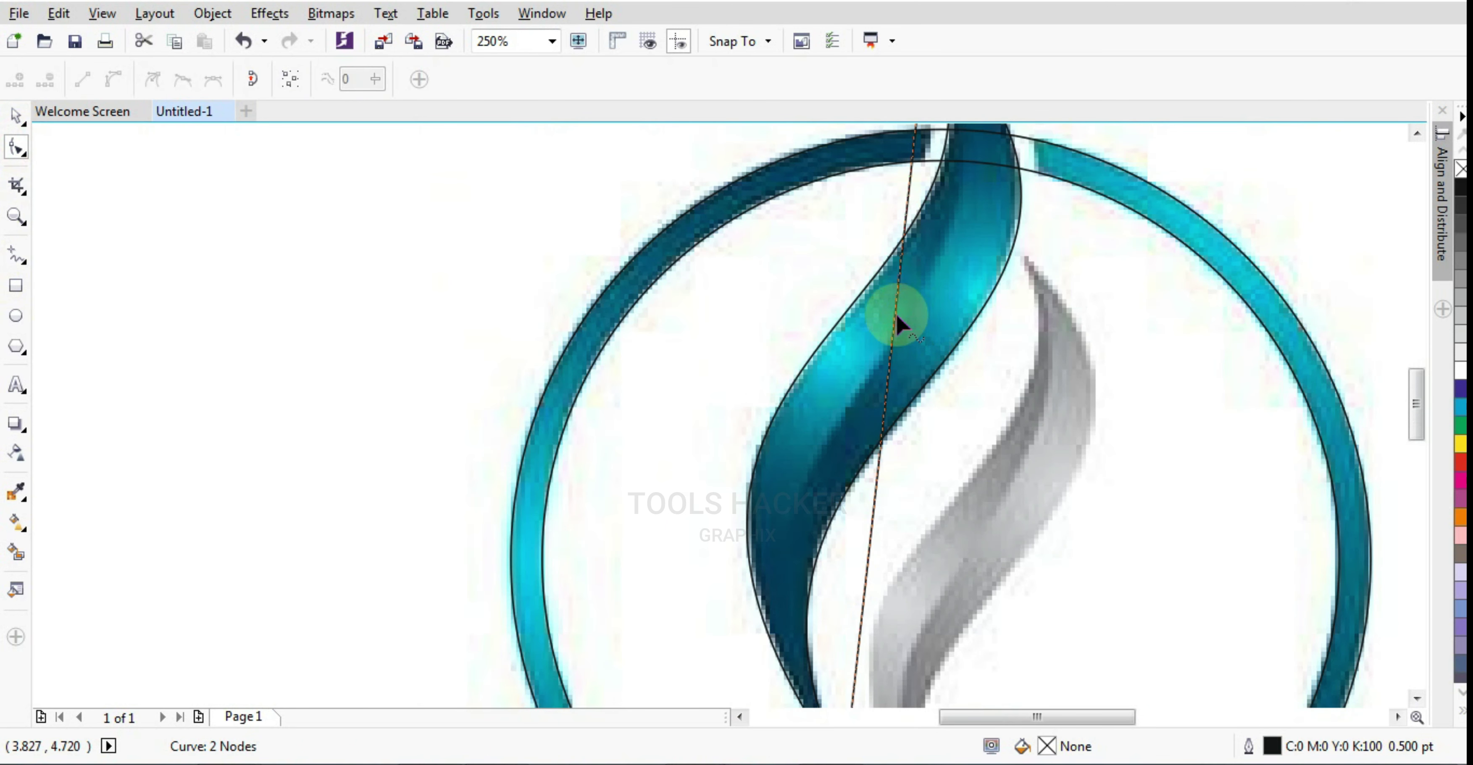
left_click(897, 314)
left_click(116, 81)
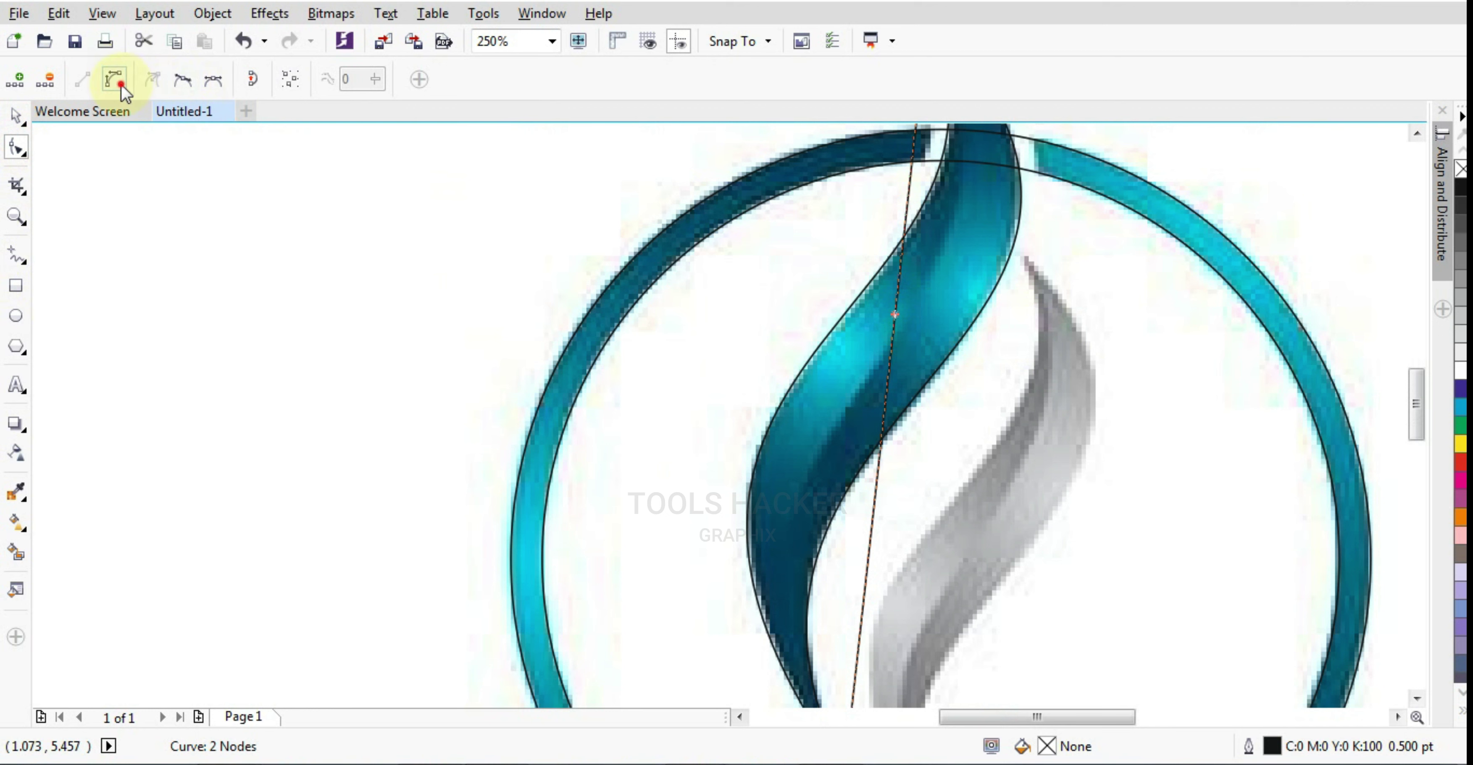
left_click_drag(858, 520, 690, 536)
left_click_drag(899, 265, 1083, 265)
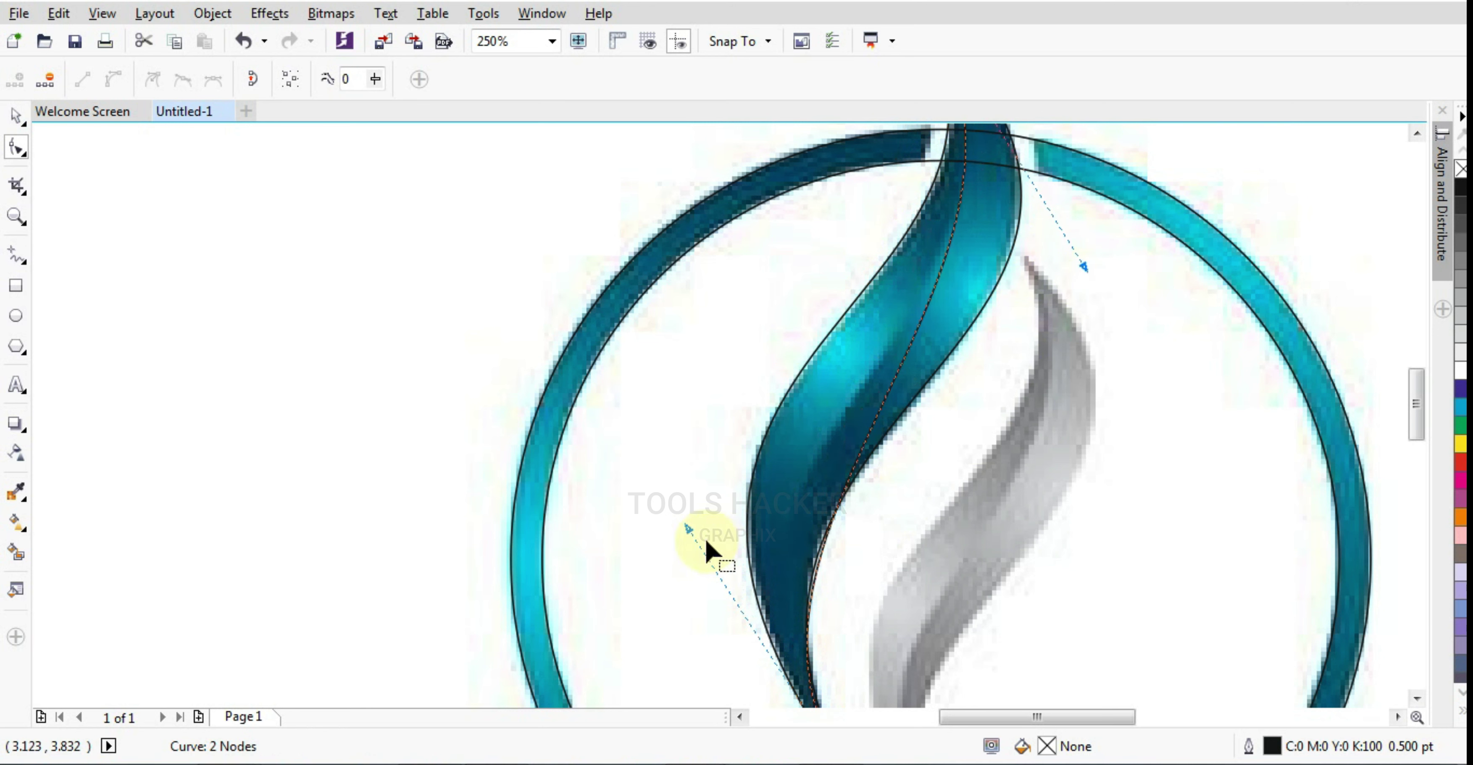
Refine both control handles of the inner curve so it follows the fold line between the teal flame's light and dark parts
left_click_drag(689, 528, 638, 444)
left_click_drag(1082, 266, 1093, 294)
left_click_drag(638, 444, 634, 432)
scroll(902, 540, "down", 2)
scroll(960, 395, "up", 2)
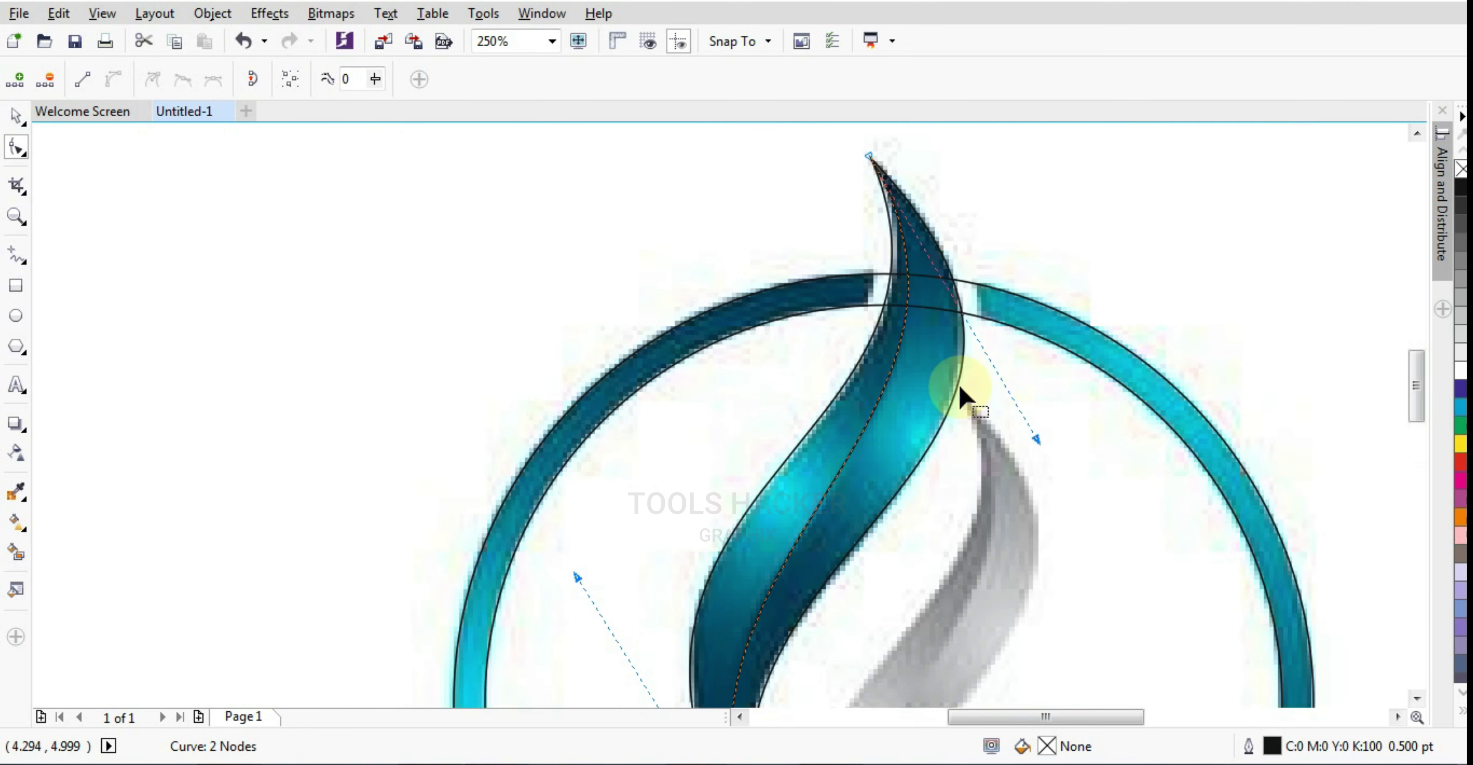
left_click(1034, 436)
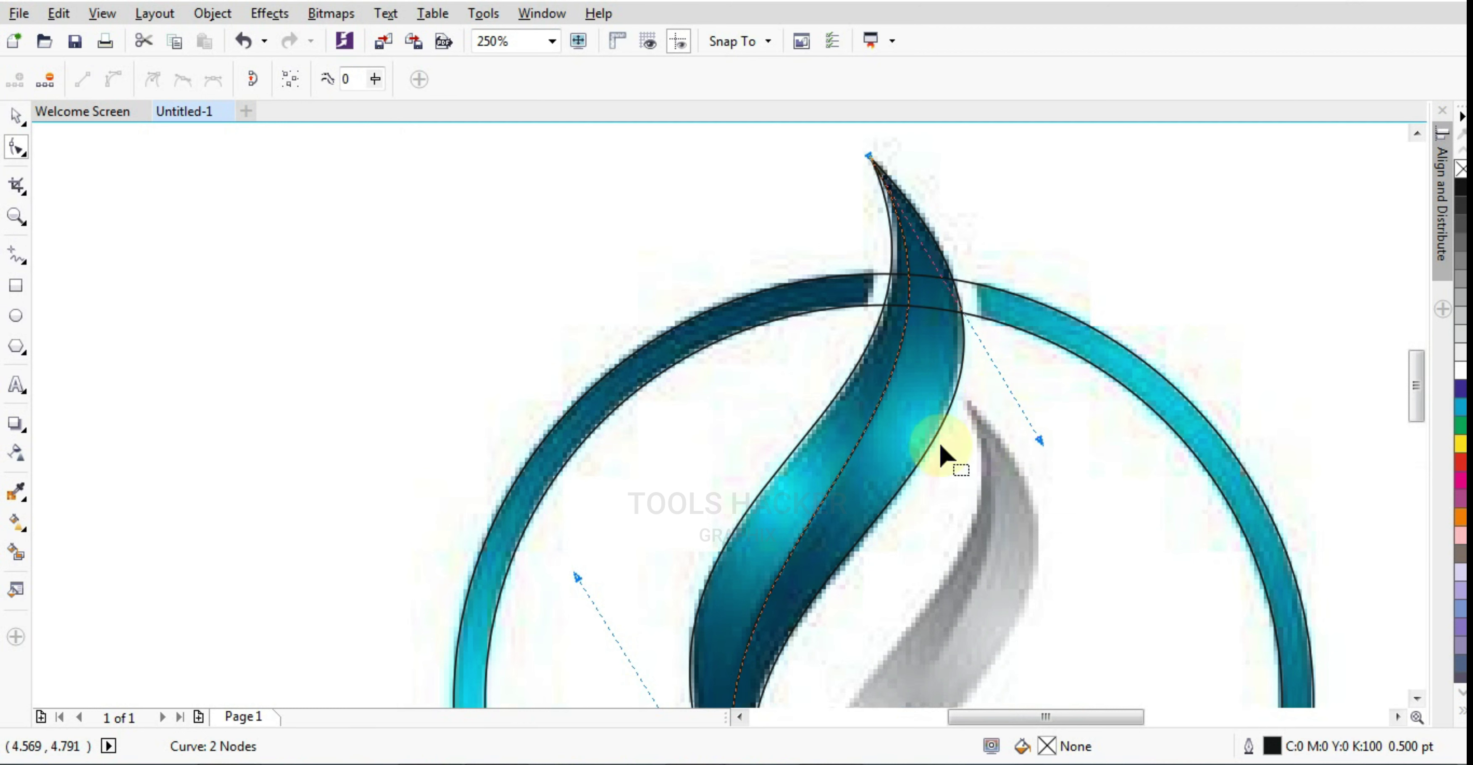
scroll(779, 479, "down", 2)
scroll(745, 547, "up", 2)
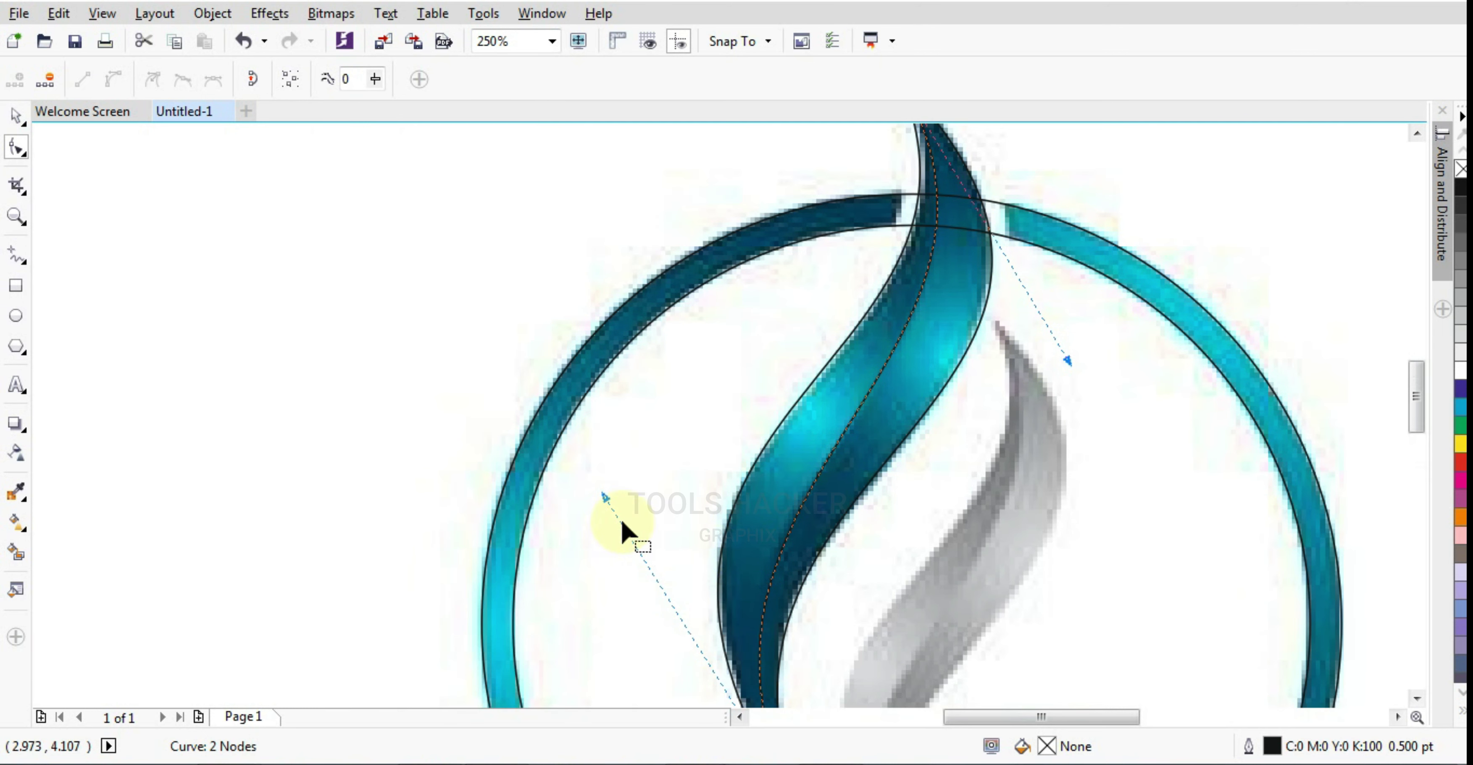
left_click(601, 499)
scroll(881, 385, "down", 2)
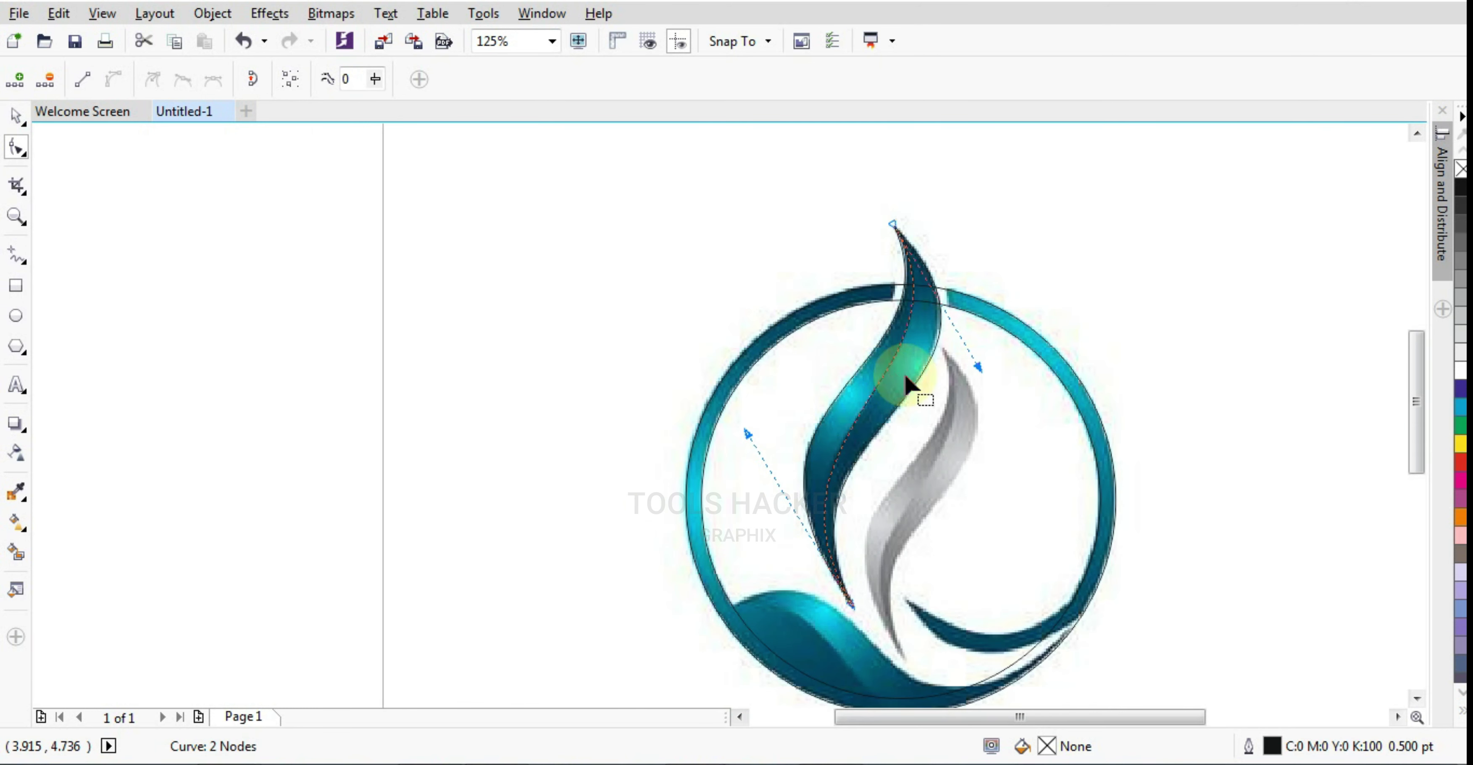
scroll(930, 384, "up", 2)
scroll(930, 385, "down", 3)
scroll(932, 383, "up", 2)
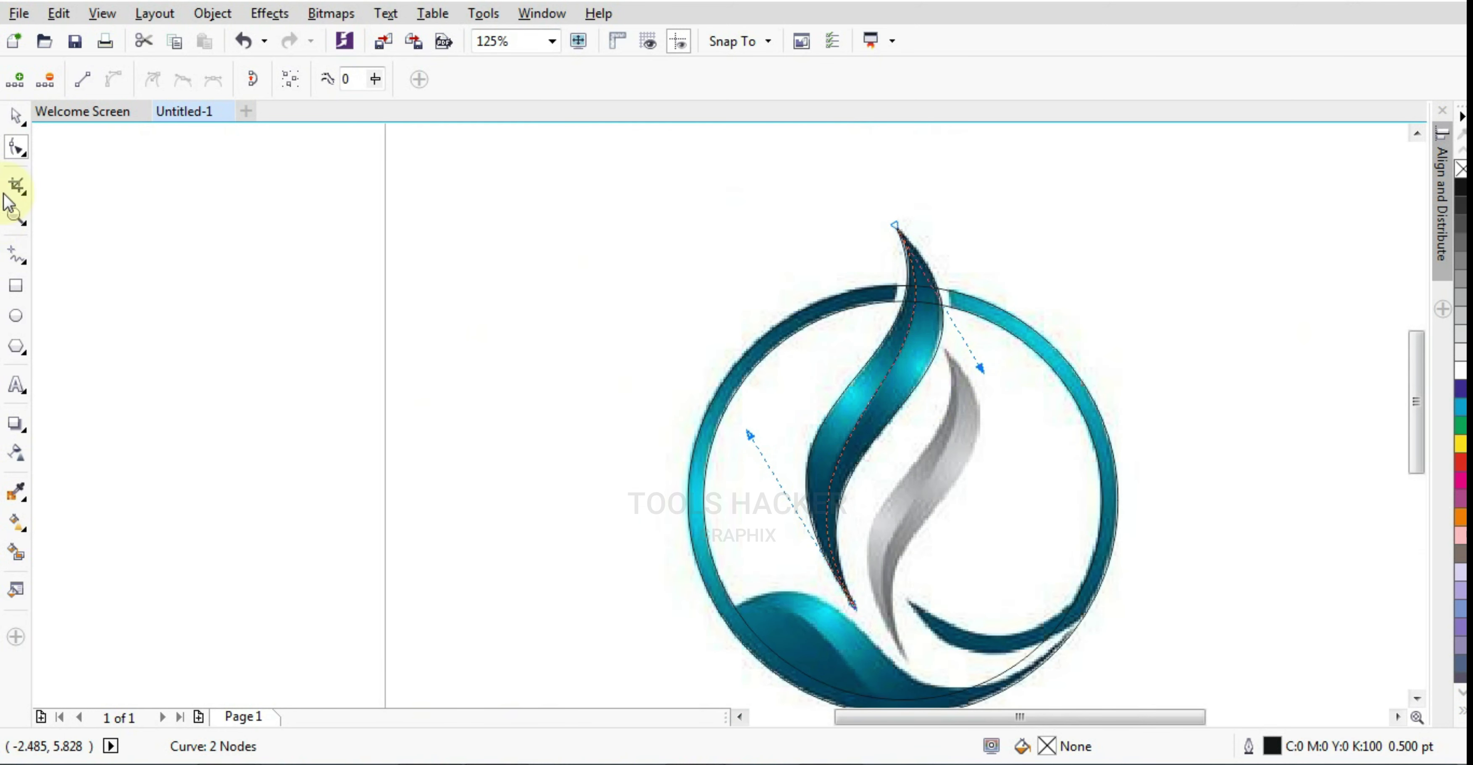
Select the teal flame's outline together with its inner curve and group the two objects
left_click(15, 120)
left_click(595, 169)
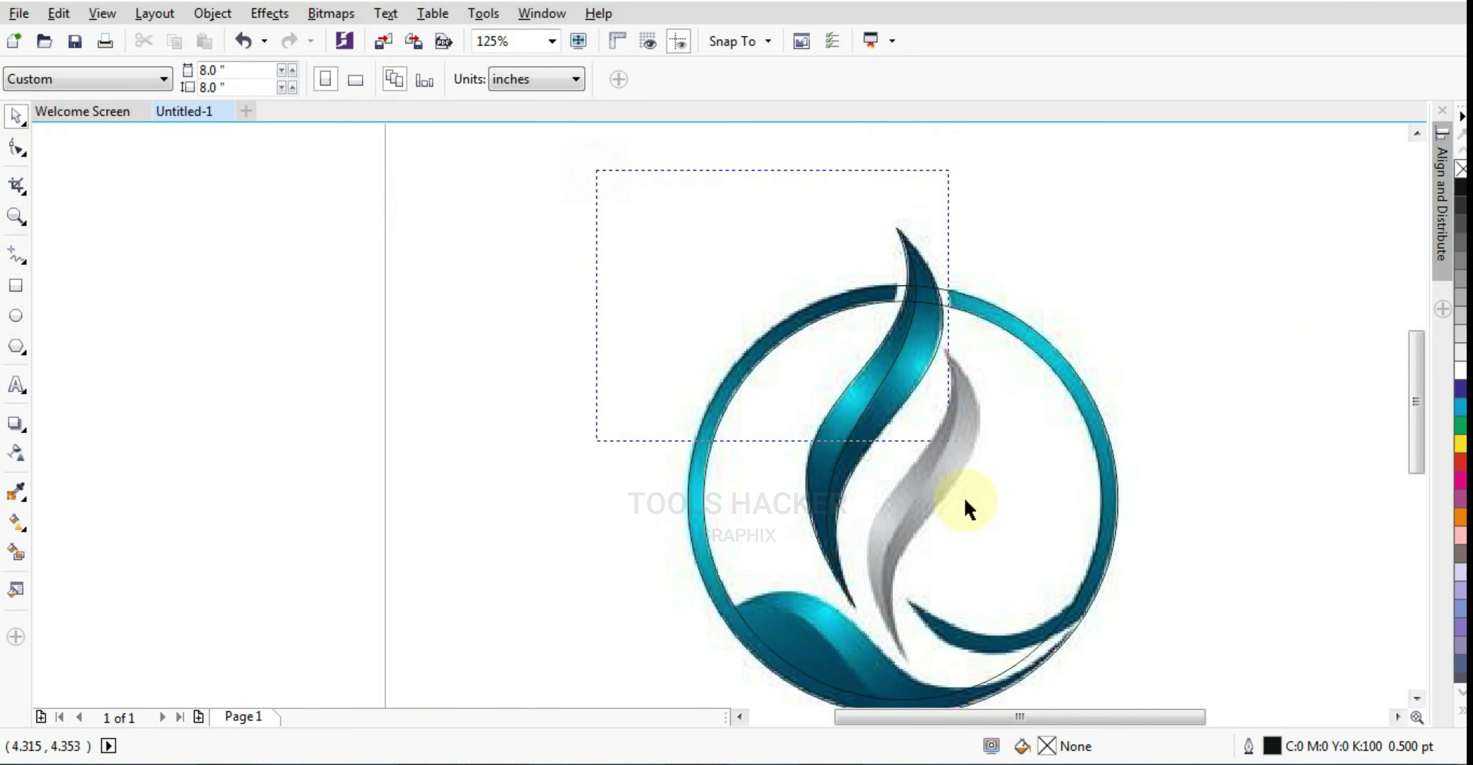
left_click_drag(965, 503, 954, 644)
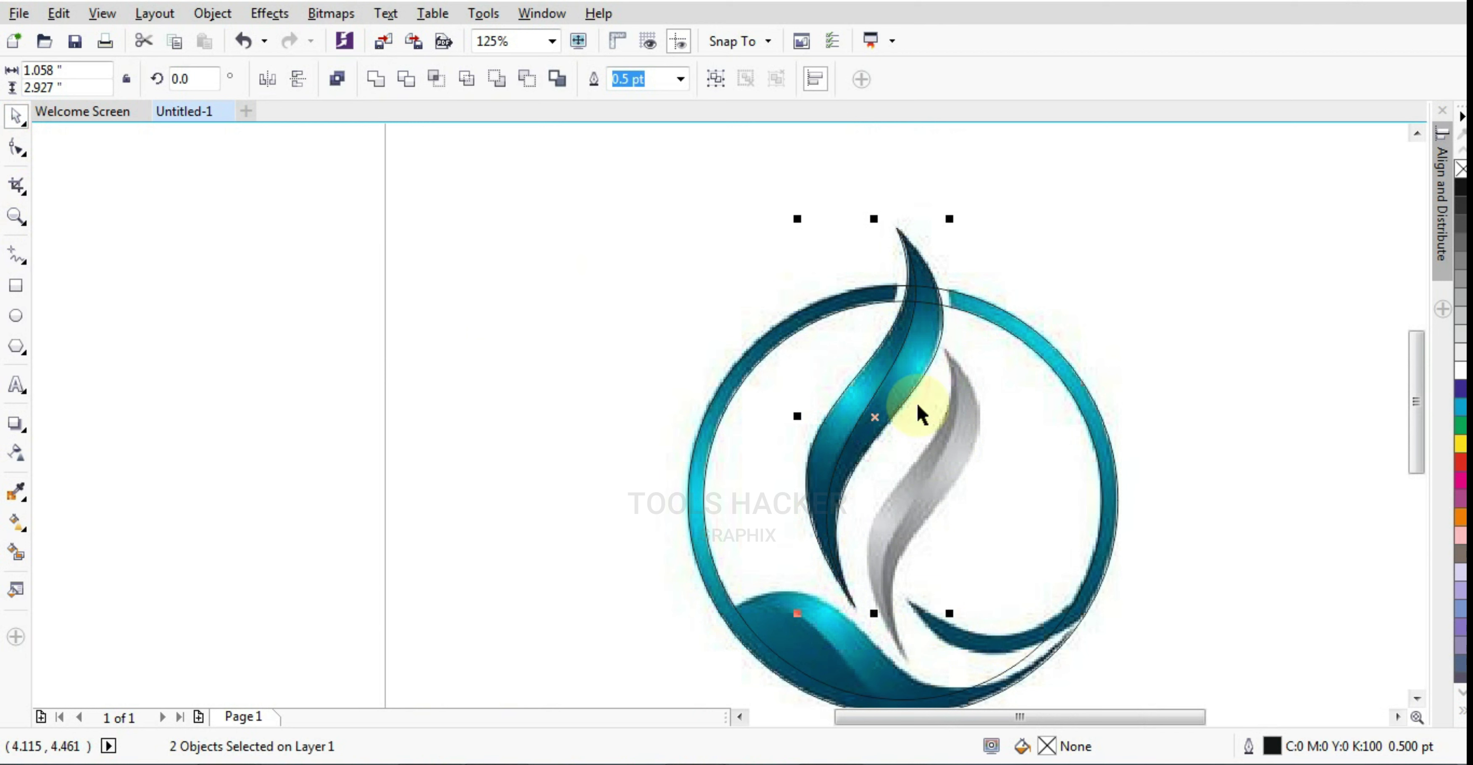
key("ctrl+g")
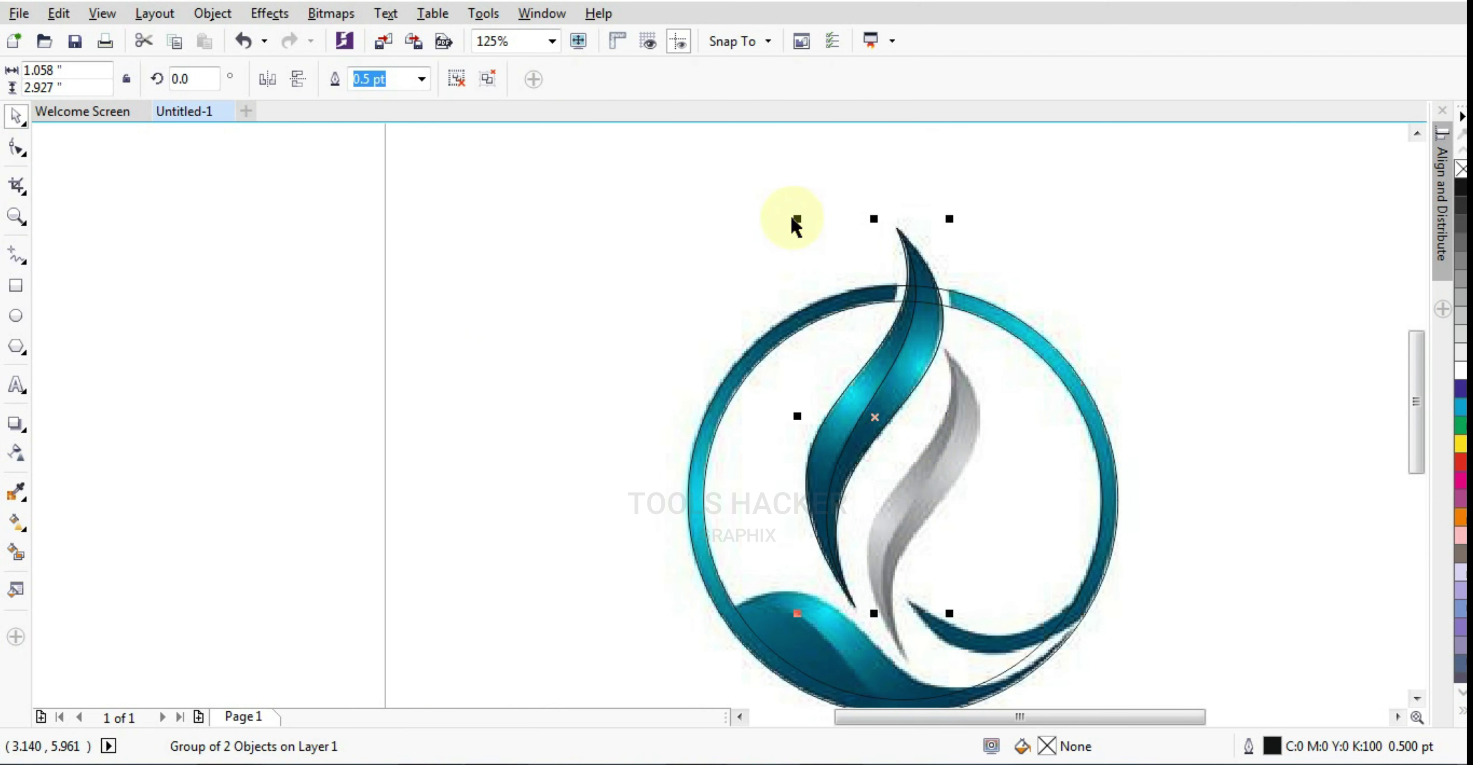
Make a copy of the flame group scaled to about 0.717 by 1.981 in and place its upper tip on the gray flame's tip
left_click_drag(796, 219, 834, 282)
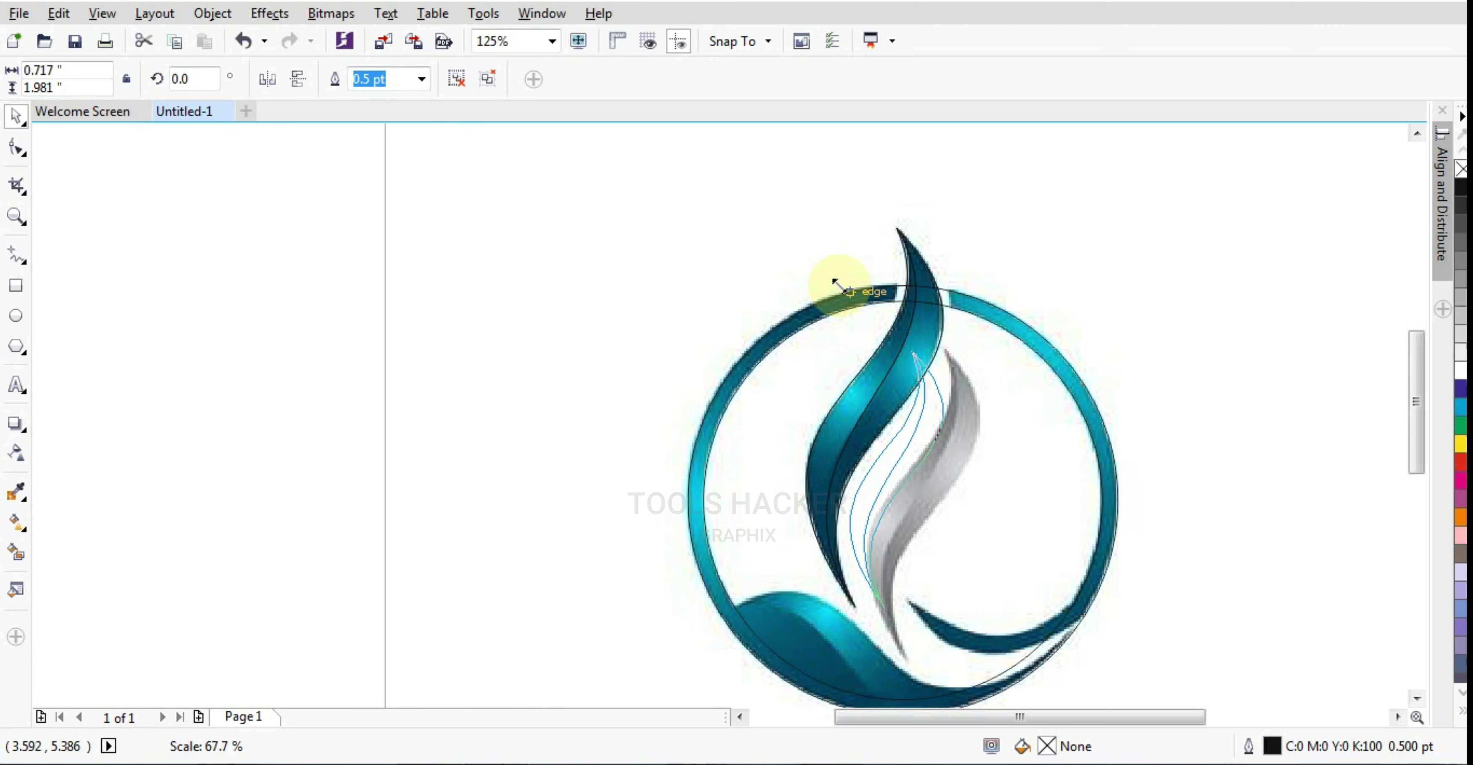
key("Escape")
scroll(930, 391, "up", 4)
left_click_drag(909, 354, 1042, 346)
scroll(1121, 263, "down", 2)
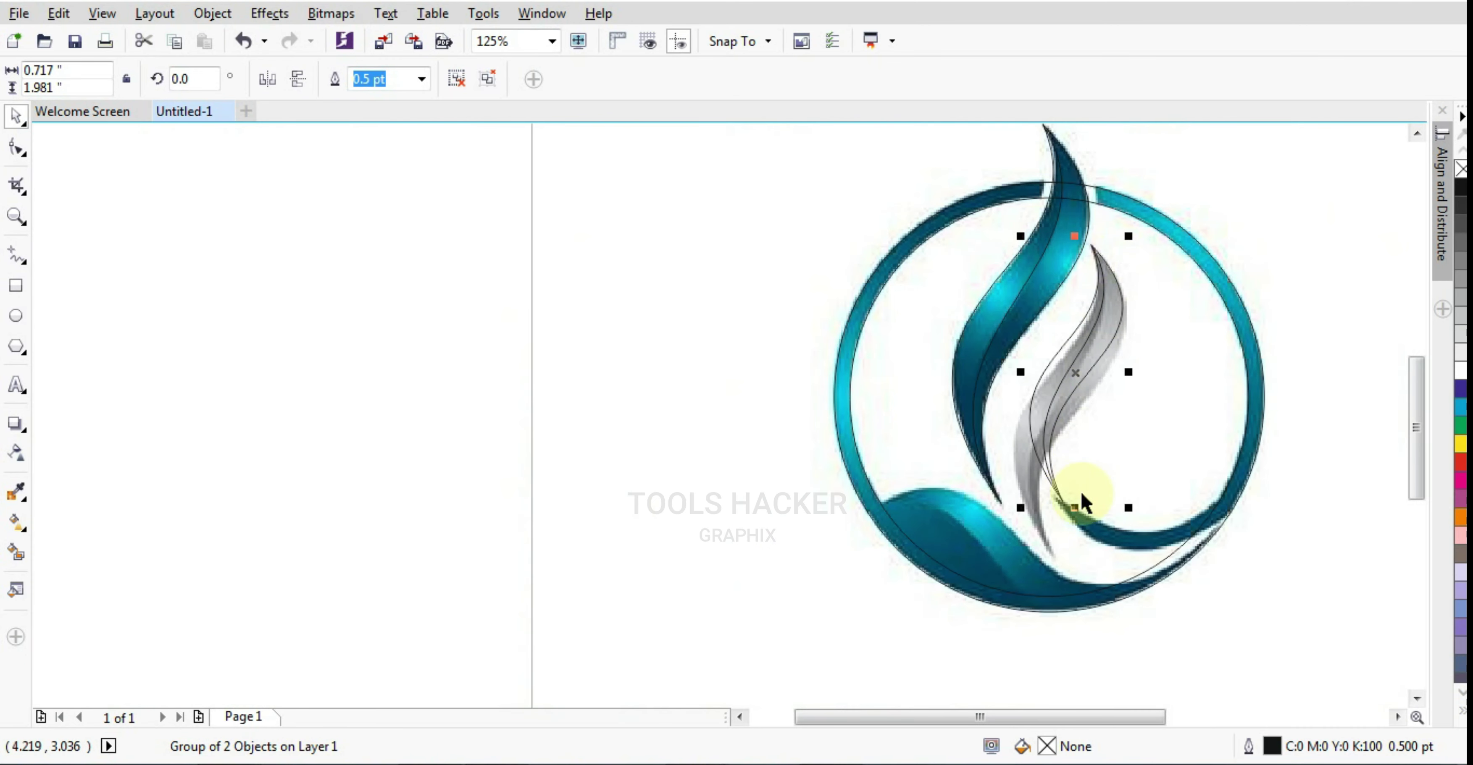
Enlarge the copied flame to about 0.85 by 2.35 in and shift it slightly so its lower tip meets the gray flame's tip
scroll(1082, 500, "up", 2)
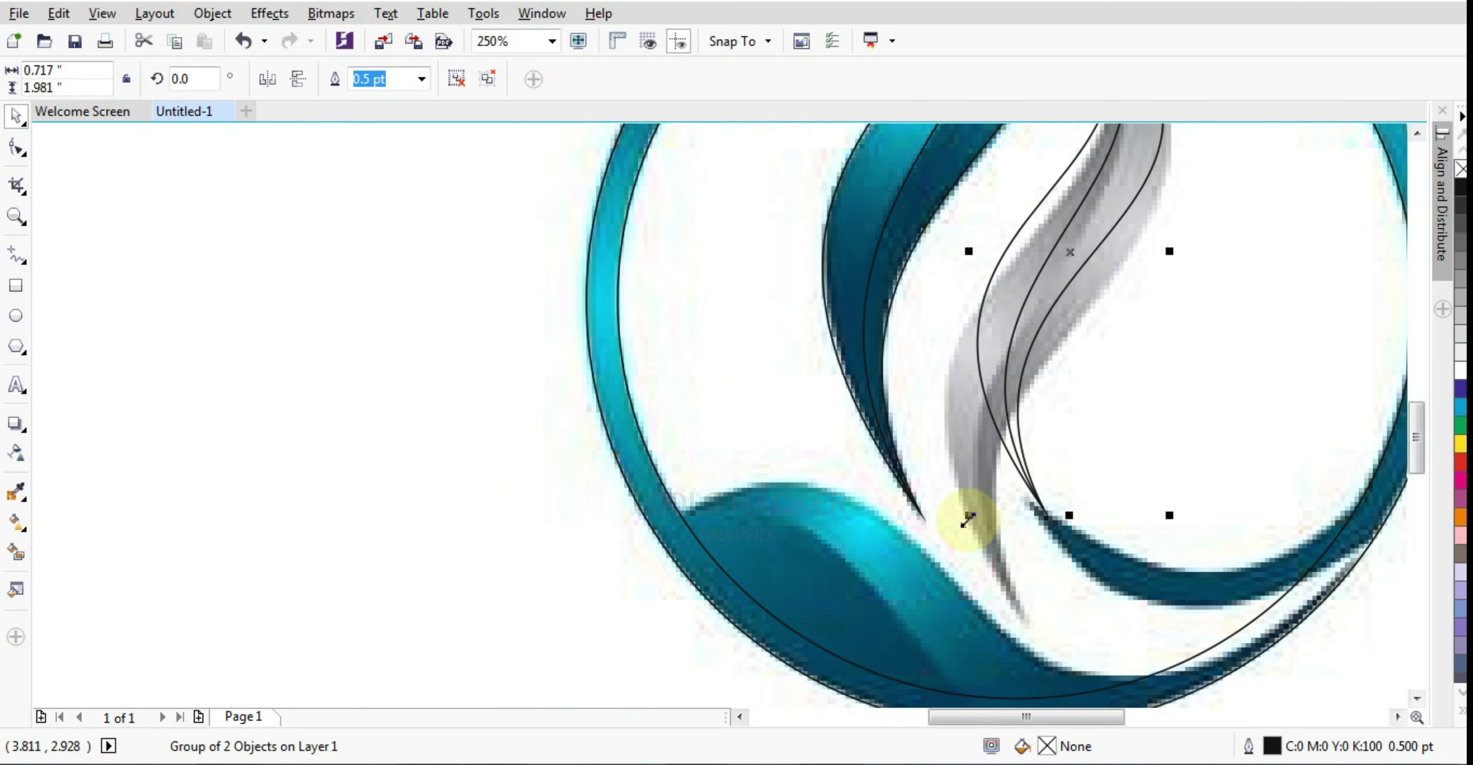
left_click_drag(969, 523, 933, 660)
scroll(1032, 414, "down", 1)
scroll(1078, 448, "up", 1)
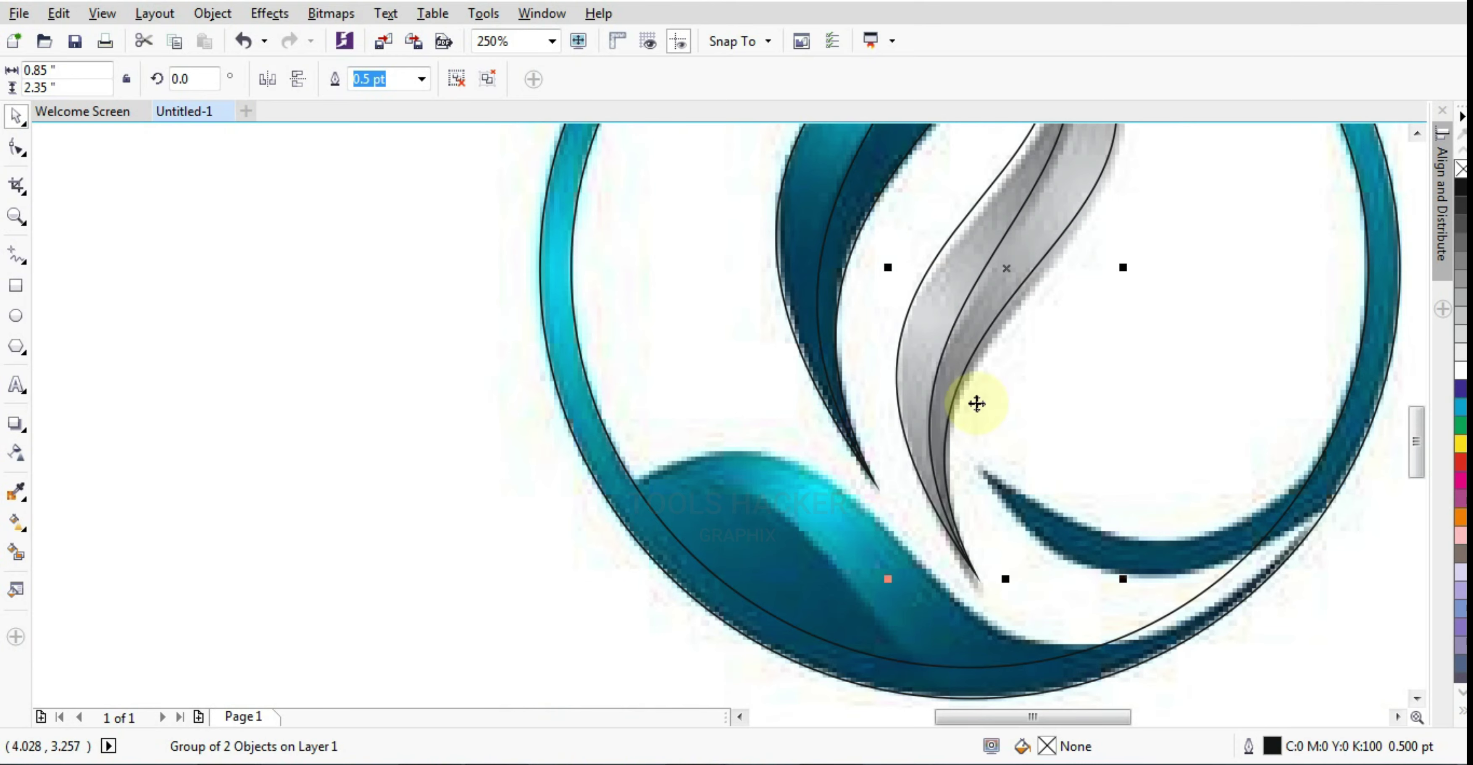
scroll(961, 589, "up", 4)
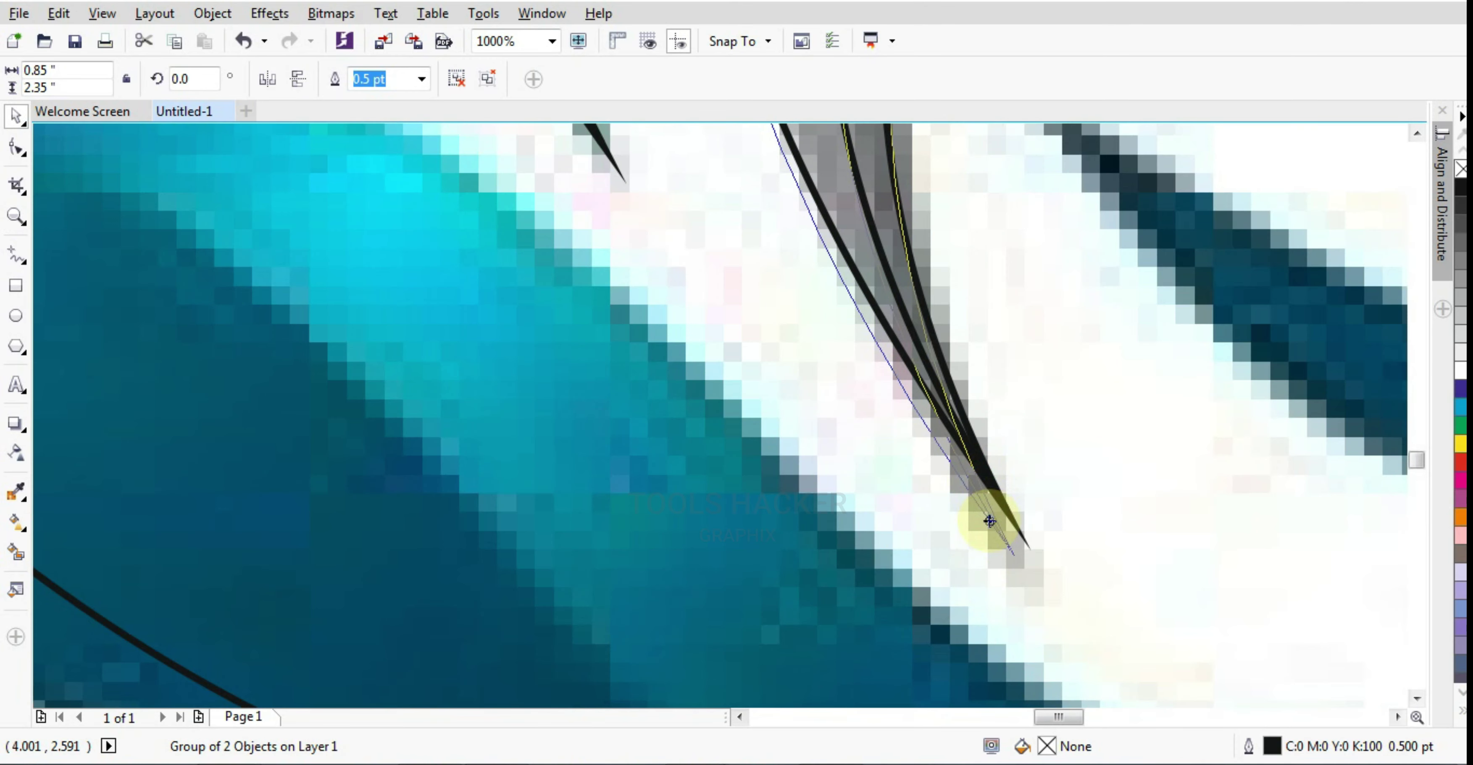
scroll(989, 521, "down", 4)
scroll(1085, 414, "up", 2)
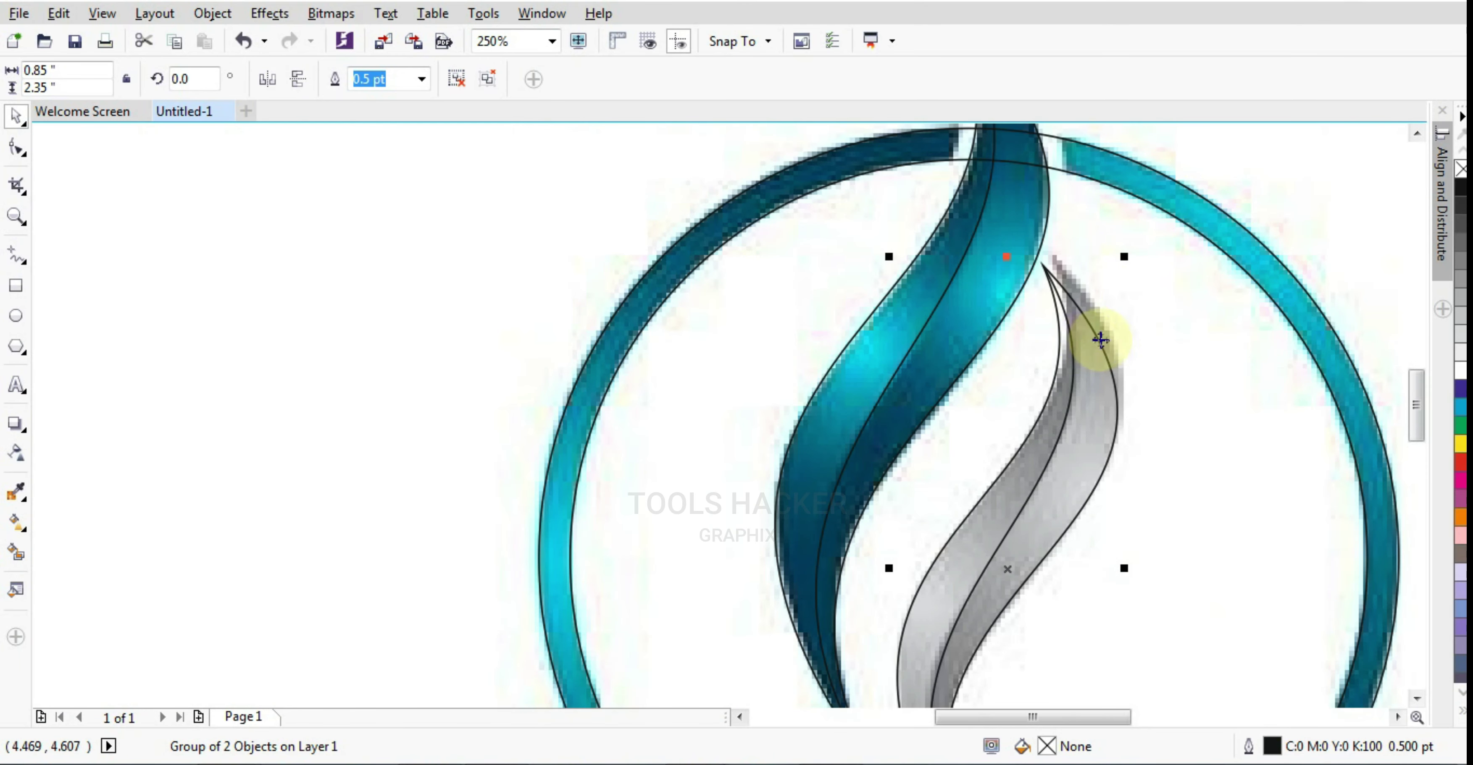
Enlarge the copied flame to about 0.871 by 2.409 in so it covers the gray flame up to its upper tip, and deselect it
left_click_drag(1125, 257, 1140, 252)
scroll(1169, 327, "down", 2)
scroll(1158, 390, "up", 1)
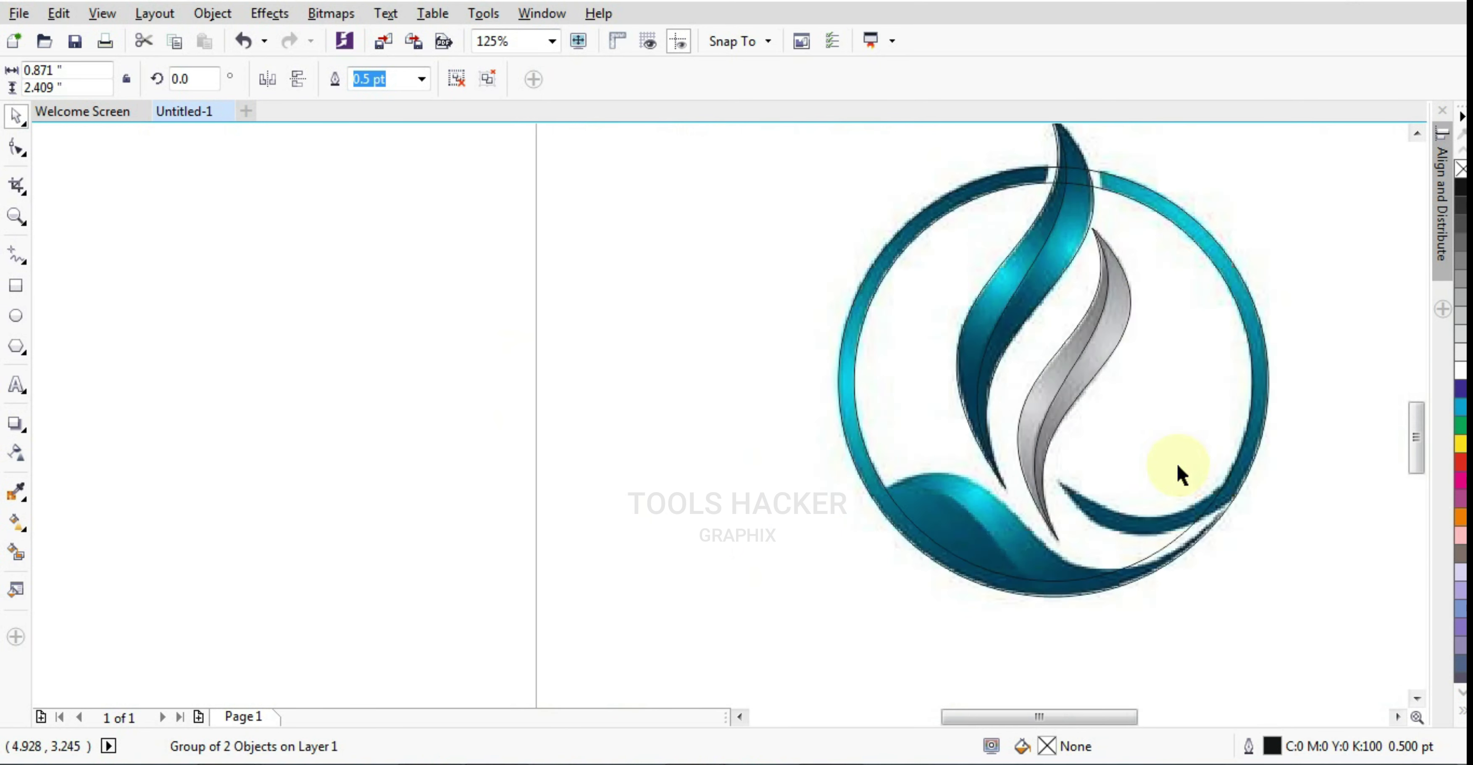
scroll(1177, 466, "up", 1)
left_click(1309, 523)
scroll(1078, 428, "down", 1)
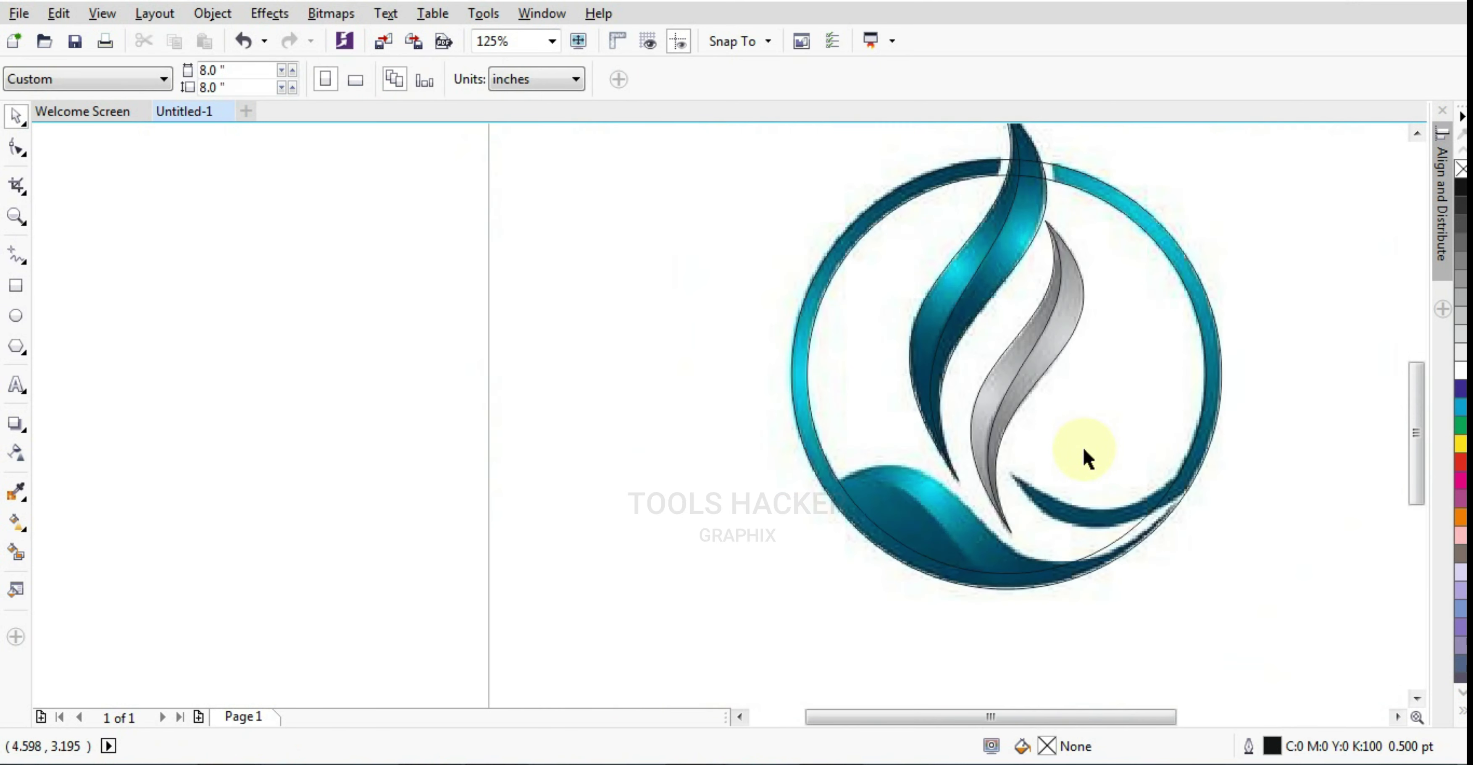
Draw a straight line about 2.65 in wide from the lower wave's left end on the ring to its tapered right tip
scroll(1036, 561, "up", 1)
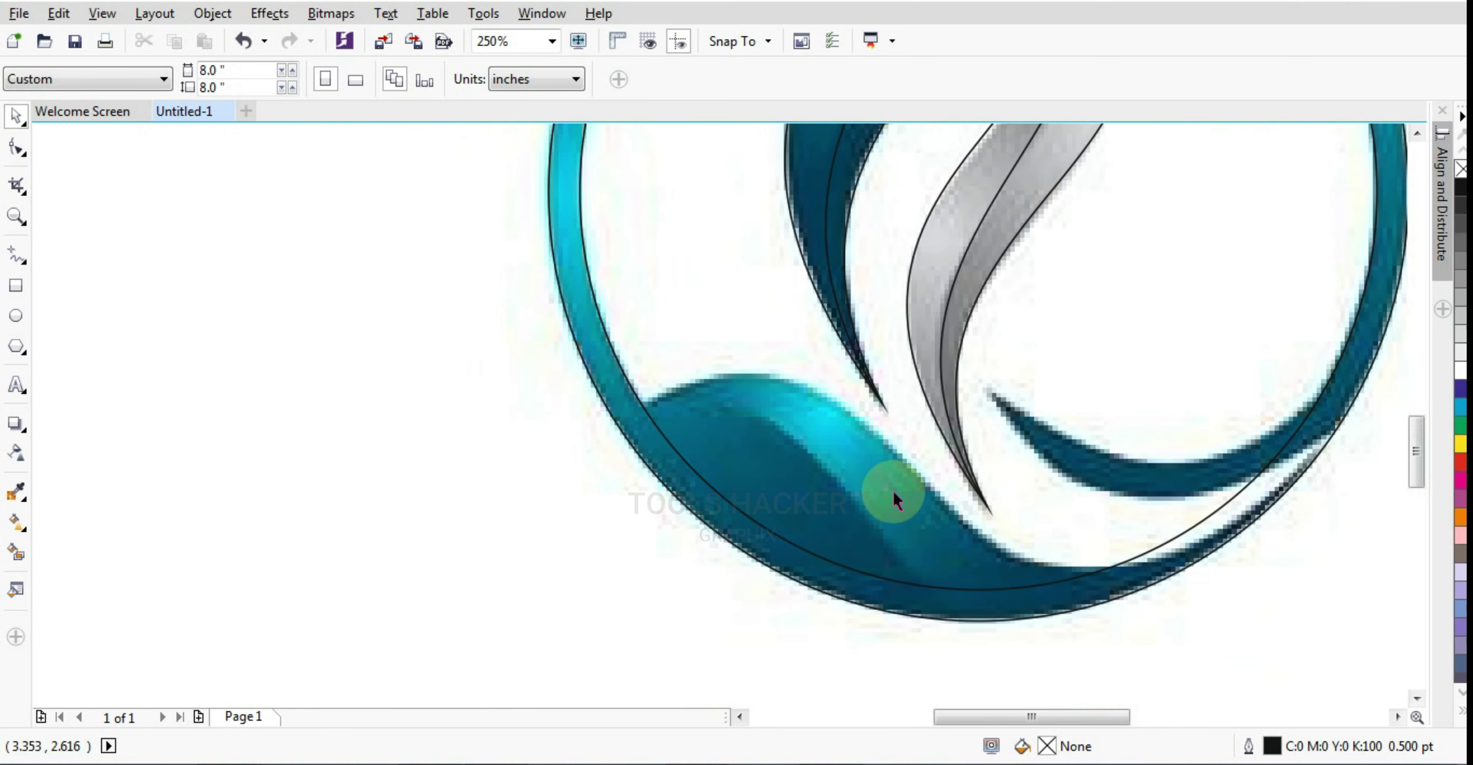
left_click(14, 257)
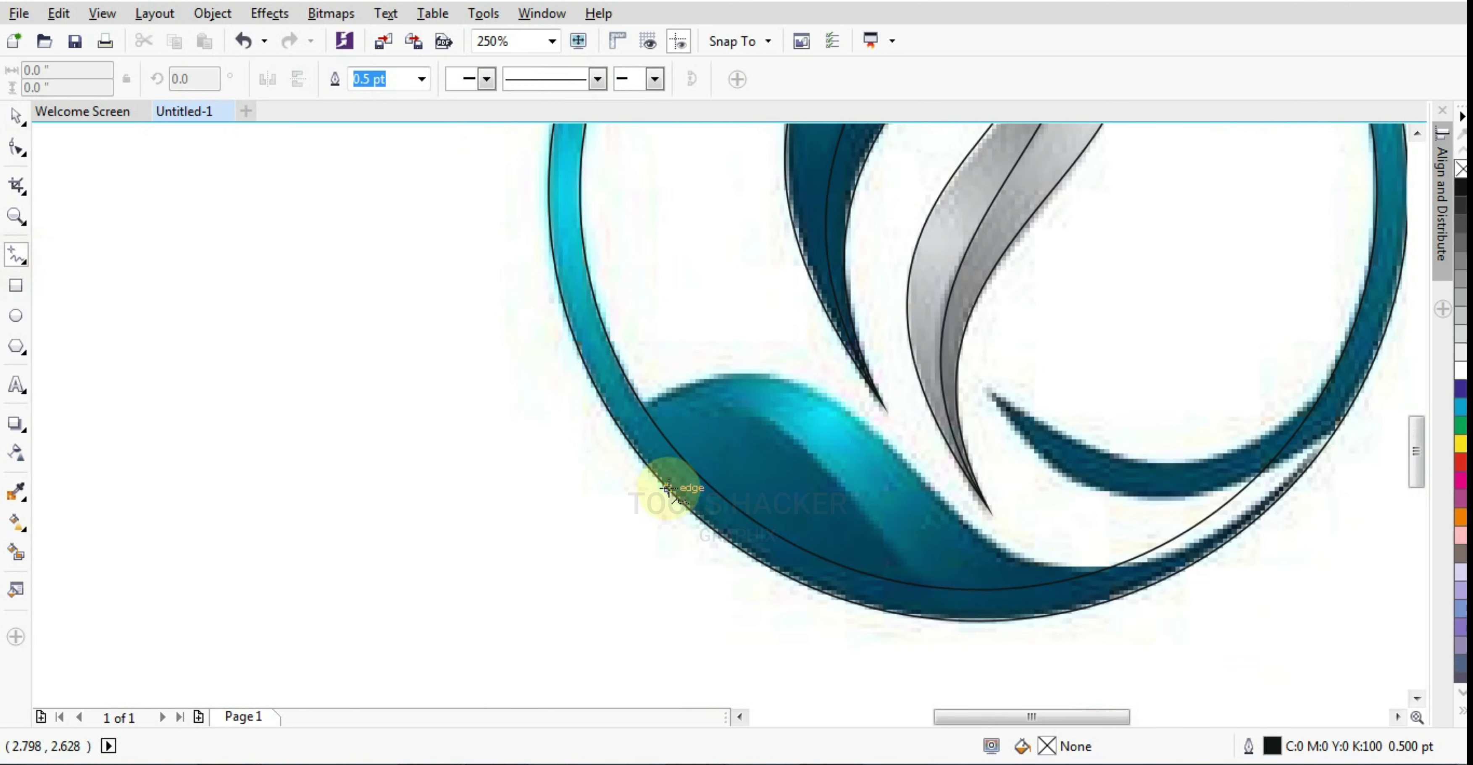
left_click(635, 407)
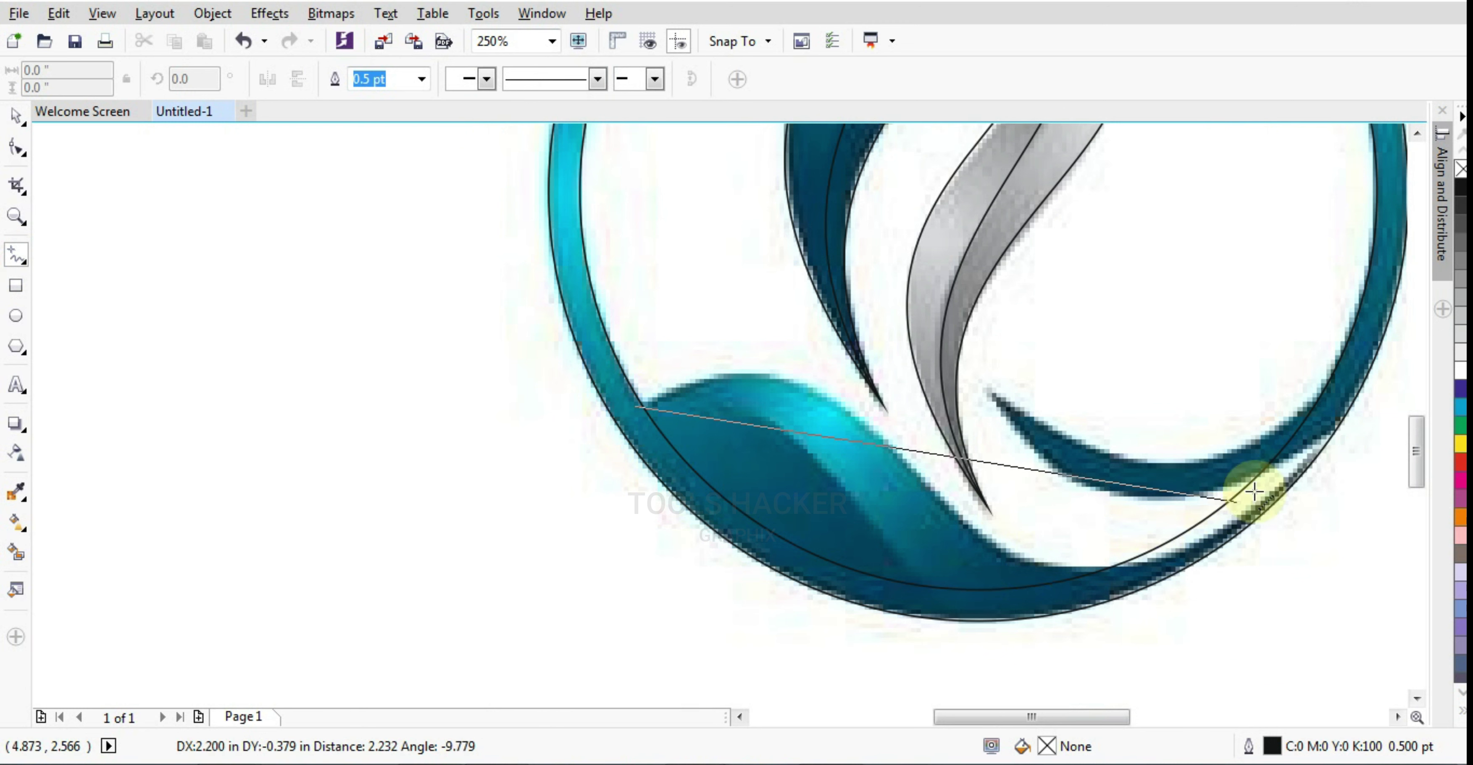
left_click(1321, 451)
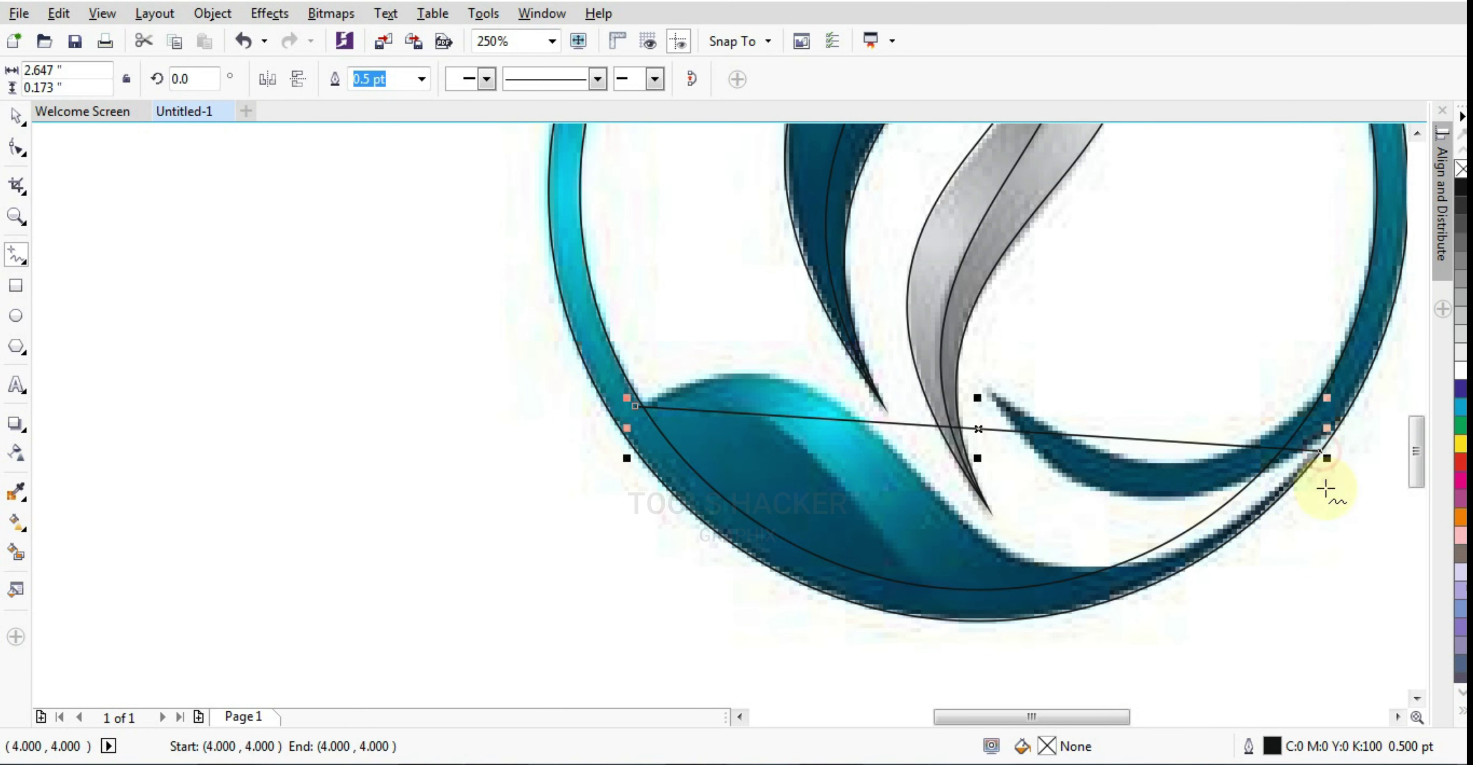
Convert the line to a curve and swing both handles so it rises over the wave's crest and dips into its trough
left_click(17, 150)
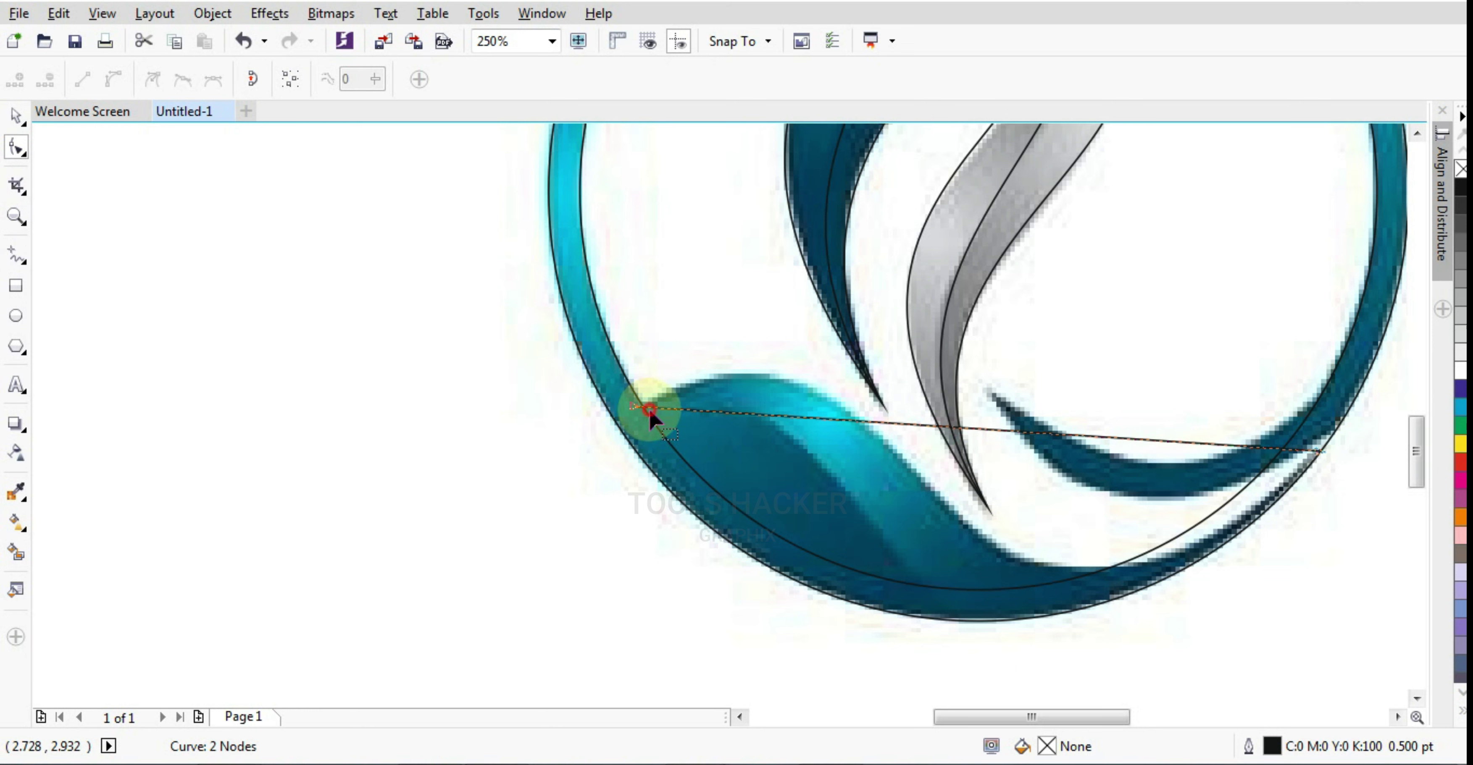
left_click(648, 408)
left_click(688, 409)
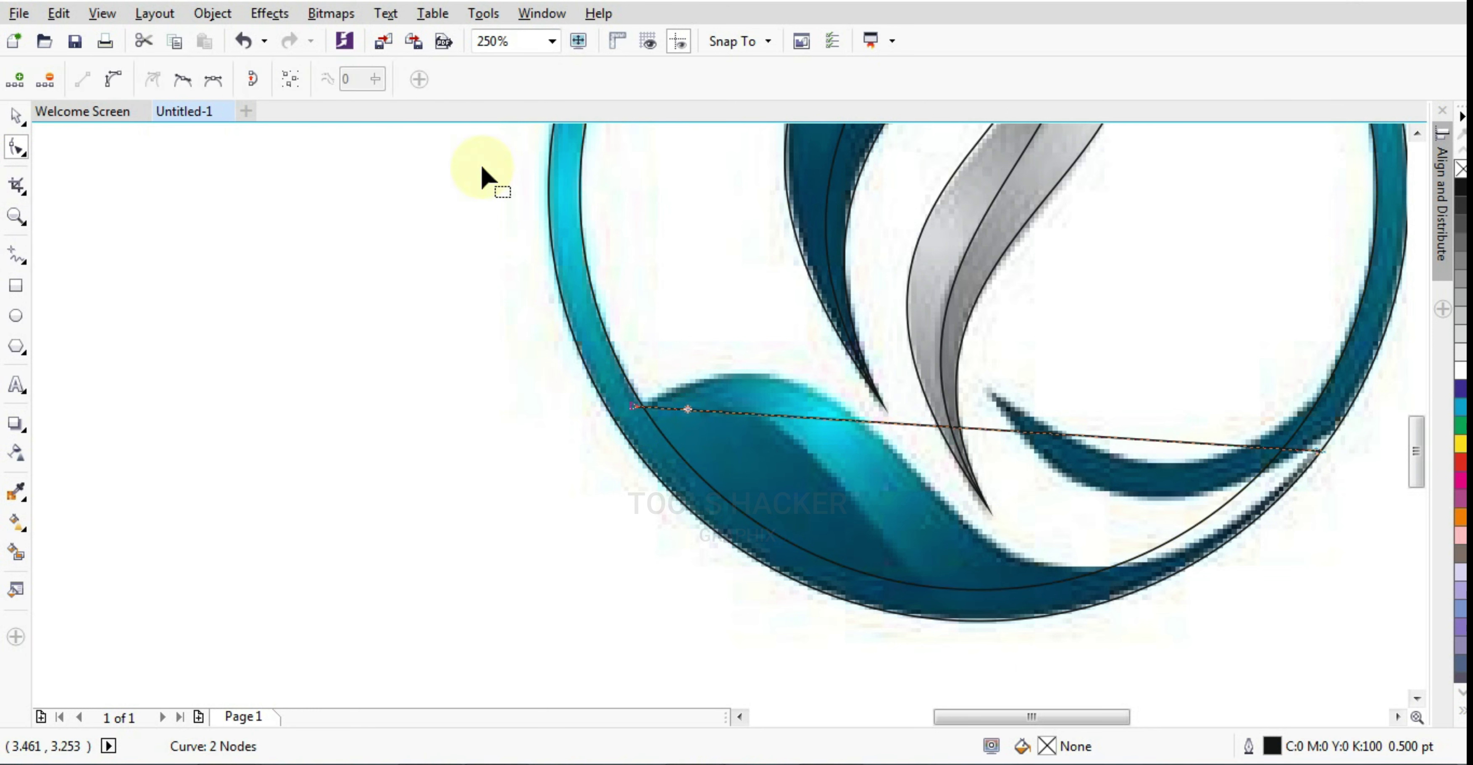
left_click(123, 84)
left_click_drag(864, 421, 806, 297)
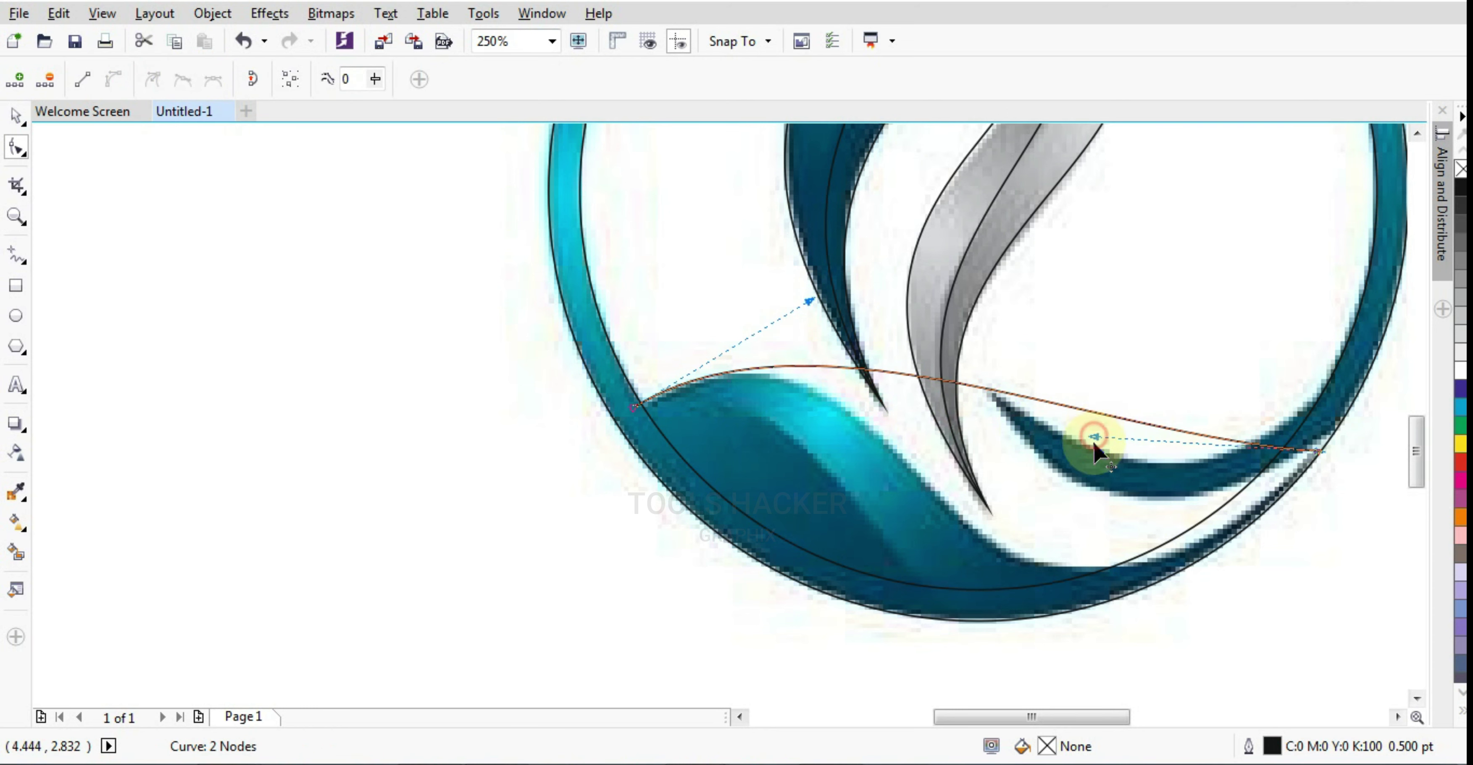
left_click_drag(1093, 442, 1015, 644)
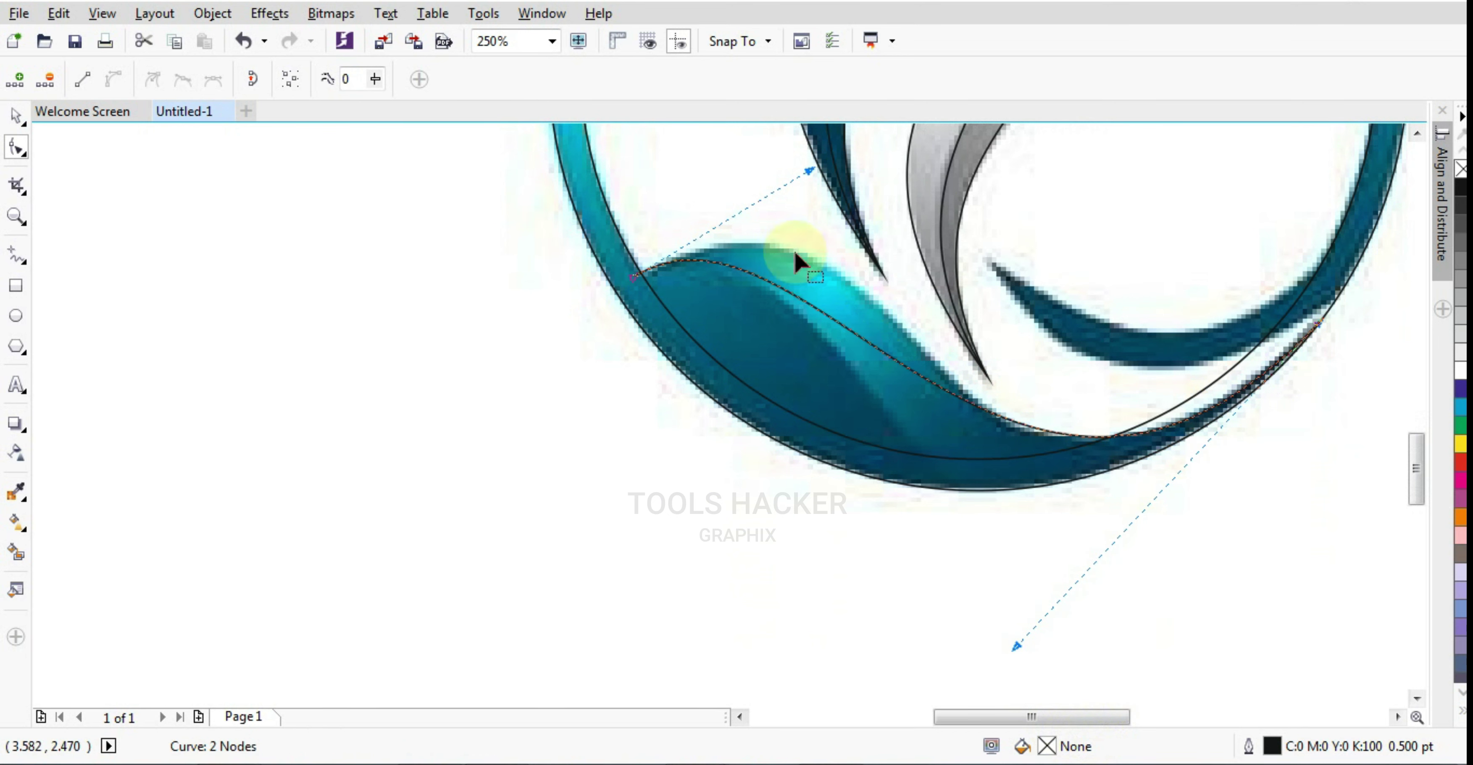
Lengthen the curve's left-end handle and shift its right-end handle so it fits the wave's crest and falling slope
left_click_drag(812, 172, 909, 212)
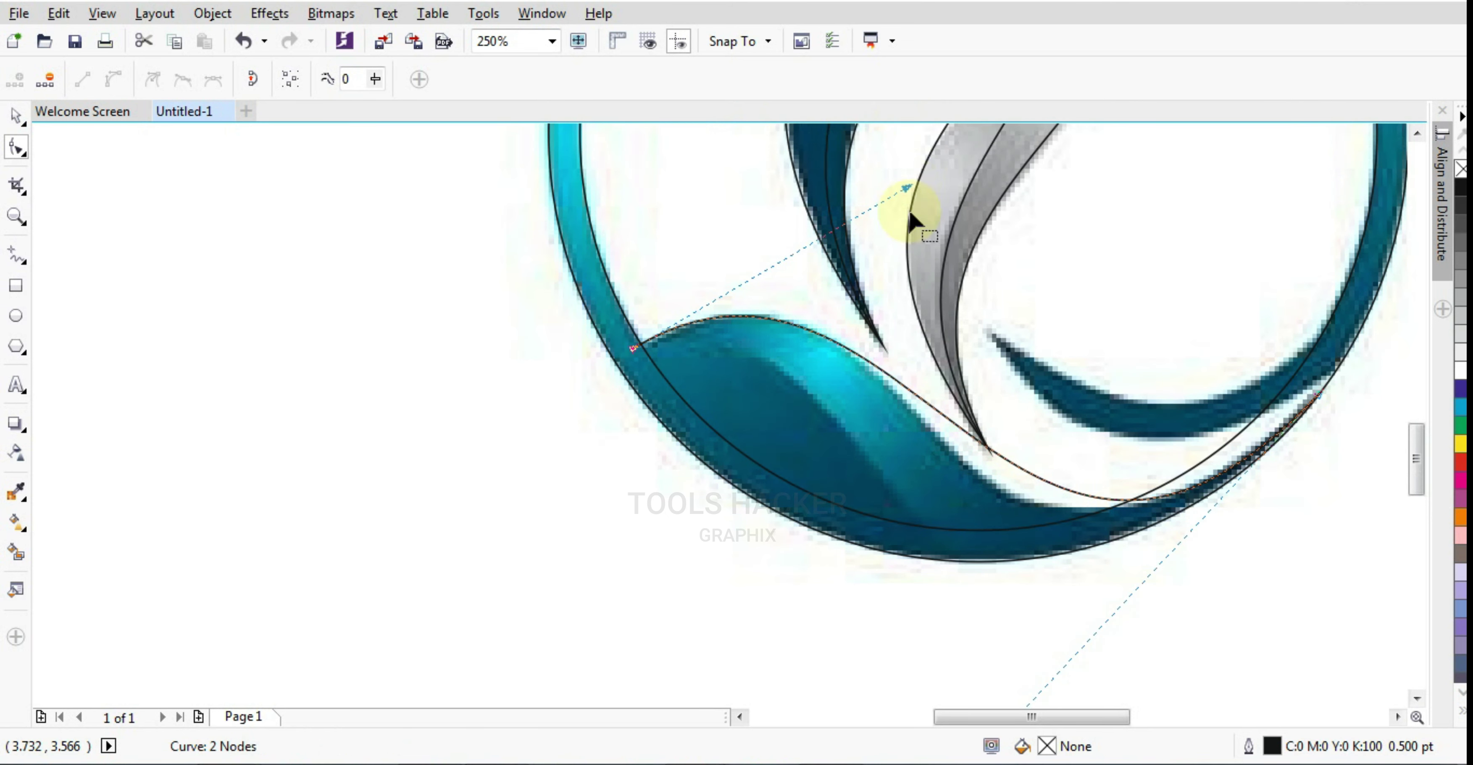
scroll(1061, 338, "down", 2)
scroll(1062, 421, "up", 2)
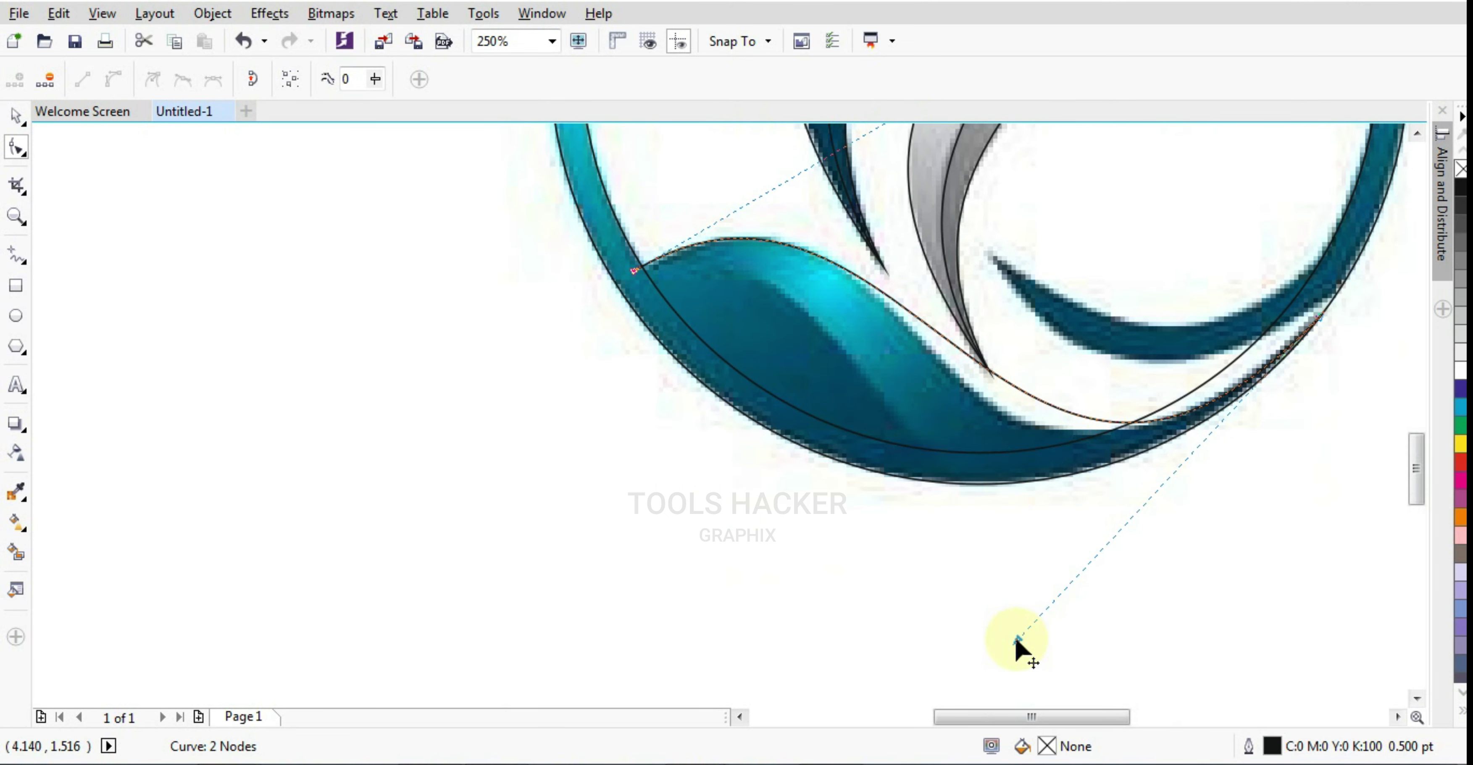
left_click_drag(1017, 642, 956, 661)
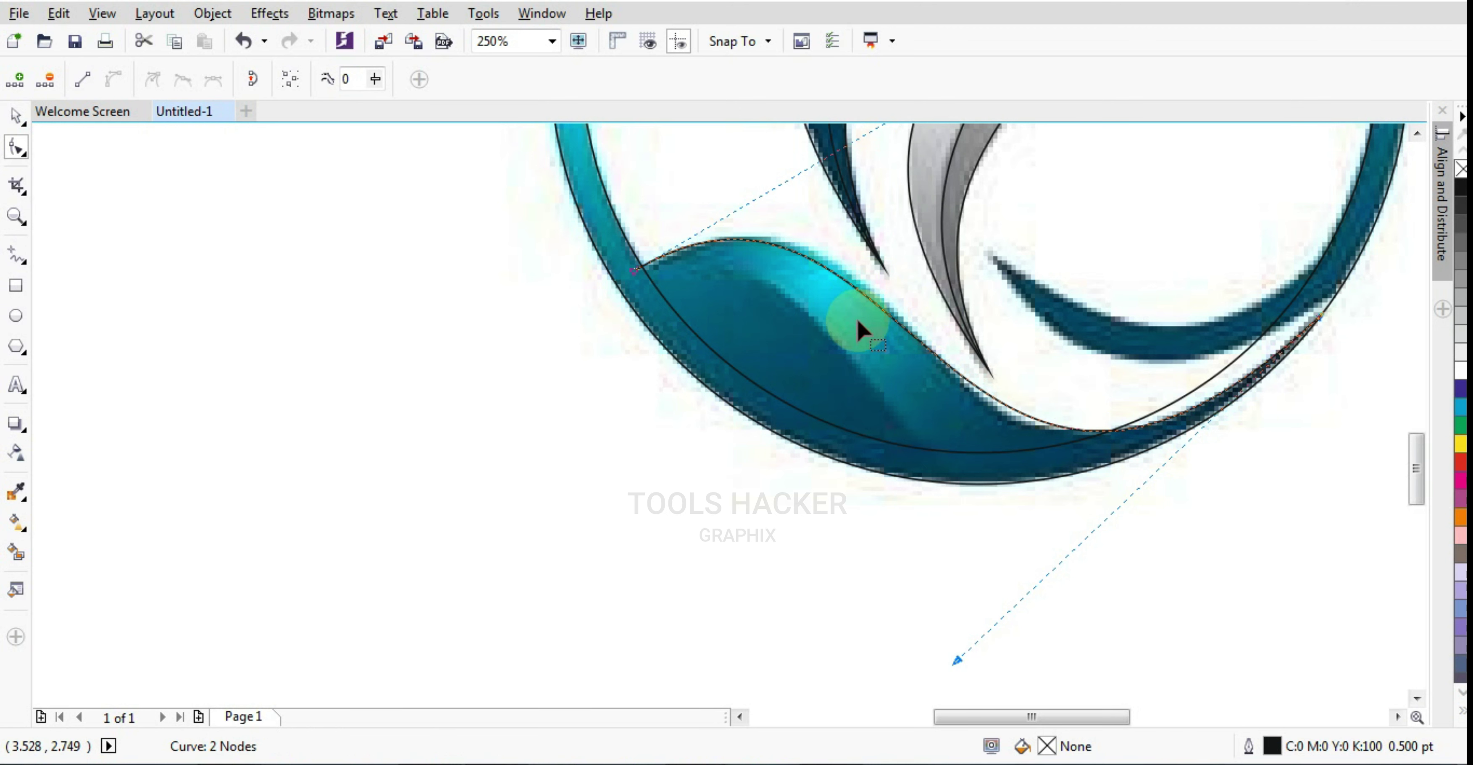
scroll(861, 328, "down", 2)
scroll(871, 263, "up", 2)
Fine-tune both handles so the curve follows the wave's upper edge through the trough to the right tip
left_click_drag(884, 203, 906, 198)
scroll(1052, 418, "down", 2)
scroll(1052, 418, "up", 2)
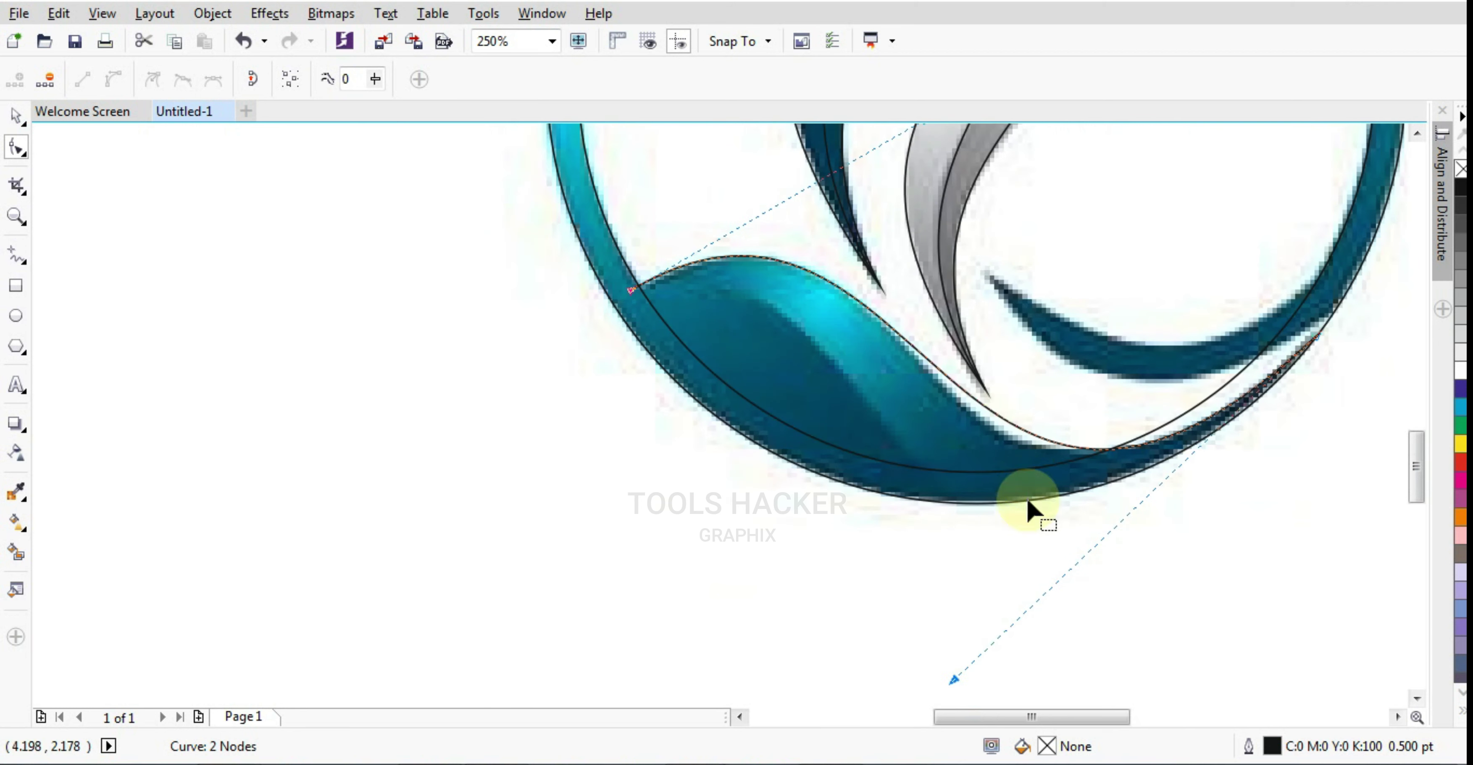
left_click_drag(952, 678, 913, 680)
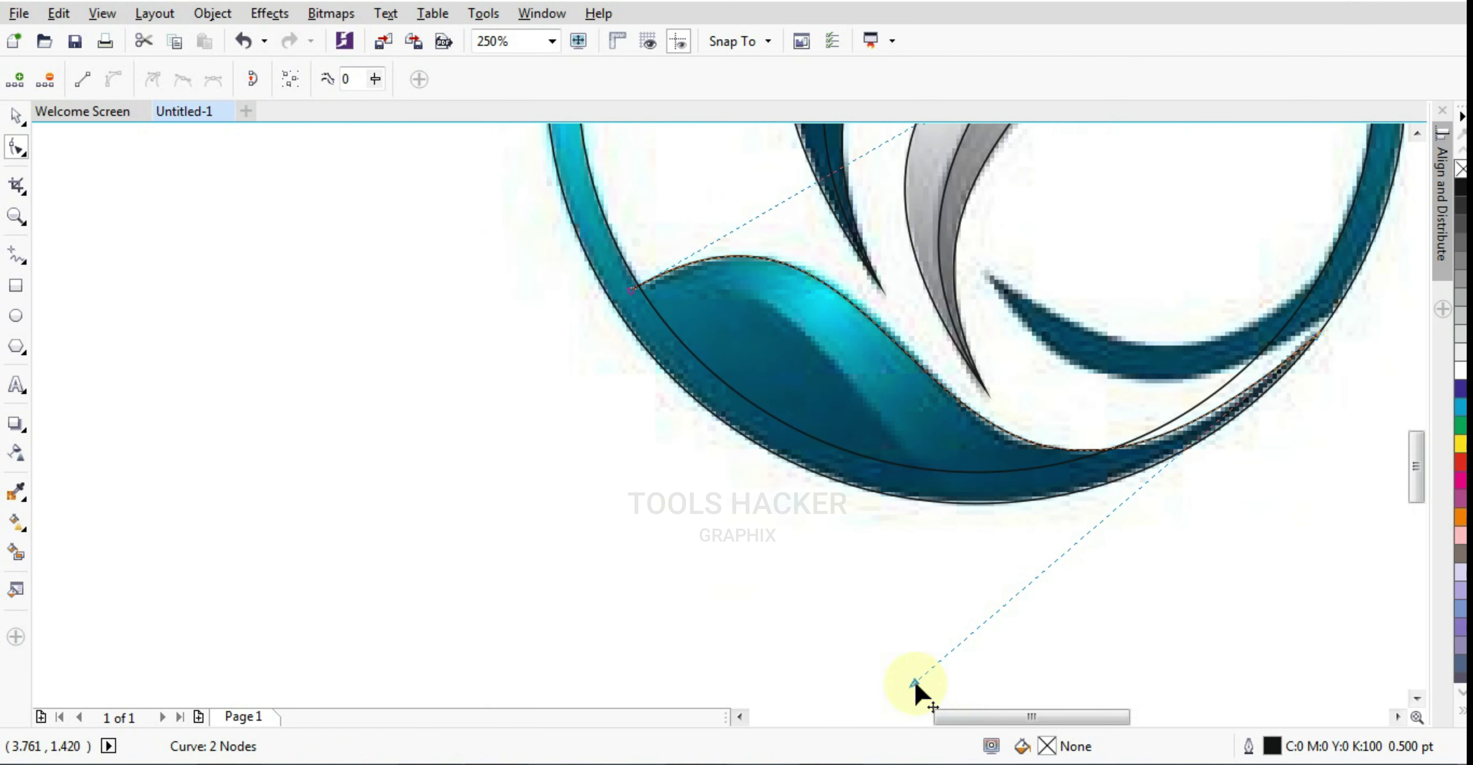
scroll(1006, 495, "down", 2)
scroll(1028, 375, "up", 2)
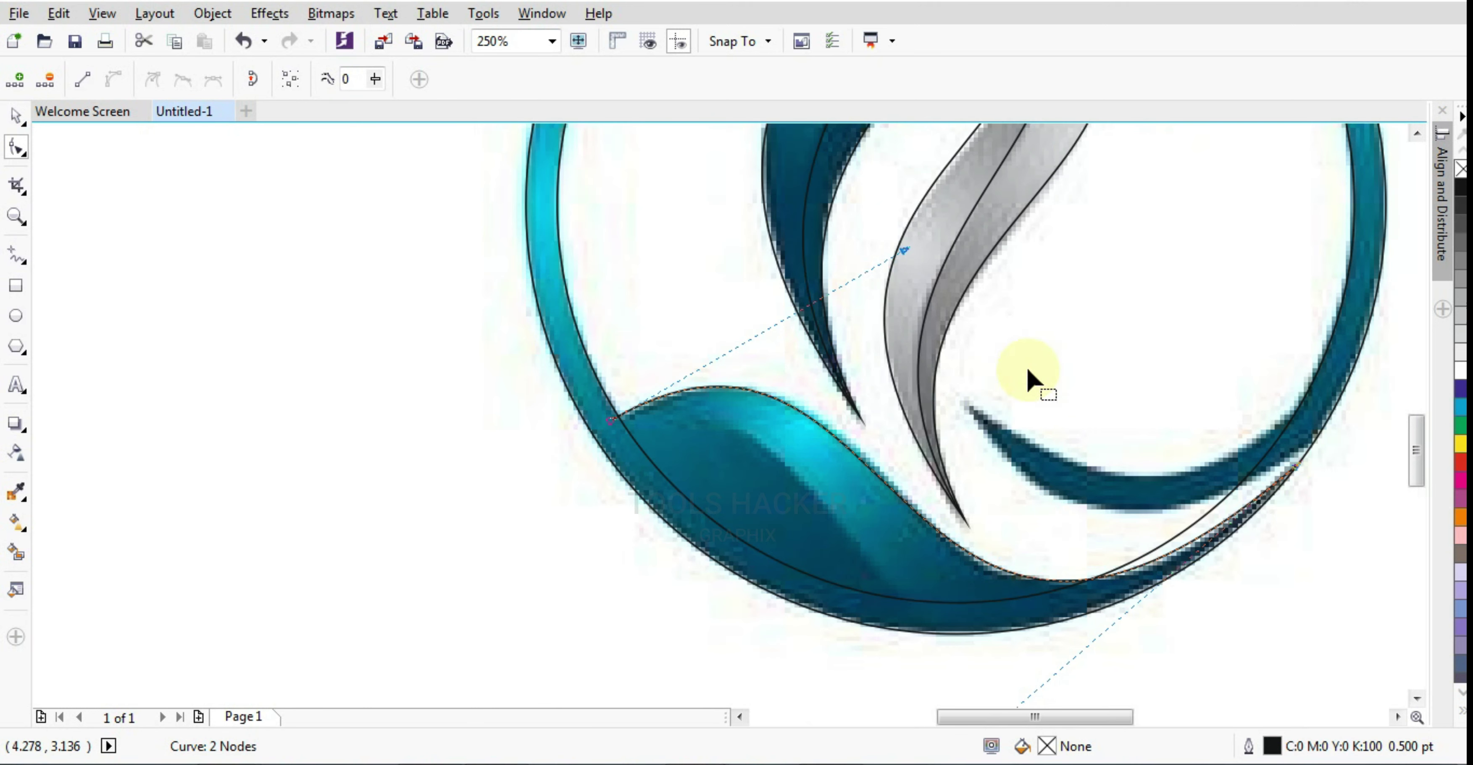
scroll(953, 484, "down", 2)
scroll(976, 346, "up", 2)
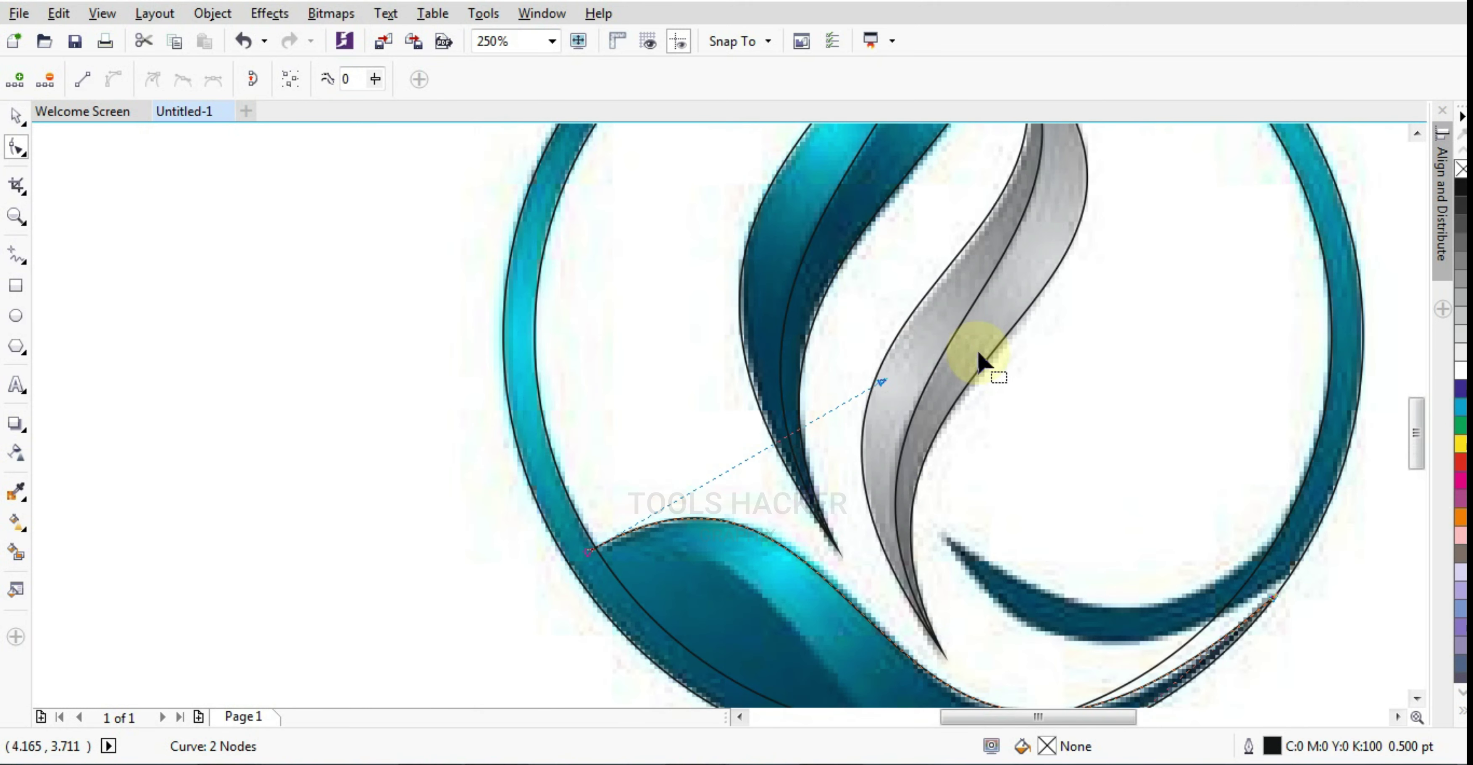
Draw a straight line about 1.35 in long from the wave's left end down to the bottom of the ring
scroll(756, 493, "down", 2)
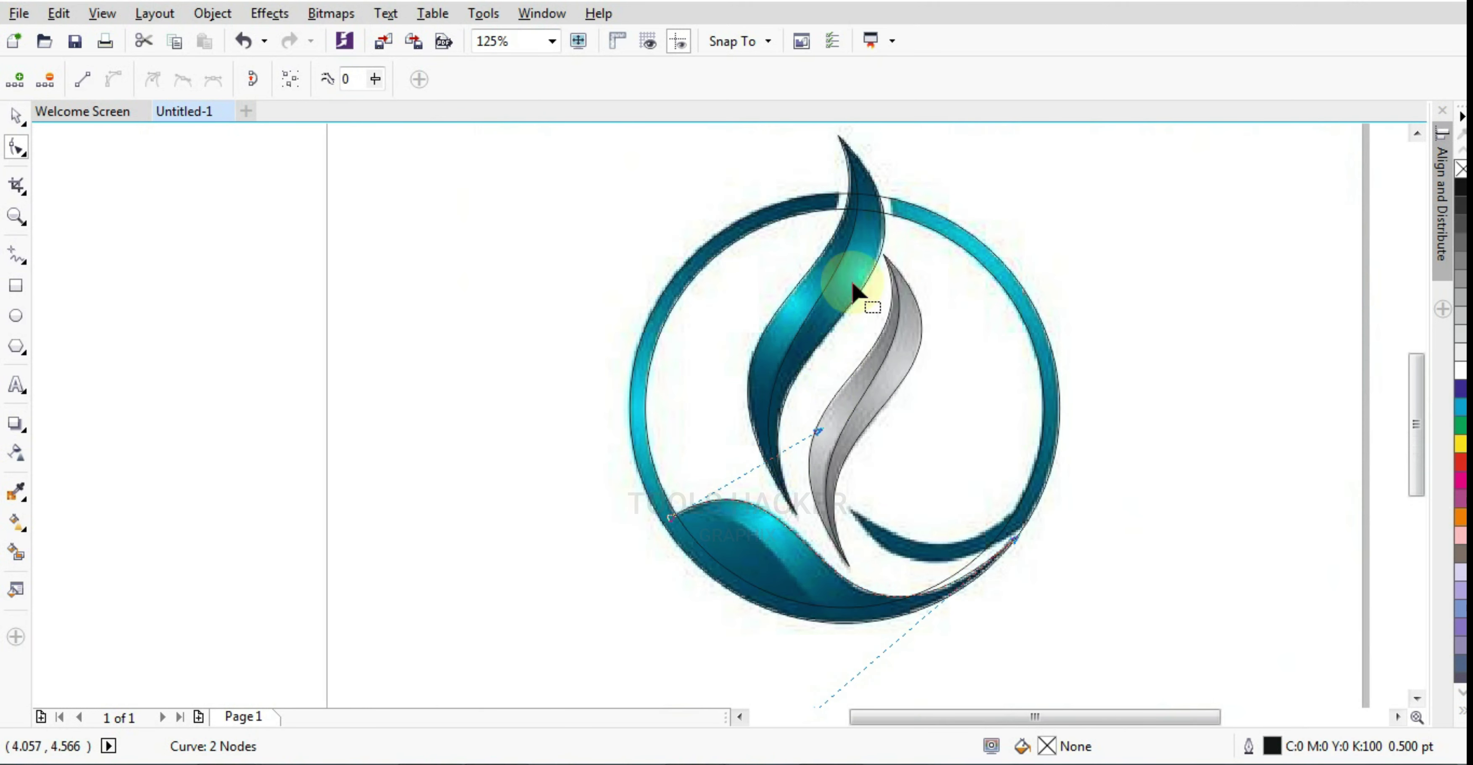
scroll(869, 258, "up", 2)
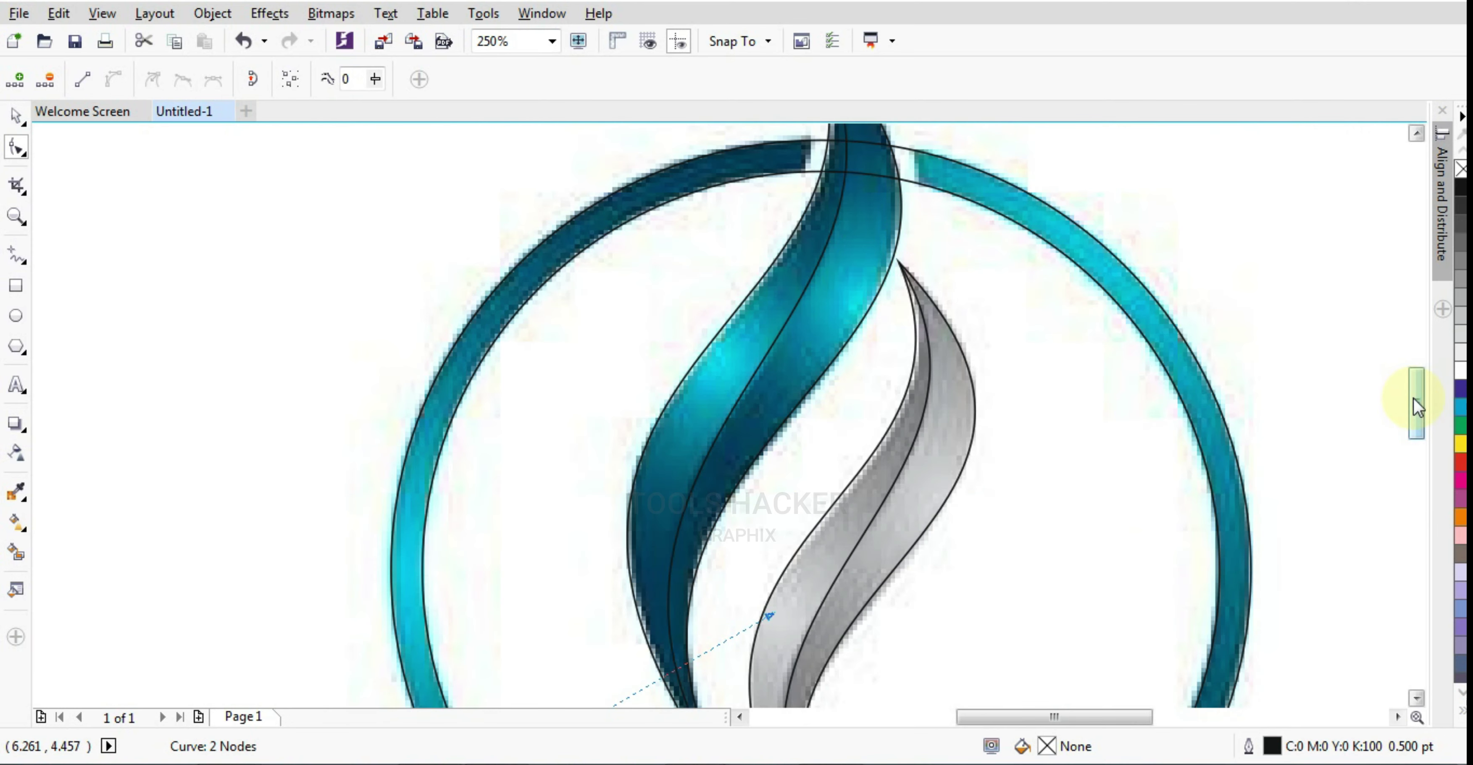
left_click_drag(1414, 397, 1420, 440)
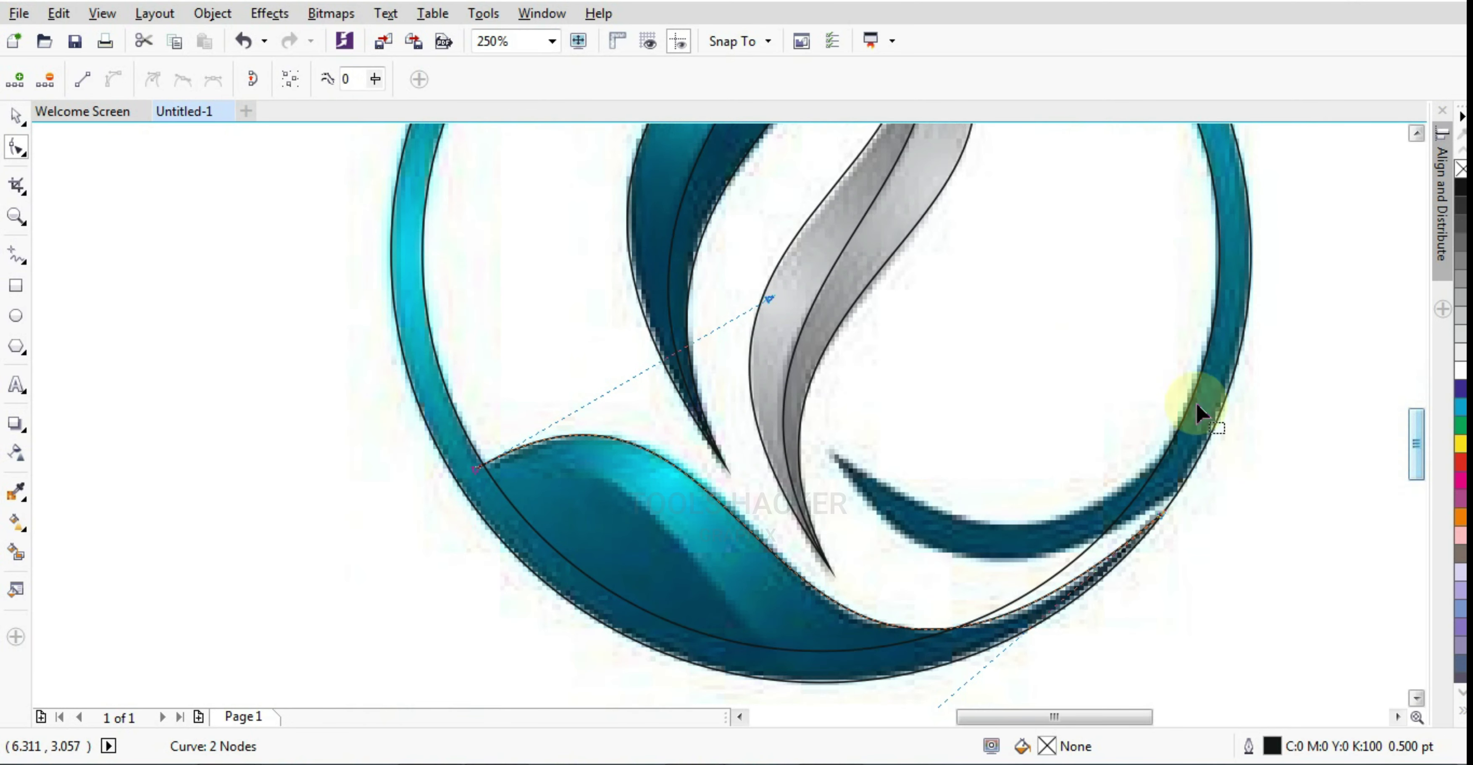
left_click(14, 253)
left_click(477, 467)
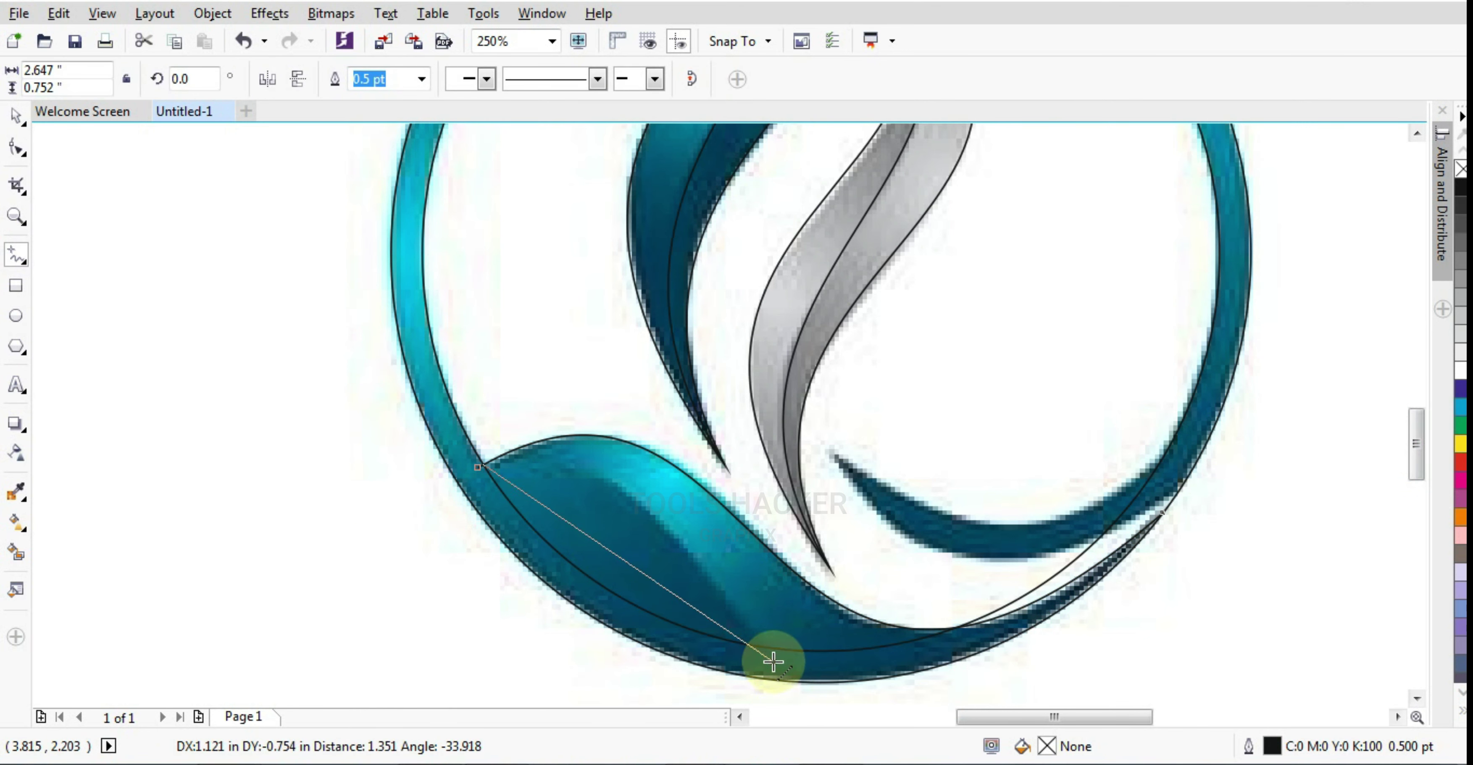
left_click(773, 661)
Convert the new line to a curve and bend it upward along the edge between the wave's dark and bright areas
left_click(16, 149)
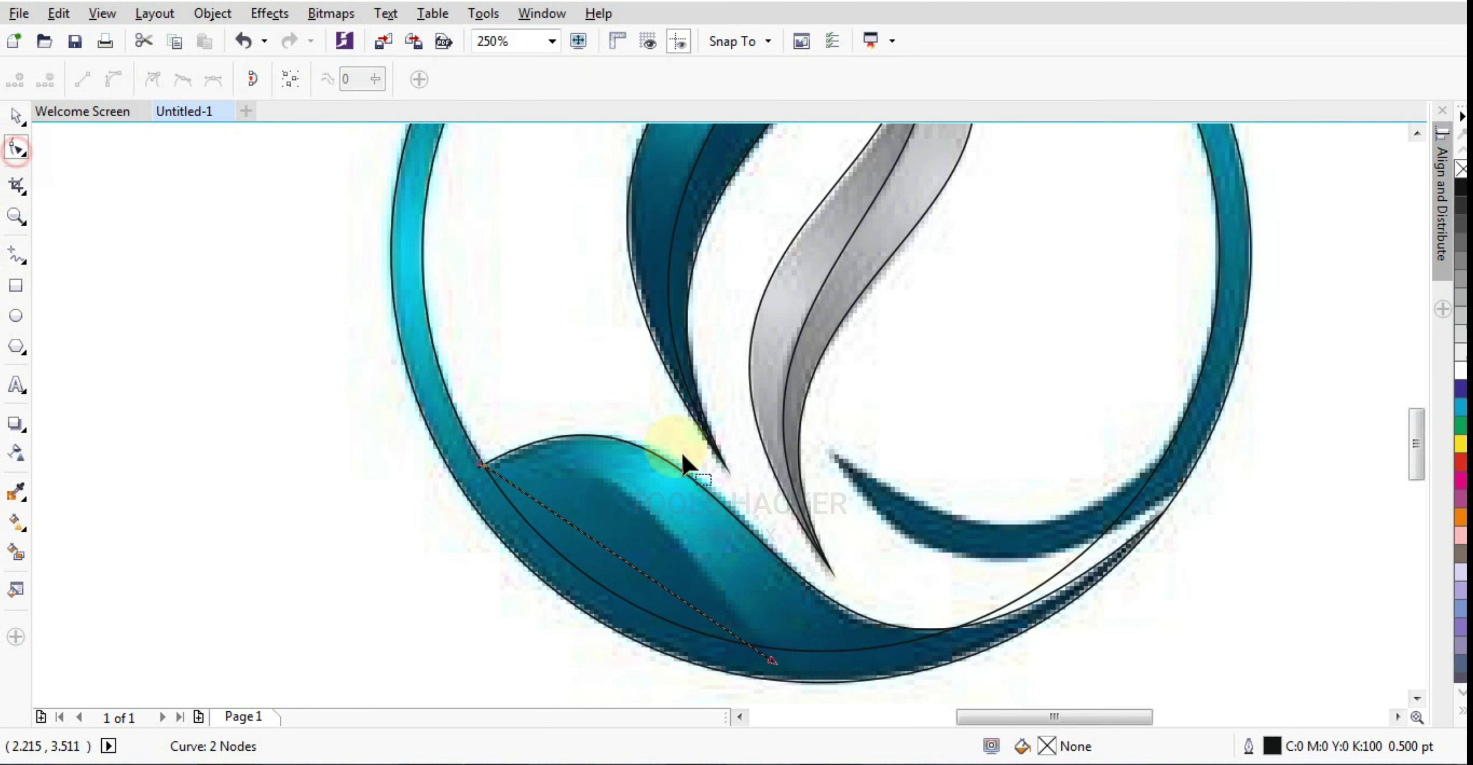
left_click(609, 548)
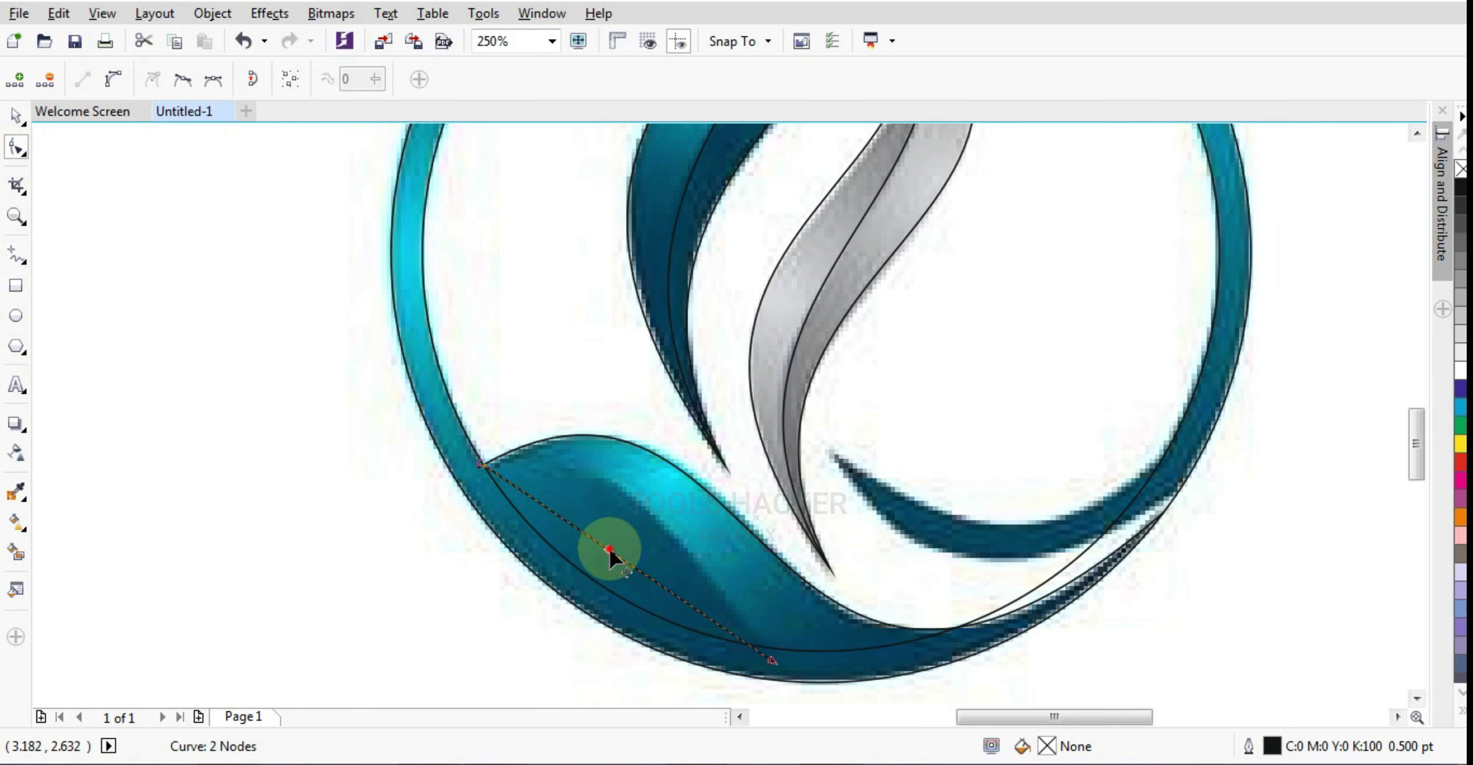
left_click(100, 81)
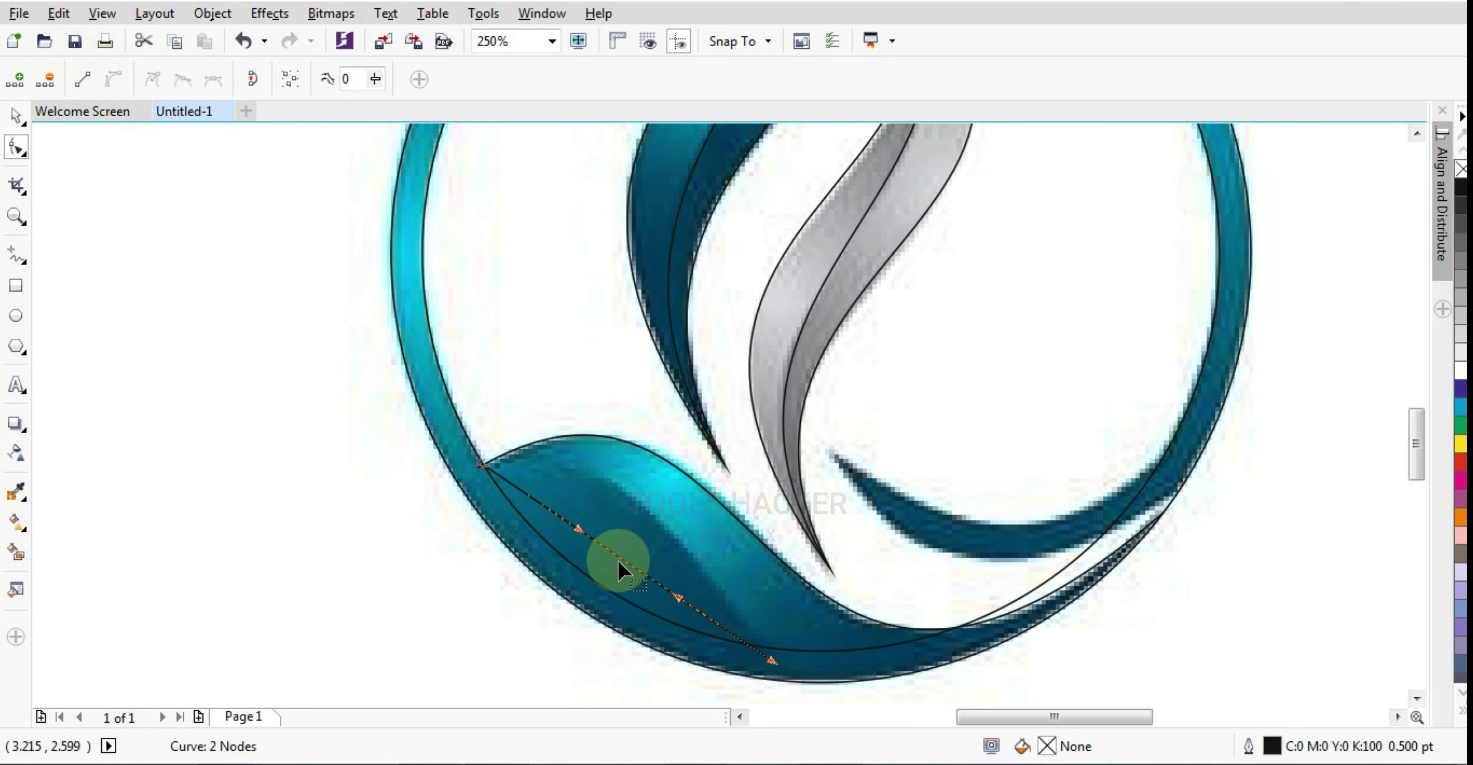
left_click_drag(620, 558, 631, 495)
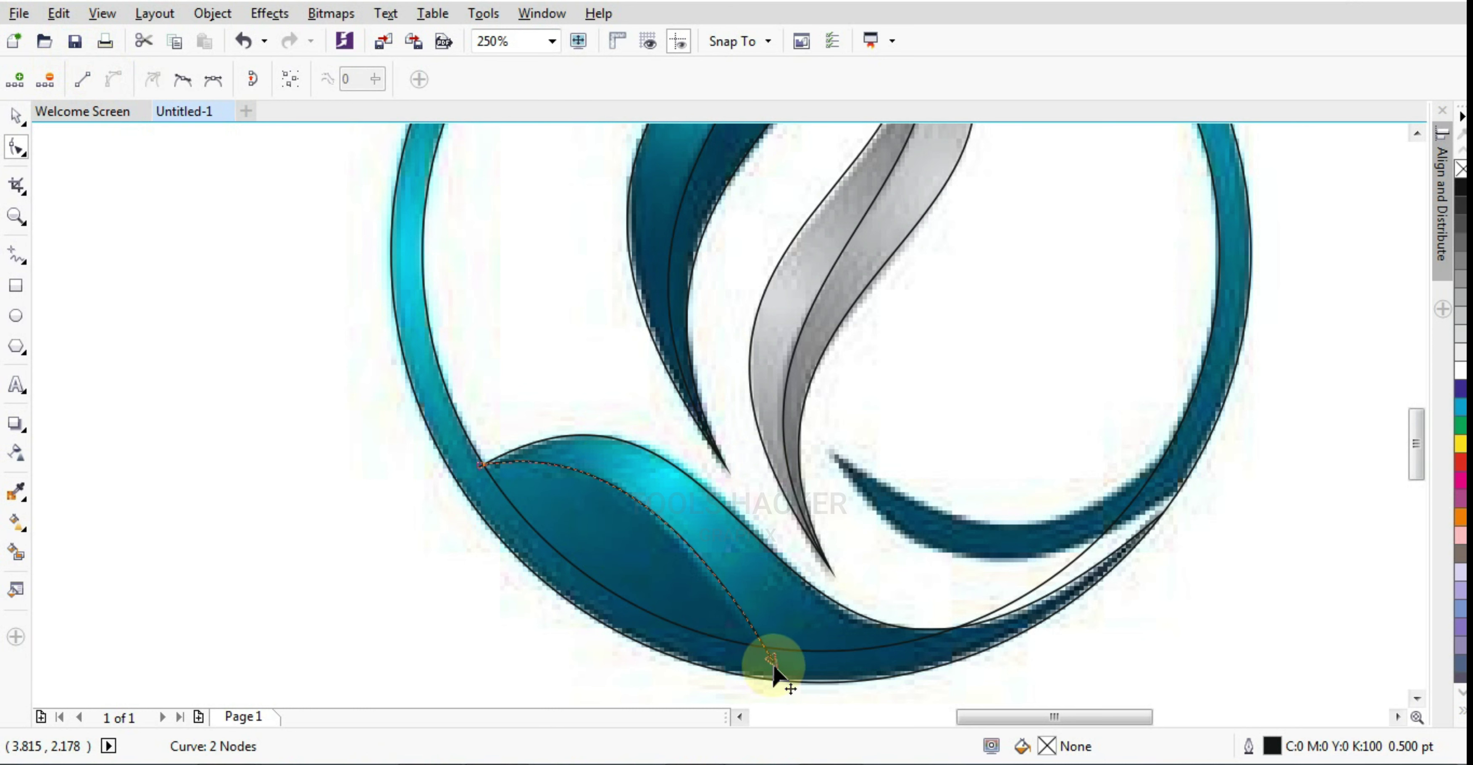
Move the inner curve's lower end node onto the ring's outer edge, to the right of the bright band
mouse_move(772, 666)
left_mouse_down()
mouse_move(759, 656)
mouse_move(783, 682)
left_mouse_up()
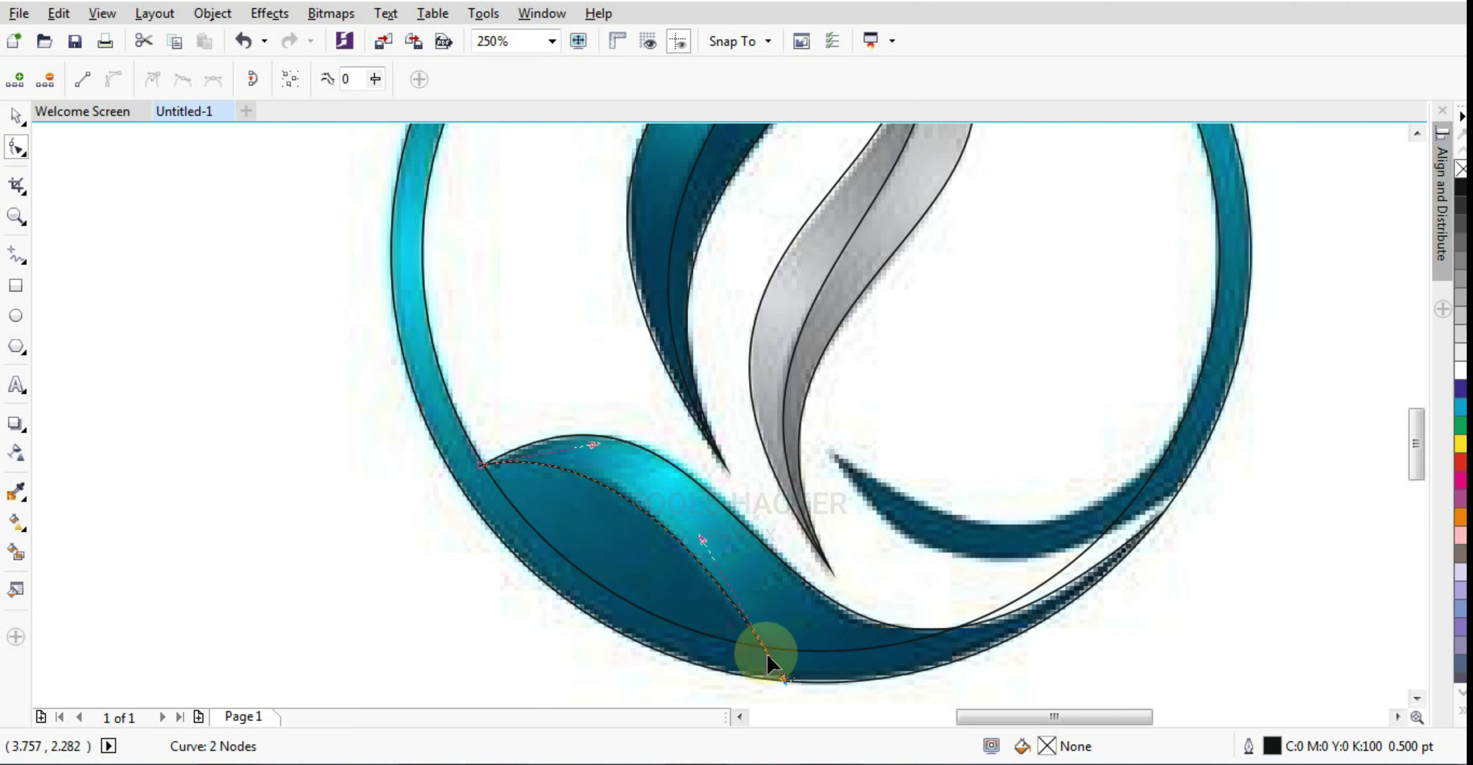
left_click_drag(785, 683, 799, 680)
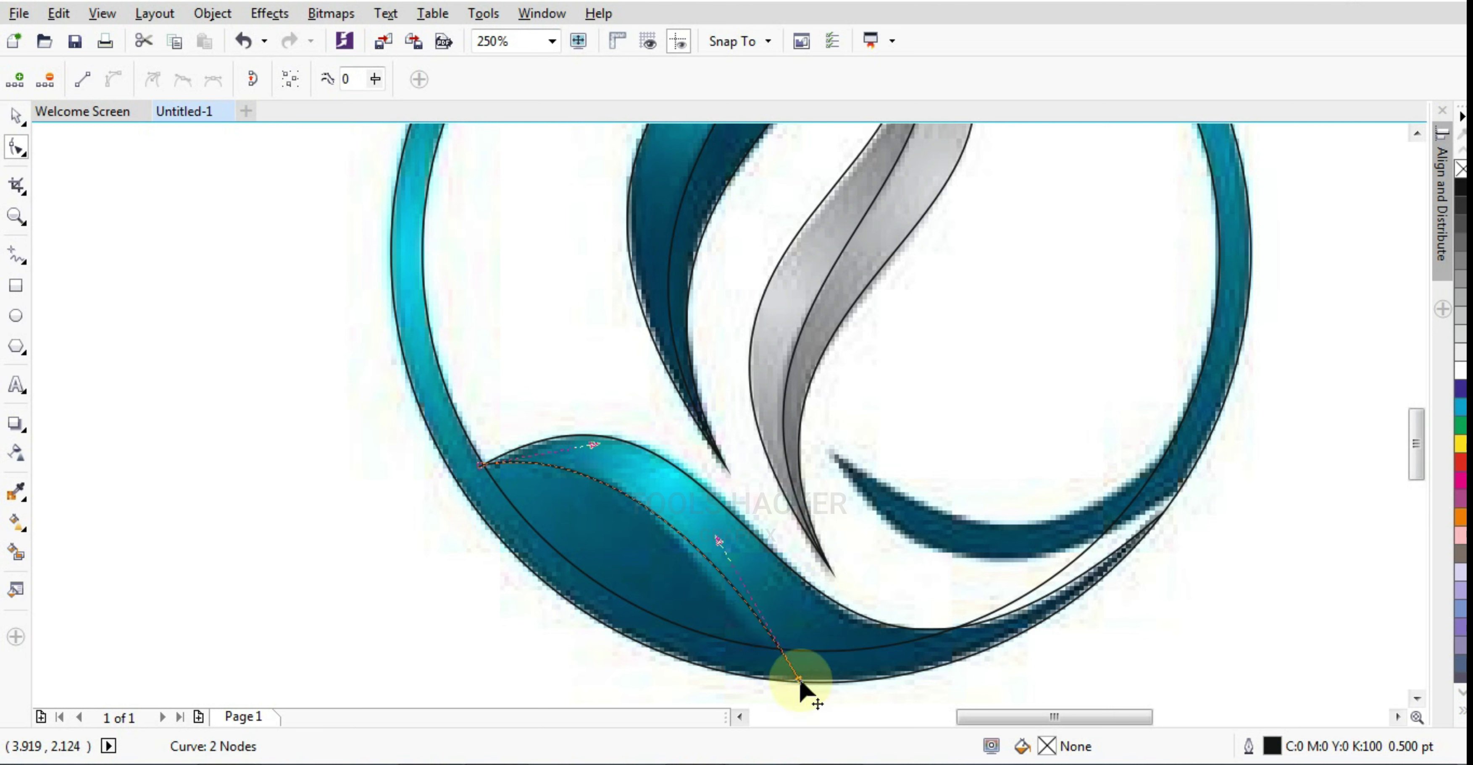
left_click_drag(798, 680, 908, 667)
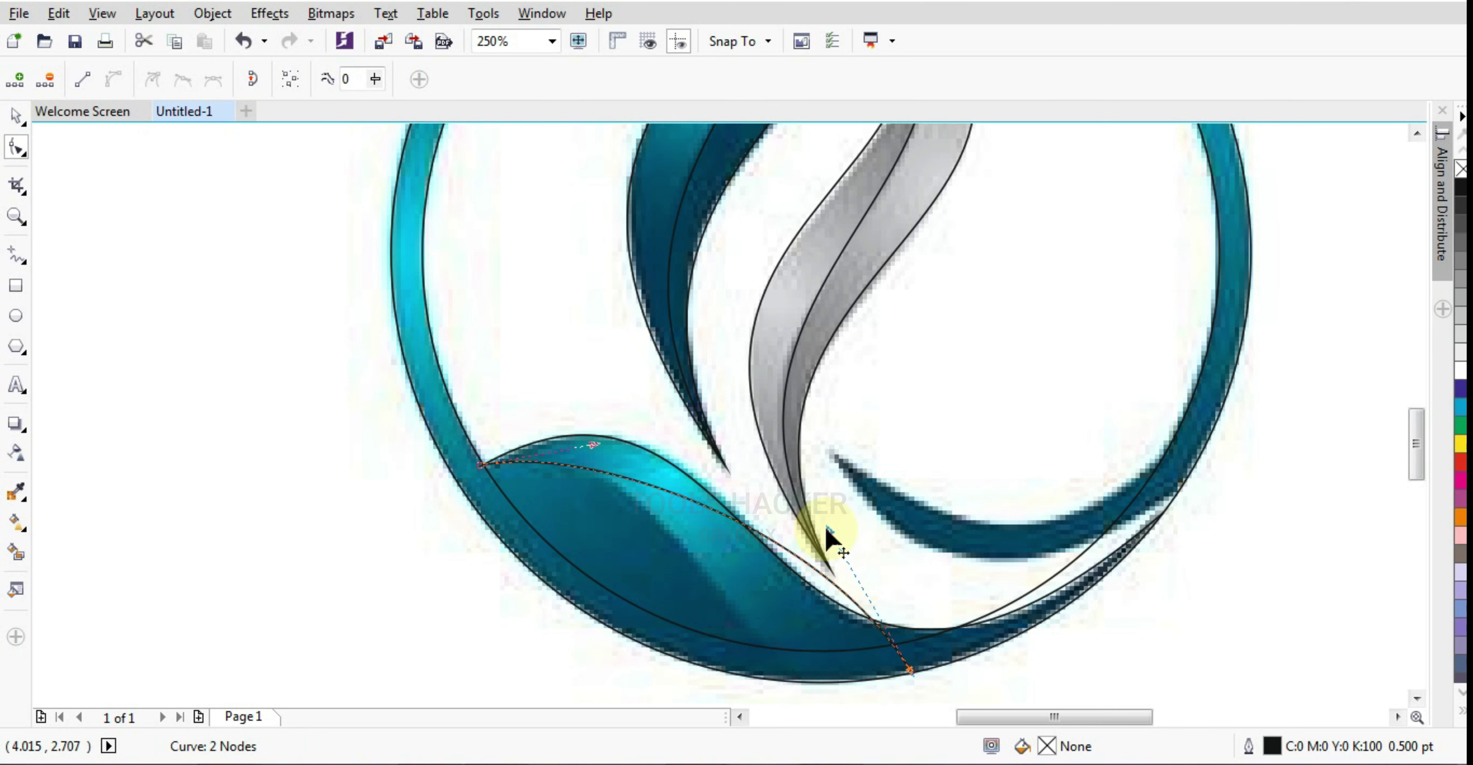
Adjust the inner curve's two handles so it follows the dark area's edge and merges into the ring's bottom edge
left_click_drag(830, 533, 748, 631)
left_click_drag(594, 388, 695, 365)
left_click_drag(744, 634, 659, 671)
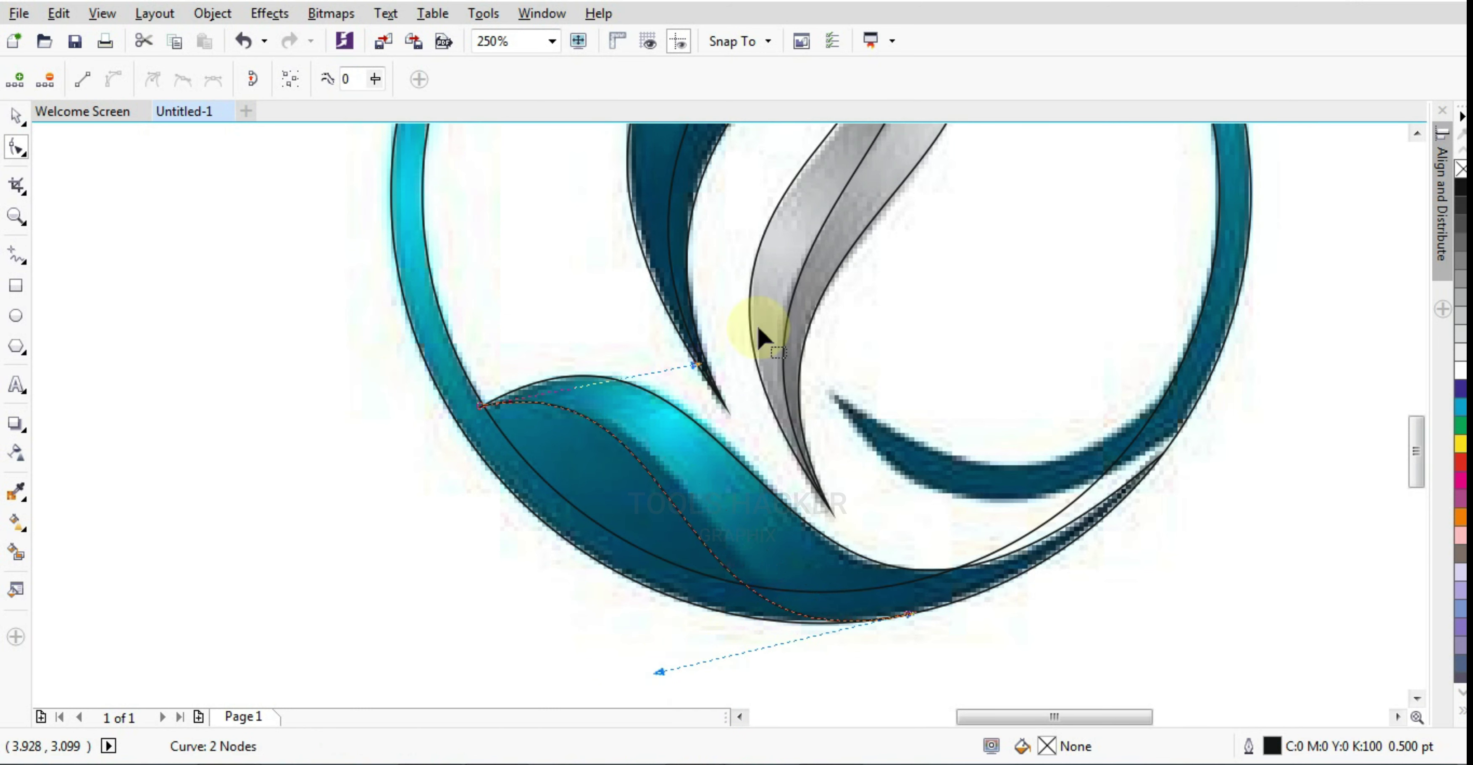
left_click_drag(697, 369, 738, 366)
scroll(782, 384, "down", 2)
scroll(800, 389, "down", 1)
scroll(851, 365, "up", 3)
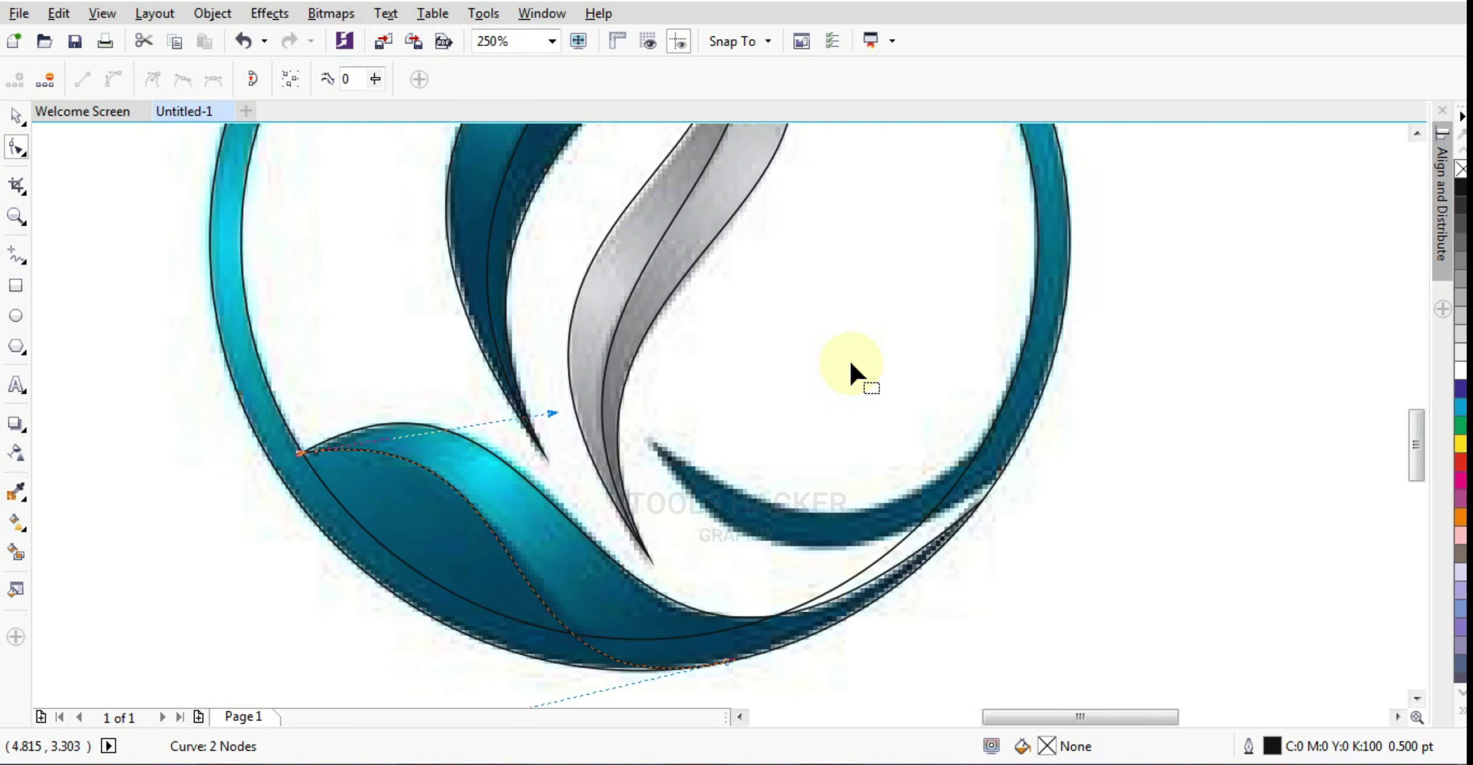
scroll(858, 371, "down", 1)
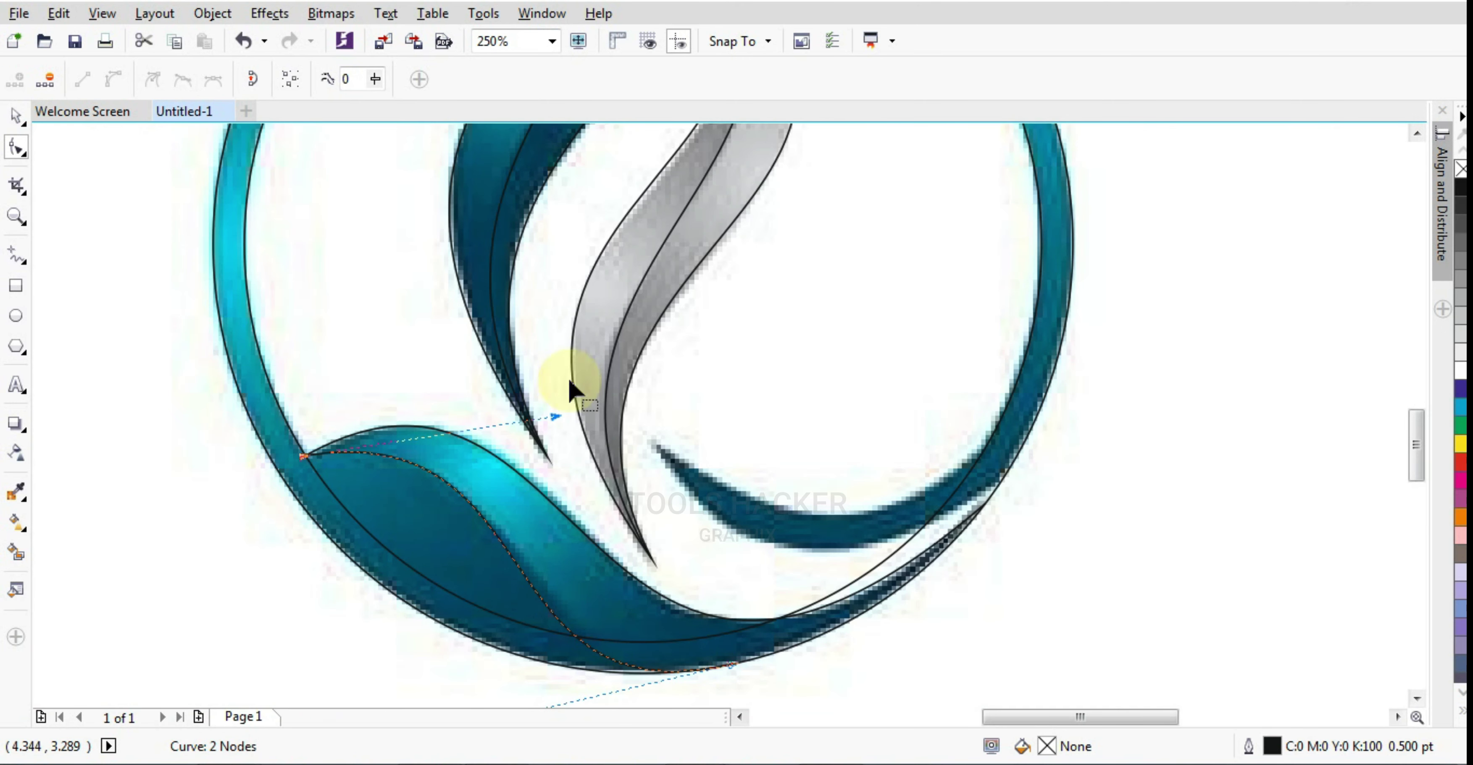
Draw a closed three-node outline about 1.41 by 0.11 in from the right teal blade's tip to the ring's inner and outer edges
left_click(16, 258)
left_click(656, 449)
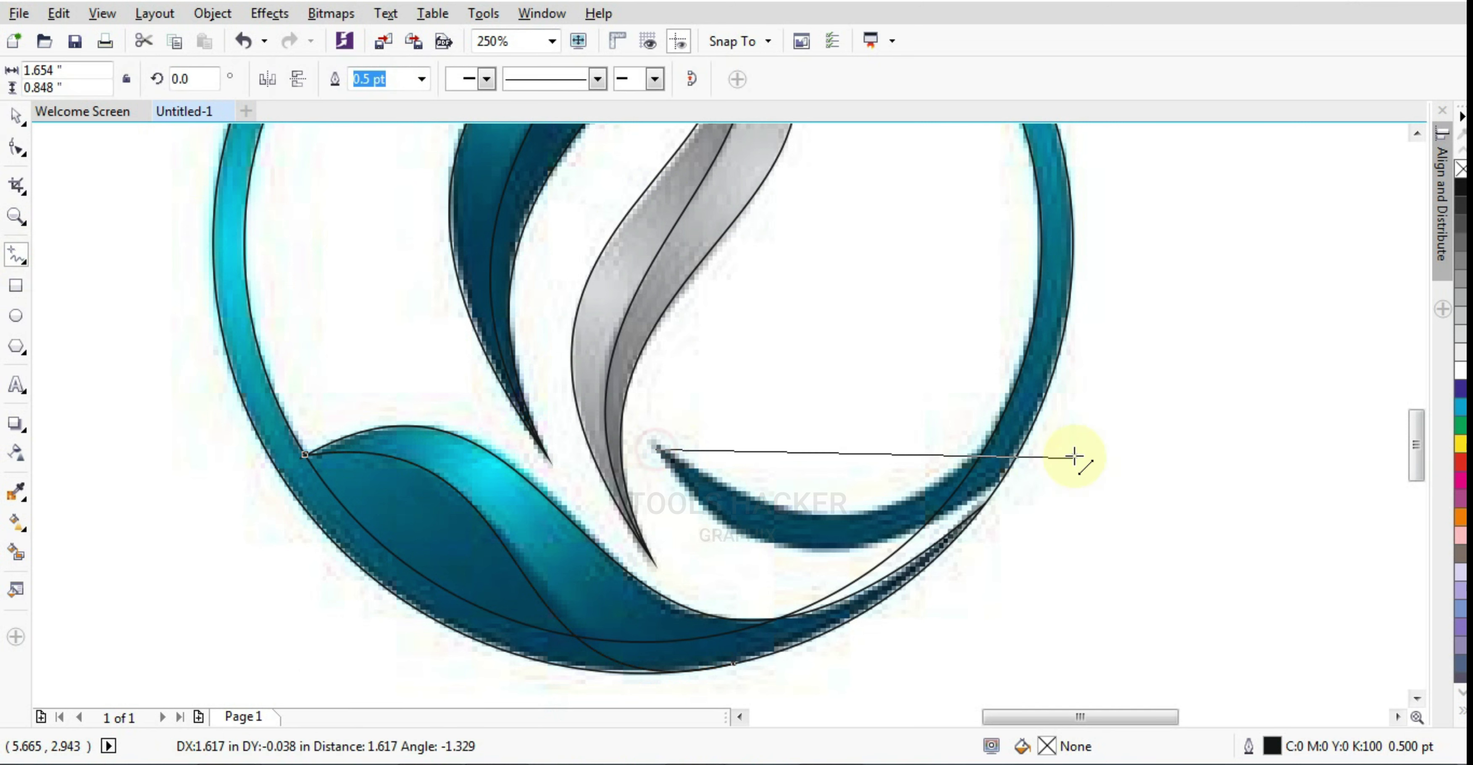
left_click(1000, 422)
left_click(1000, 422)
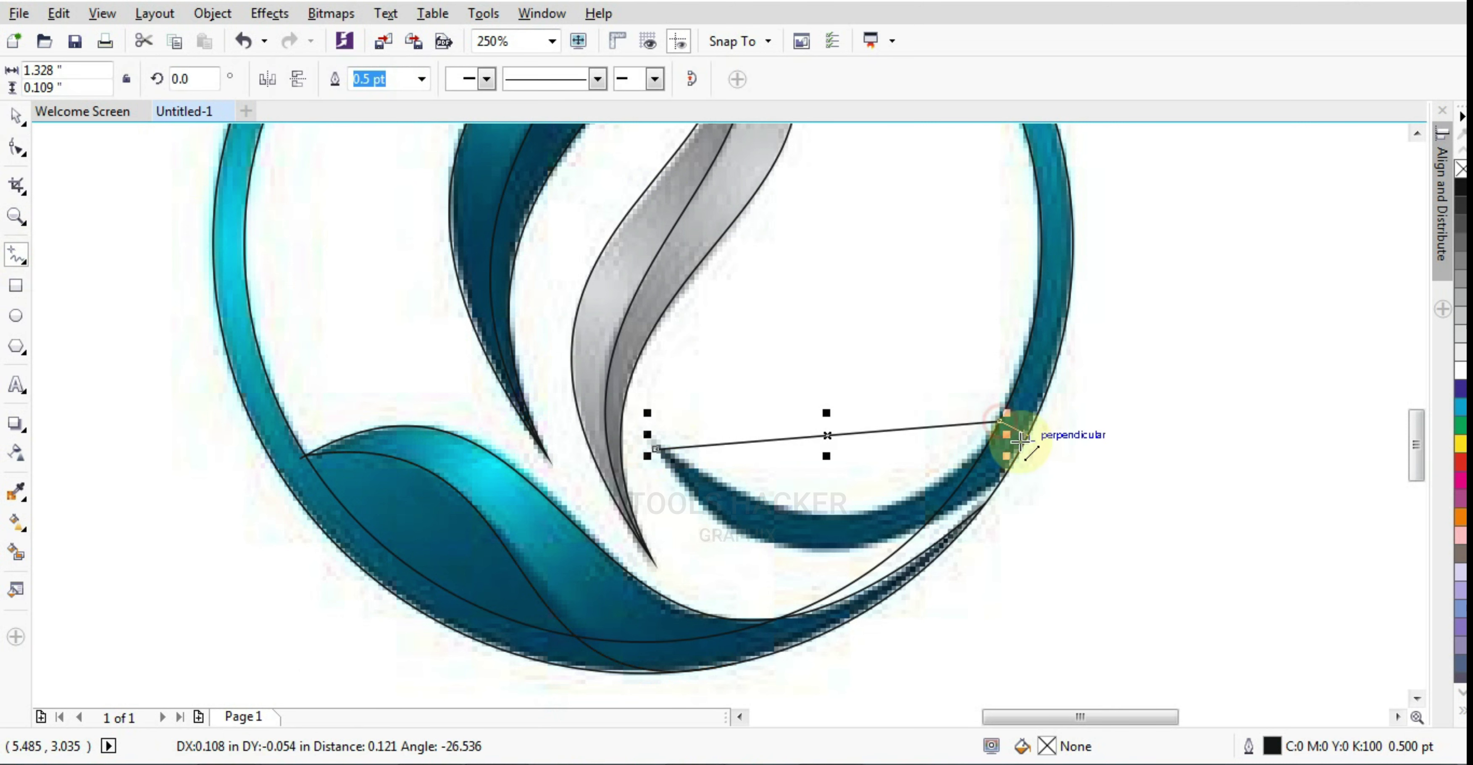
left_click(1021, 448)
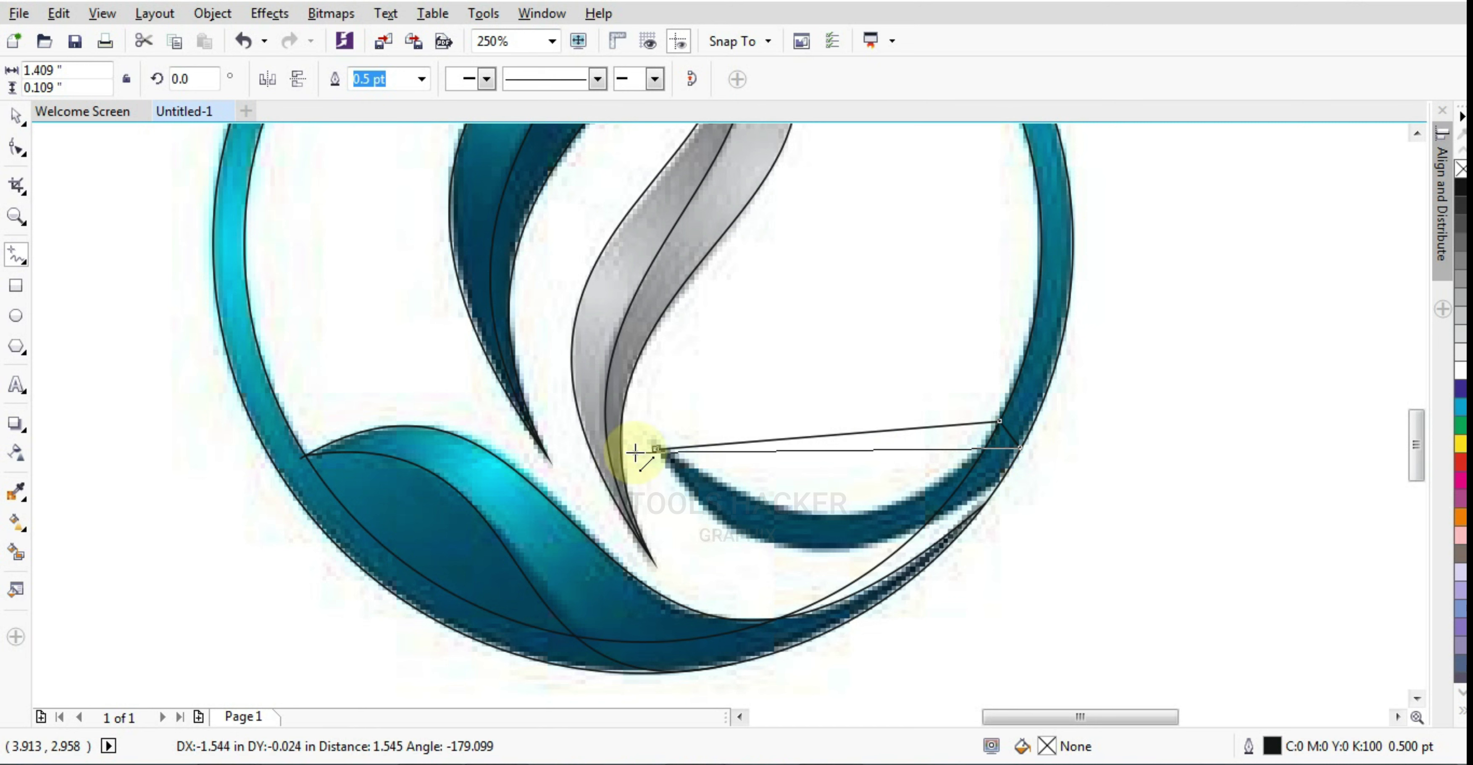
left_click(656, 449)
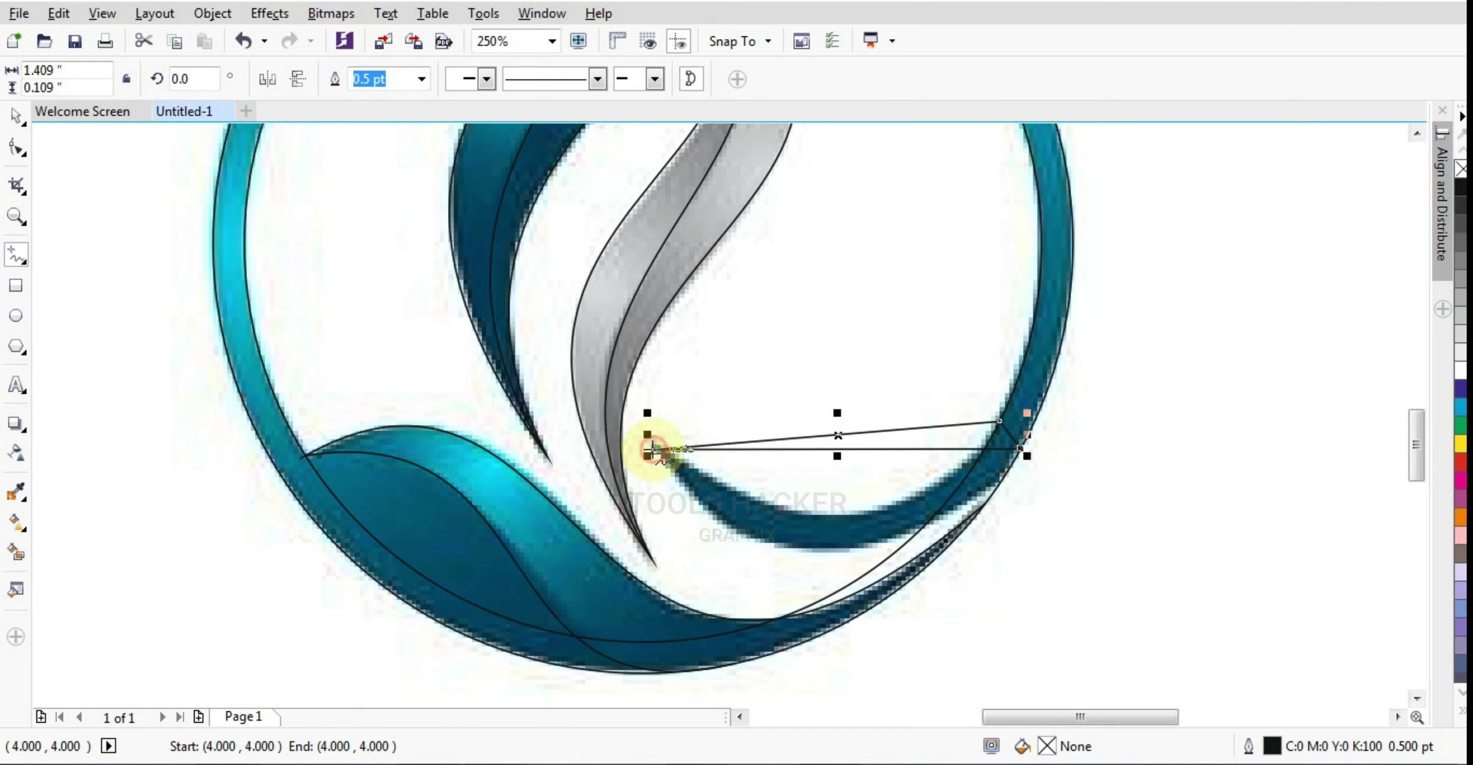
Convert the lower line of the right blade outline to a curve and bend it down along the blade's lower edge
left_click(17, 147)
scroll(800, 486, "up", 2)
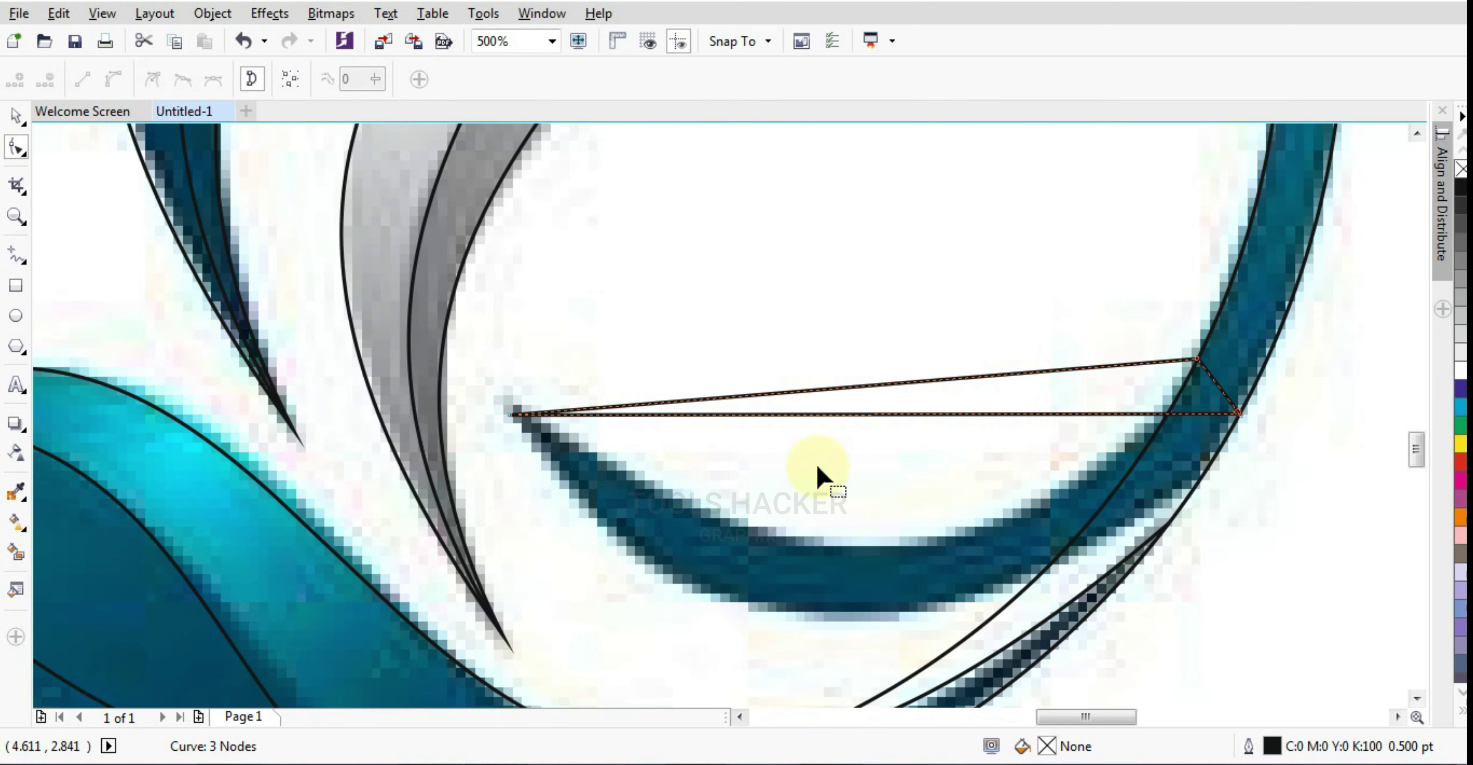
left_click(831, 413)
left_click(113, 79)
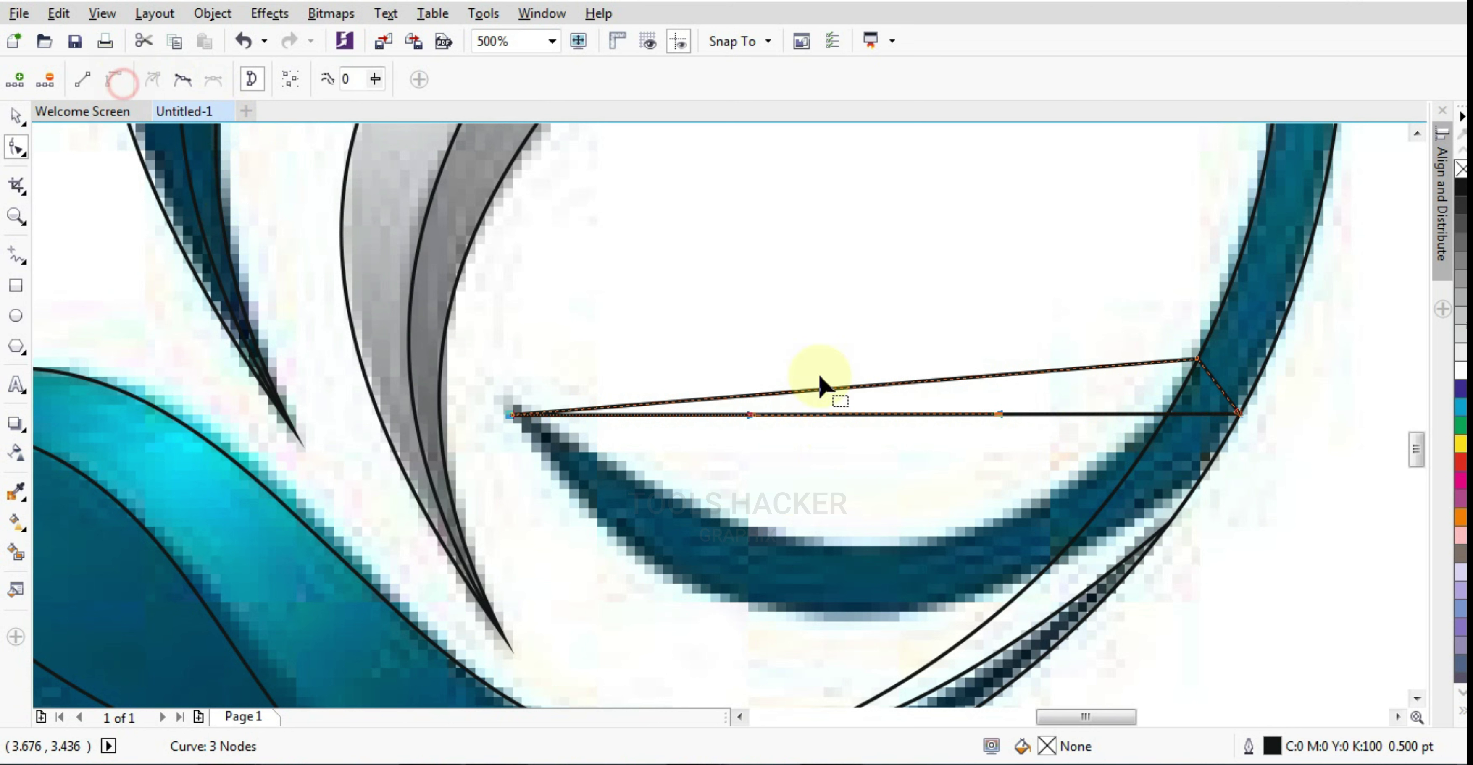
left_click_drag(901, 416, 860, 616)
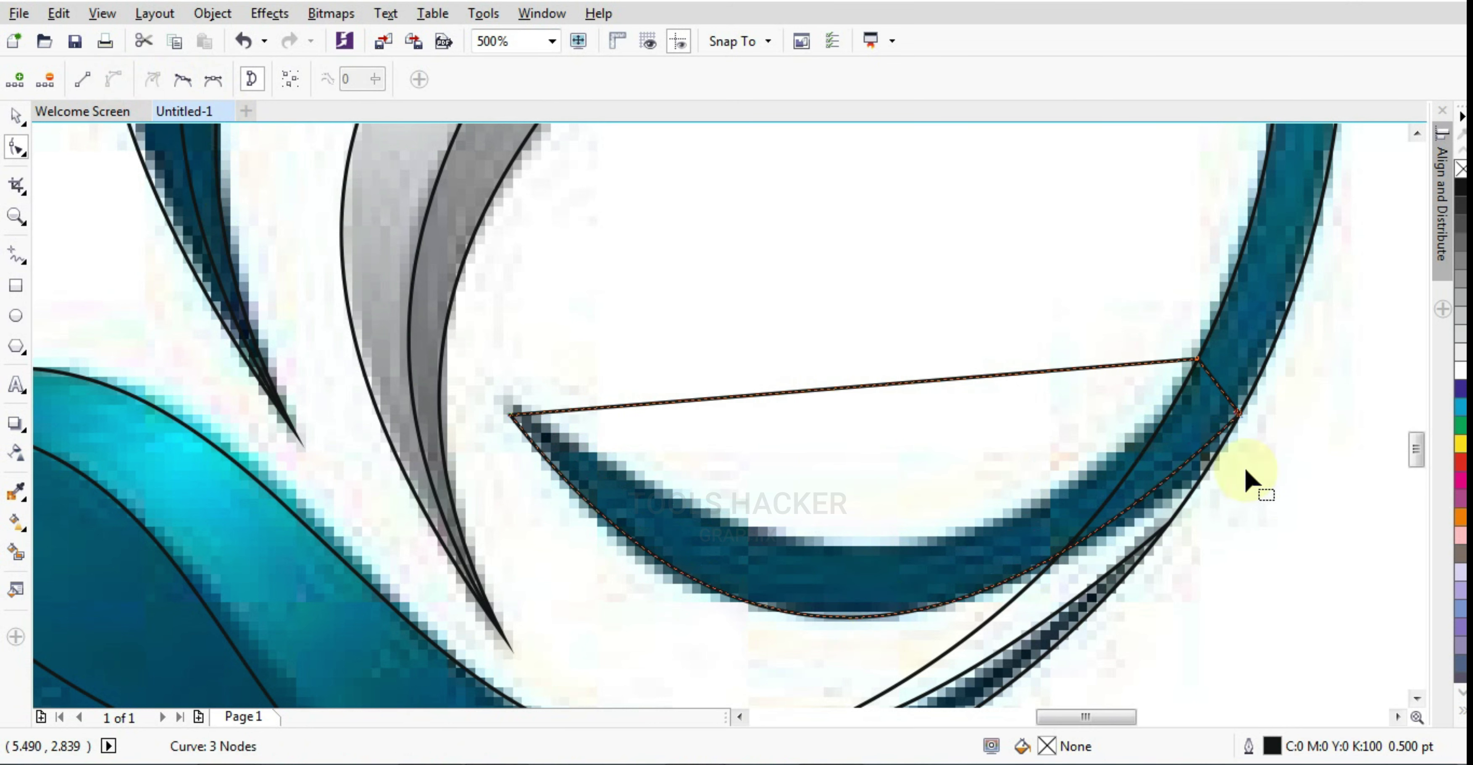
Adjust both handles of the lower curve so it hugs the blade's underside up to the ring's outer edge
left_click(1236, 415)
scroll(993, 509, "down", 2)
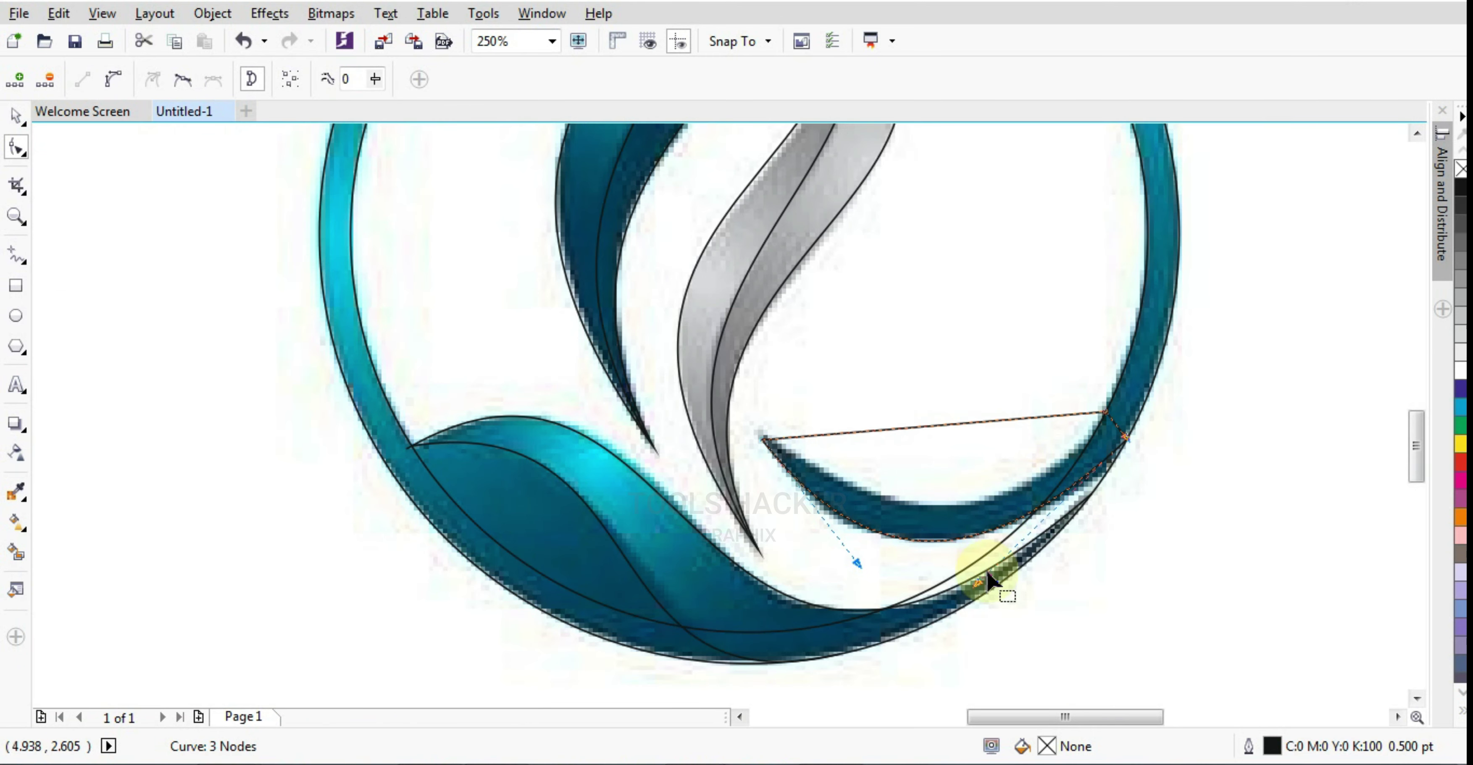
scroll(988, 577, "up", 2)
left_click_drag(972, 585, 1085, 578)
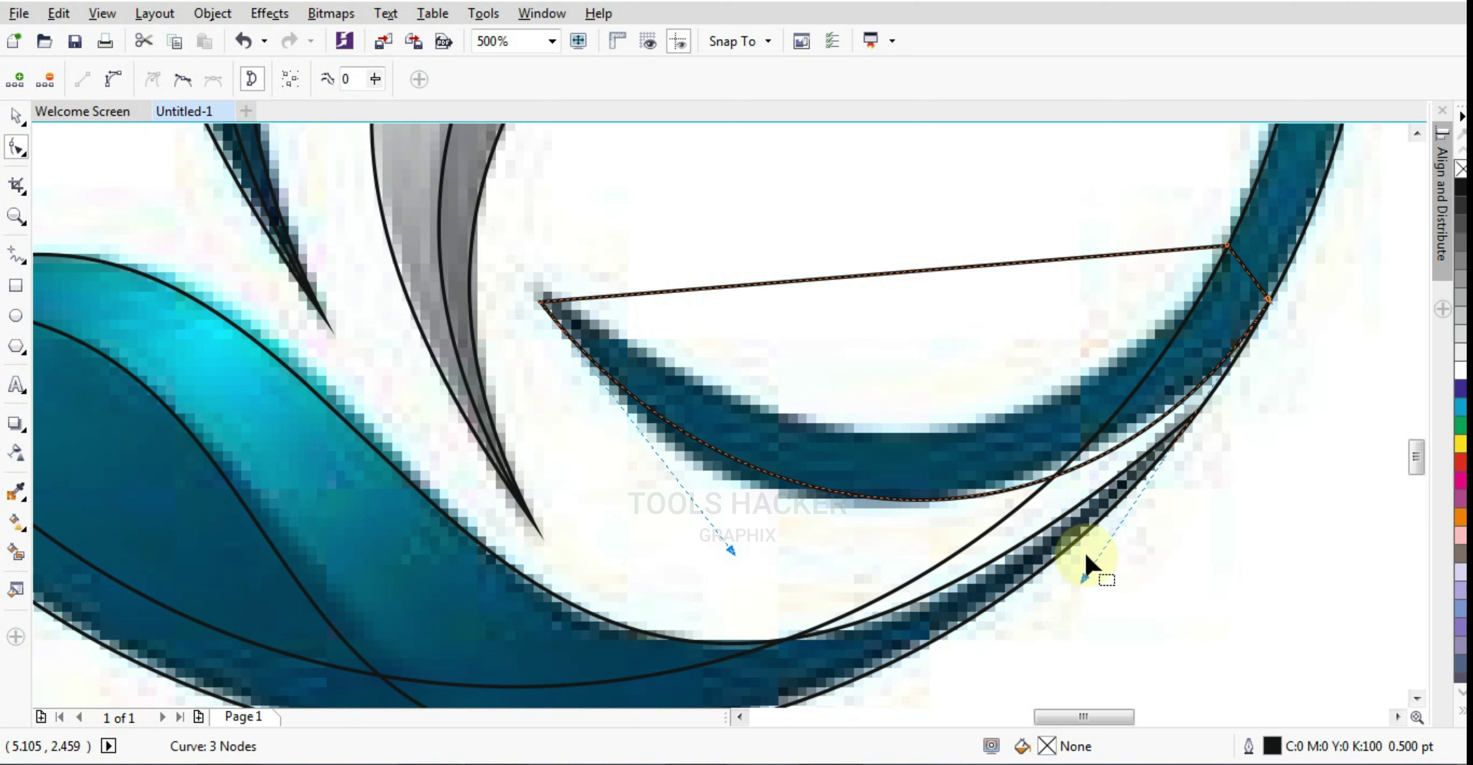
left_click_drag(732, 552, 698, 552)
Move the outline's tip node slightly up onto the blade's point and readjust its handle to fit the lower edge
scroll(542, 311, "up", 2)
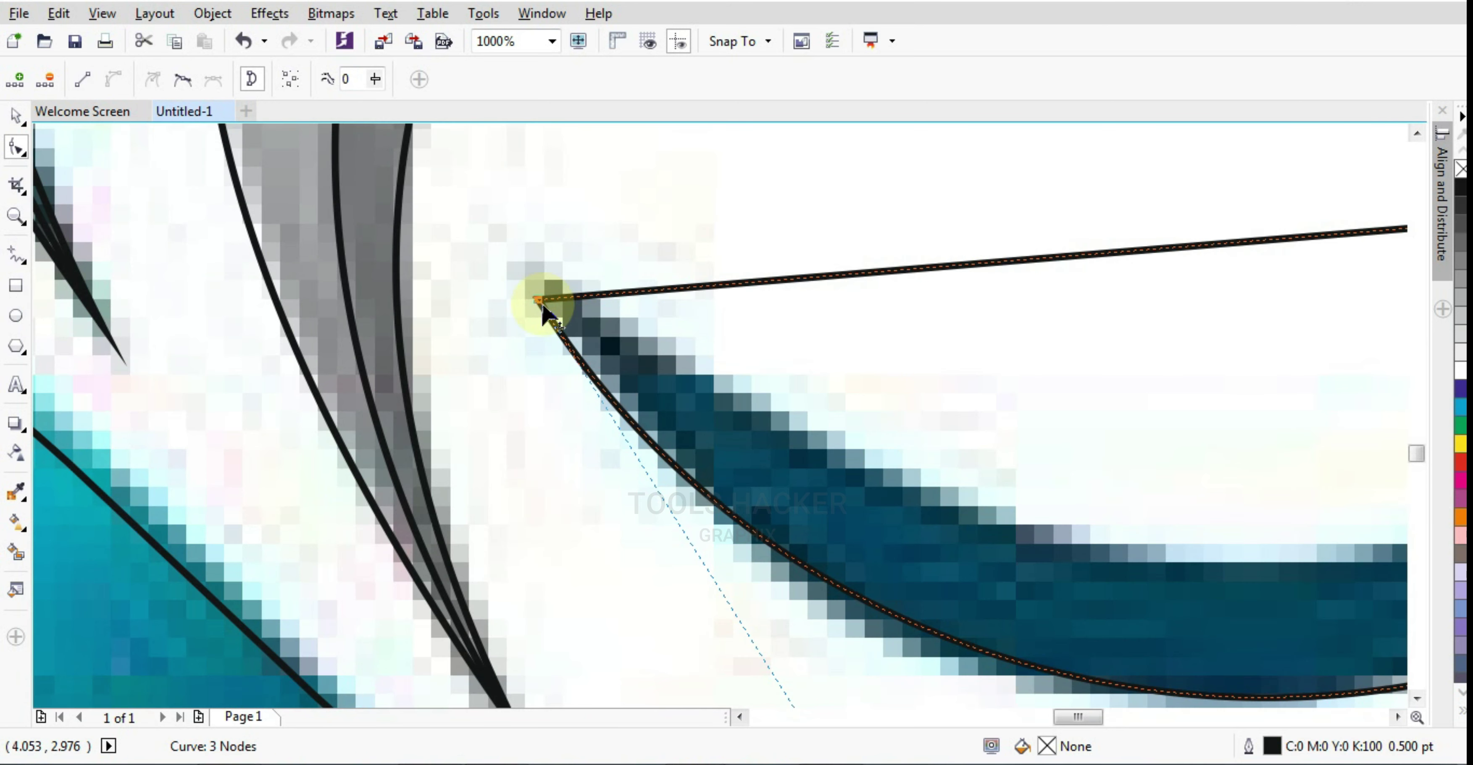
left_click_drag(540, 302, 535, 283)
scroll(823, 509, "down", 2)
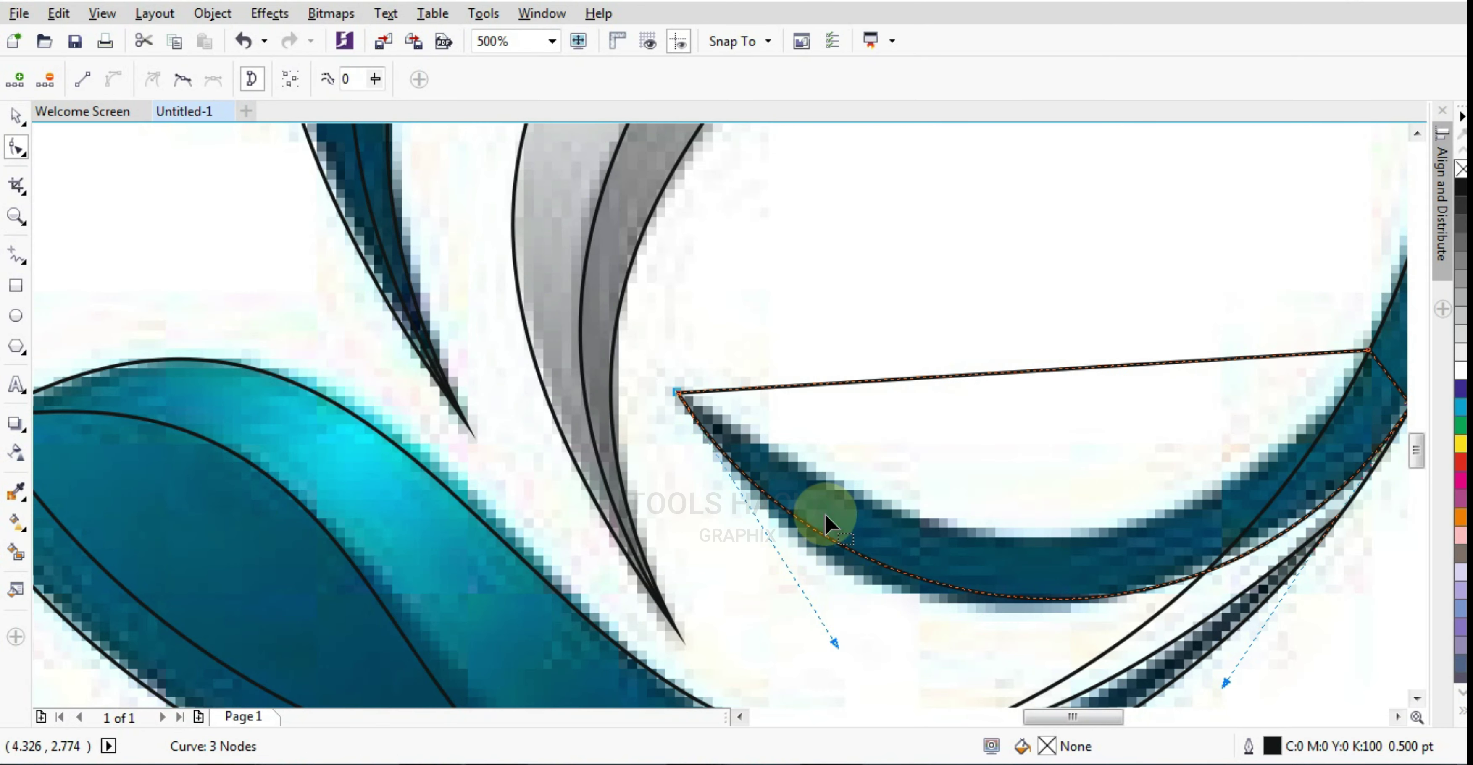
left_click_drag(831, 641, 811, 658)
scroll(812, 658, "down", 2)
scroll(1195, 438, "up", 2)
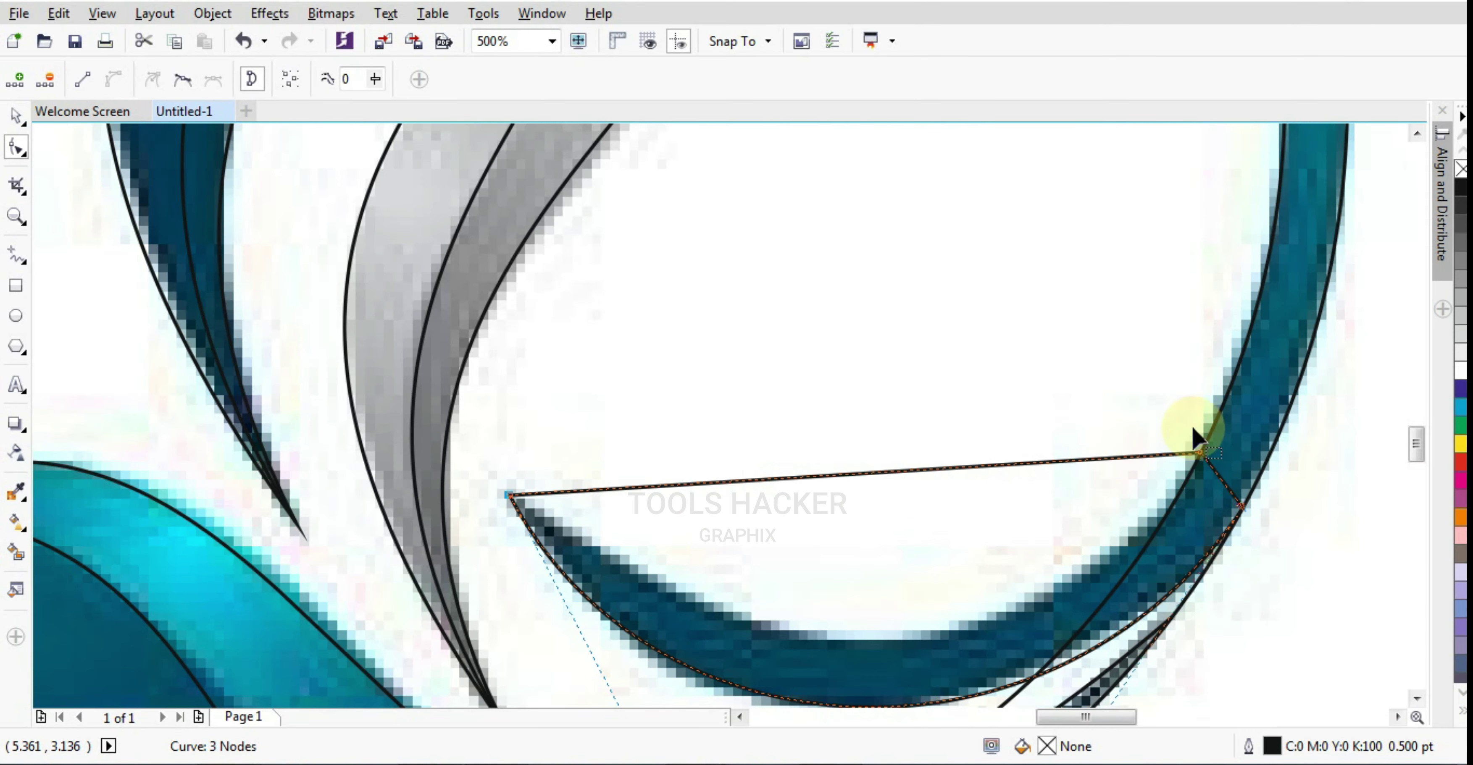
left_click(927, 465)
double_click(930, 470)
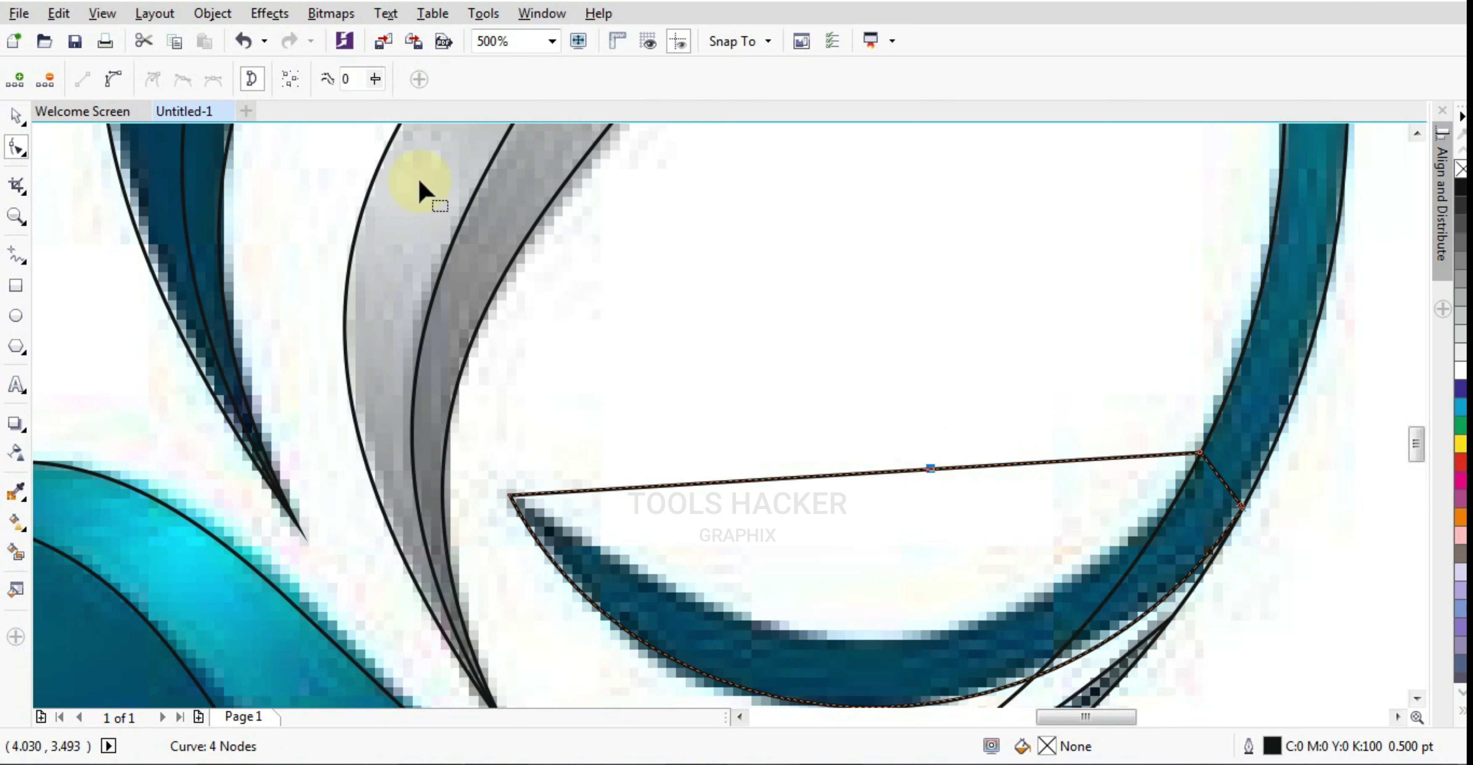
left_click(858, 473)
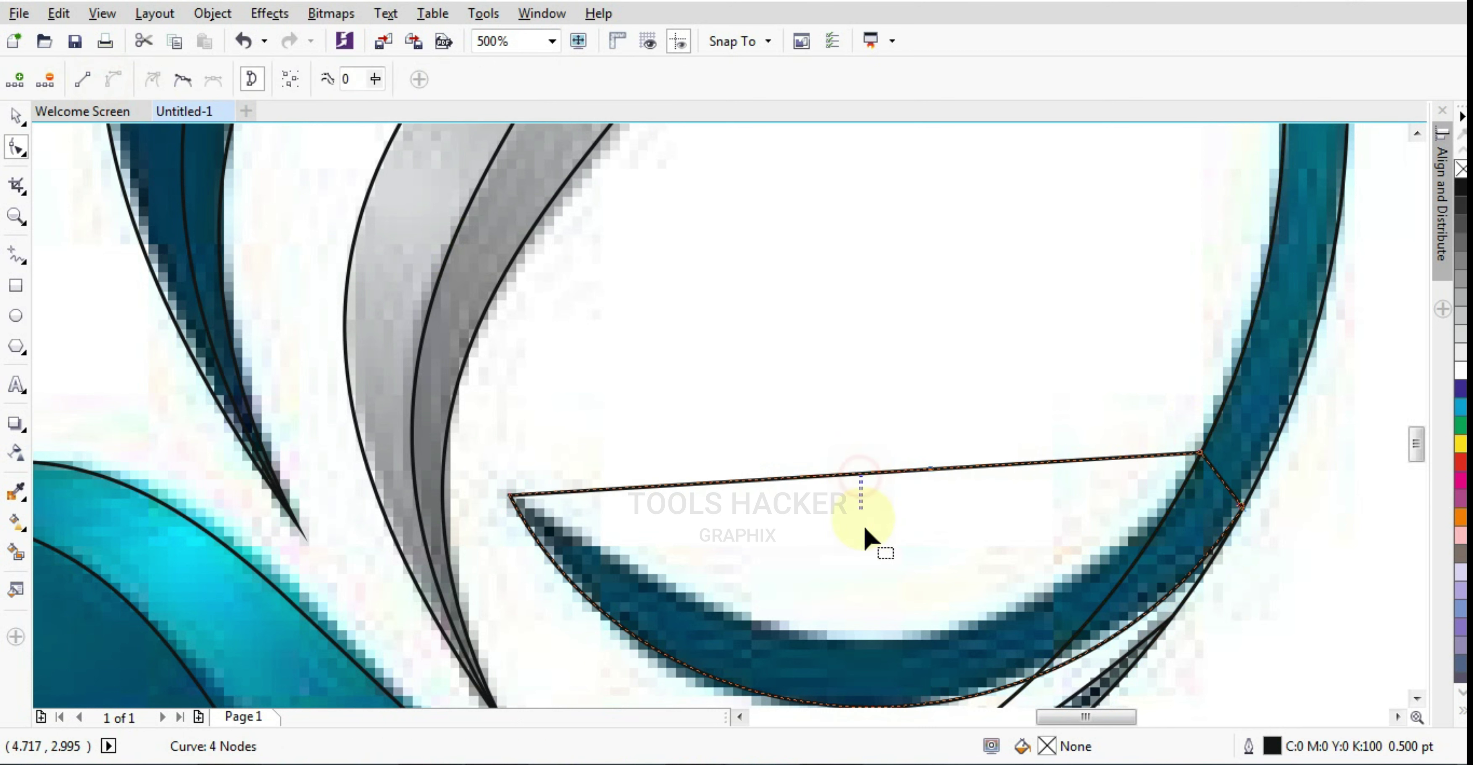
left_click_drag(852, 472, 880, 594)
key("ctrl+z")
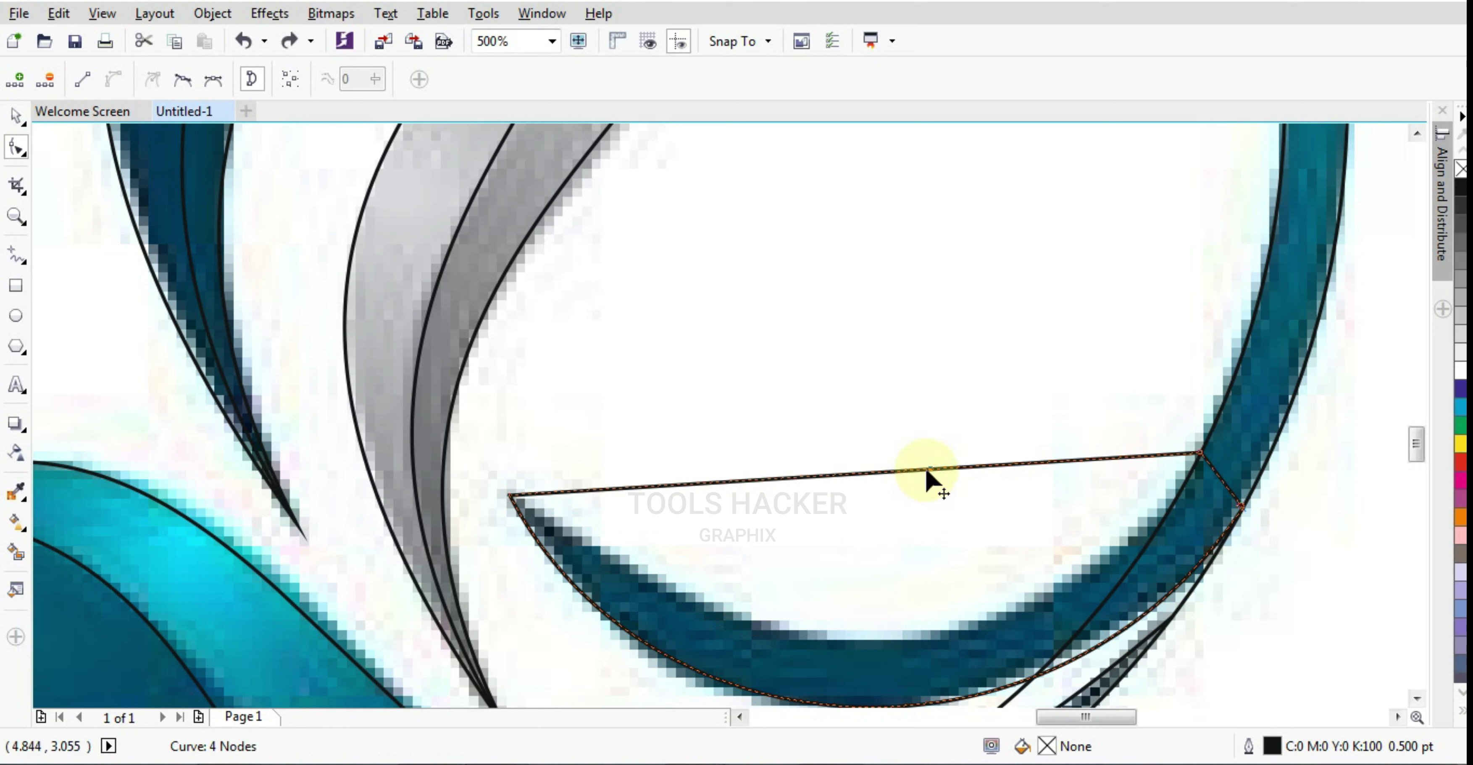
Bend the outline's upper line down as a curve and adjust its two handles to follow the blade's upper edge
left_click_drag(870, 470, 905, 640)
left_click(1231, 491)
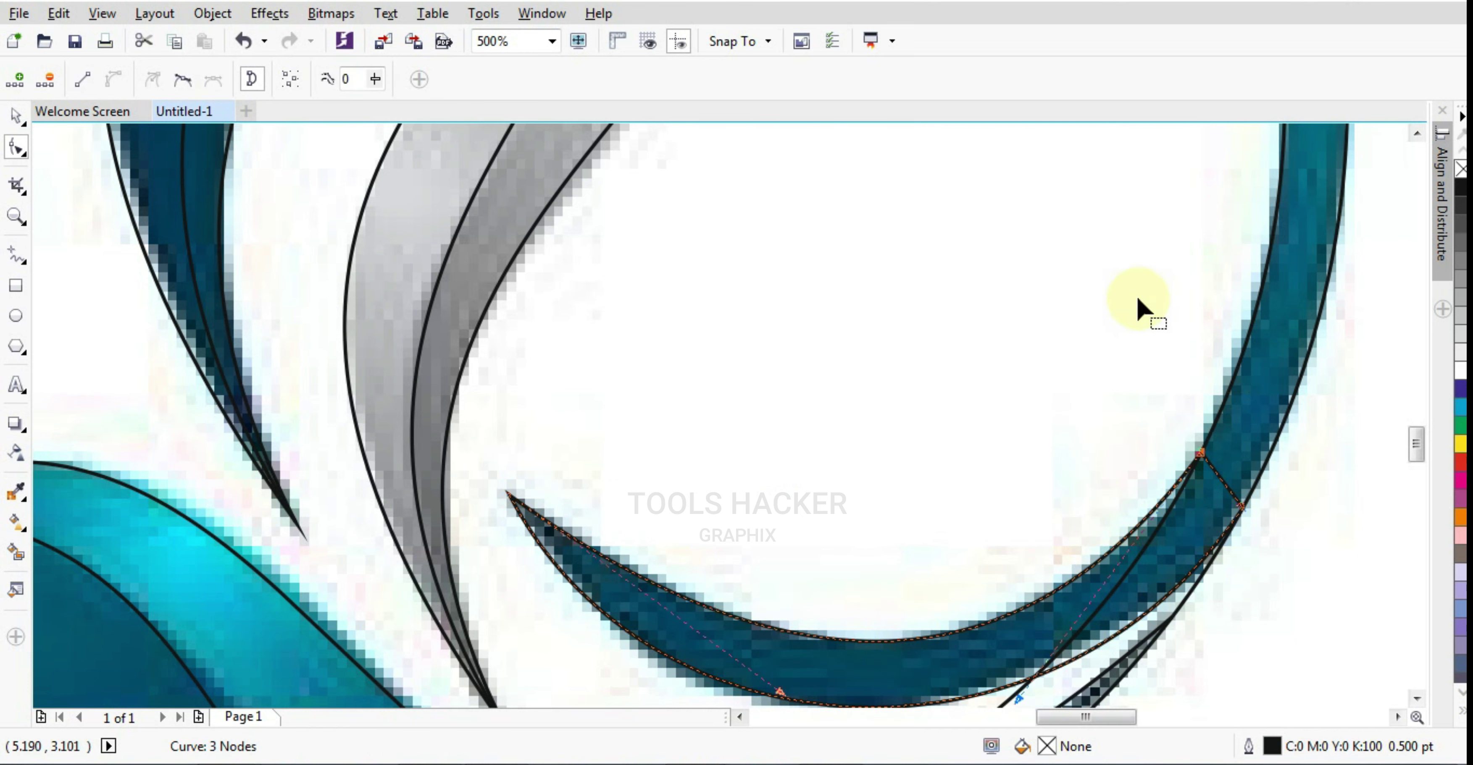
scroll(1177, 407, "down", 2)
scroll(1129, 494, "up", 4)
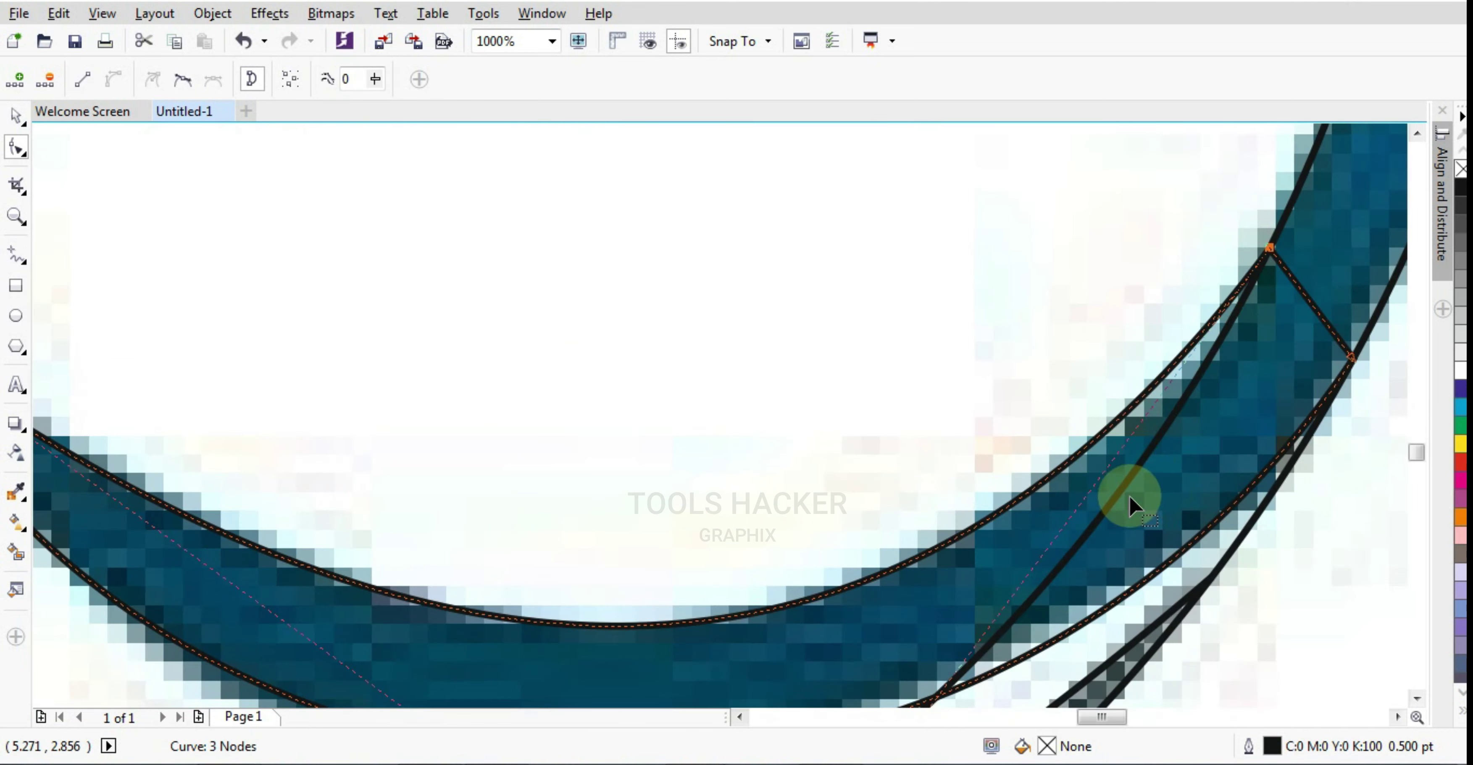
scroll(1134, 398, "down", 1)
left_click_drag(1020, 568, 1059, 575)
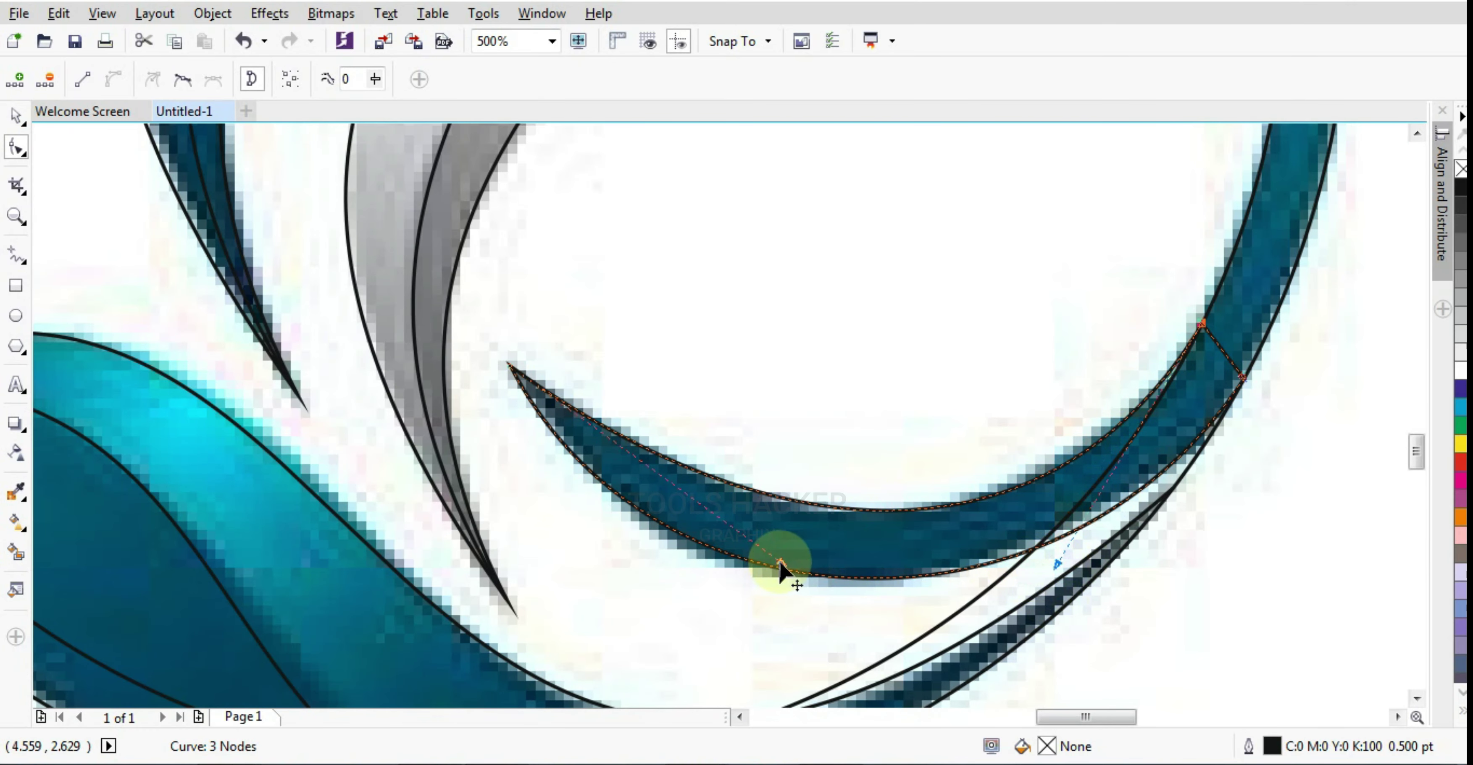
left_click_drag(782, 575, 743, 563)
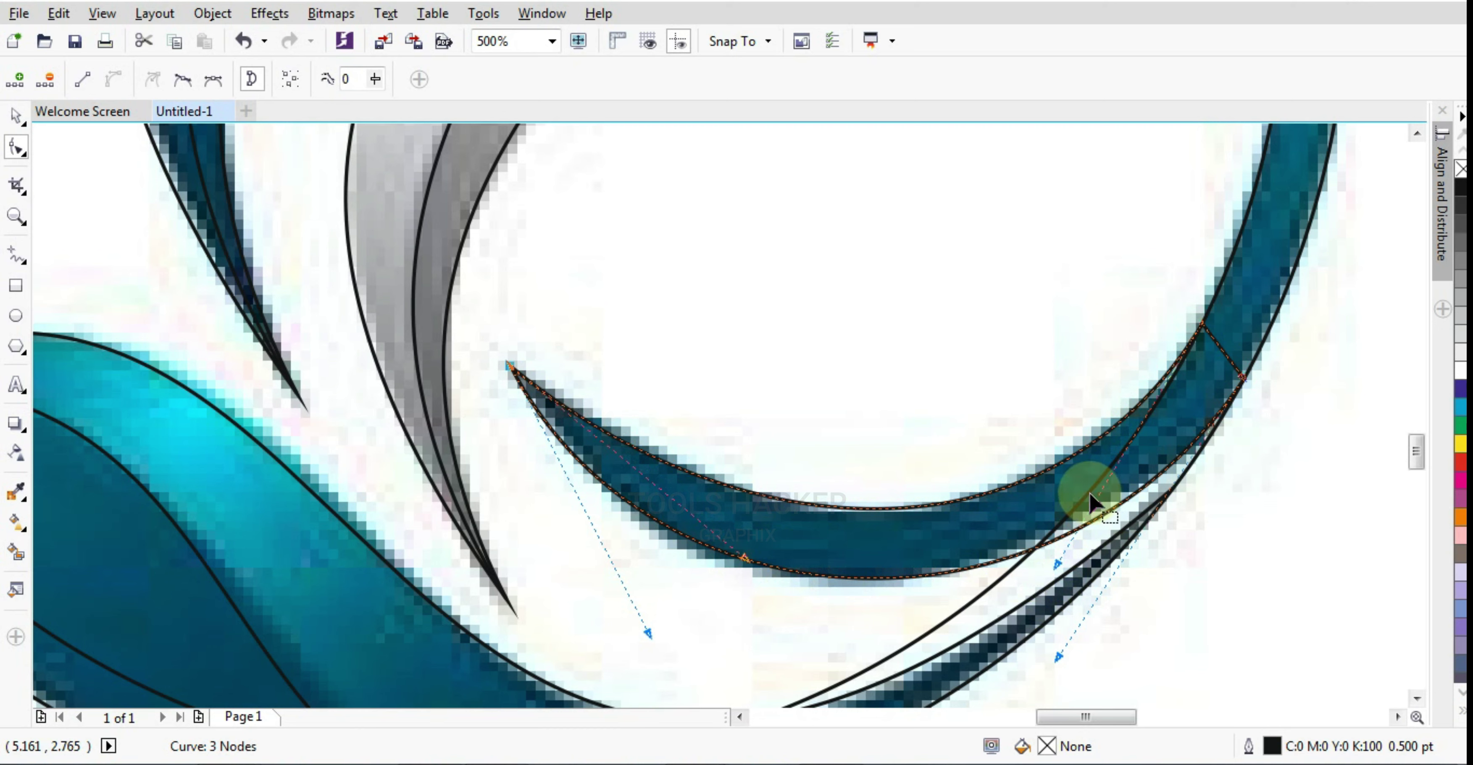
Draw a short slanted line across the ring's dark end, just left of the teal flame
scroll(1091, 535, "down", 2)
scroll(1091, 535, "down", 2)
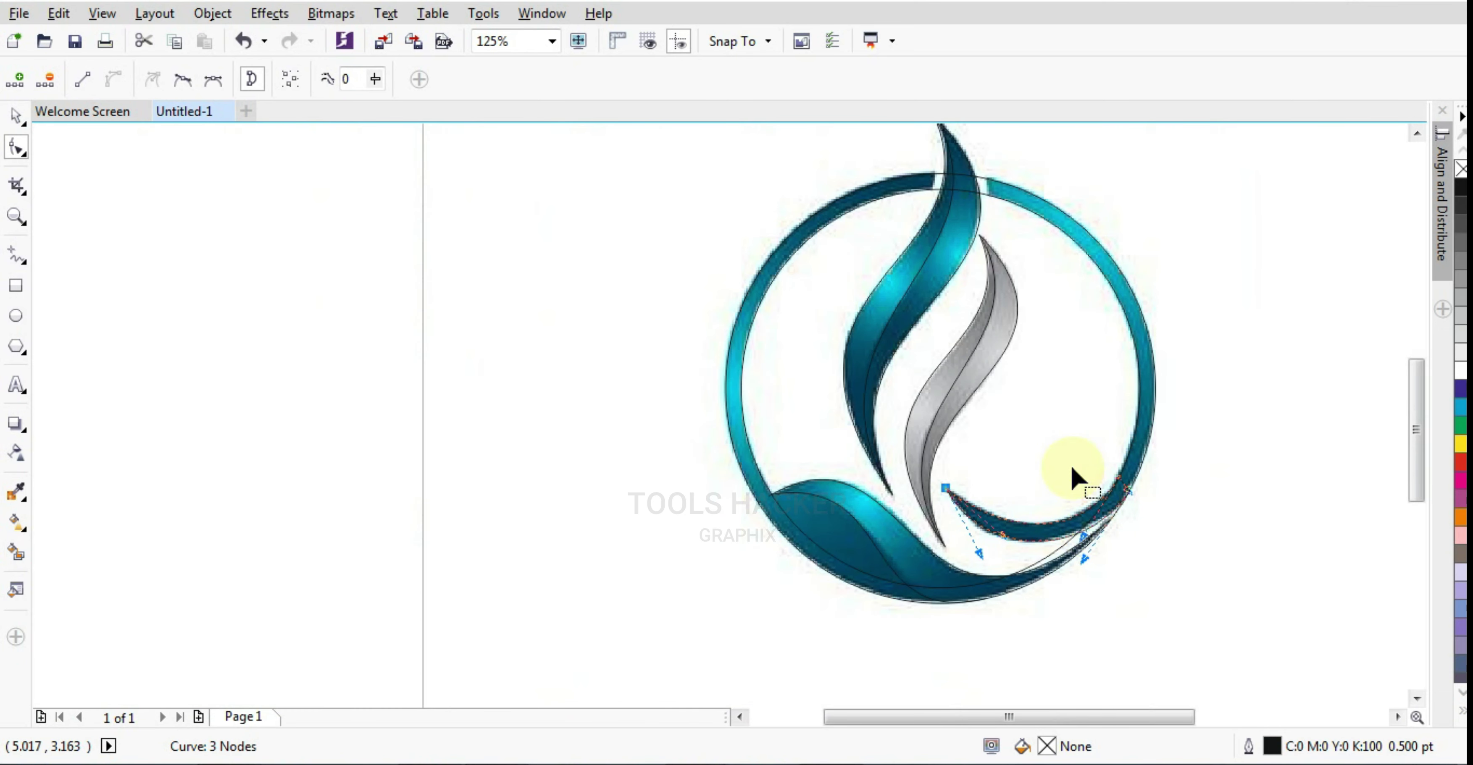
scroll(1084, 417, "down", 1)
scroll(1108, 387, "up", 2)
scroll(987, 384, "down", 1)
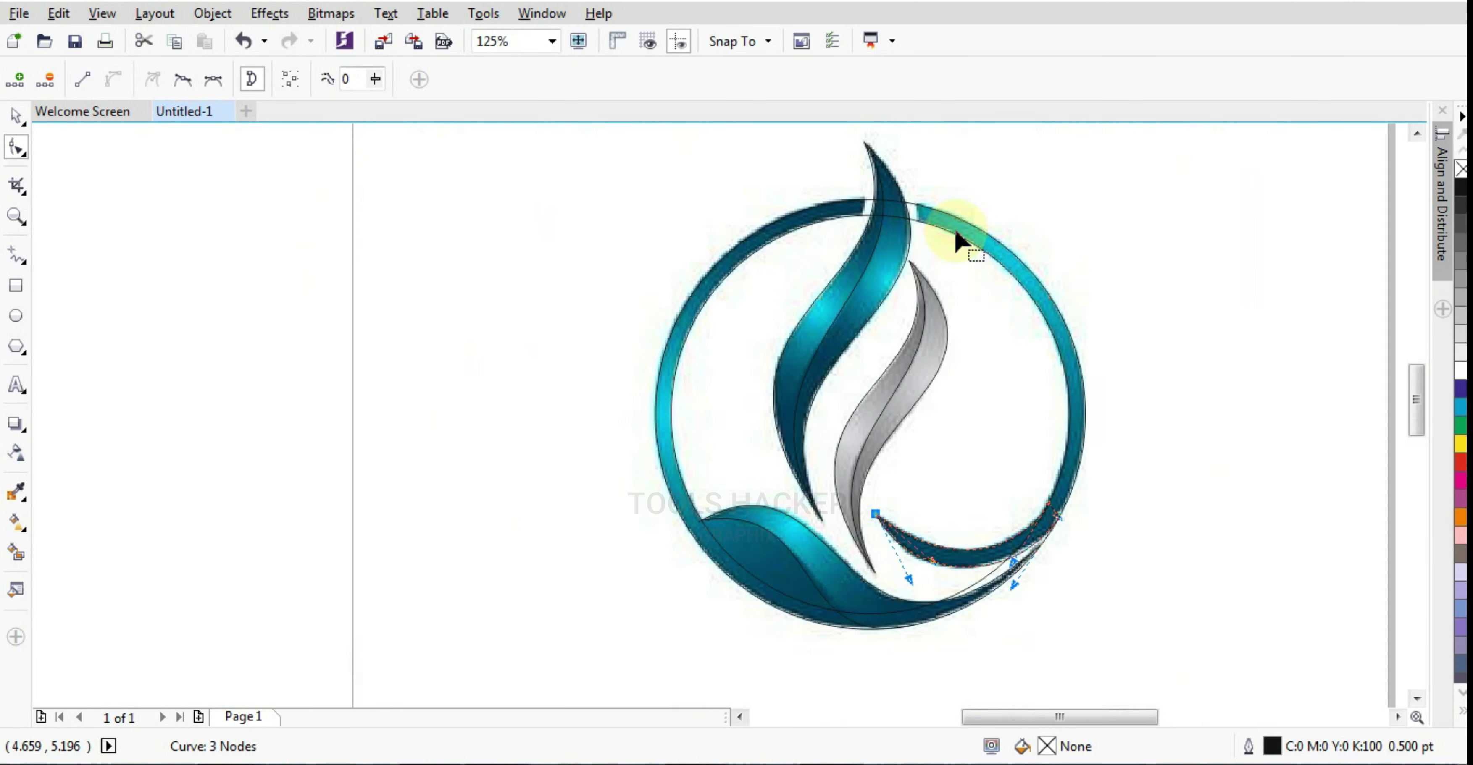
scroll(957, 240, "up", 1)
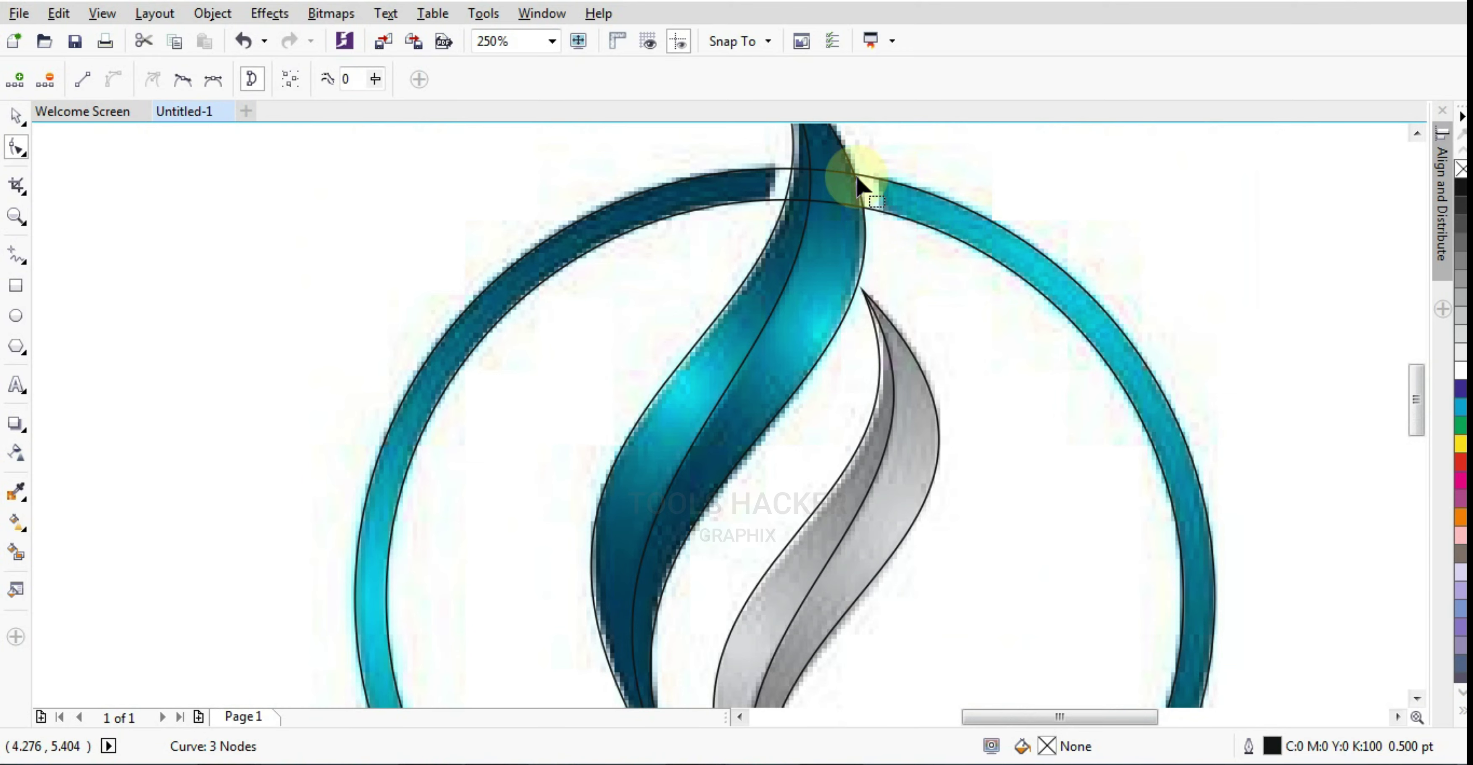
scroll(857, 184, "up", 2)
scroll(720, 252, "down", 2)
scroll(686, 252, "up", 2)
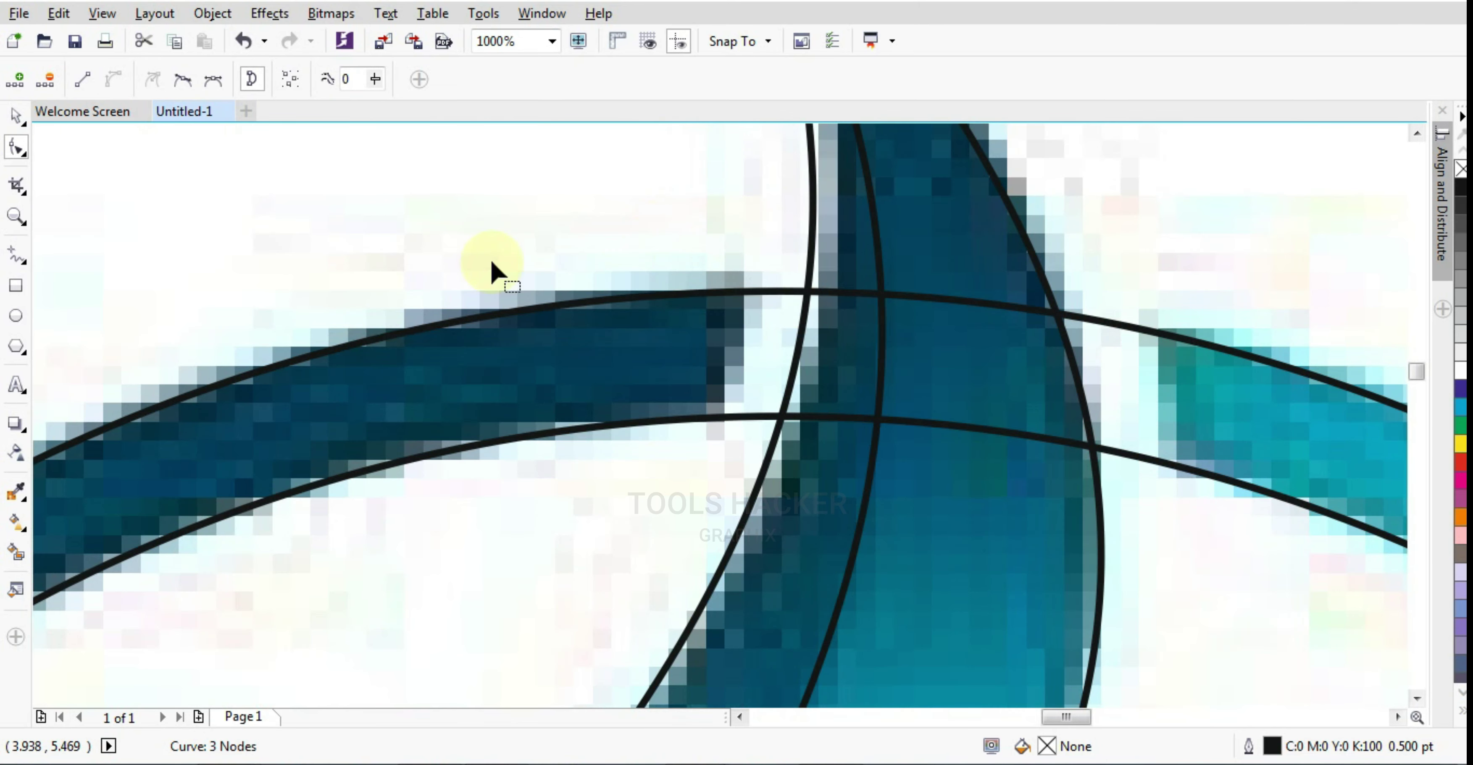
left_click(11, 258)
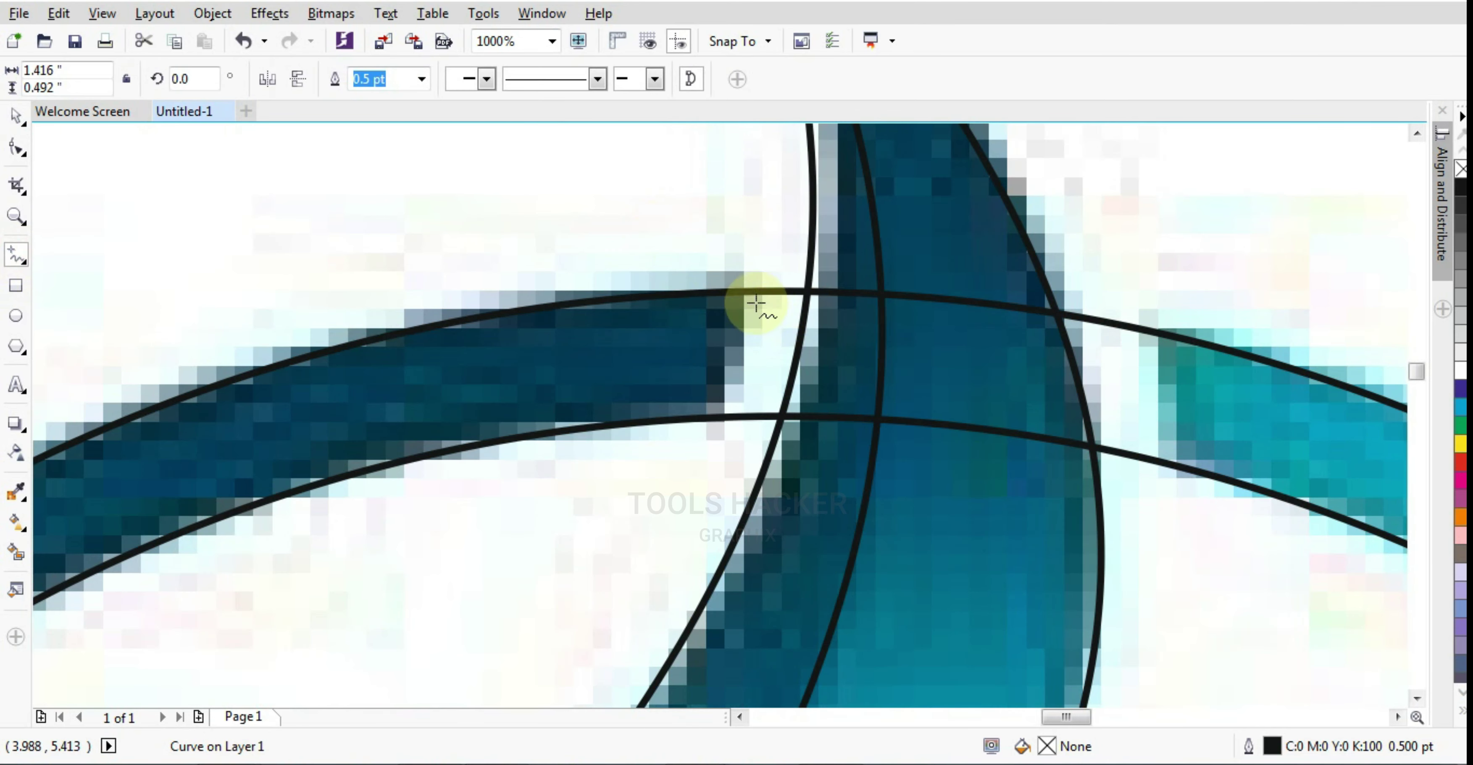
left_click(727, 270)
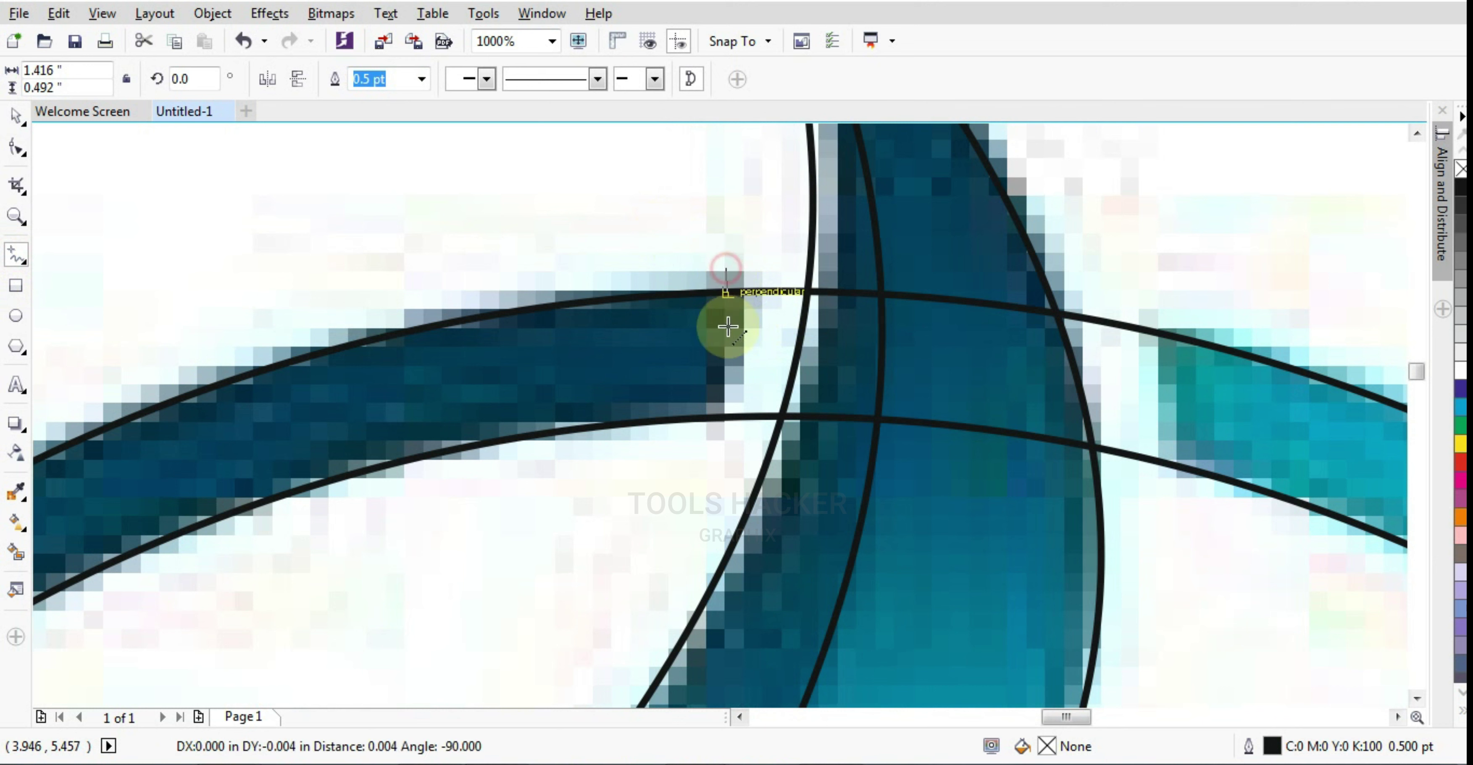
left_click(692, 451)
Convert the short line to a curve, bow it slightly, and move its upper end so it follows the dark ring end
left_click(15, 148)
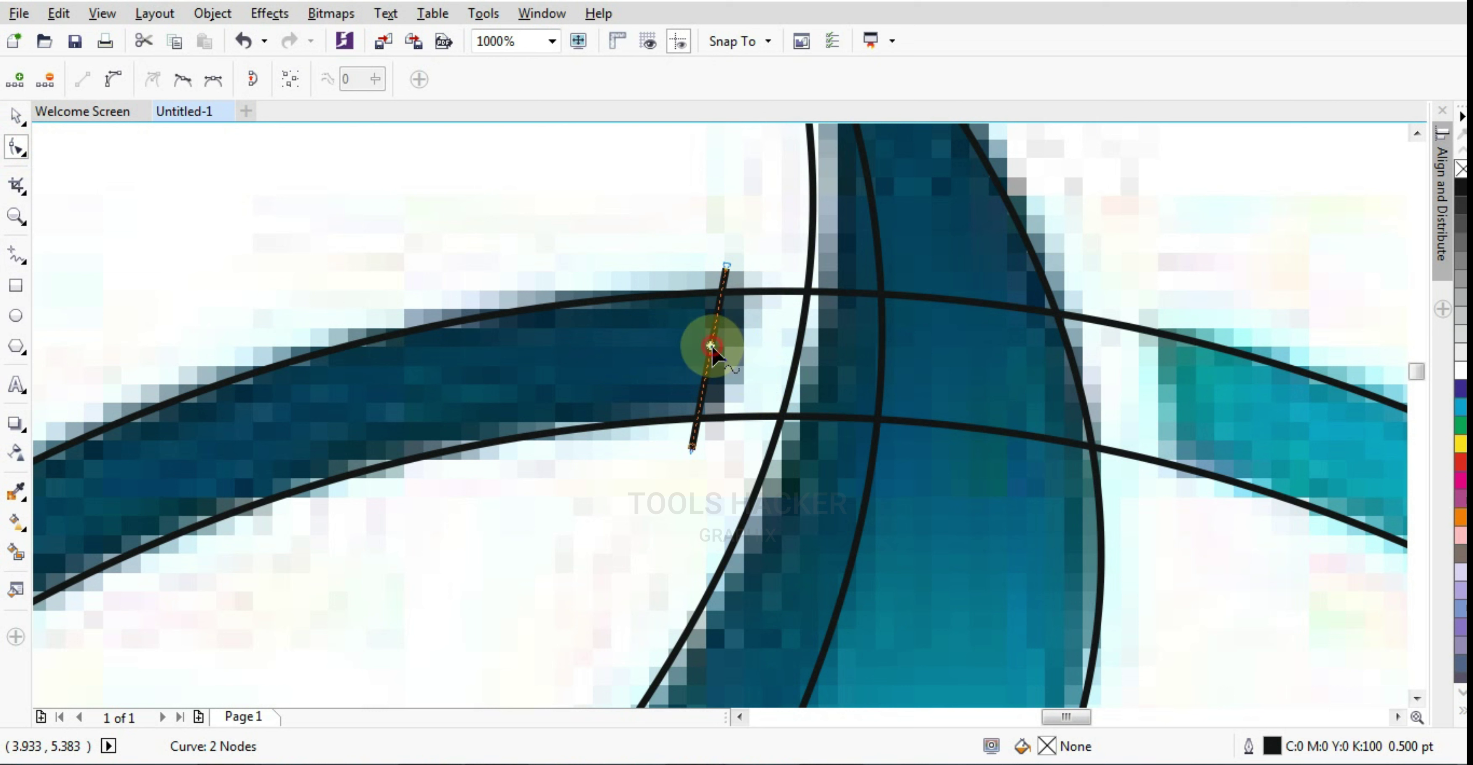
left_click(116, 76)
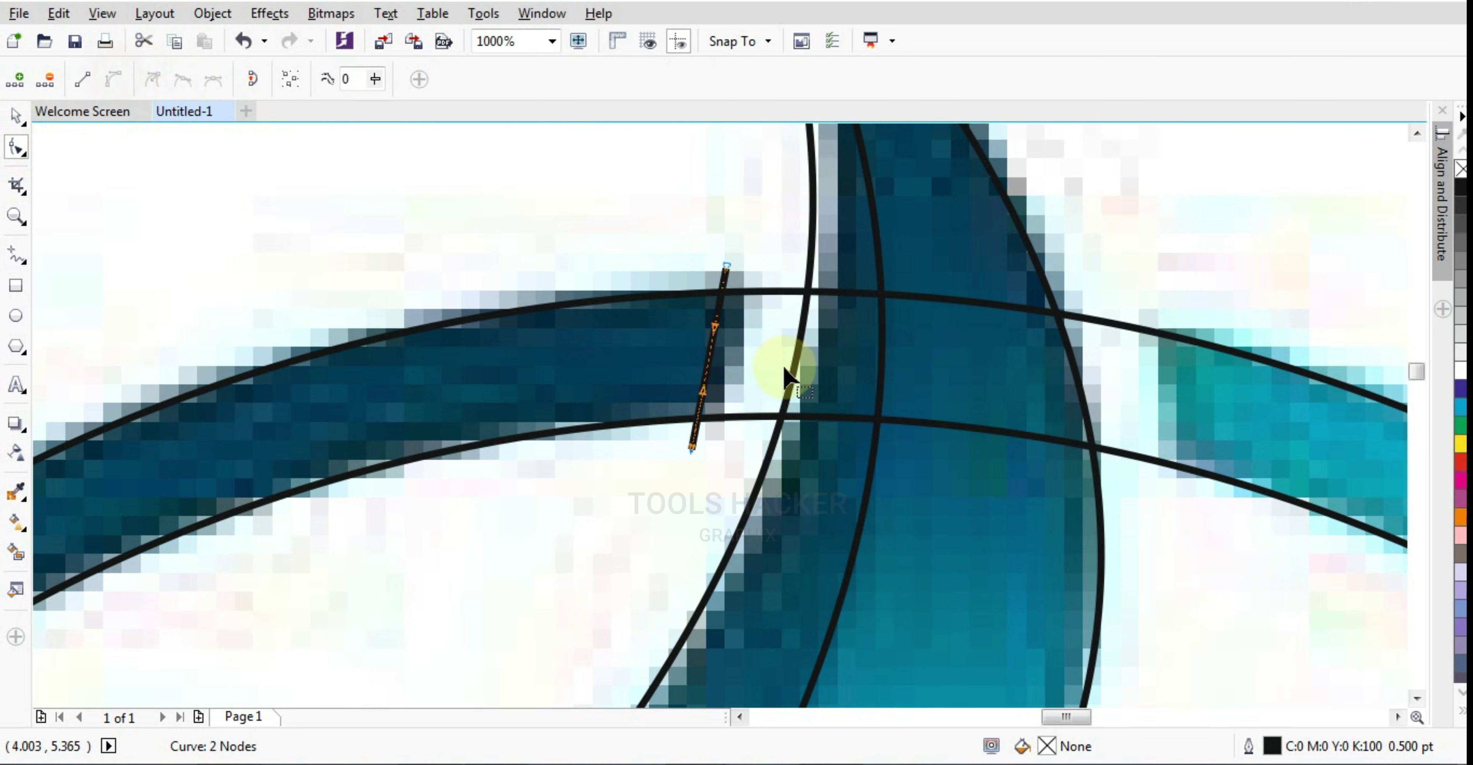
left_click_drag(715, 354, 737, 257)
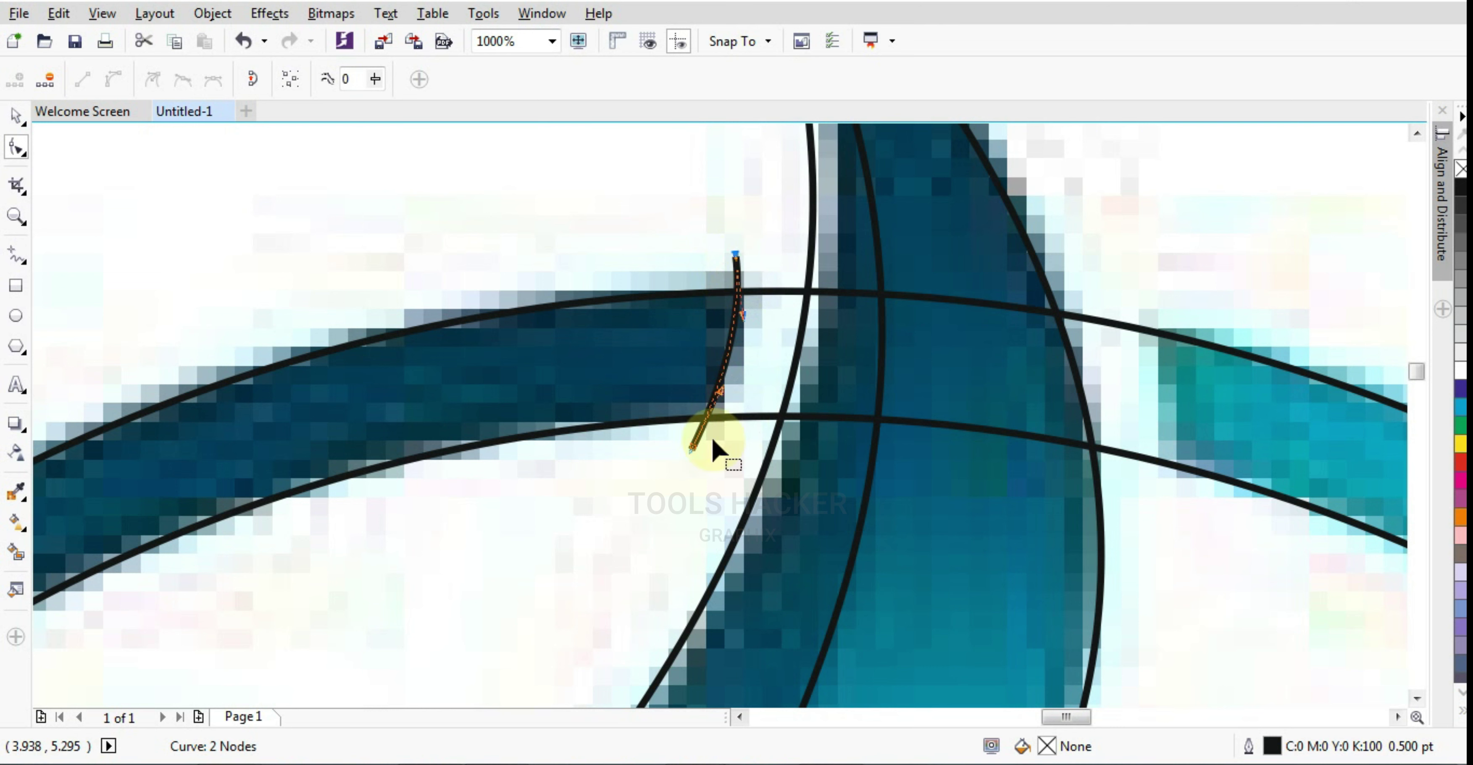
Copy the short curve onto the bright ring end right of the flame and rotate the copy to about 24.7°
left_click(15, 119)
left_click(732, 358)
left_click(717, 377)
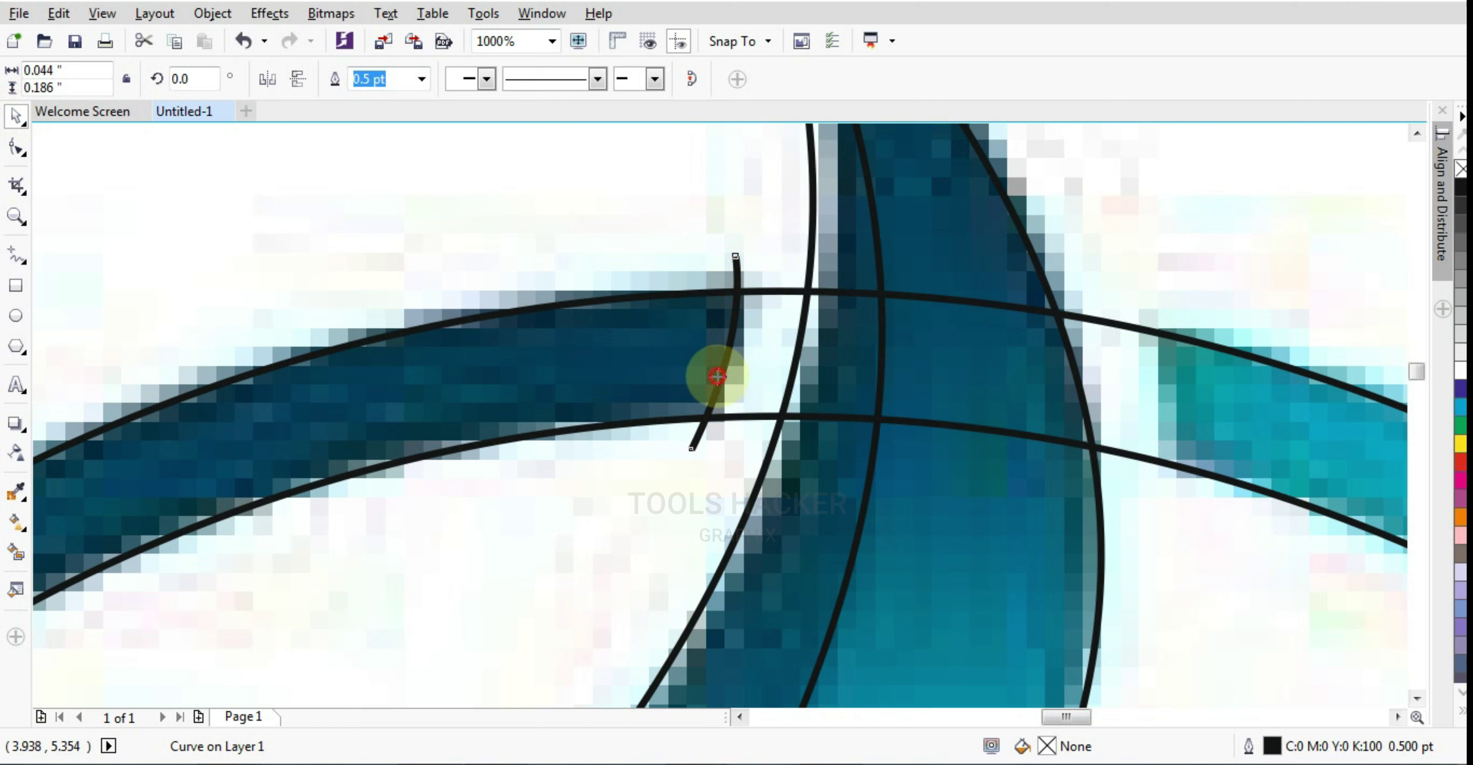
left_click_drag(718, 377, 1170, 447)
left_click(1170, 446)
left_click_drag(1194, 519, 1236, 469)
left_click(1212, 321)
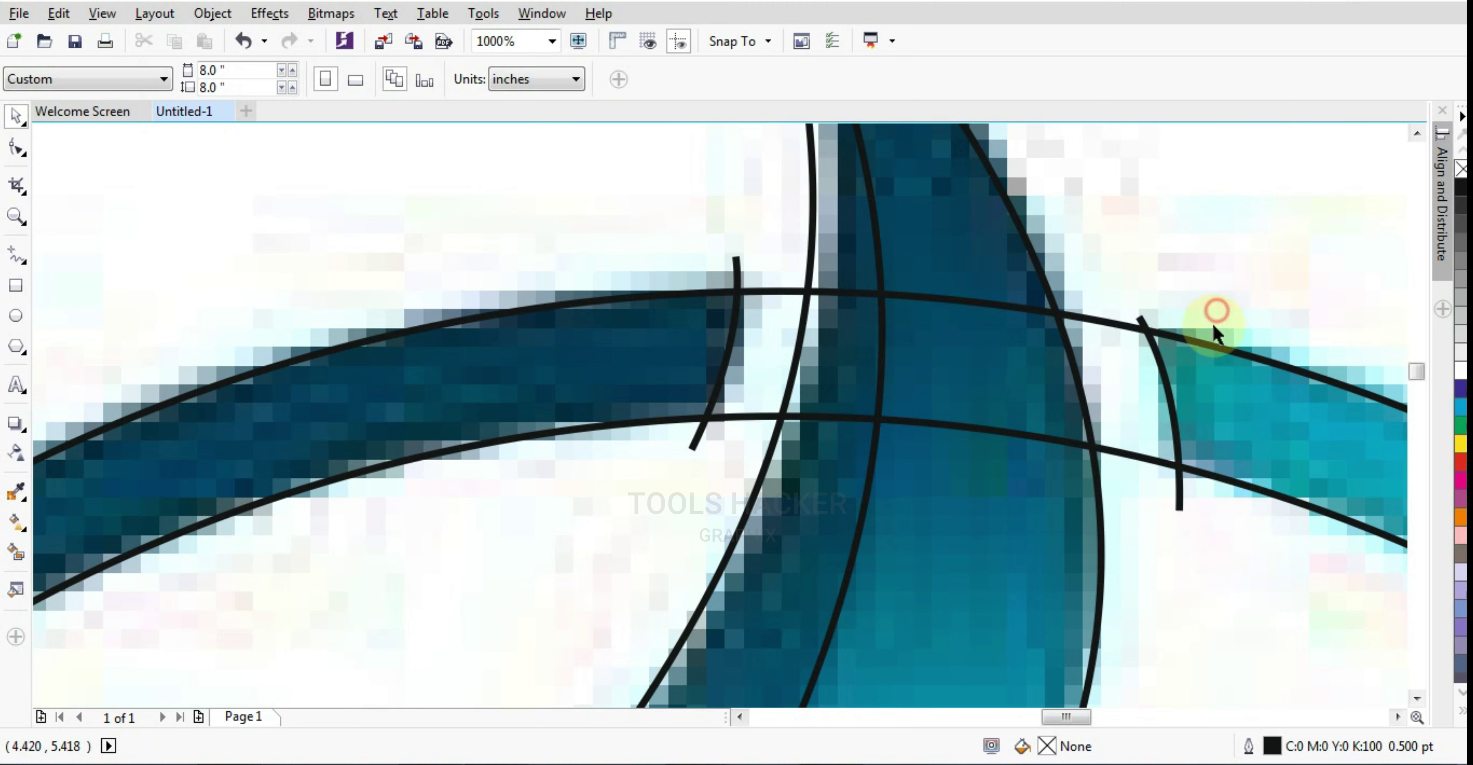
left_click(1169, 400)
Examine the traced outlines over the whole logo, from the ring gap to the lower wave and right blade
scroll(996, 414, "down", 2)
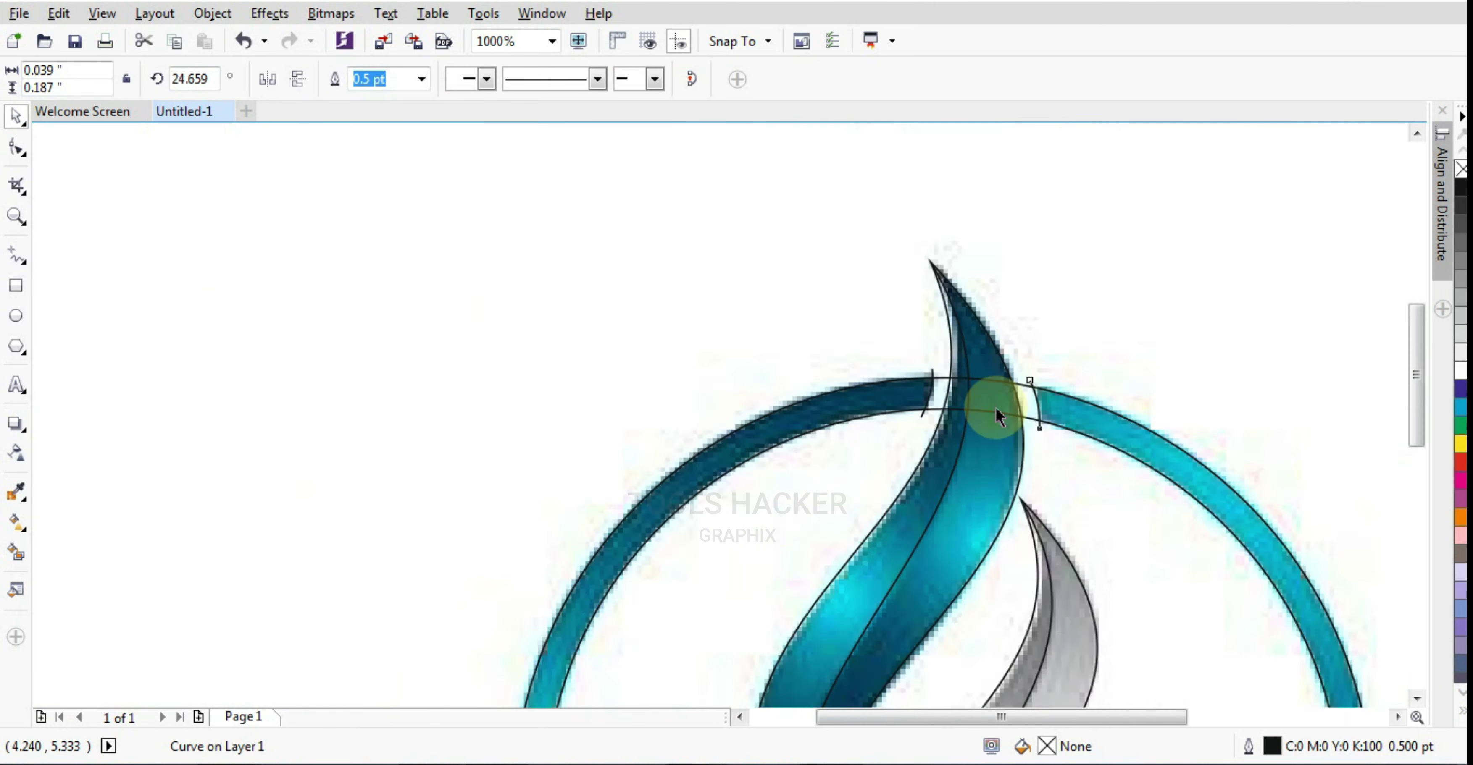
scroll(995, 415, "down", 3)
scroll(973, 394, "up", 1)
scroll(973, 385, "down", 3)
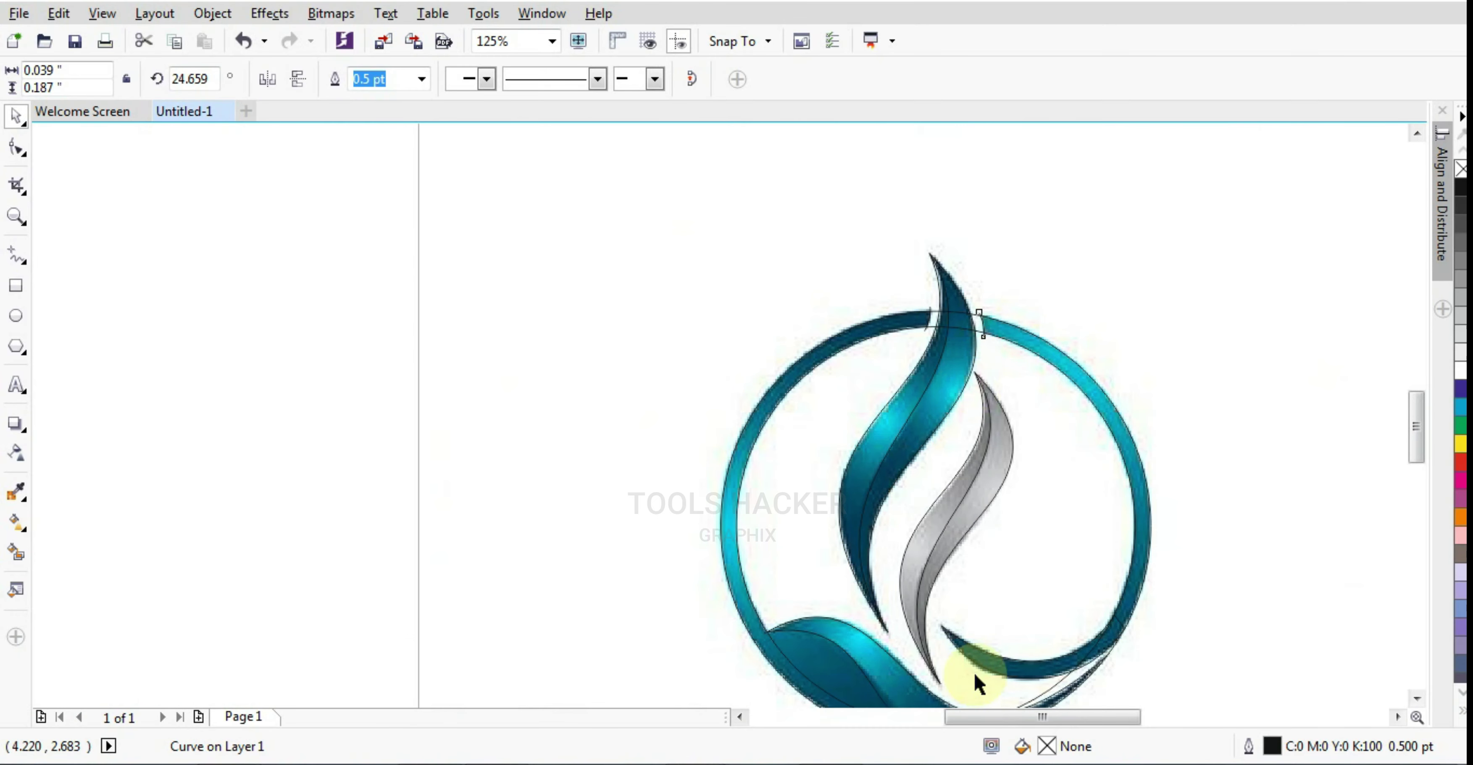
scroll(974, 671, "up", 3)
scroll(873, 597, "down", 2)
scroll(767, 565, "down", 1)
scroll(822, 615, "up", 2)
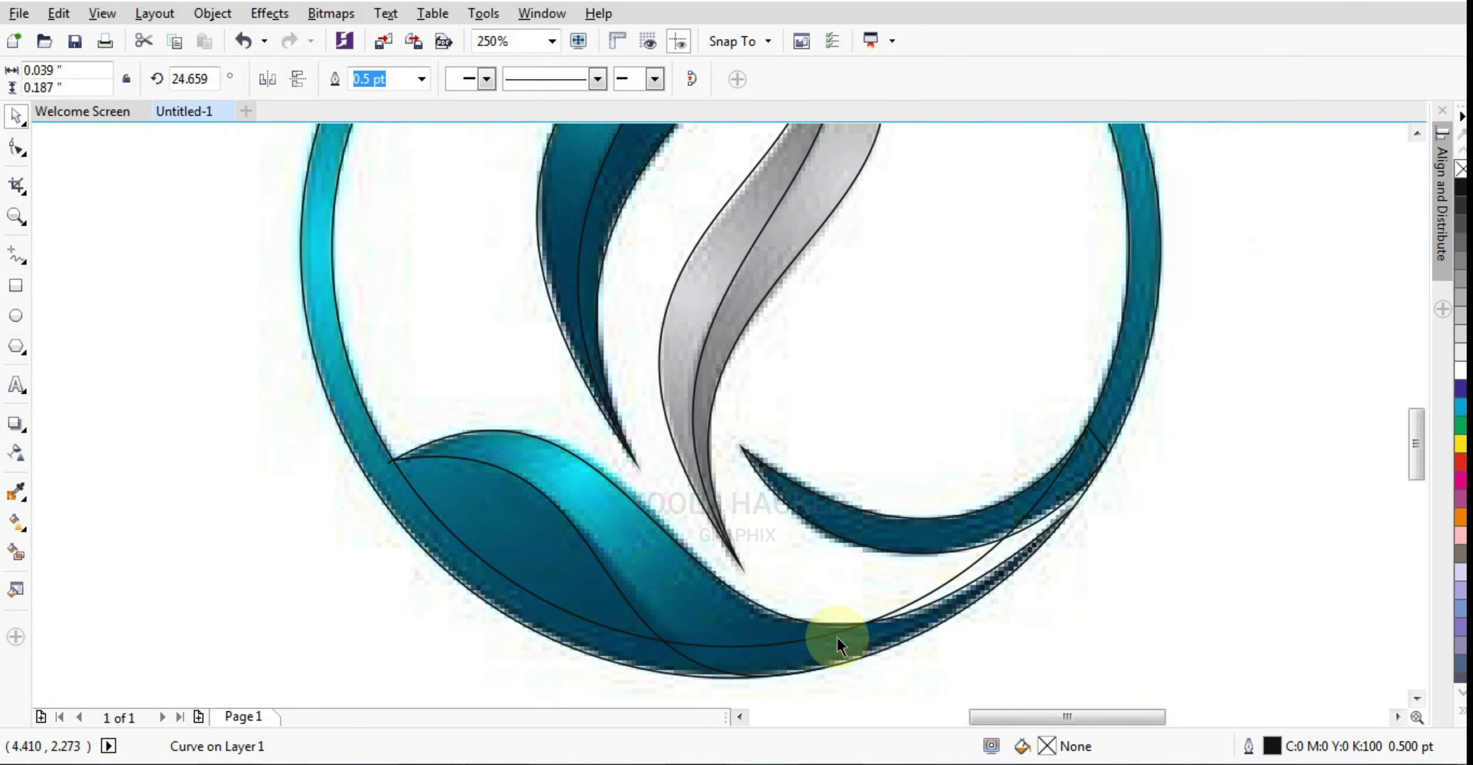
scroll(838, 648, "down", 2)
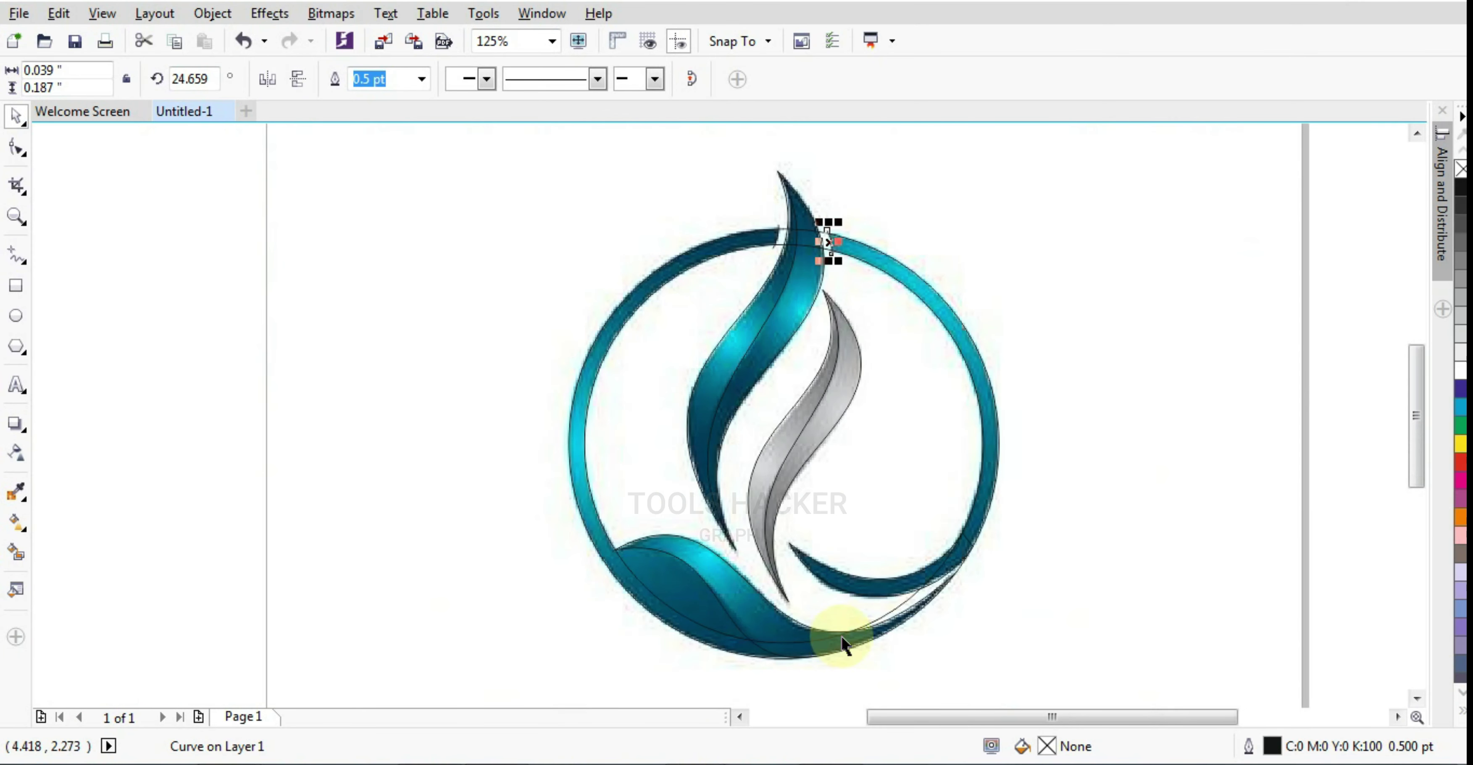
scroll(842, 645, "down", 1)
scroll(836, 597, "down", 1)
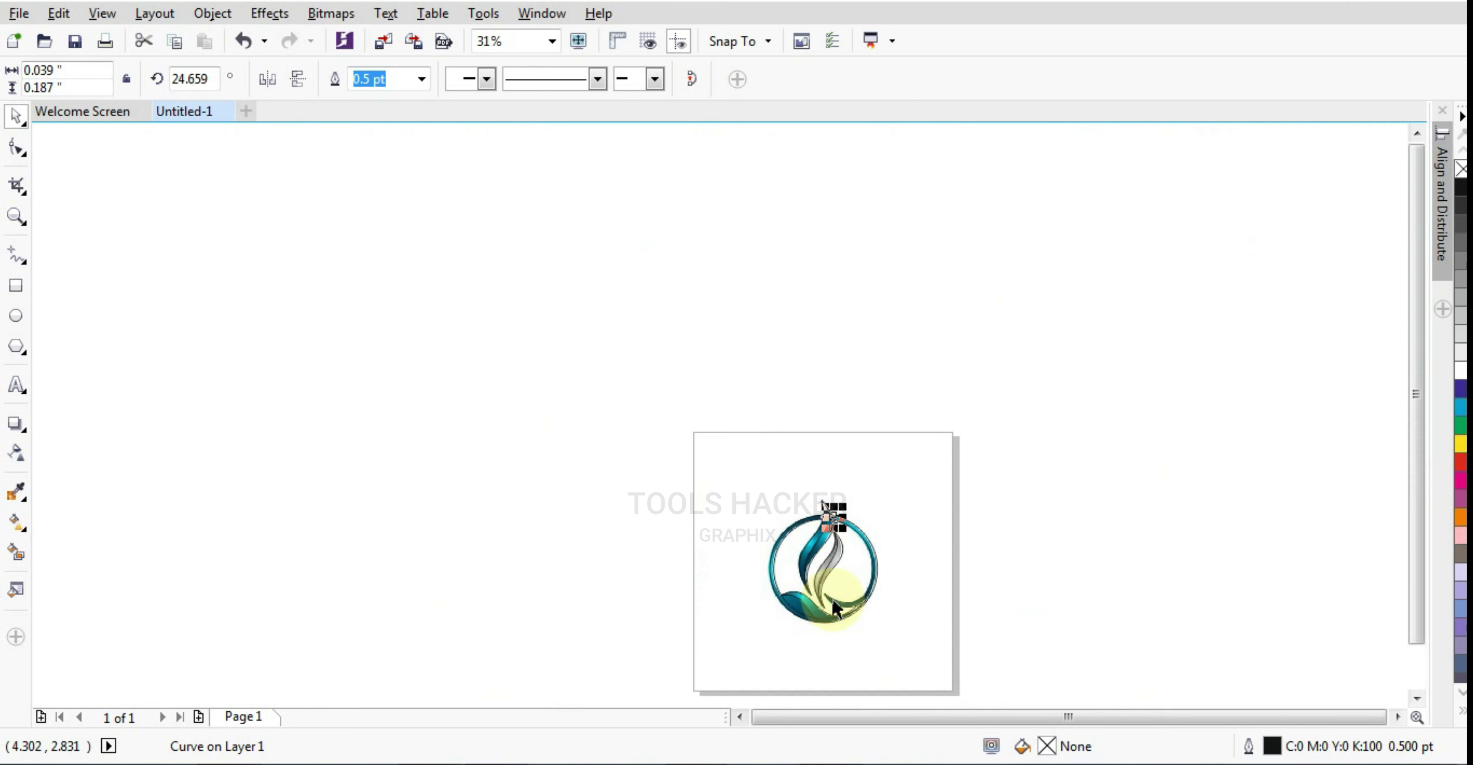
left_click(949, 473)
scroll(883, 606, "up", 1)
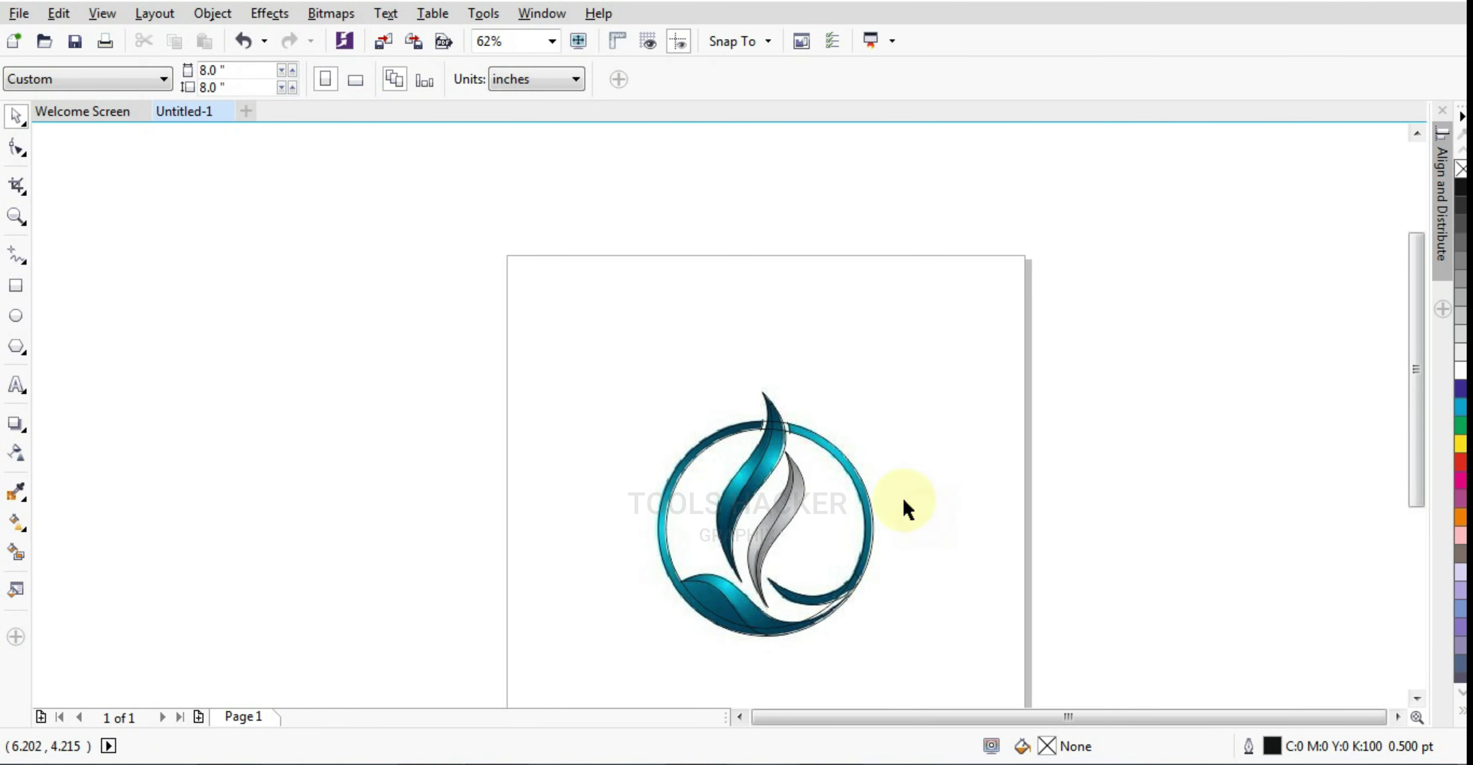
scroll(777, 575, "up", 1)
Unlock the reference bitmap and move it to the left, clear of the traced outlines
left_click(838, 414)
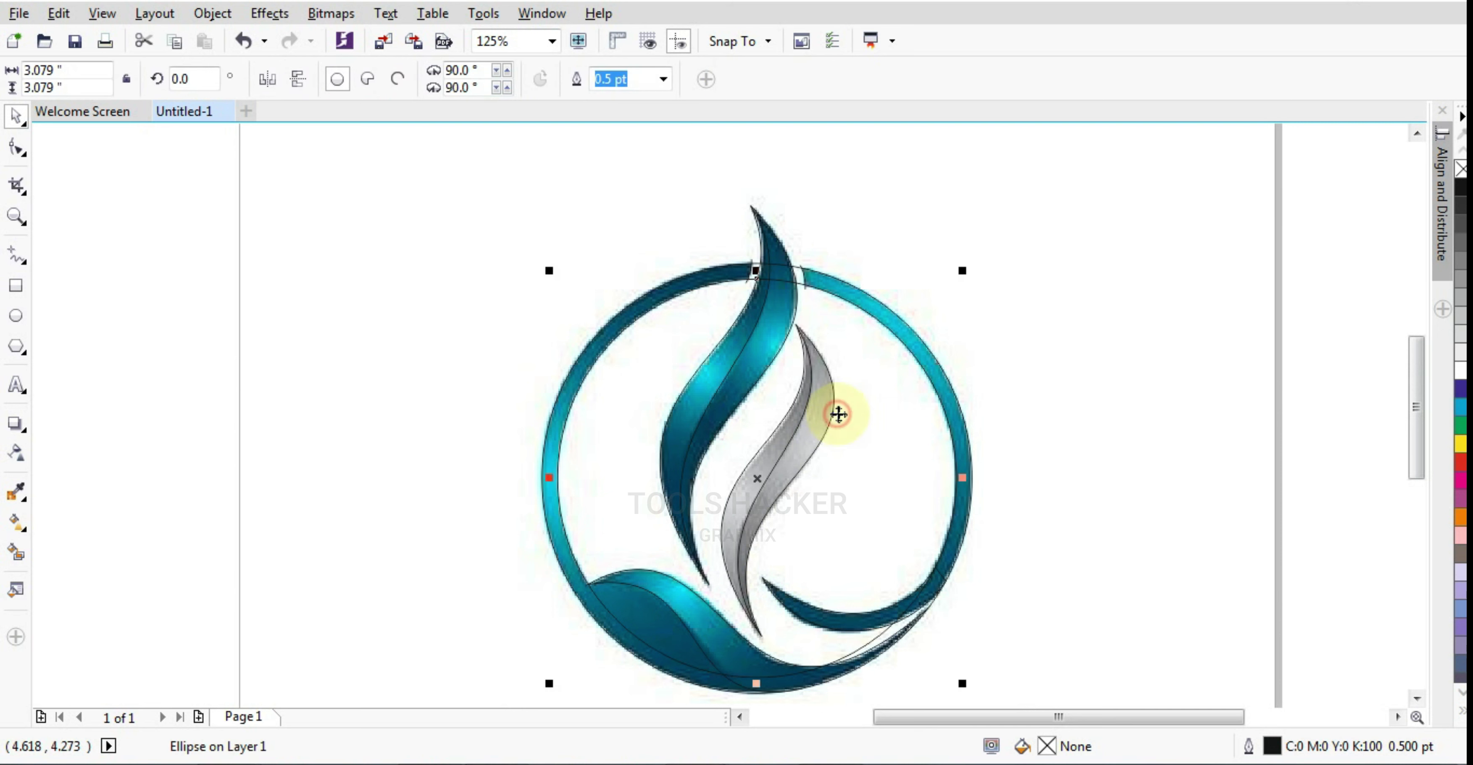
scroll(838, 414, "down", 1)
left_click(866, 349)
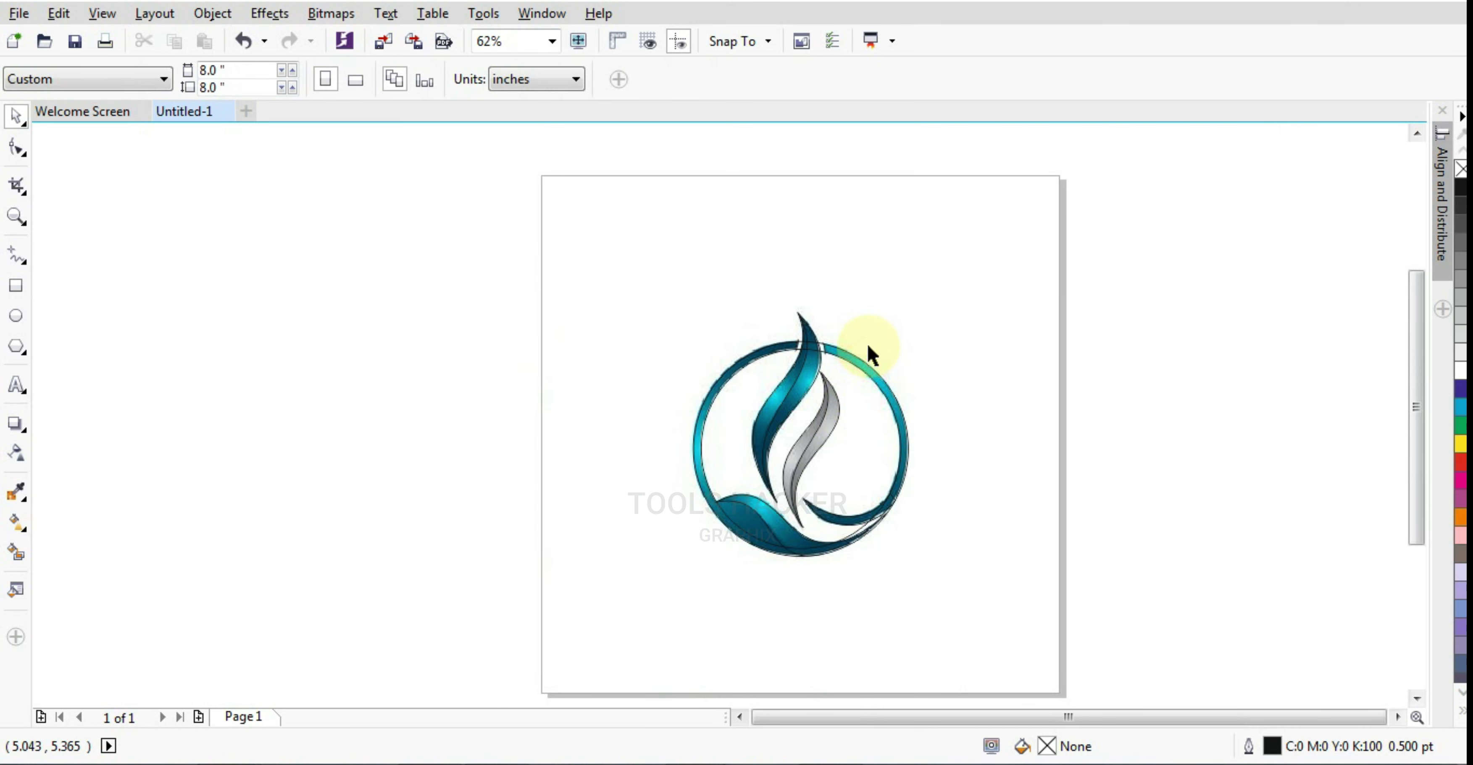
right_click(706, 335)
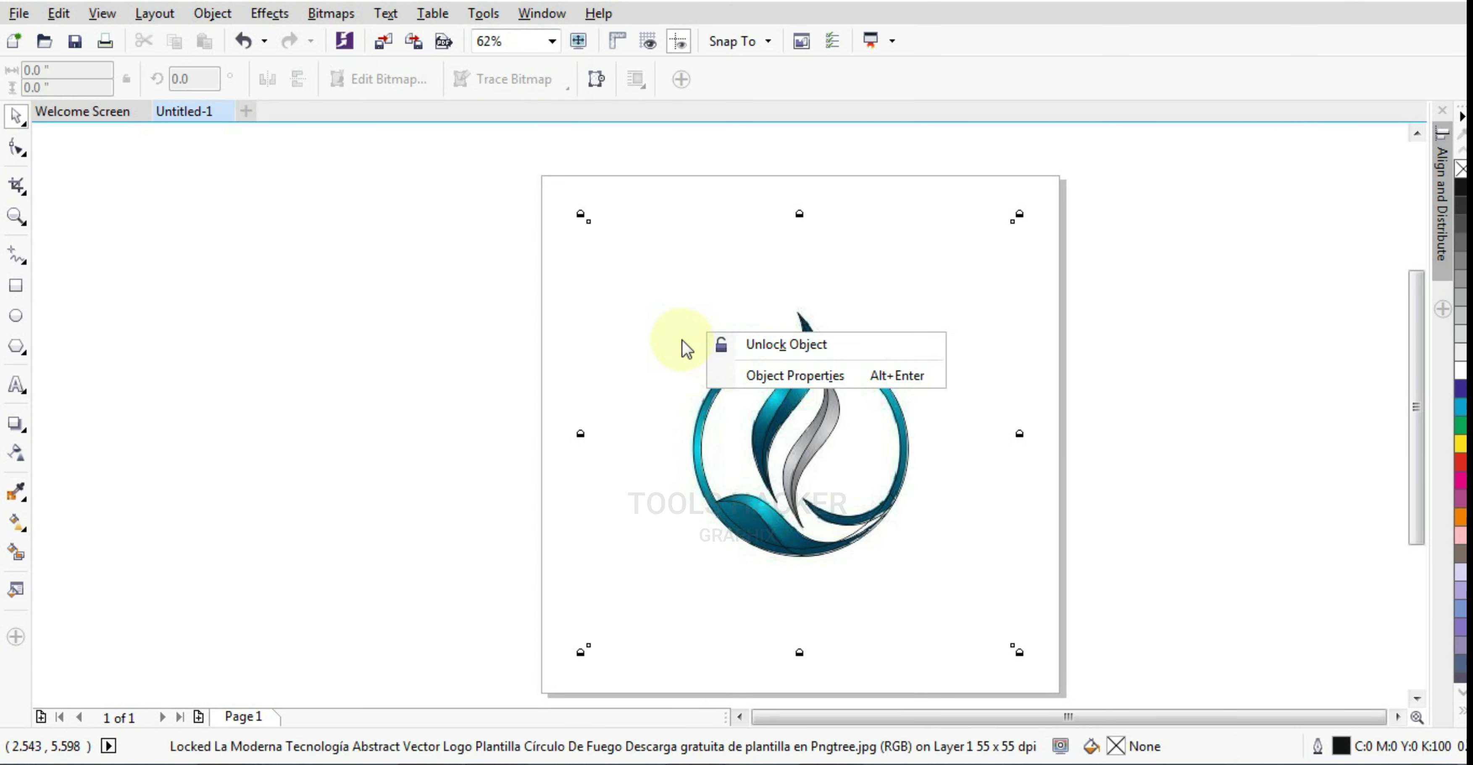
left_click(743, 346)
mouse_move(644, 402)
left_mouse_down()
mouse_move(319, 405)
mouse_move(335, 440)
left_mouse_up()
scroll(605, 418, "up", 2)
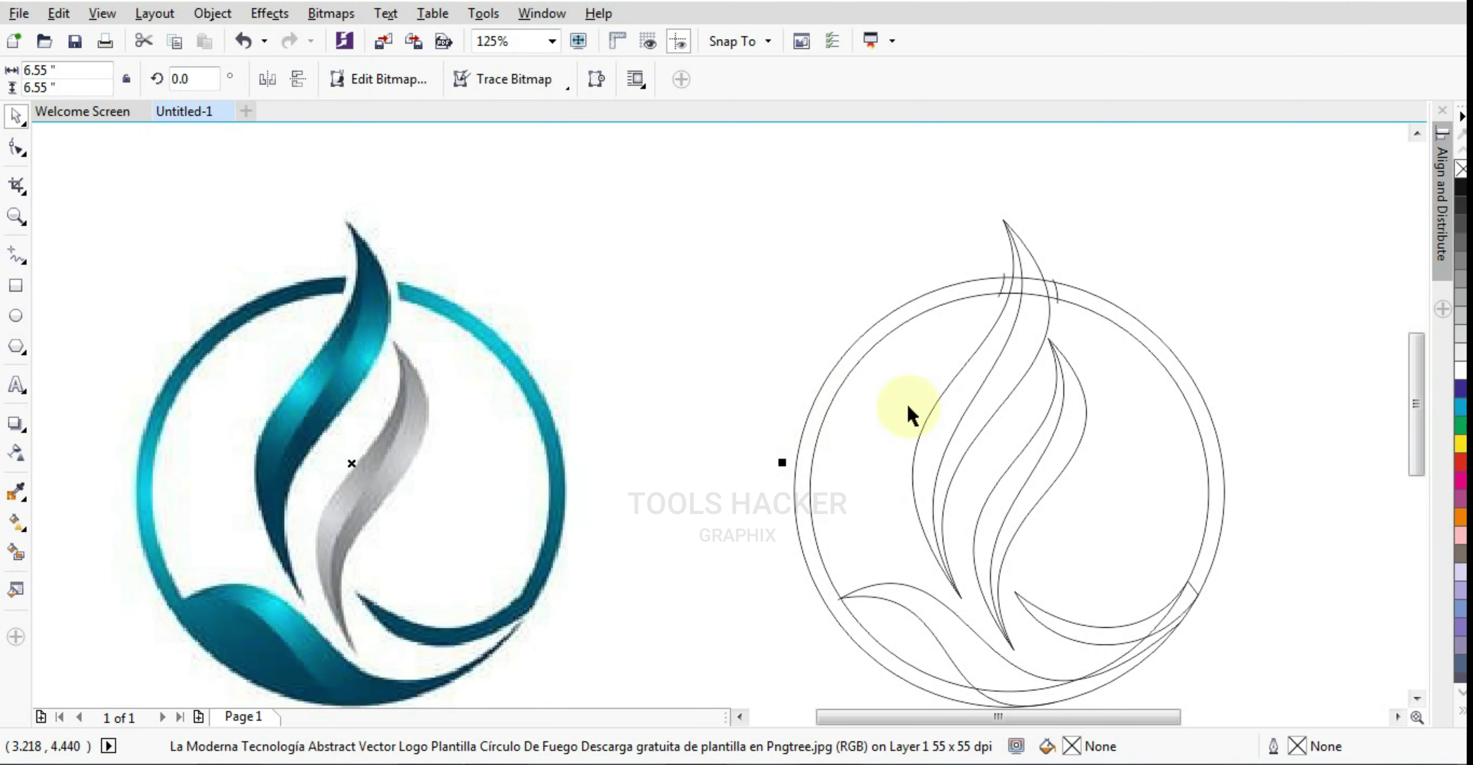
Select all ten traced outlines and set their outline width to Hairline
scroll(1005, 306, "up", 3)
scroll(1009, 354, "down", 3)
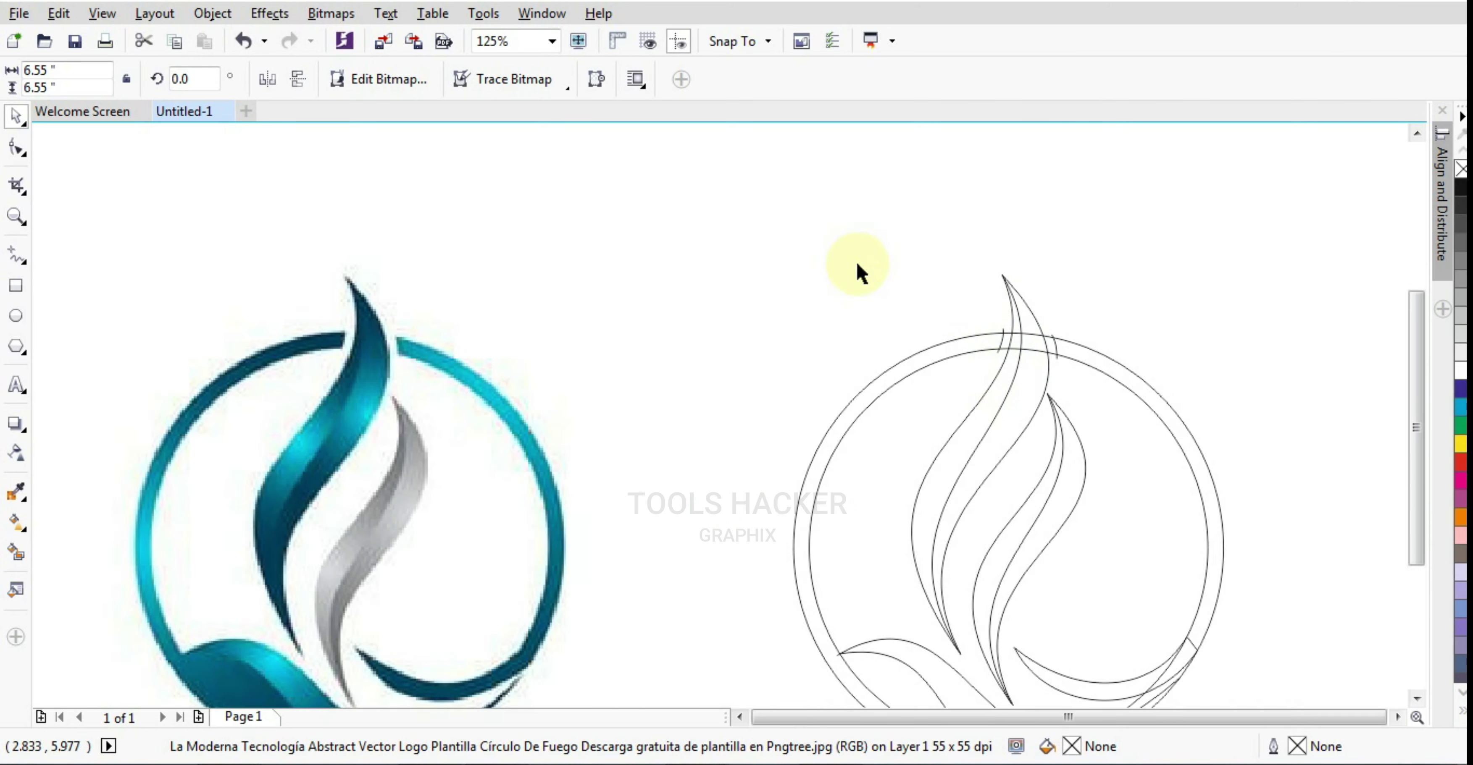
scroll(858, 266, "down", 2)
mouse_move(1213, 220)
left_mouse_down()
mouse_move(868, 517)
mouse_move(795, 559)
left_mouse_up()
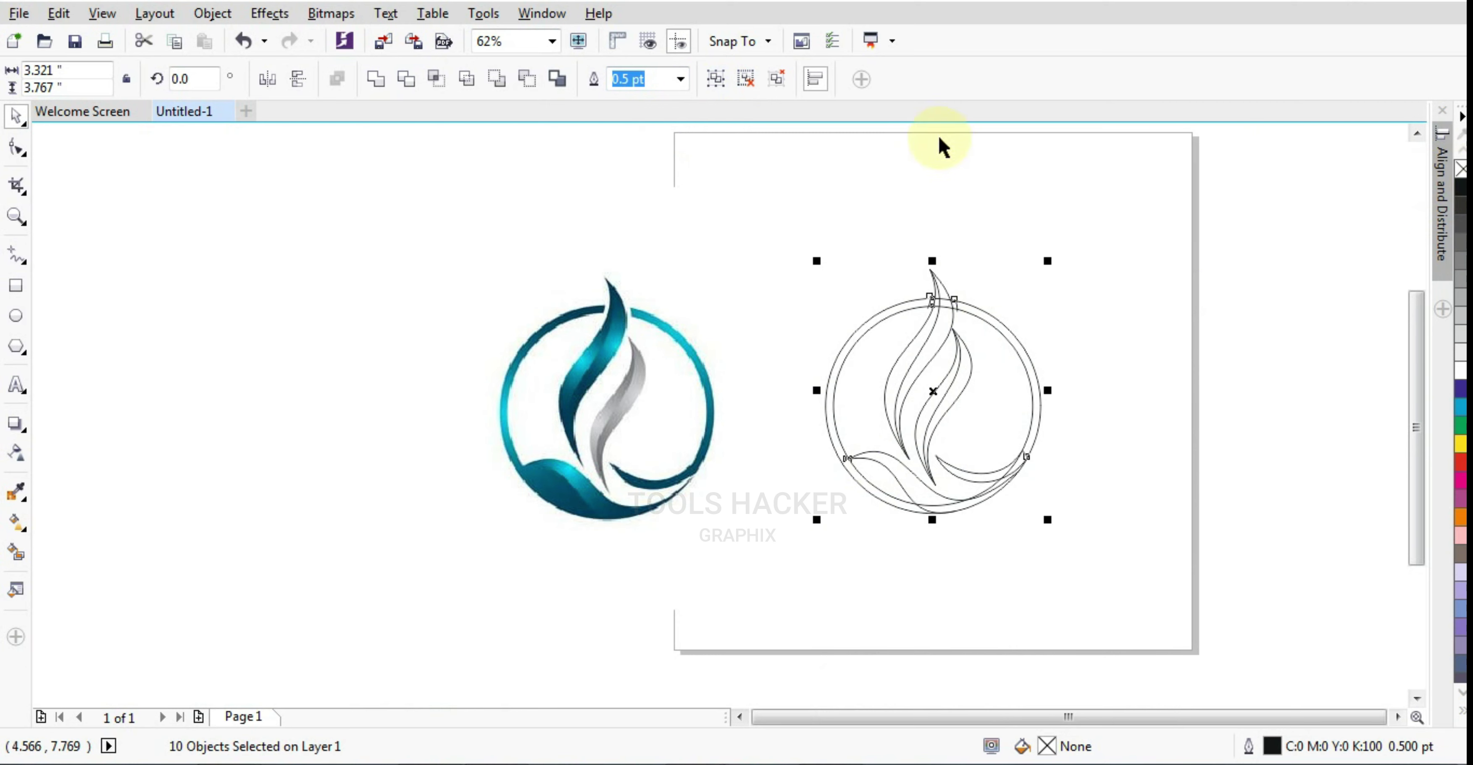
left_click(680, 81)
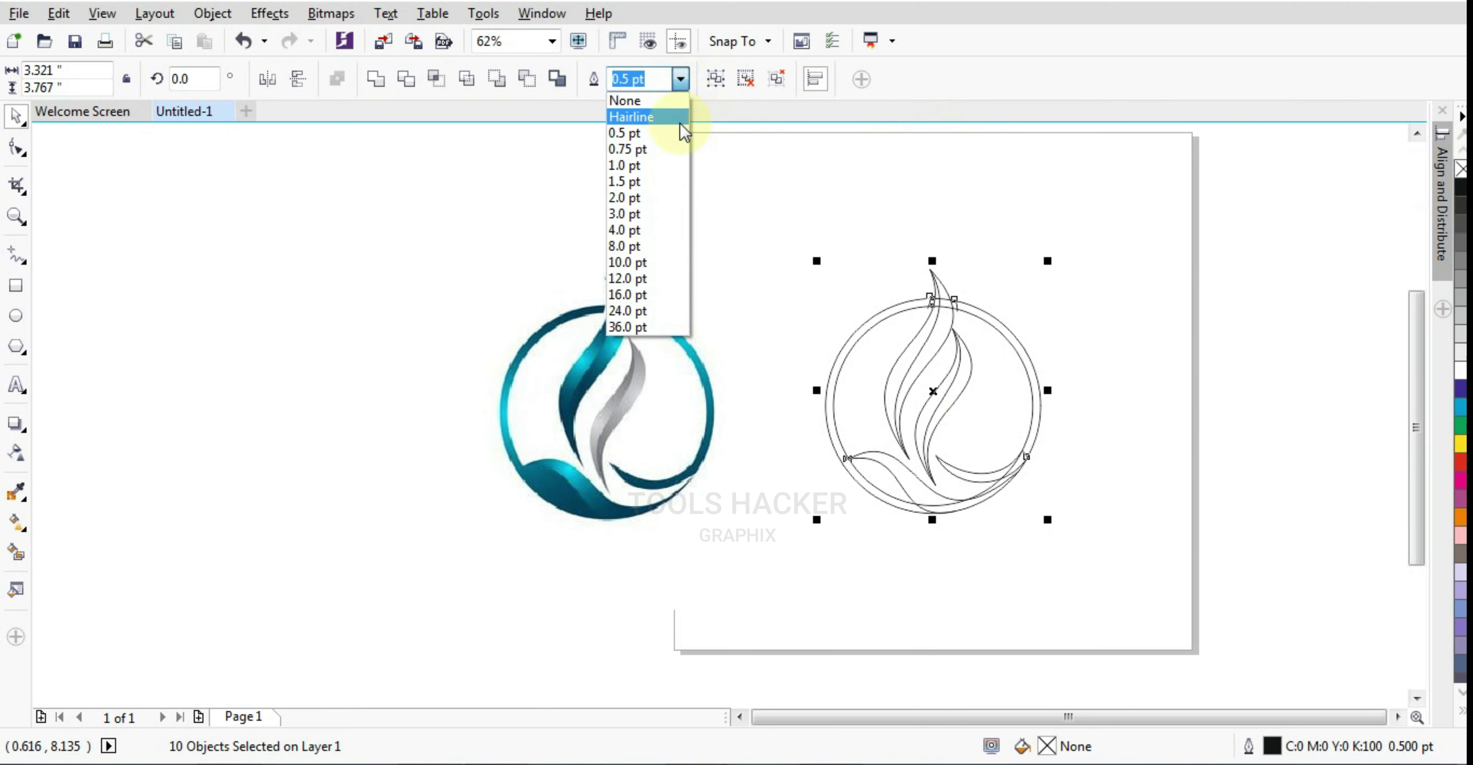
left_click(680, 119)
Examine the hairline outlines at the ring gap, the flame tips and the lower wave for loose ends
scroll(924, 308, "up", 10)
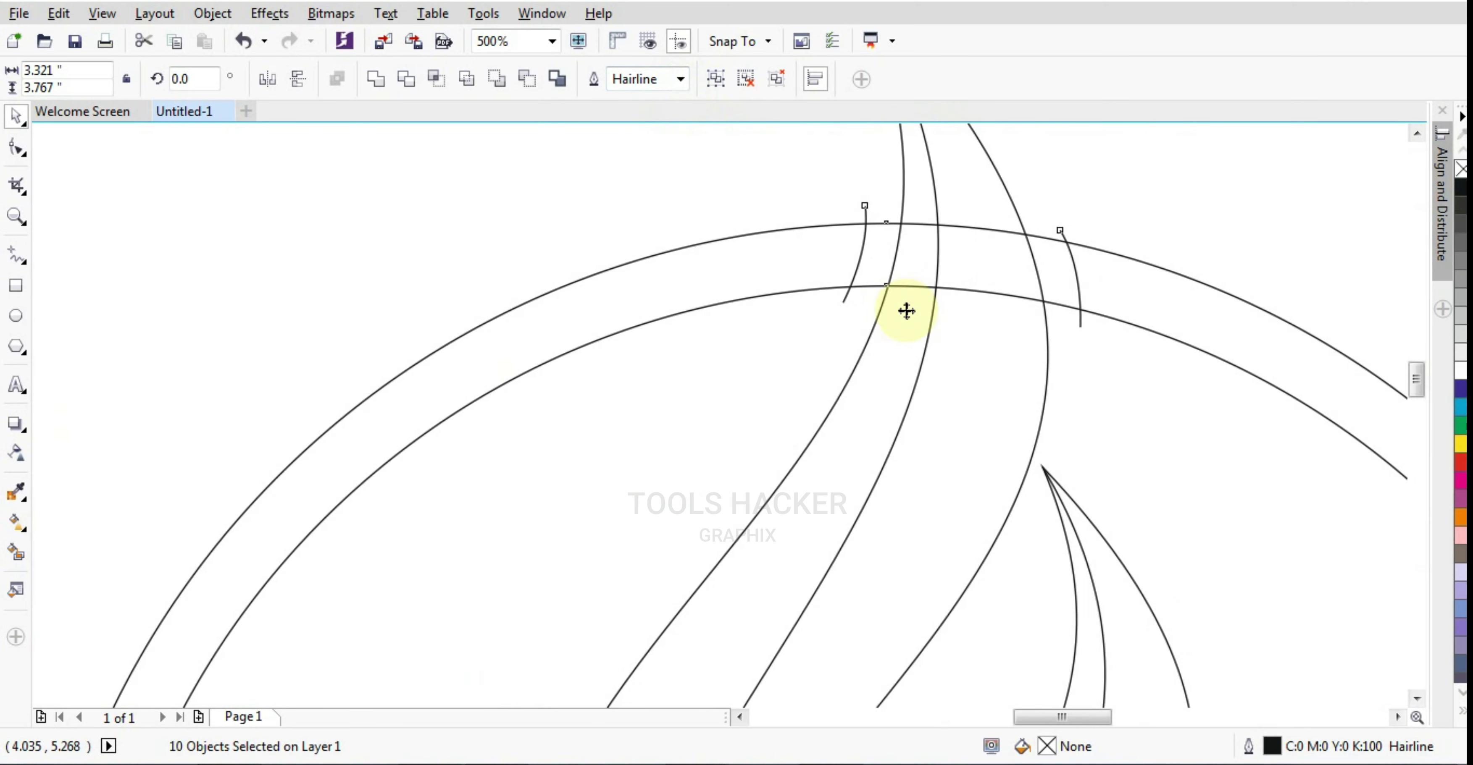
scroll(914, 295, "down", 8)
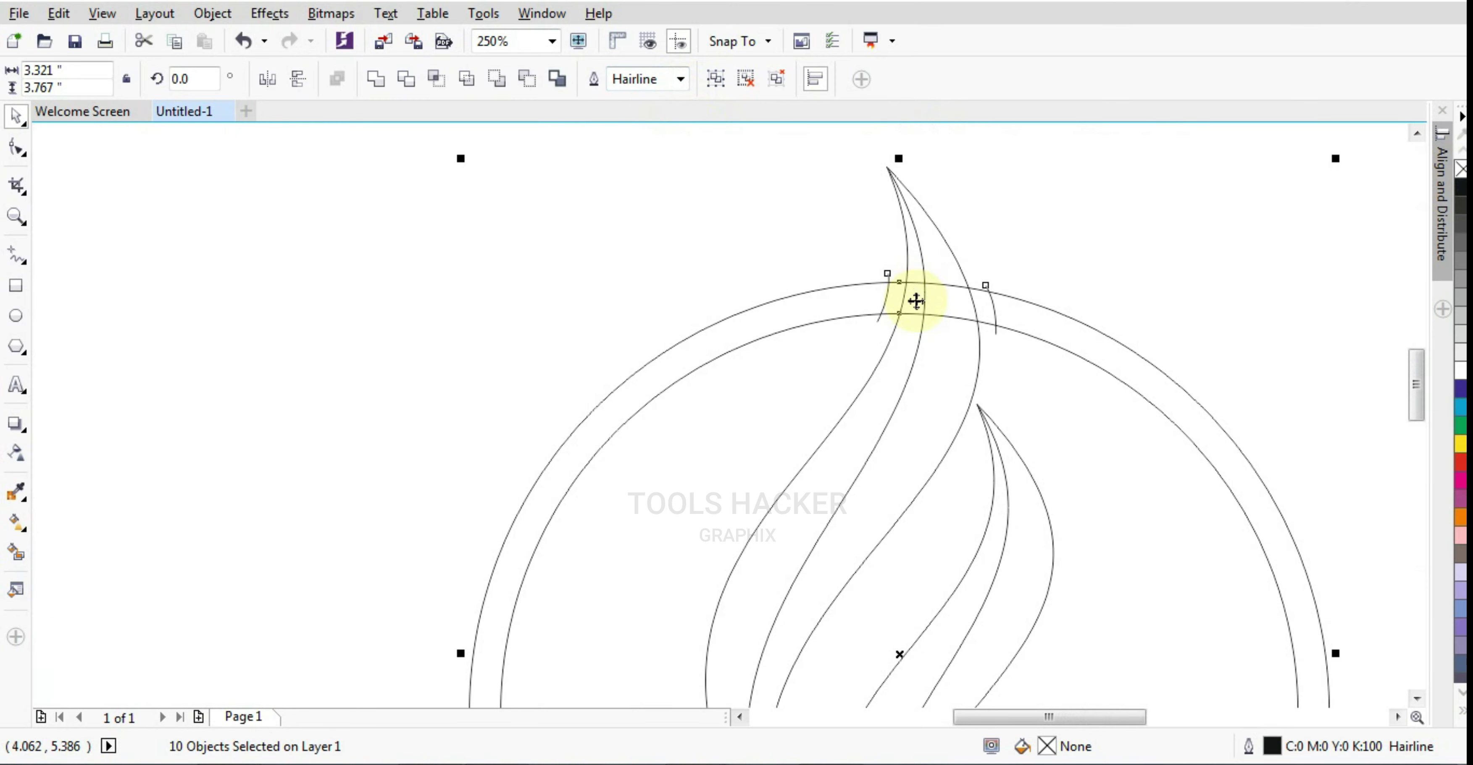
scroll(892, 453, "down", 2)
scroll(1229, 348, "up", 5)
scroll(1115, 325, "down", 5)
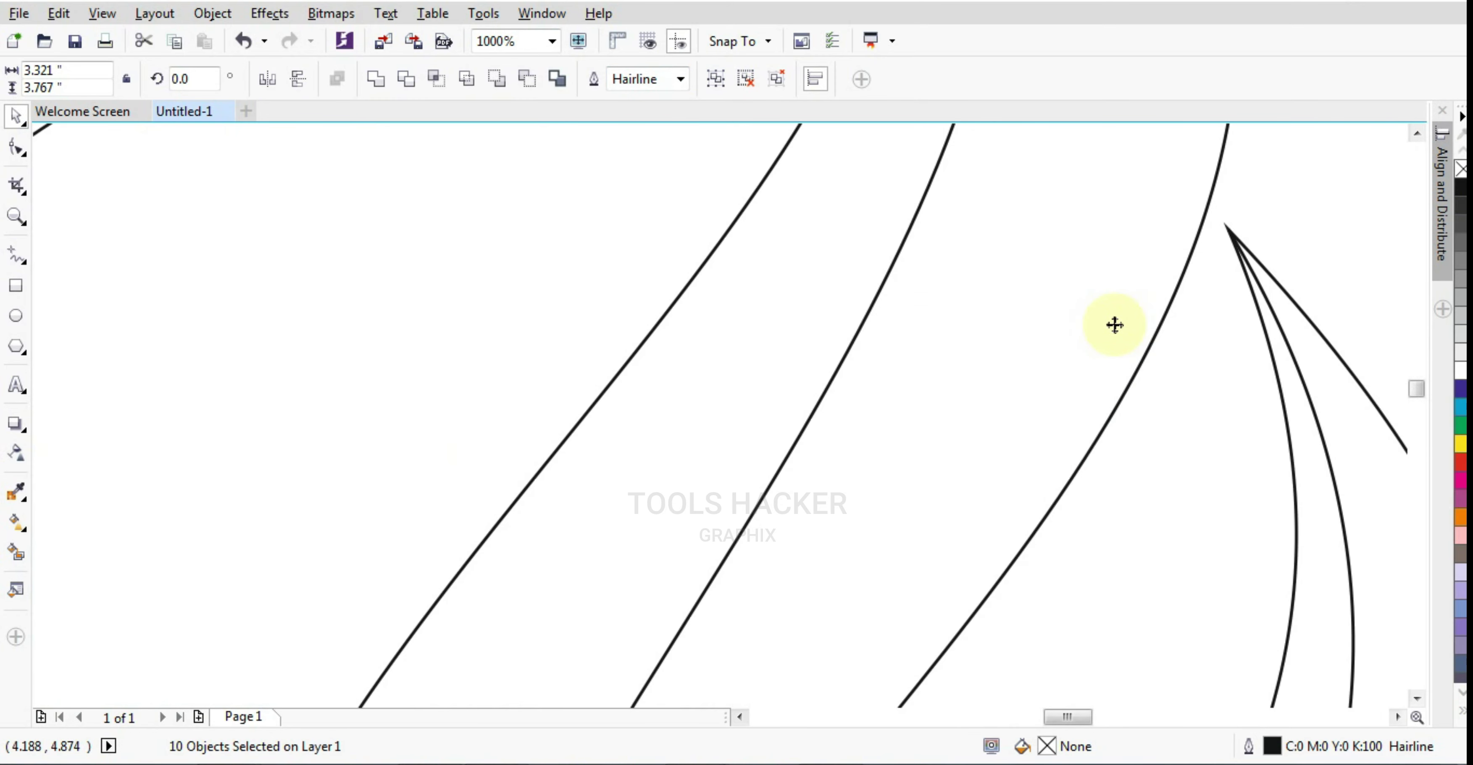
scroll(1082, 535, "up", 4)
scroll(1069, 541, "down", 4)
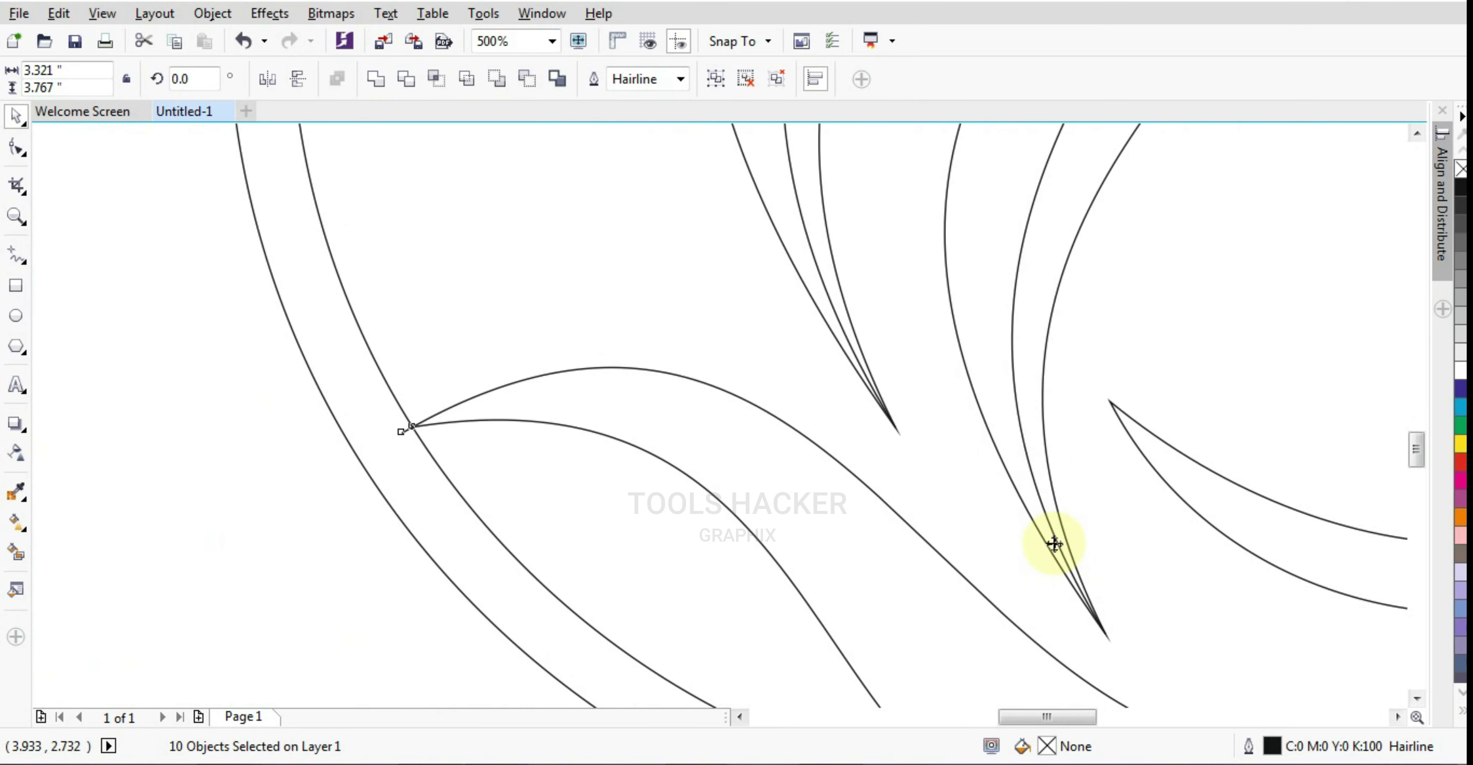
Shift the left end node of the wave's inner dividing curve slightly left to meet the inner ring and the wave's upper edge
scroll(979, 542, "up", 3)
scroll(744, 481, "up", 3)
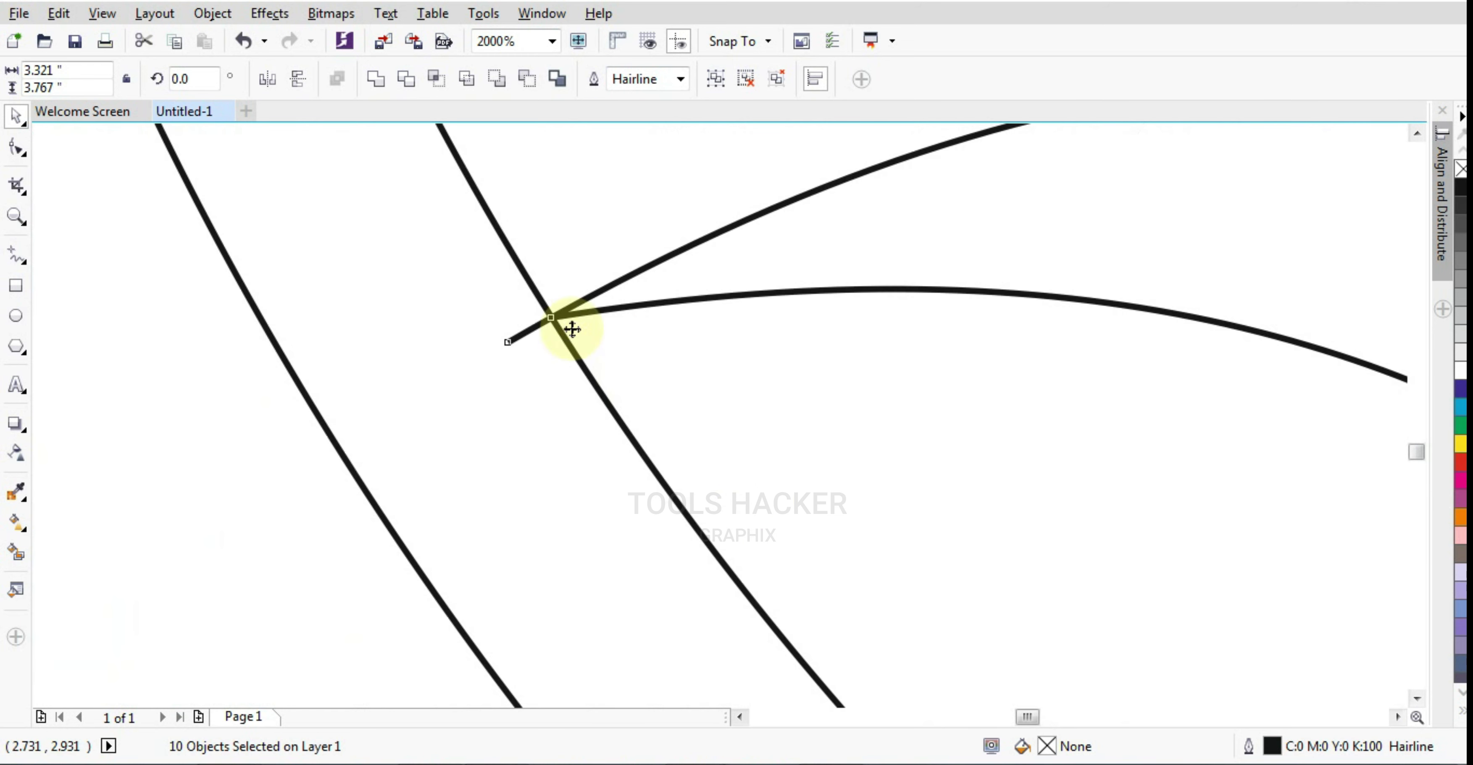
scroll(569, 327, "up", 2)
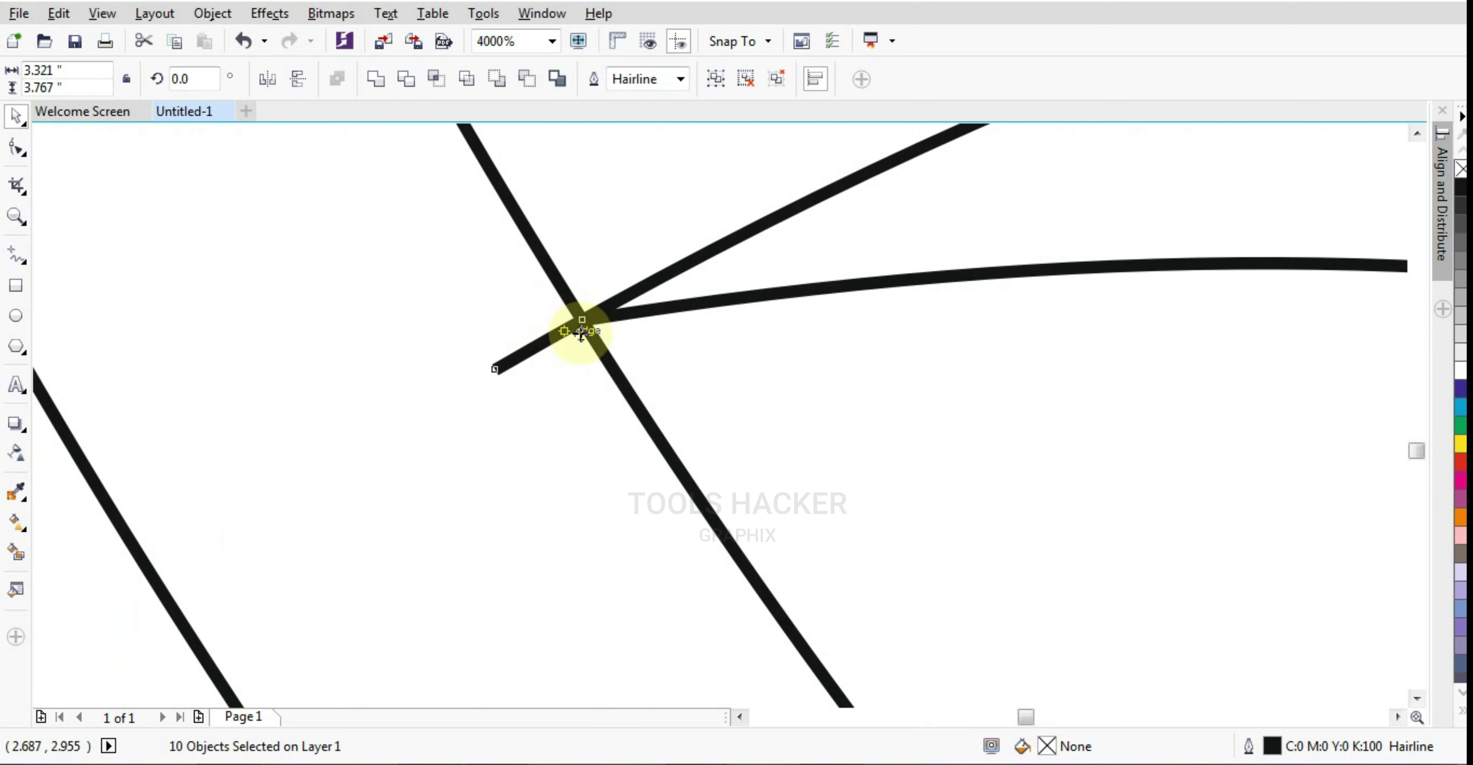
left_click(16, 149)
scroll(584, 319, "up", 2)
left_click(586, 323)
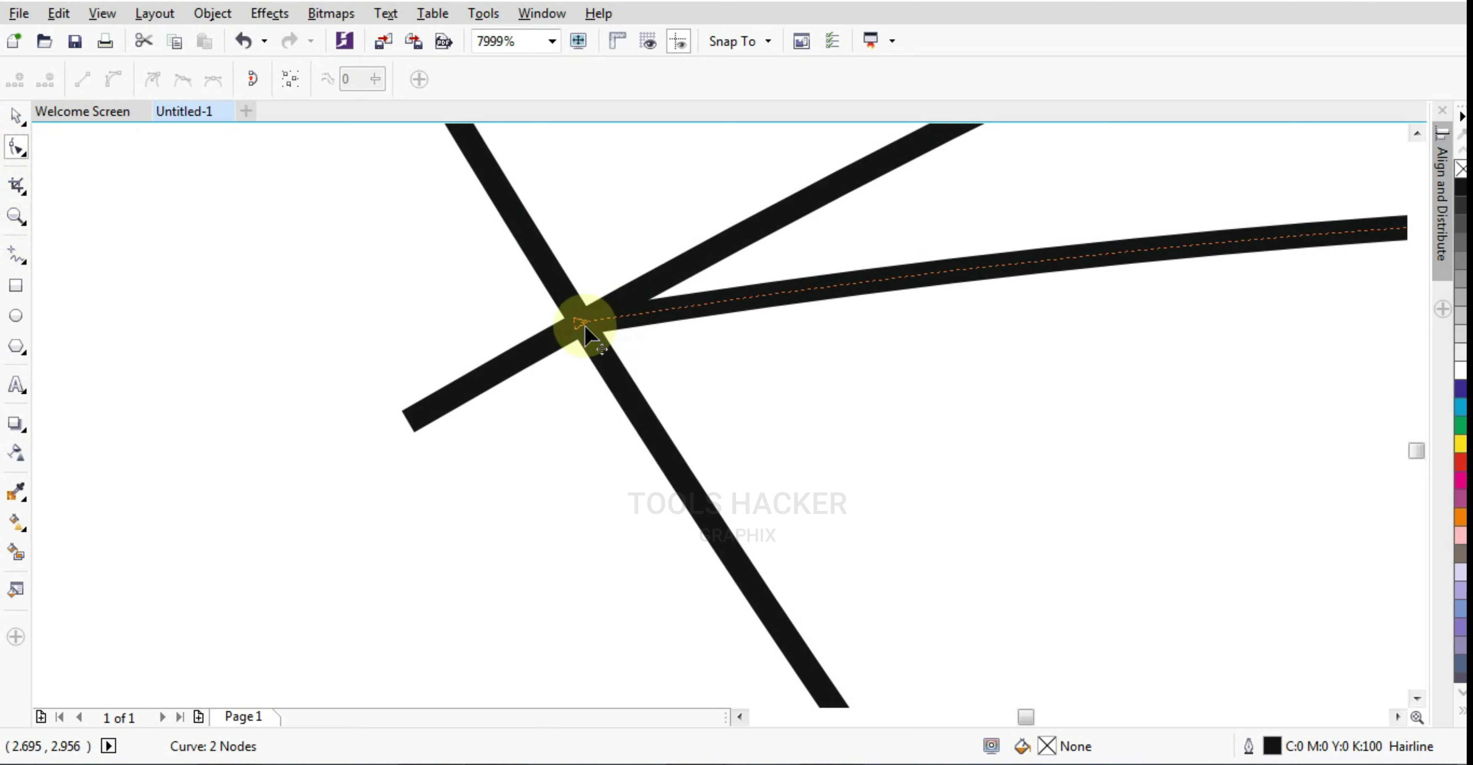
left_click_drag(585, 325, 574, 322)
scroll(578, 371, "down", 2)
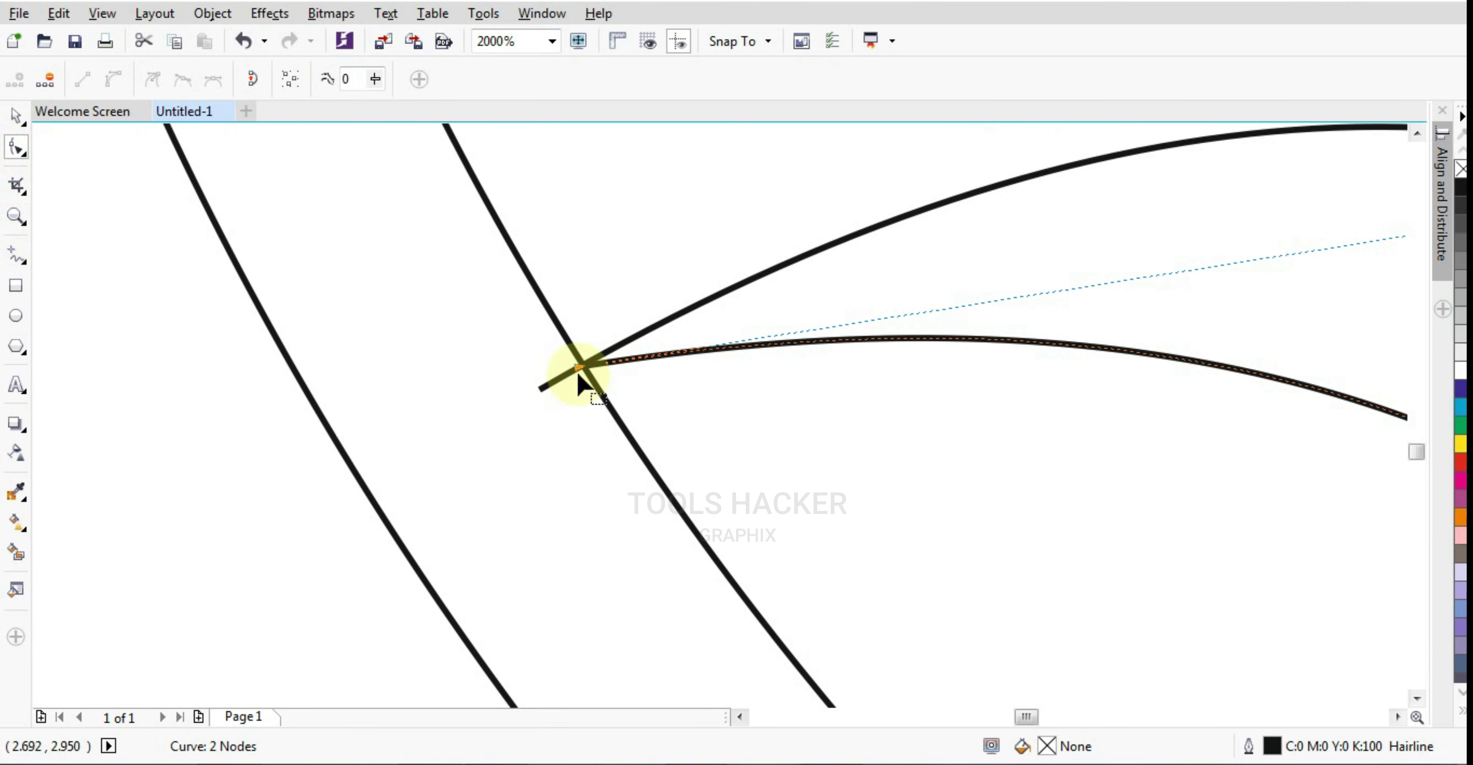
scroll(578, 375, "down", 4)
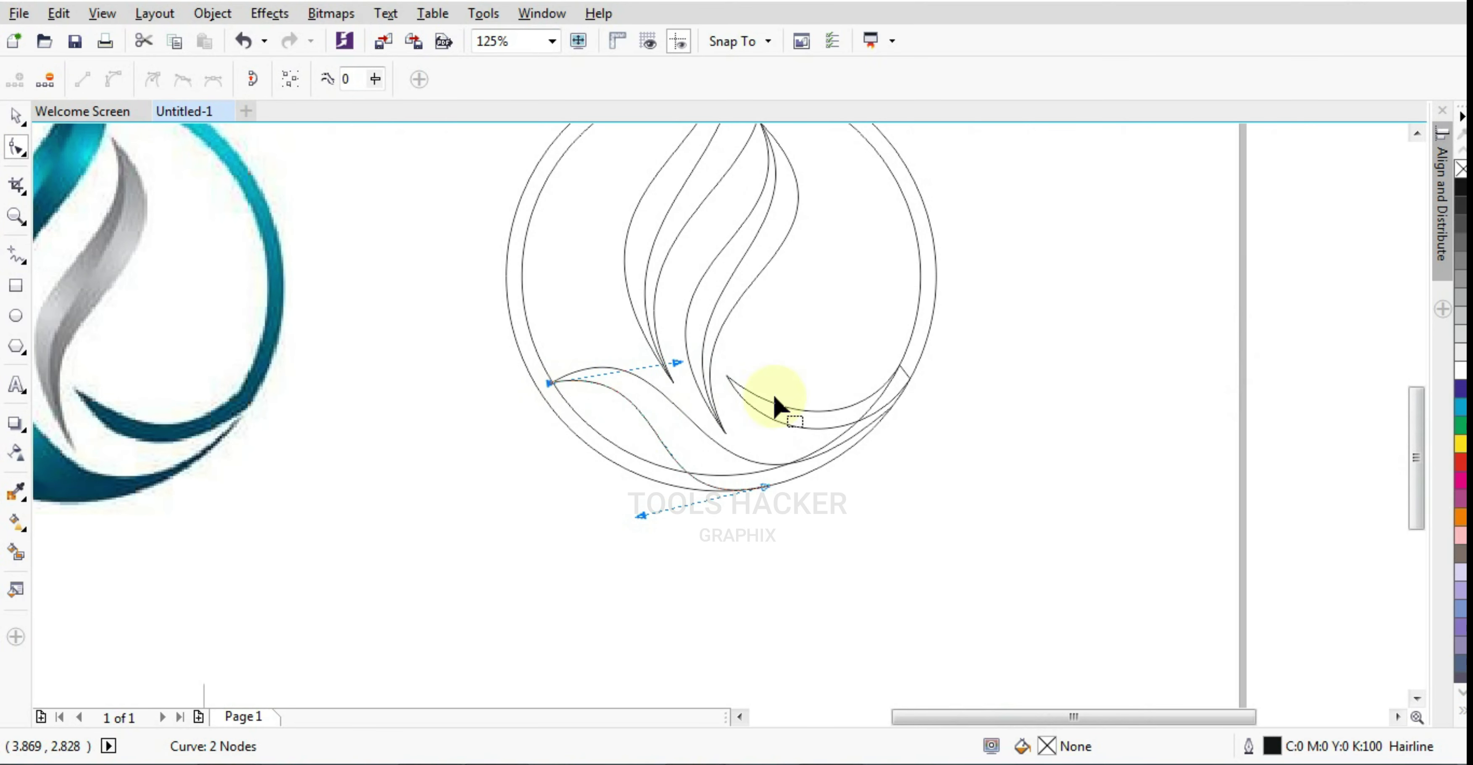
Extend the right end node of the wave's dividing curve slightly along the outer ring at the bottom of the logo
scroll(812, 400, "up", 2)
scroll(978, 440, "down", 1)
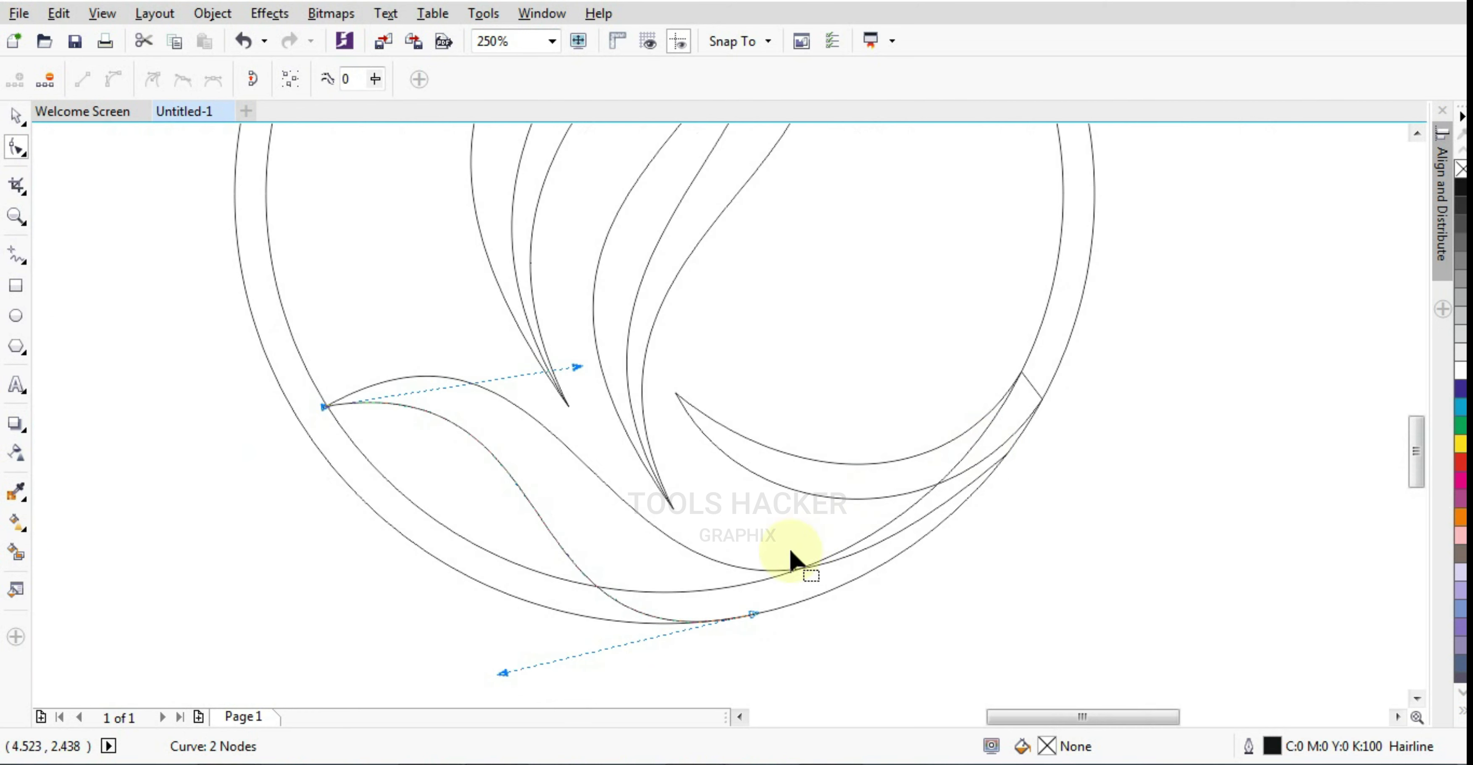
scroll(792, 558, "up", 2)
scroll(743, 678, "up", 2)
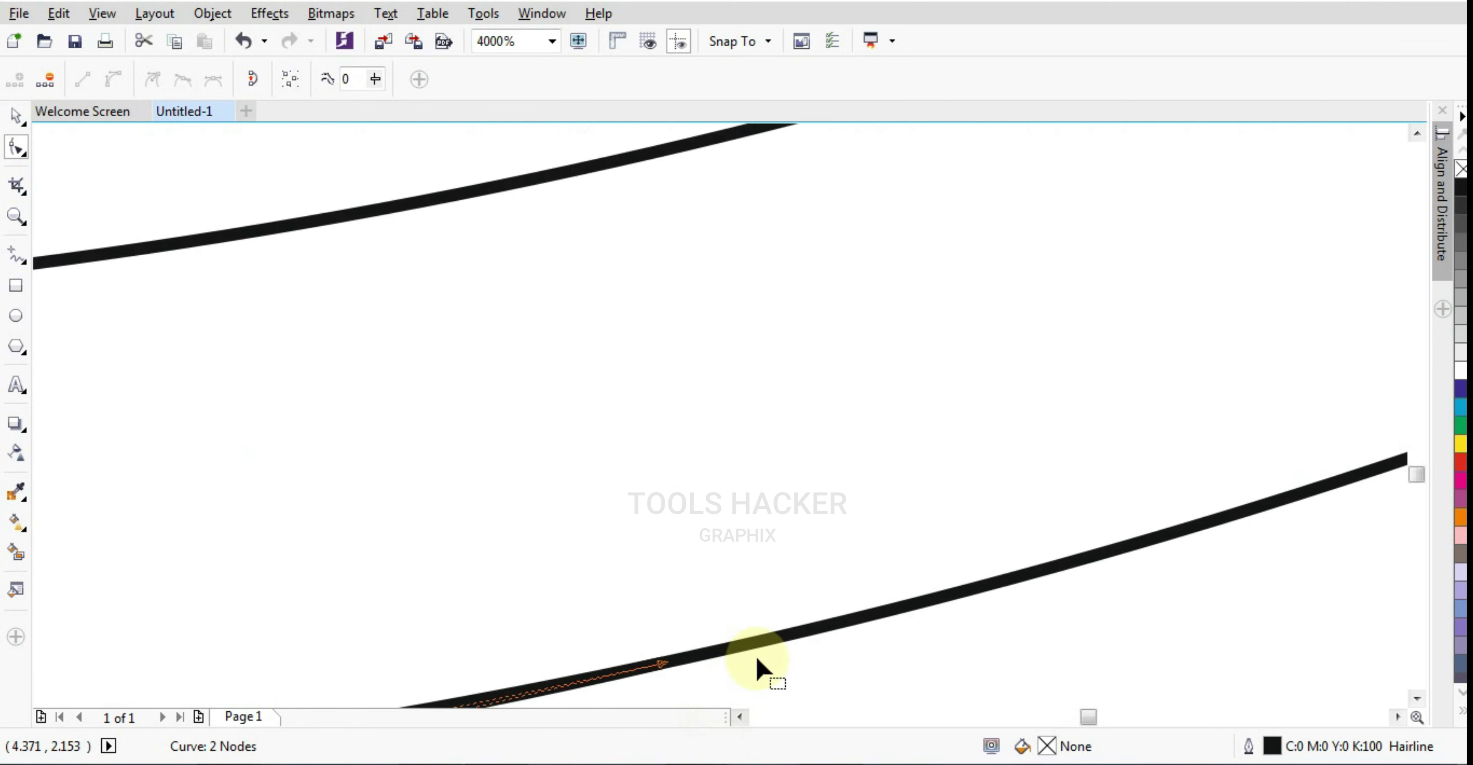
scroll(795, 542, "down", 2)
scroll(795, 542, "up", 3)
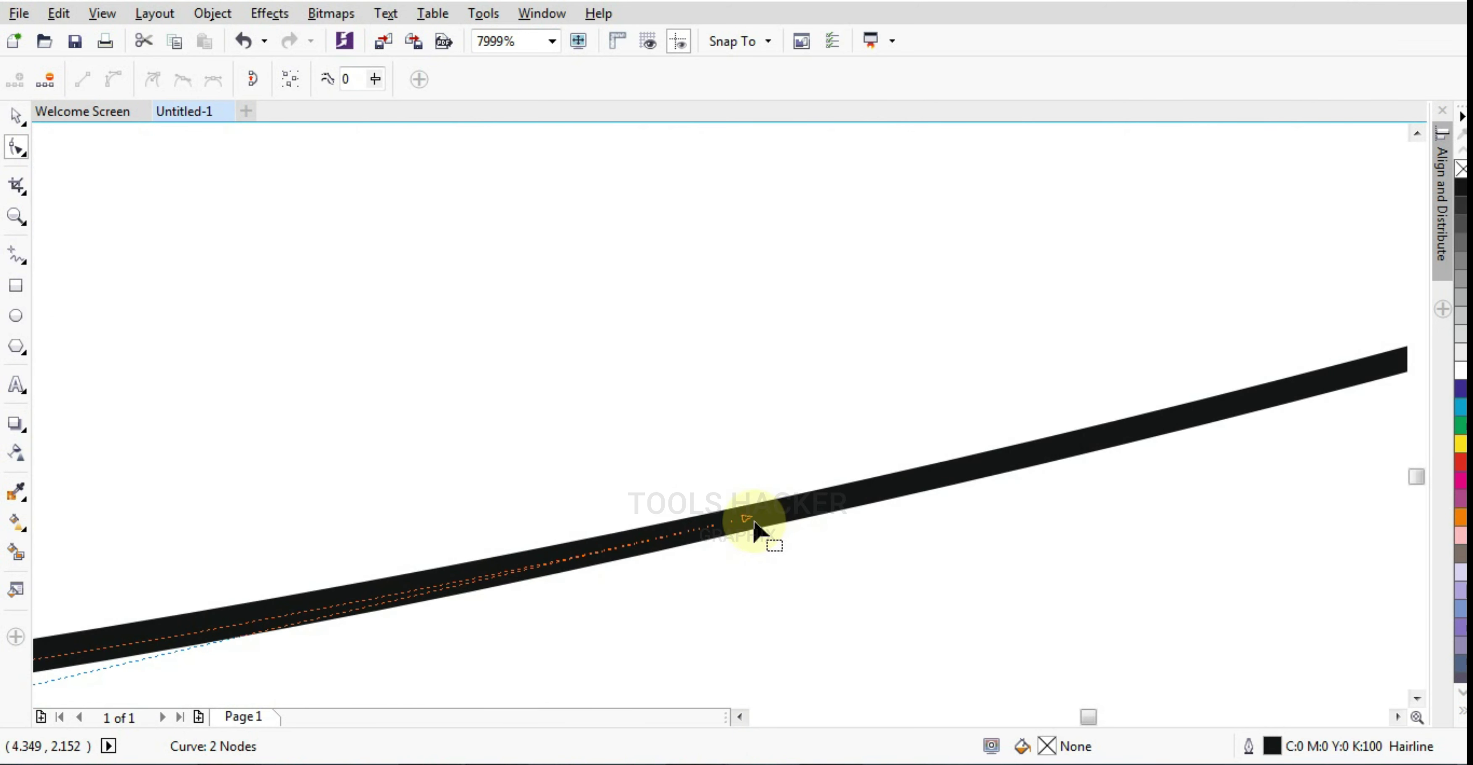
mouse_move(749, 529)
left_mouse_down()
mouse_move(779, 536)
mouse_move(775, 523)
left_mouse_up()
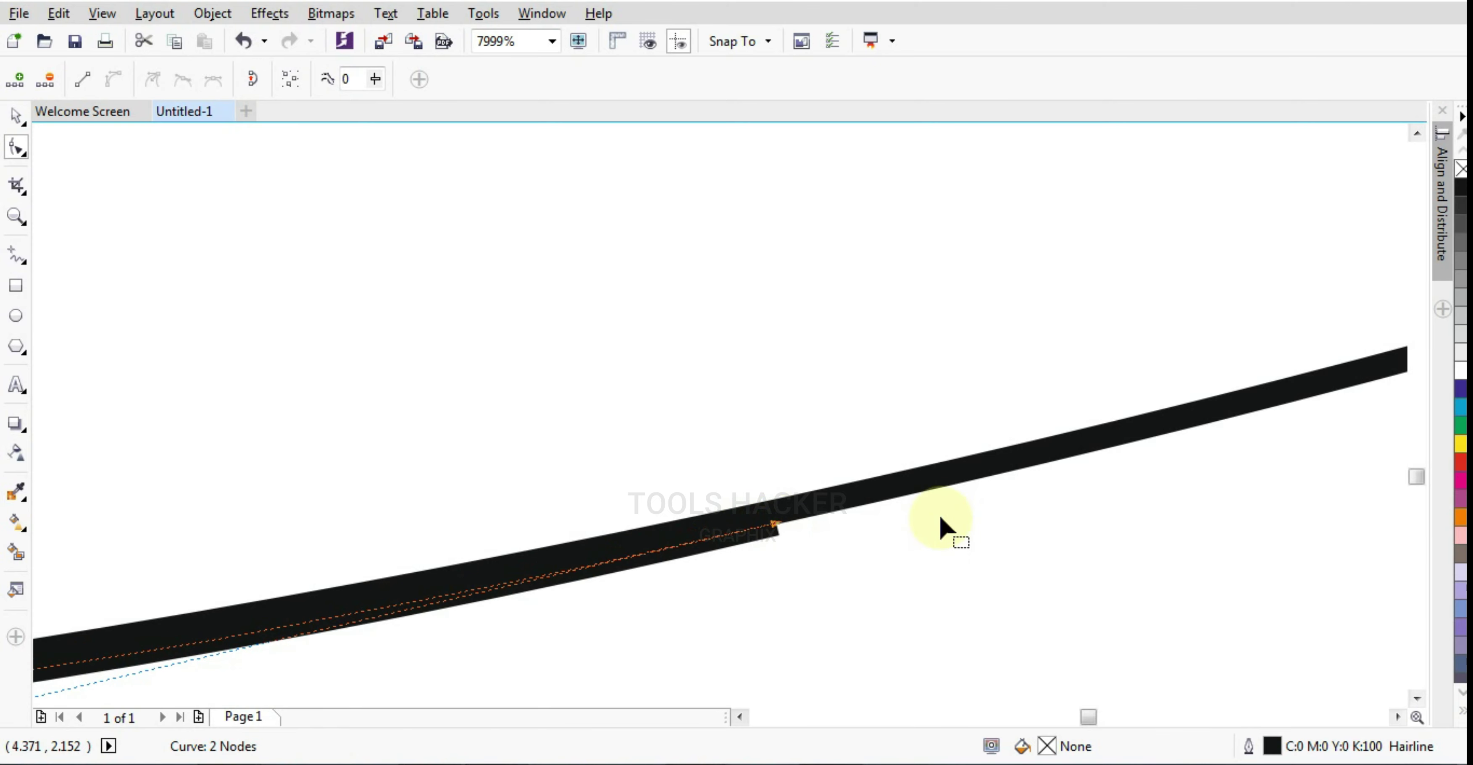
scroll(949, 552, "down", 3)
scroll(955, 546, "down", 3)
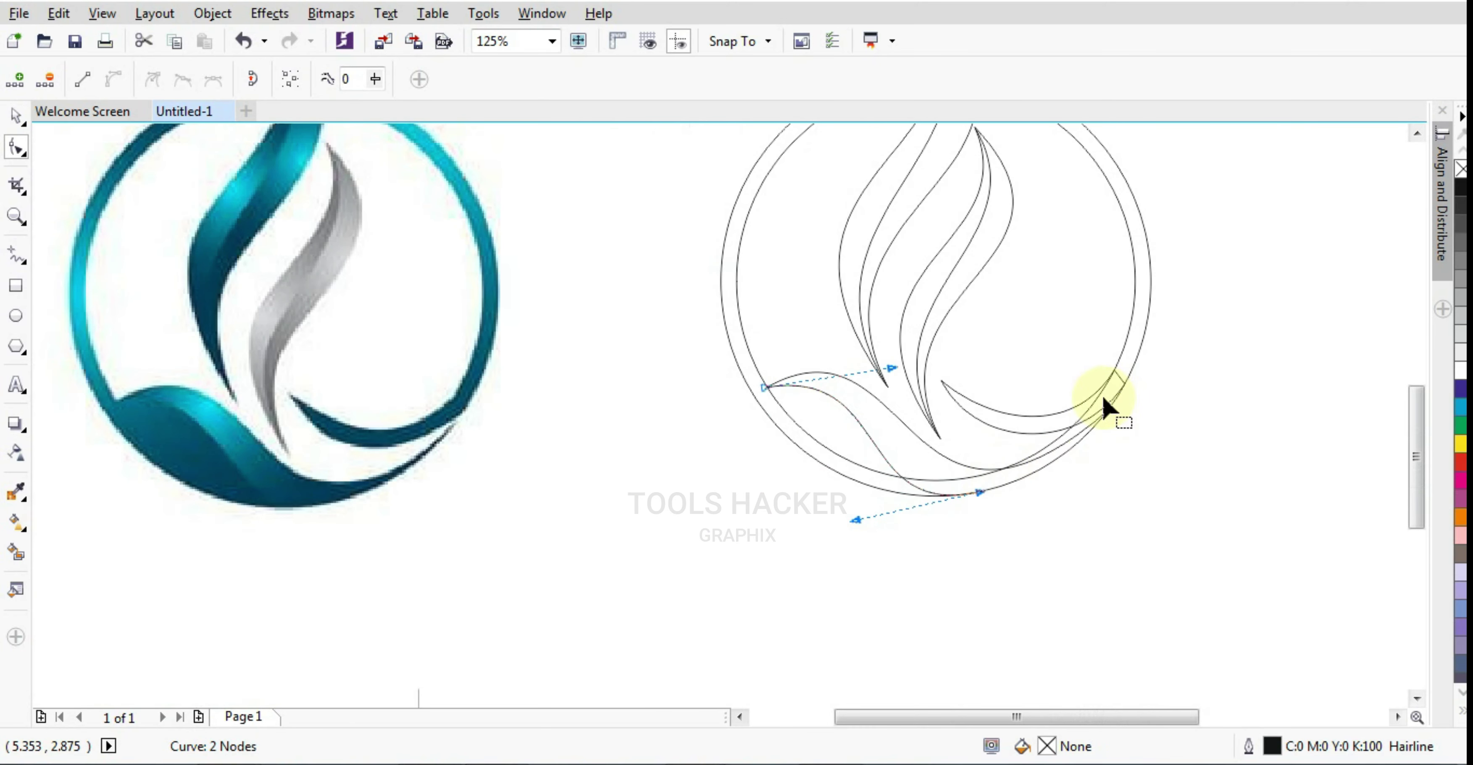
Extend the upper end node of the teal flame's middle curve out to the flame's top tip
scroll(1201, 349, "up", 3)
scroll(1202, 437, "down", 2)
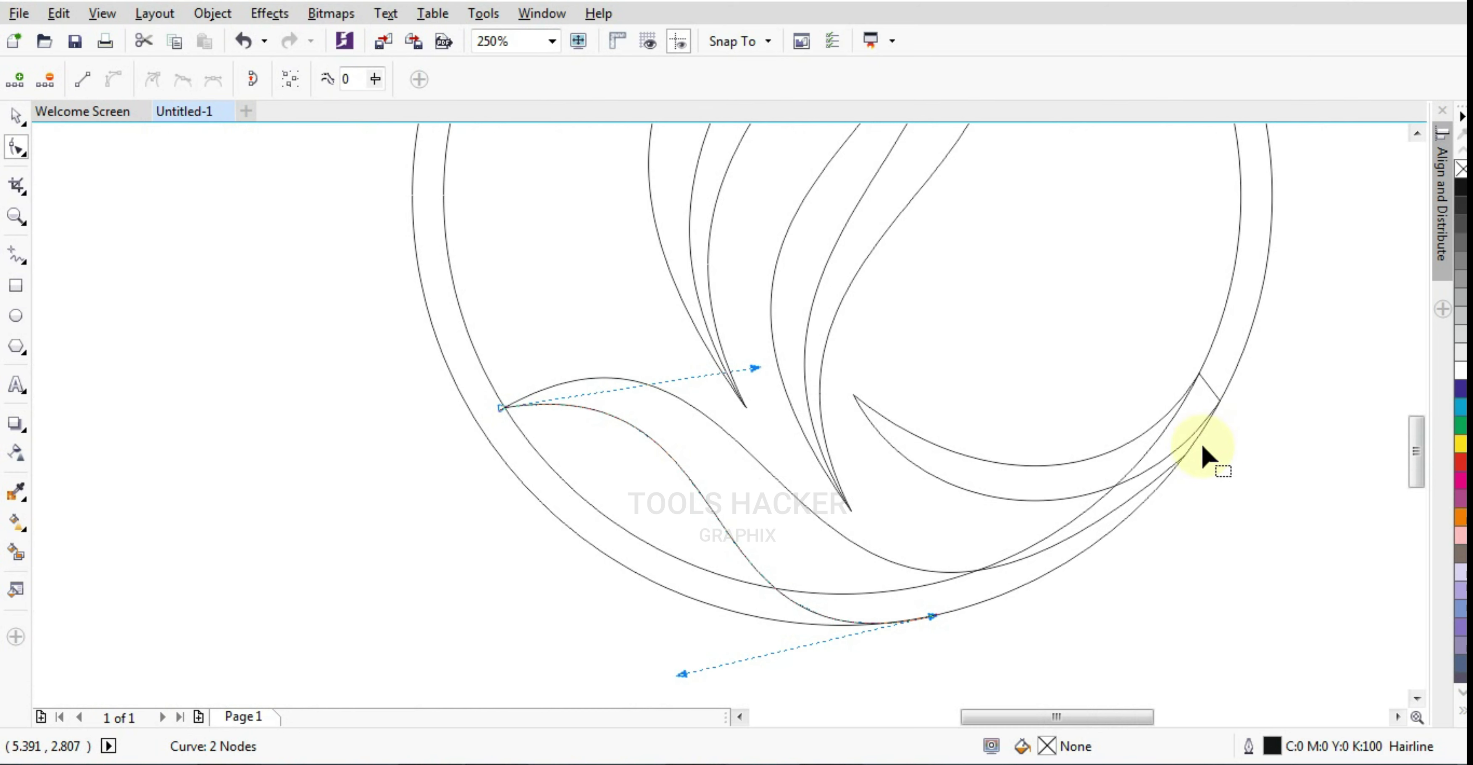
scroll(1201, 443, "down", 2)
scroll(1052, 237, "up", 3)
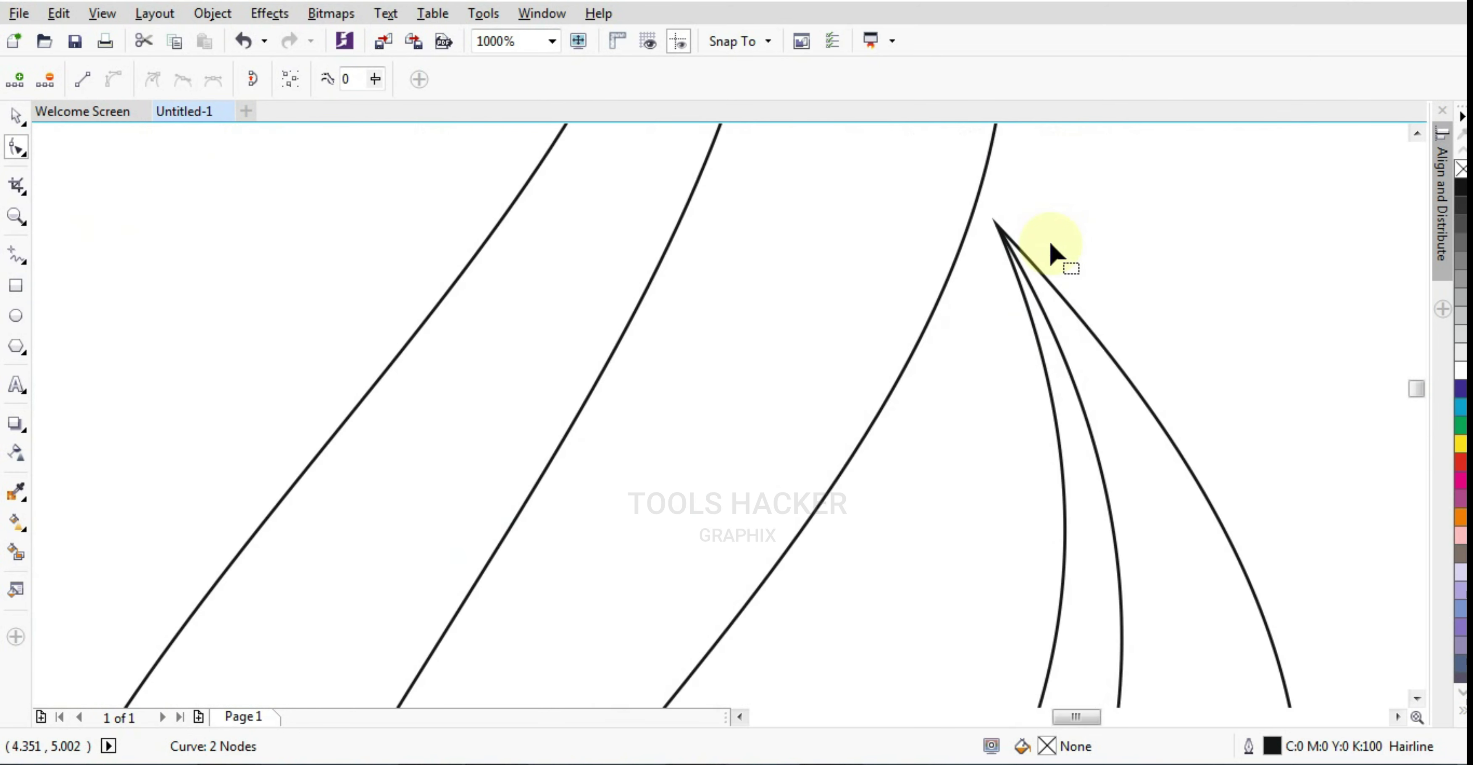
scroll(1048, 240, "down", 3)
scroll(999, 243, "up", 3)
scroll(900, 368, "up", 1)
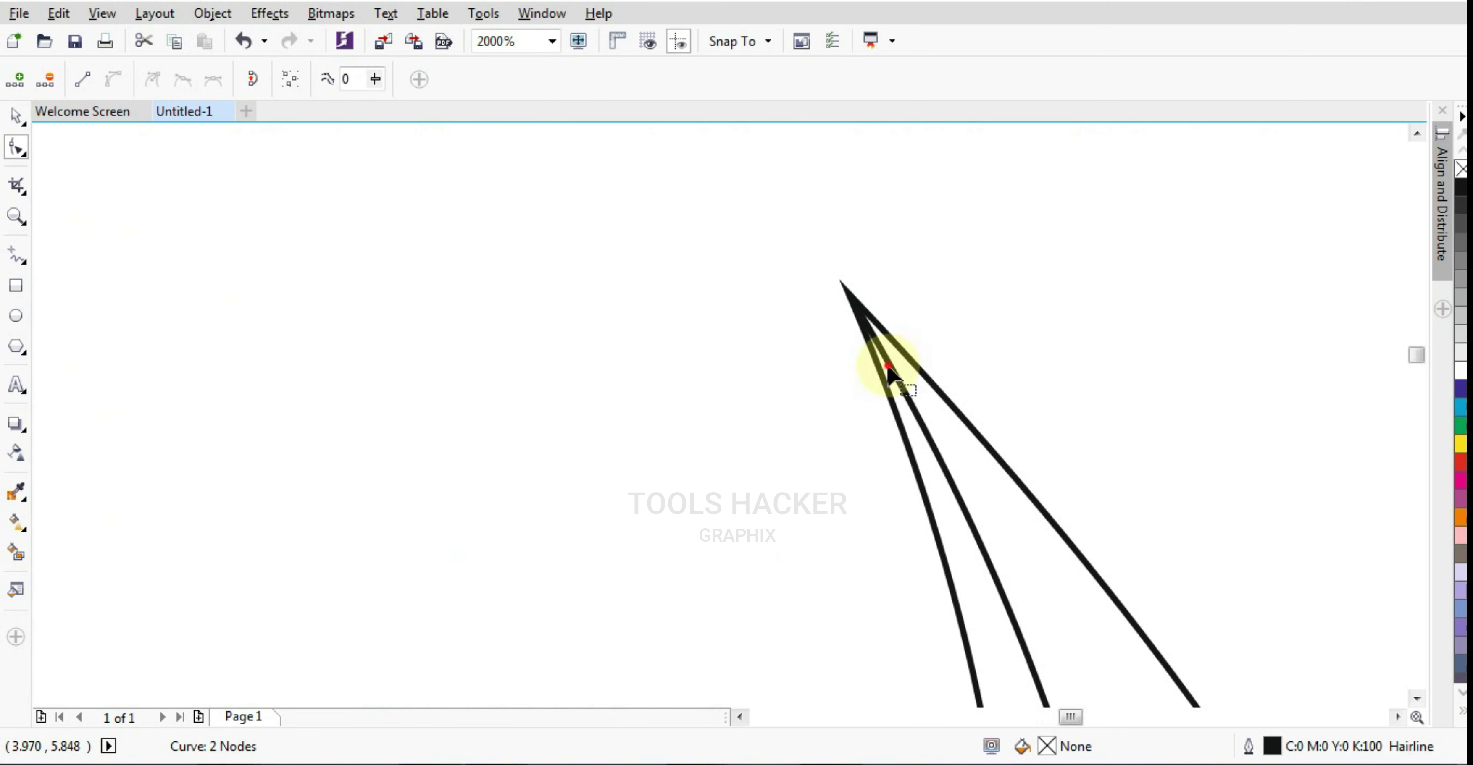
scroll(861, 302, "up", 2)
left_click_drag(815, 297, 791, 256)
scroll(924, 240, "down", 3)
scroll(943, 294, "down", 1)
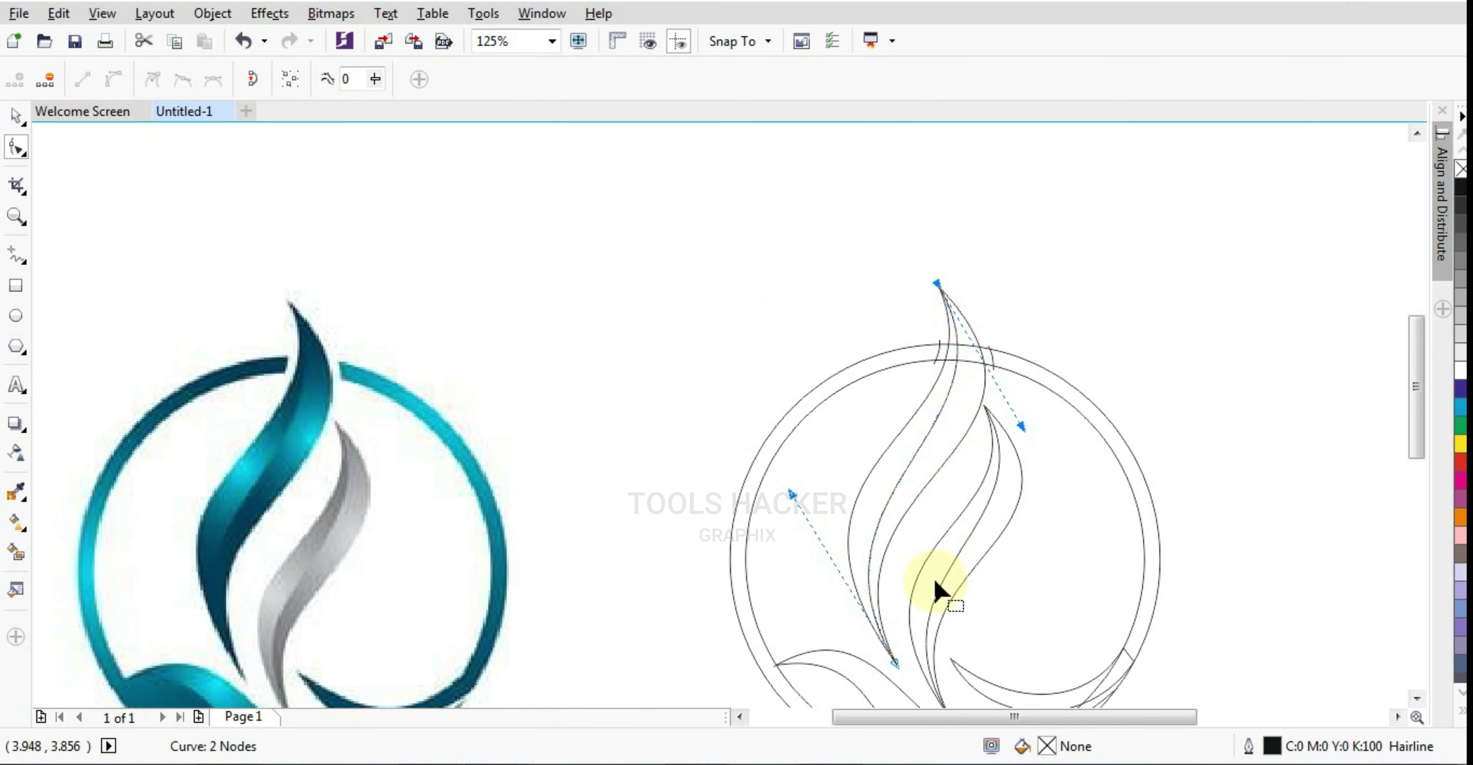
Extend the lower end node of the teal flame's middle curve down to the flame's bottom tip
scroll(888, 672, "up", 4)
scroll(858, 352, "down", 2)
scroll(856, 365, "up", 4)
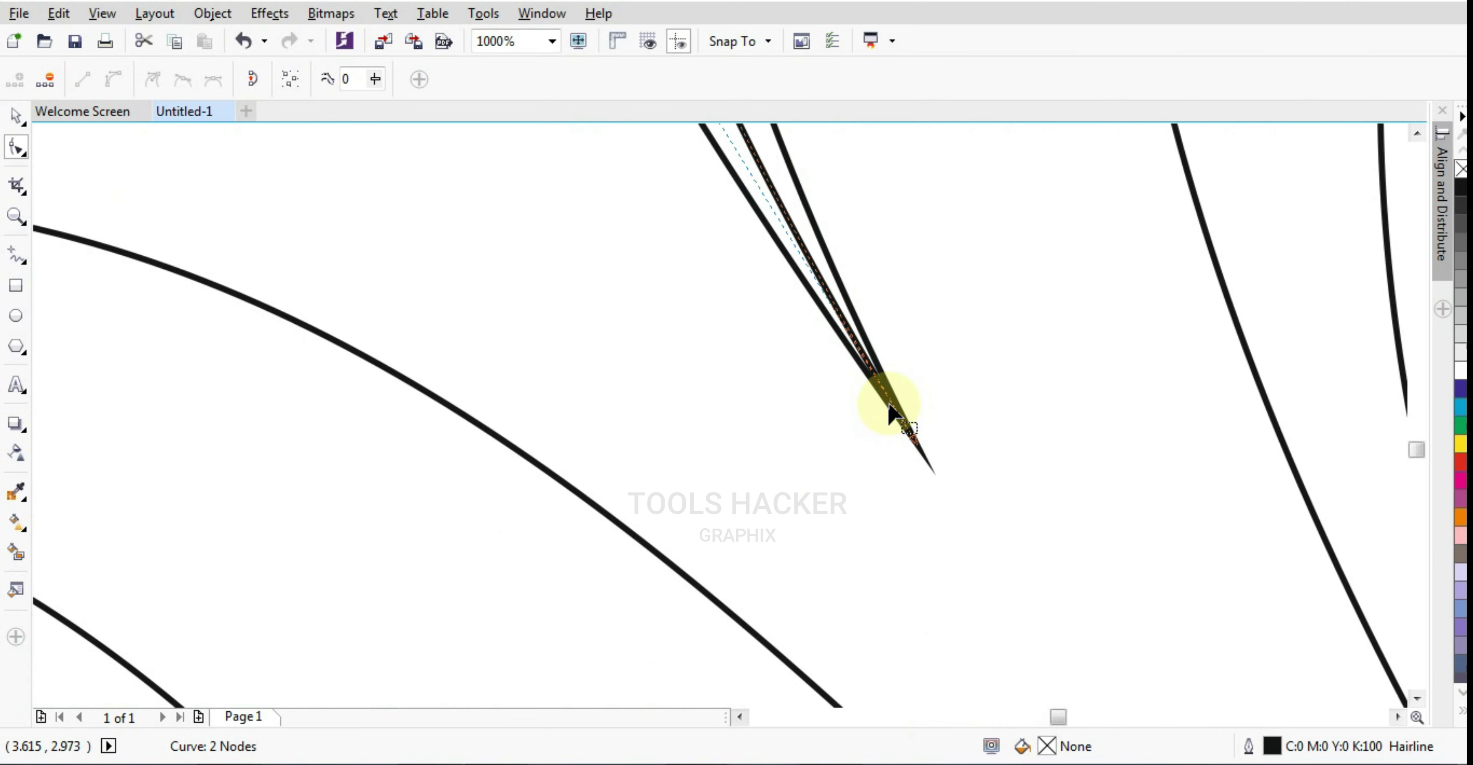
left_click_drag(994, 553, 1062, 675)
scroll(977, 500, "down", 3)
scroll(953, 517, "down", 3)
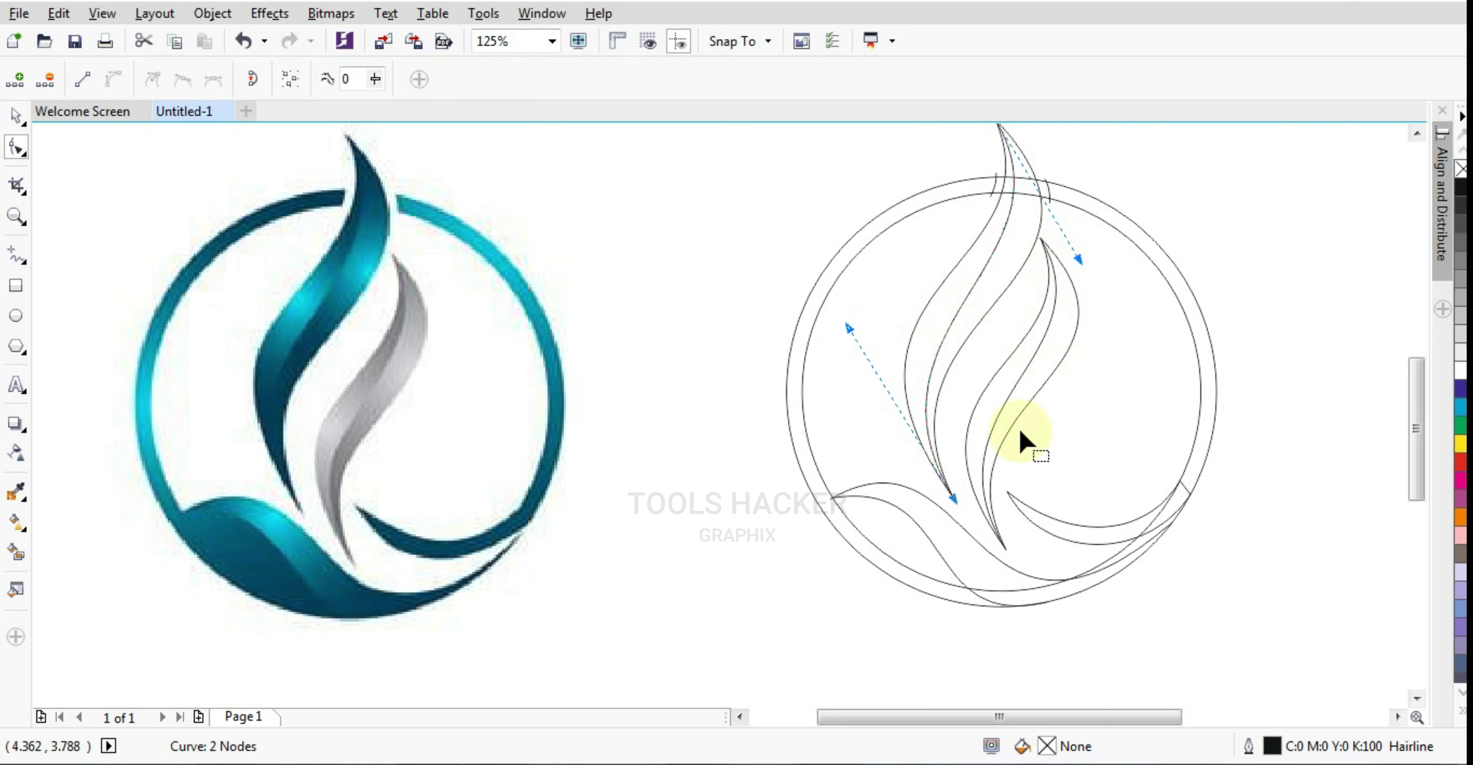
Extend the lower end node of the grey flame's middle curve down to the flame's bottom tip
scroll(1020, 441, "up", 2)
scroll(977, 572, "up", 2)
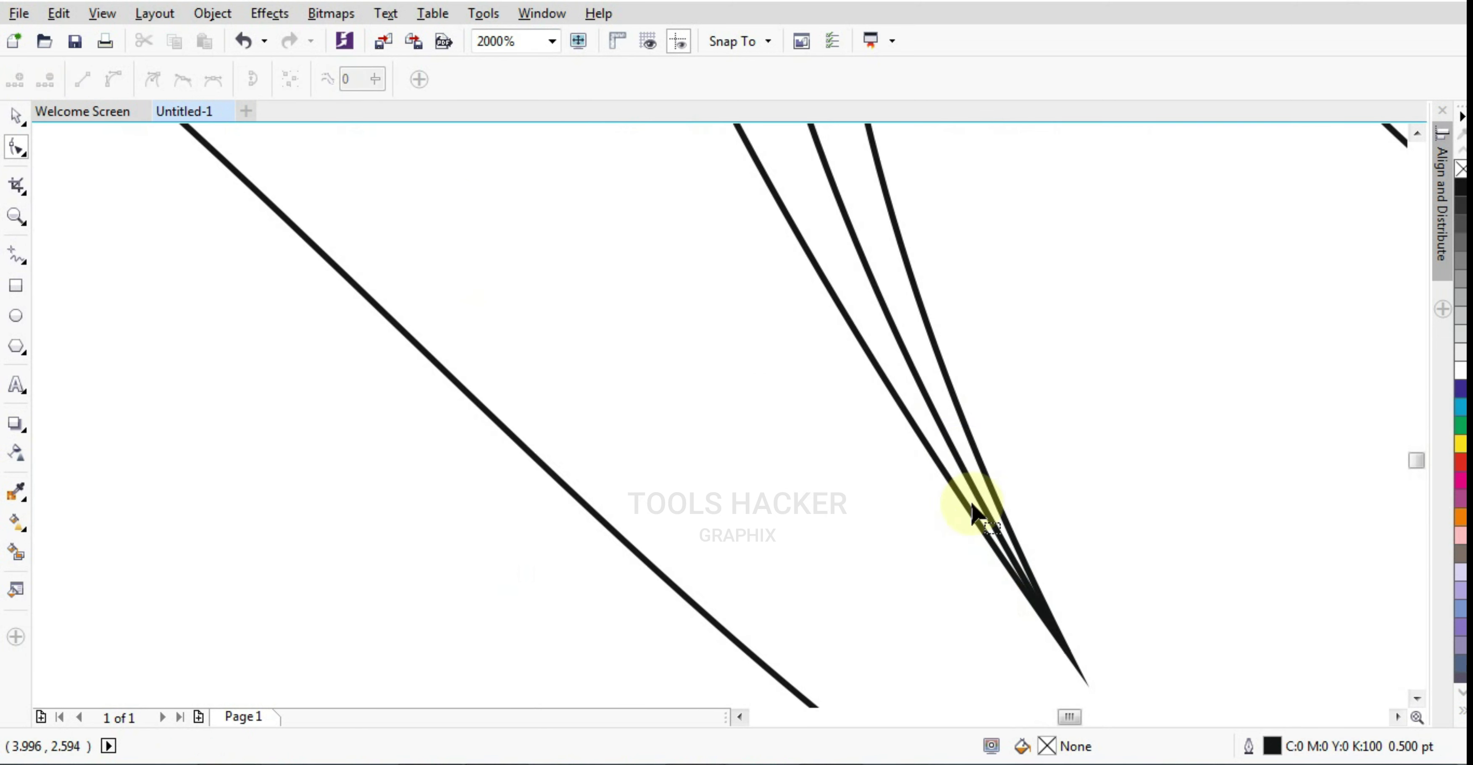
left_click(933, 408)
scroll(940, 391, "down", 1)
scroll(969, 444, "up", 1)
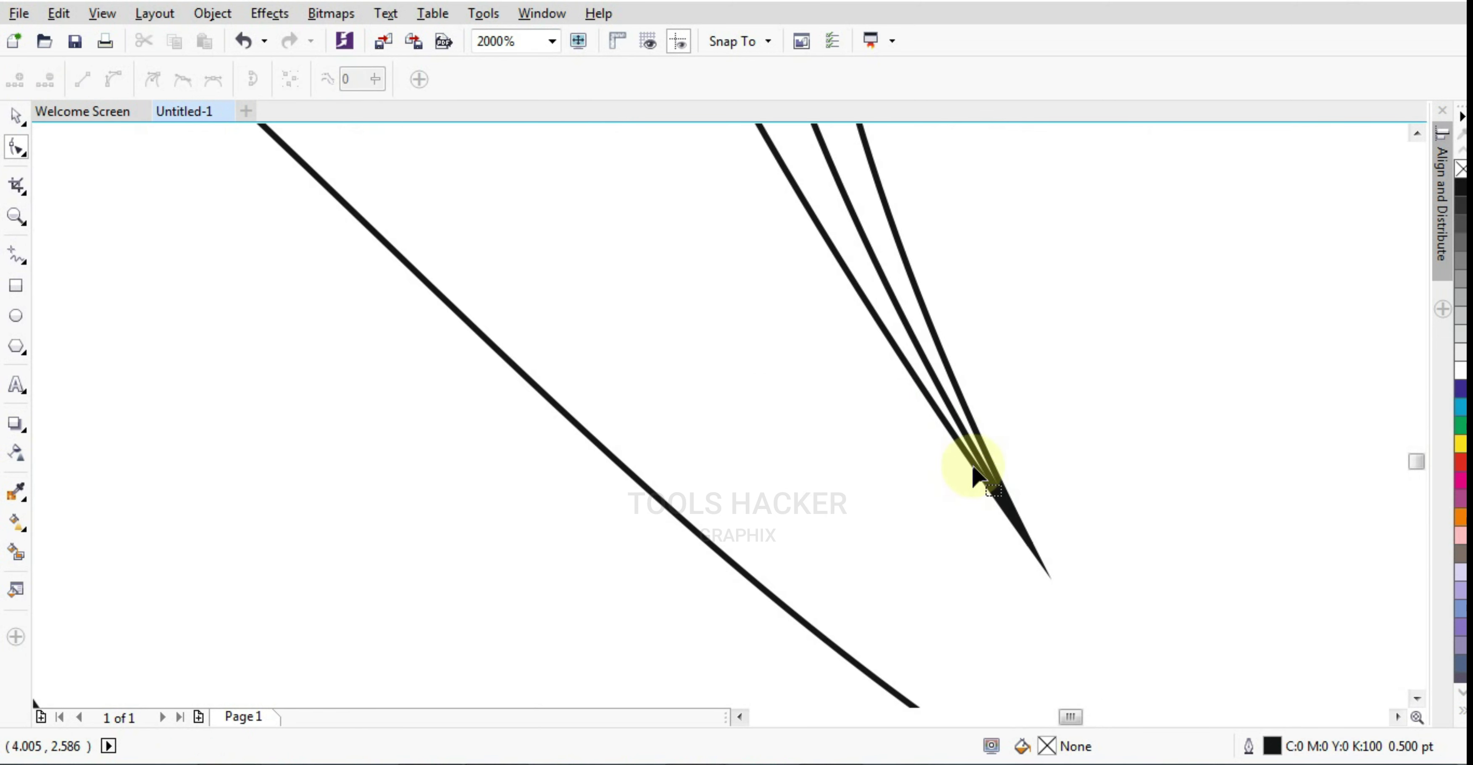
left_click(892, 296)
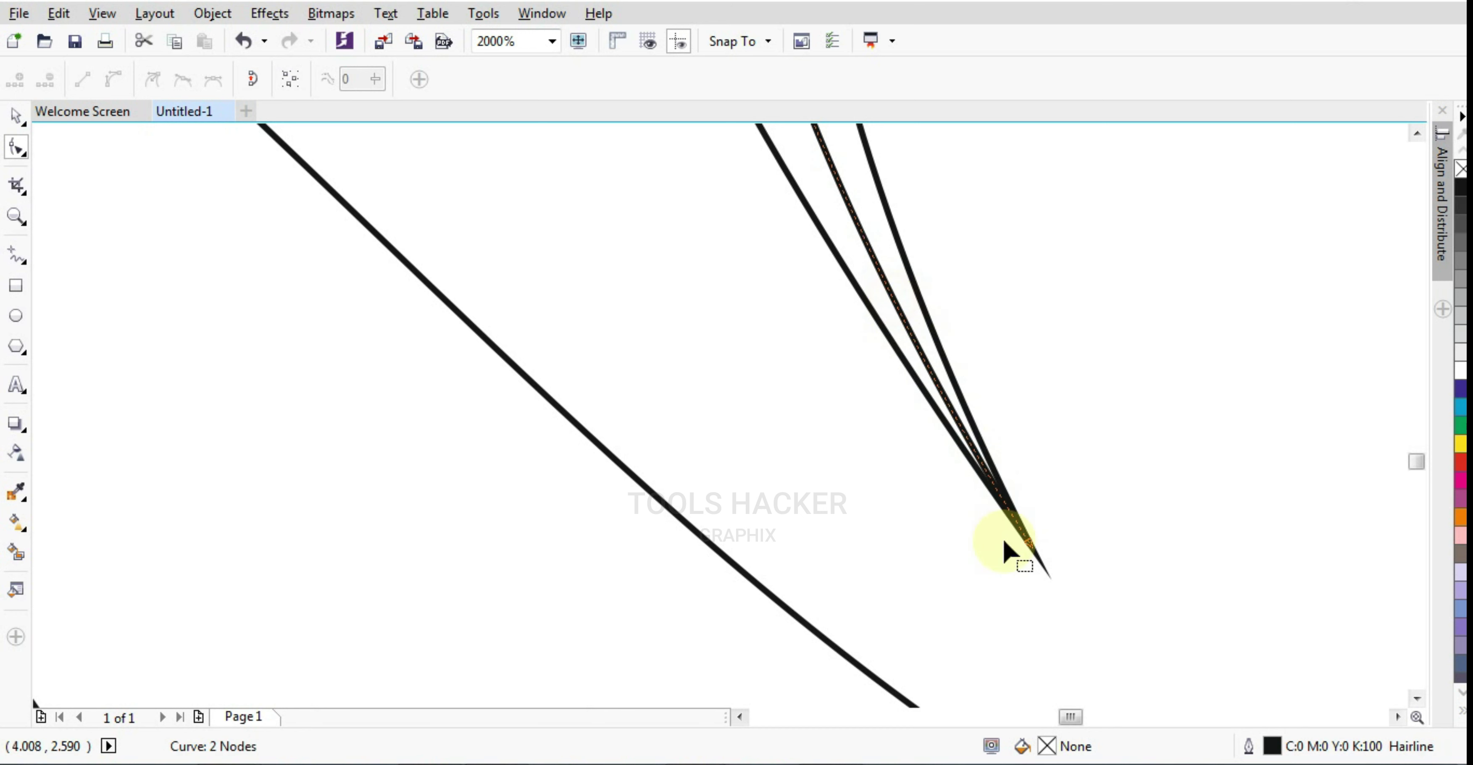
scroll(1029, 543, "up", 3)
left_click_drag(1024, 547, 1127, 664)
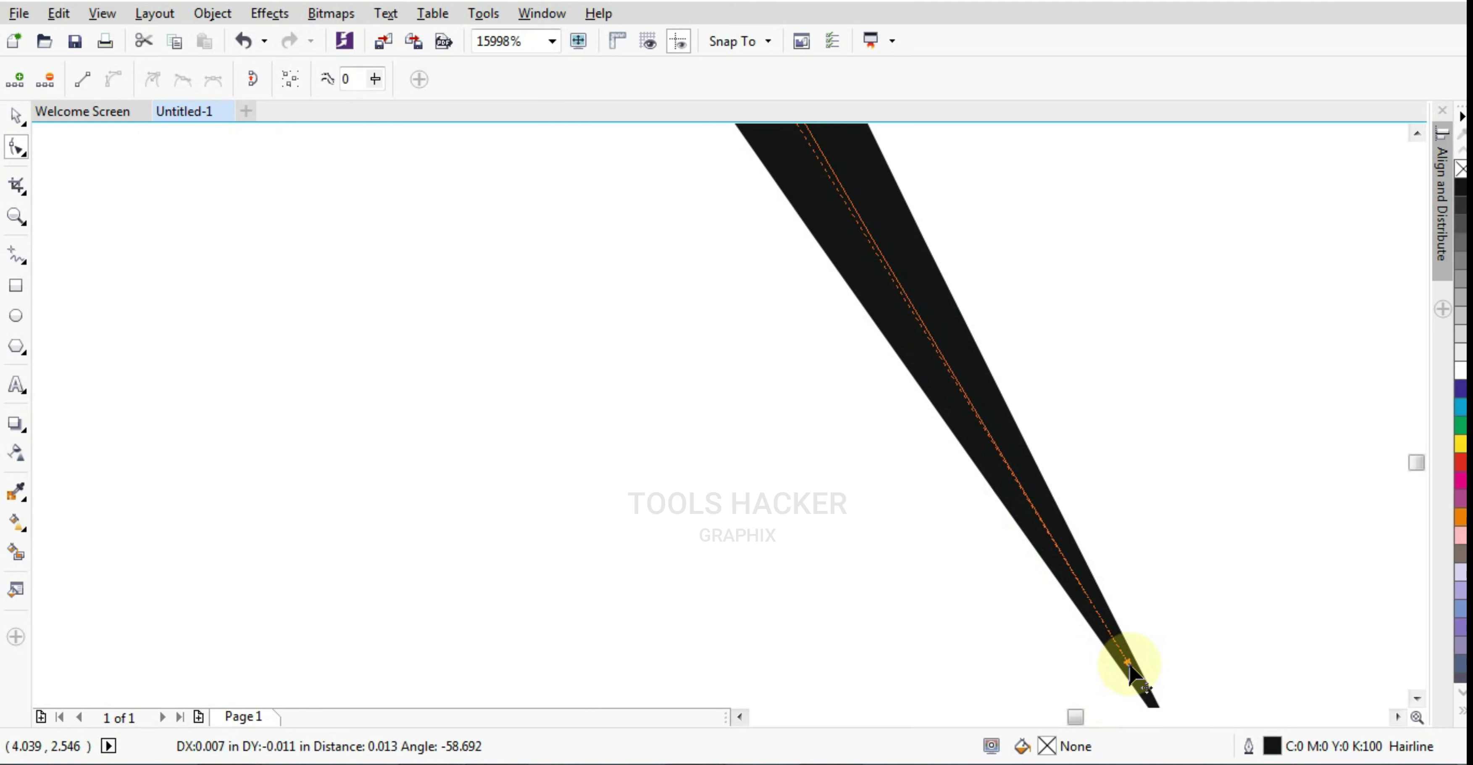
scroll(1012, 438, "down", 10)
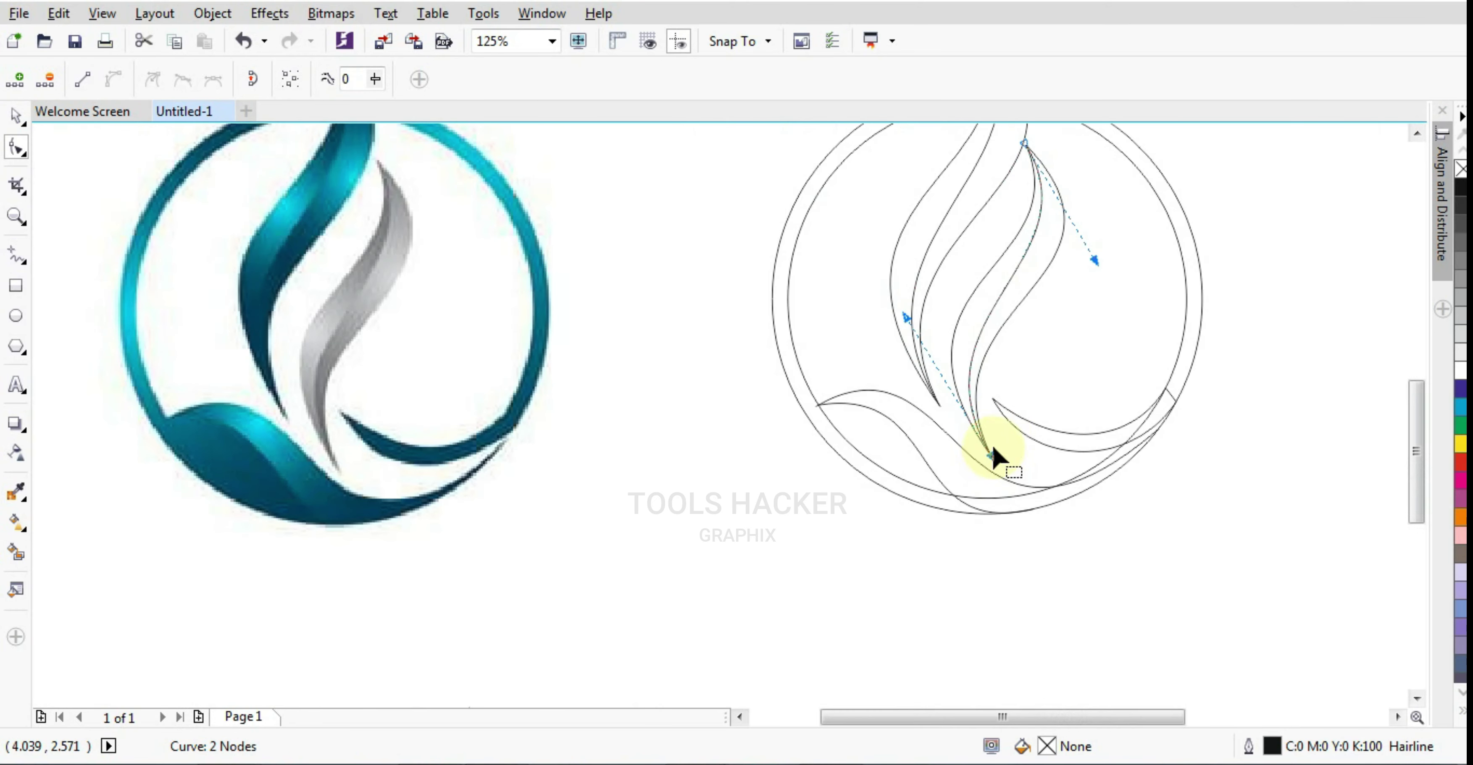
Extend the upper end node of the grey flame's middle curve up to the flame's top tip
scroll(997, 400, "down", 1)
scroll(972, 223, "up", 10)
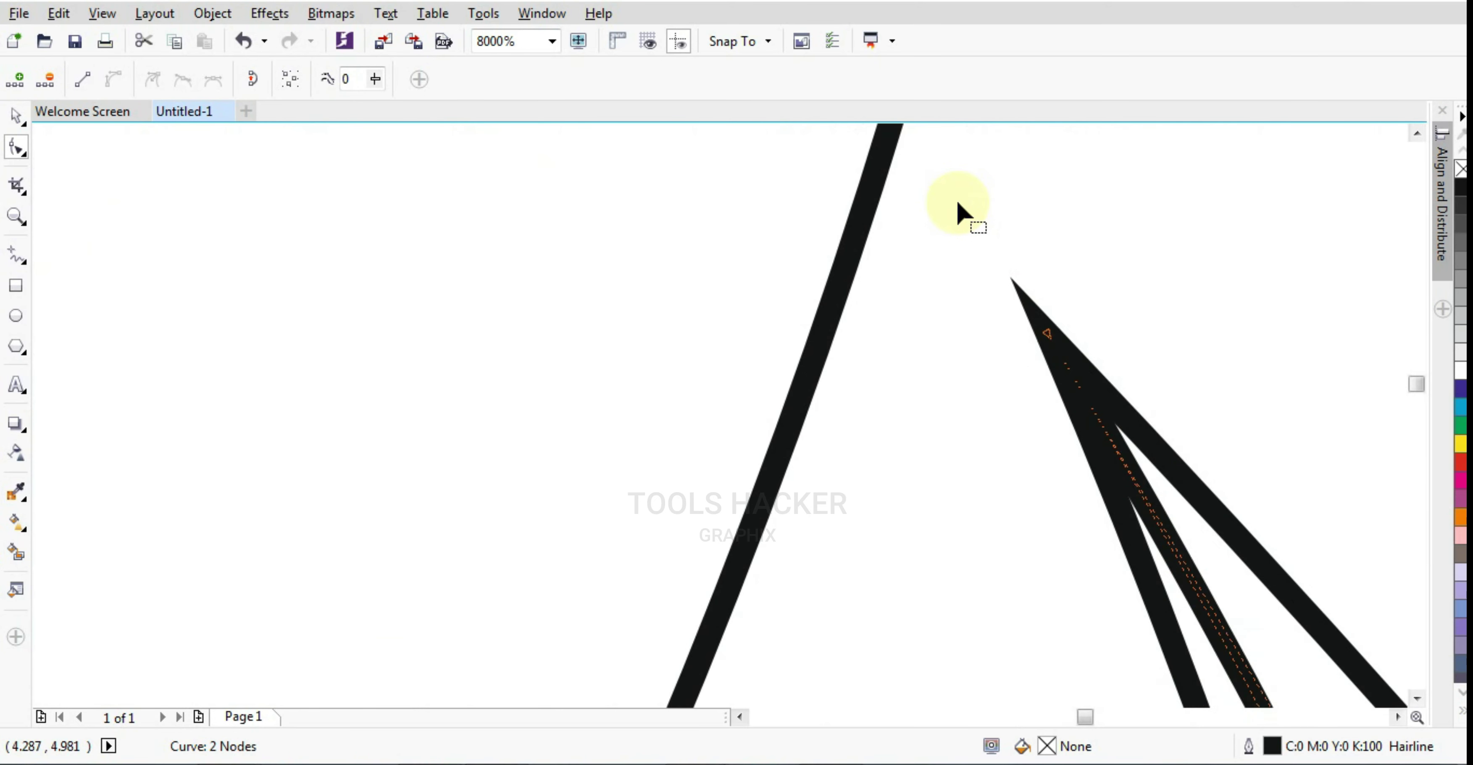
scroll(998, 229, "up", 1)
left_click_drag(1096, 444, 1032, 338)
scroll(1032, 338, "down", 4)
scroll(1025, 337, "down", 4)
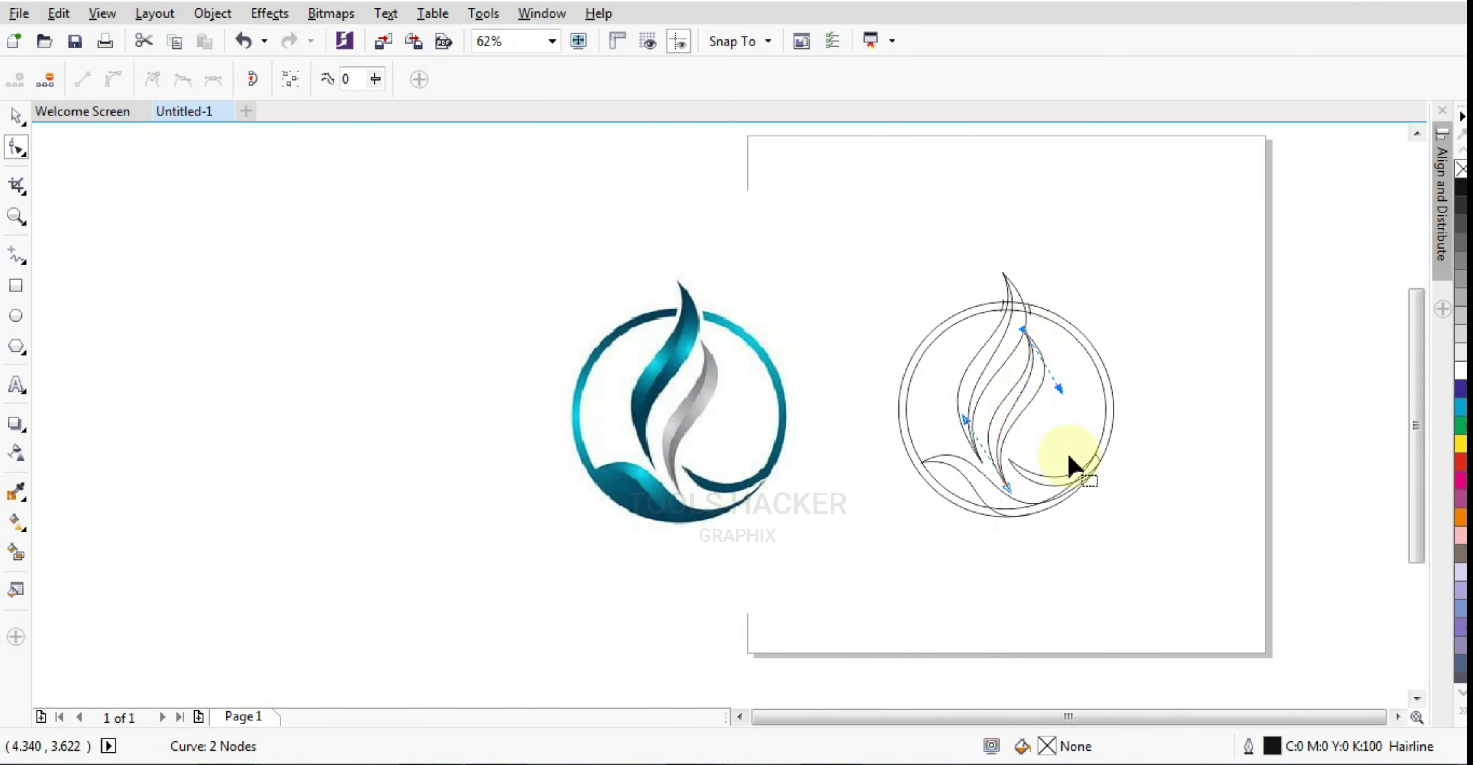
Move the right end node of the large leaf's top curve onto the ring's outer circle
scroll(1087, 472, "up", 3)
scroll(1104, 469, "up", 1)
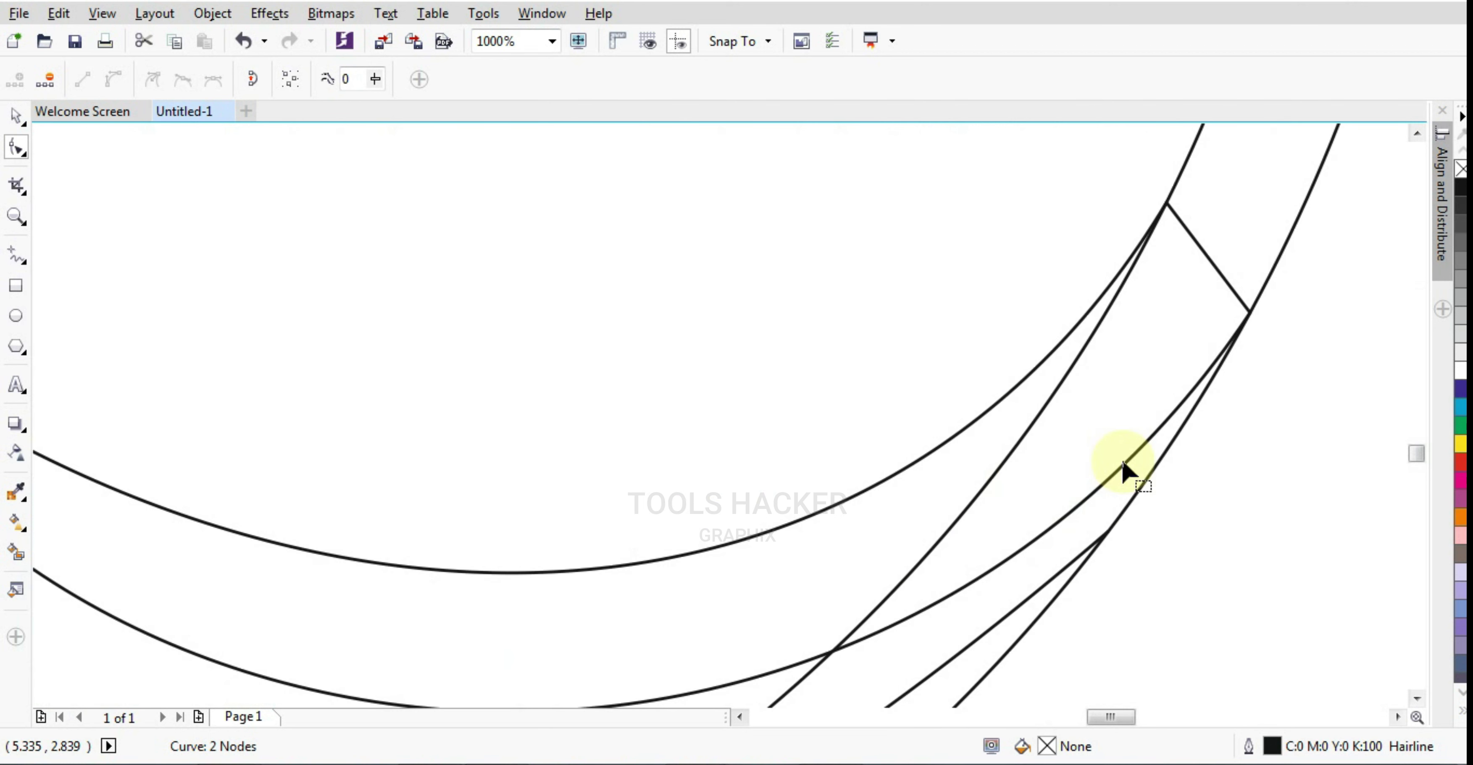
scroll(1137, 274, "up", 1)
scroll(1174, 247, "down", 1)
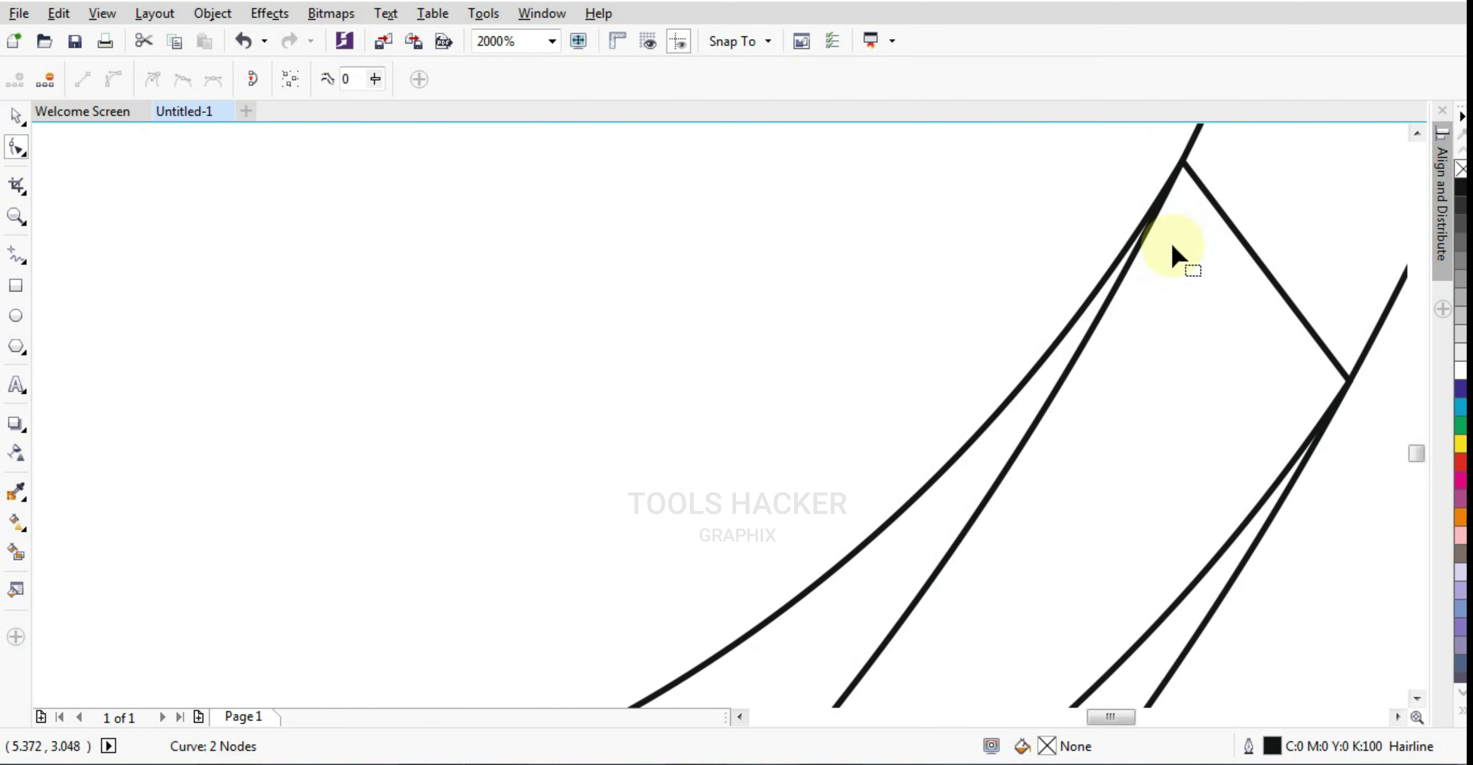
scroll(1155, 321, "down", 1)
scroll(1125, 415, "up", 2)
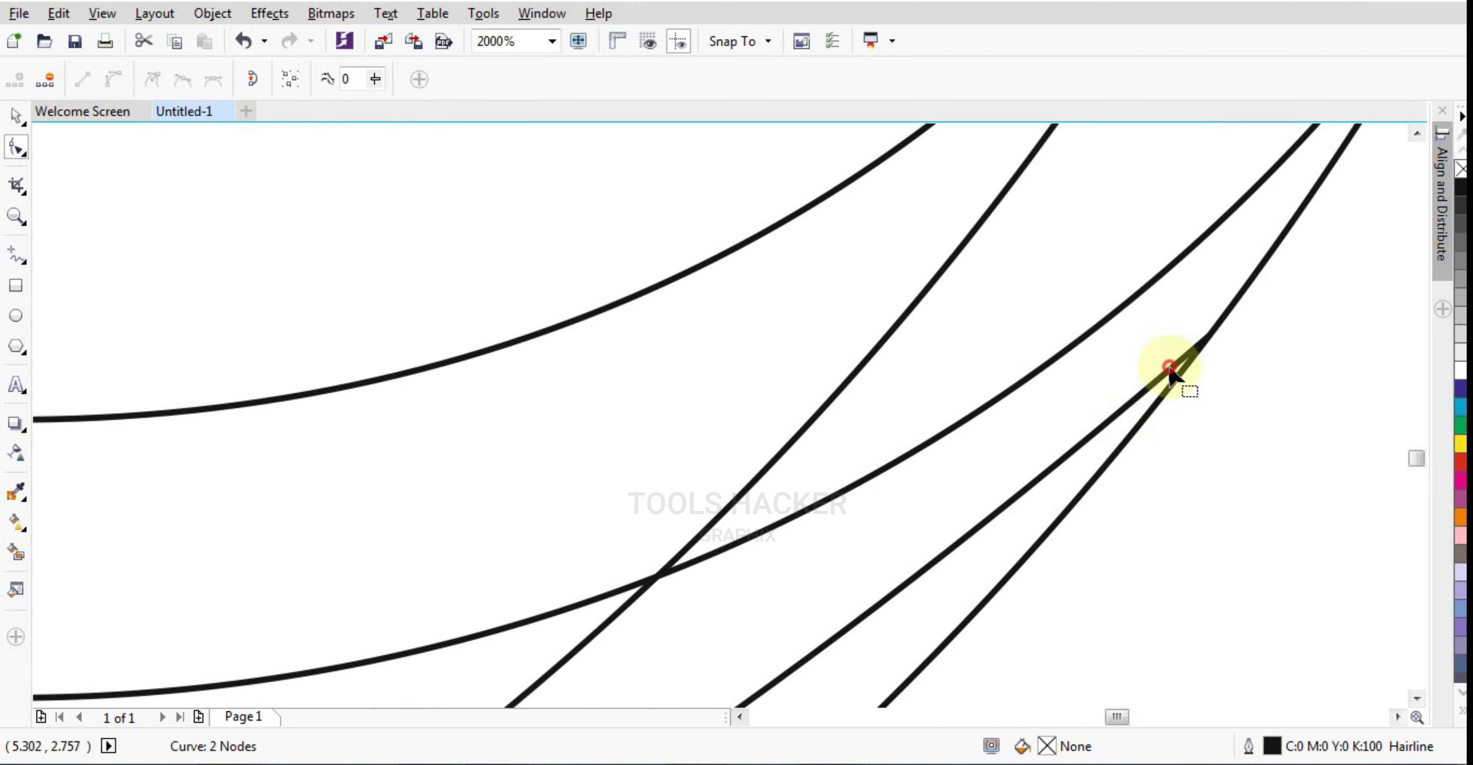
scroll(1169, 369, "up", 1)
left_click_drag(1182, 308, 1199, 298)
scroll(1198, 345, "down", 1)
scroll(1198, 346, "down", 5)
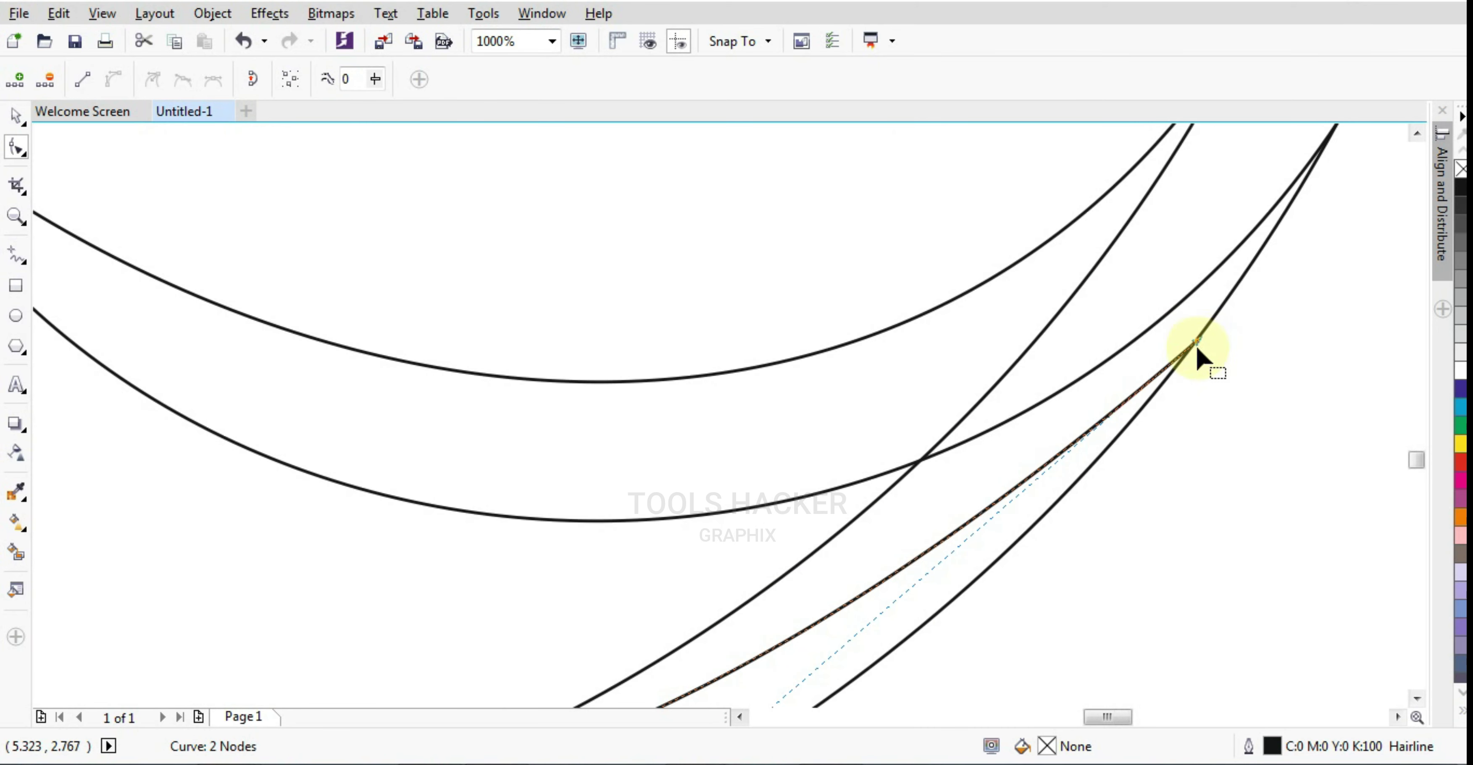
scroll(853, 341, "up", 3)
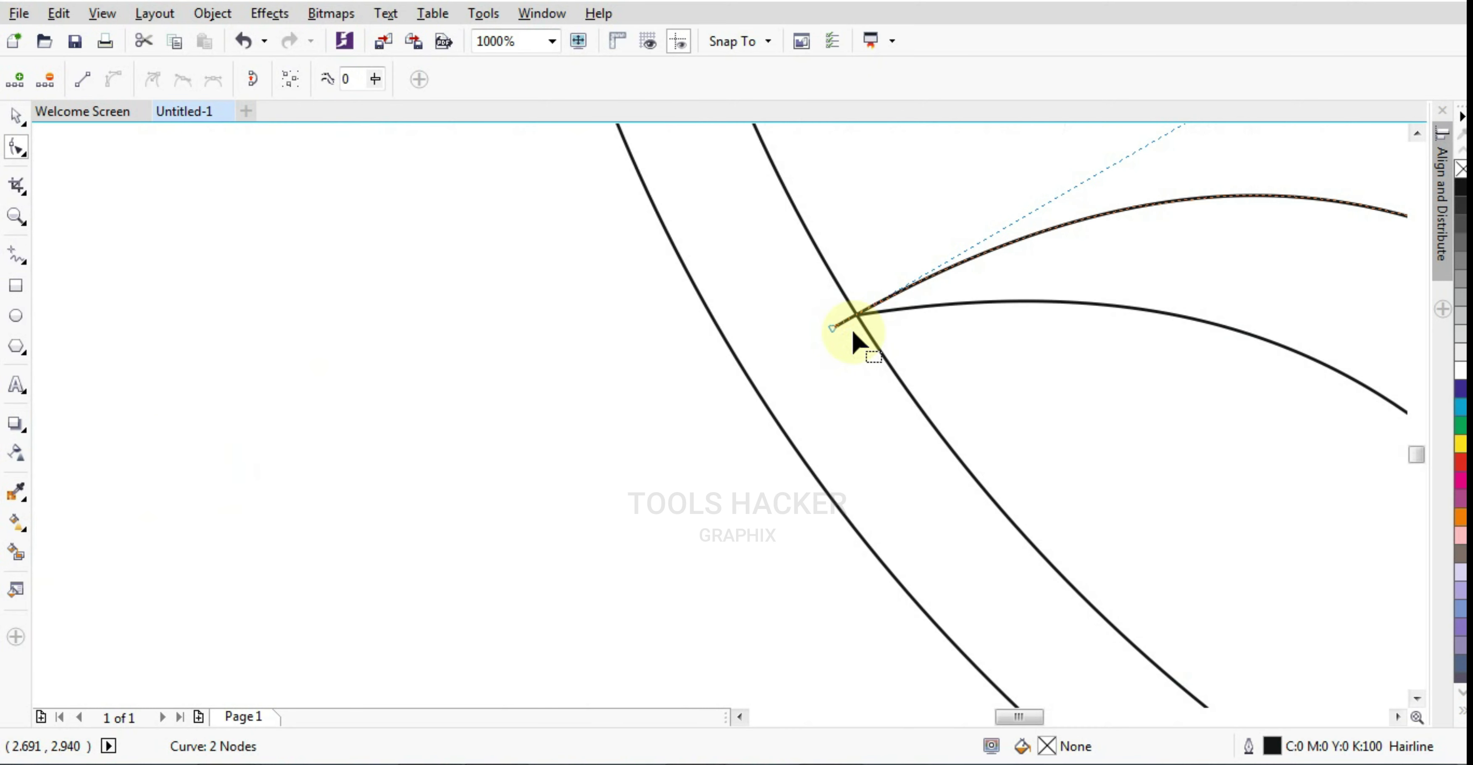
scroll(855, 329, "down", 4)
scroll(865, 352, "up", 1)
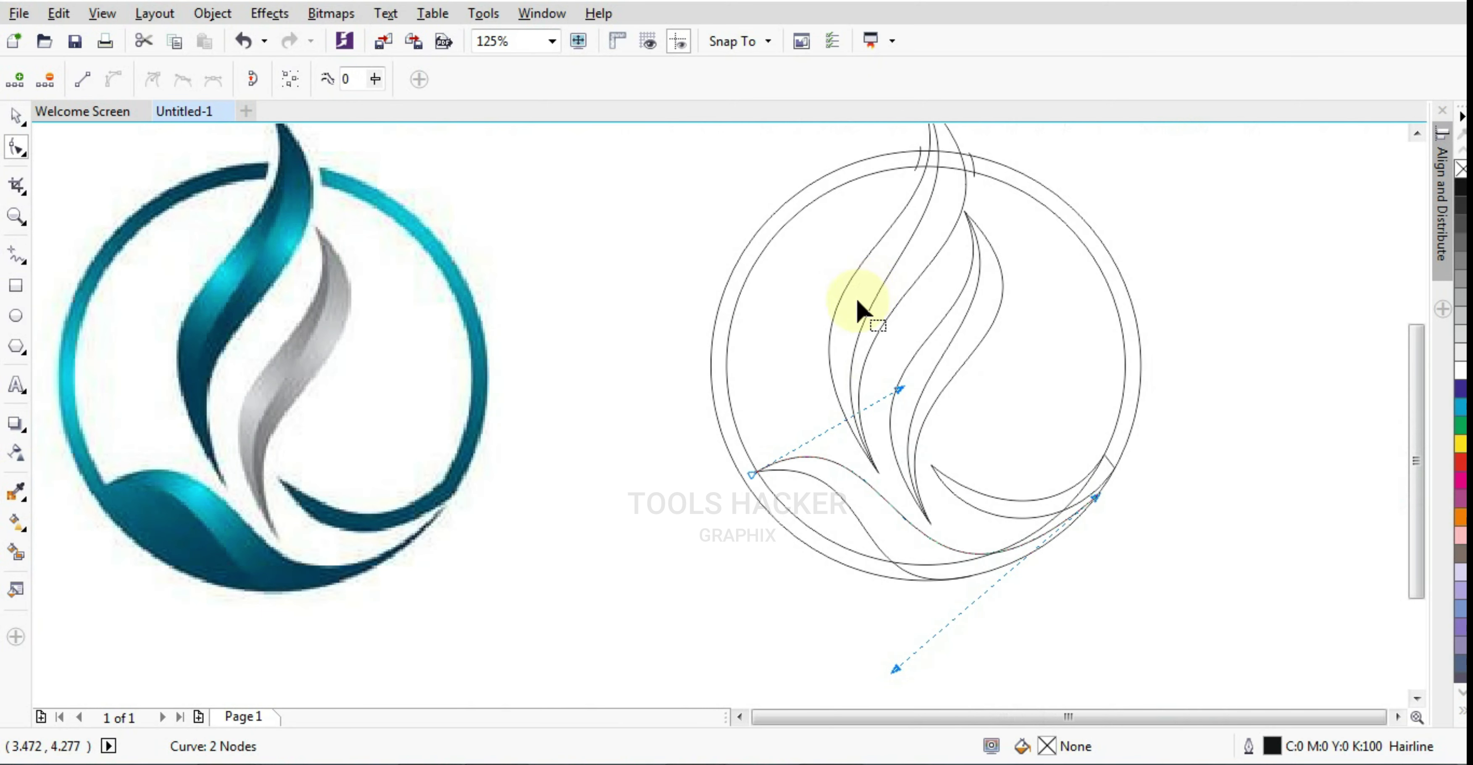
scroll(856, 297, "down", 1)
left_click(16, 115)
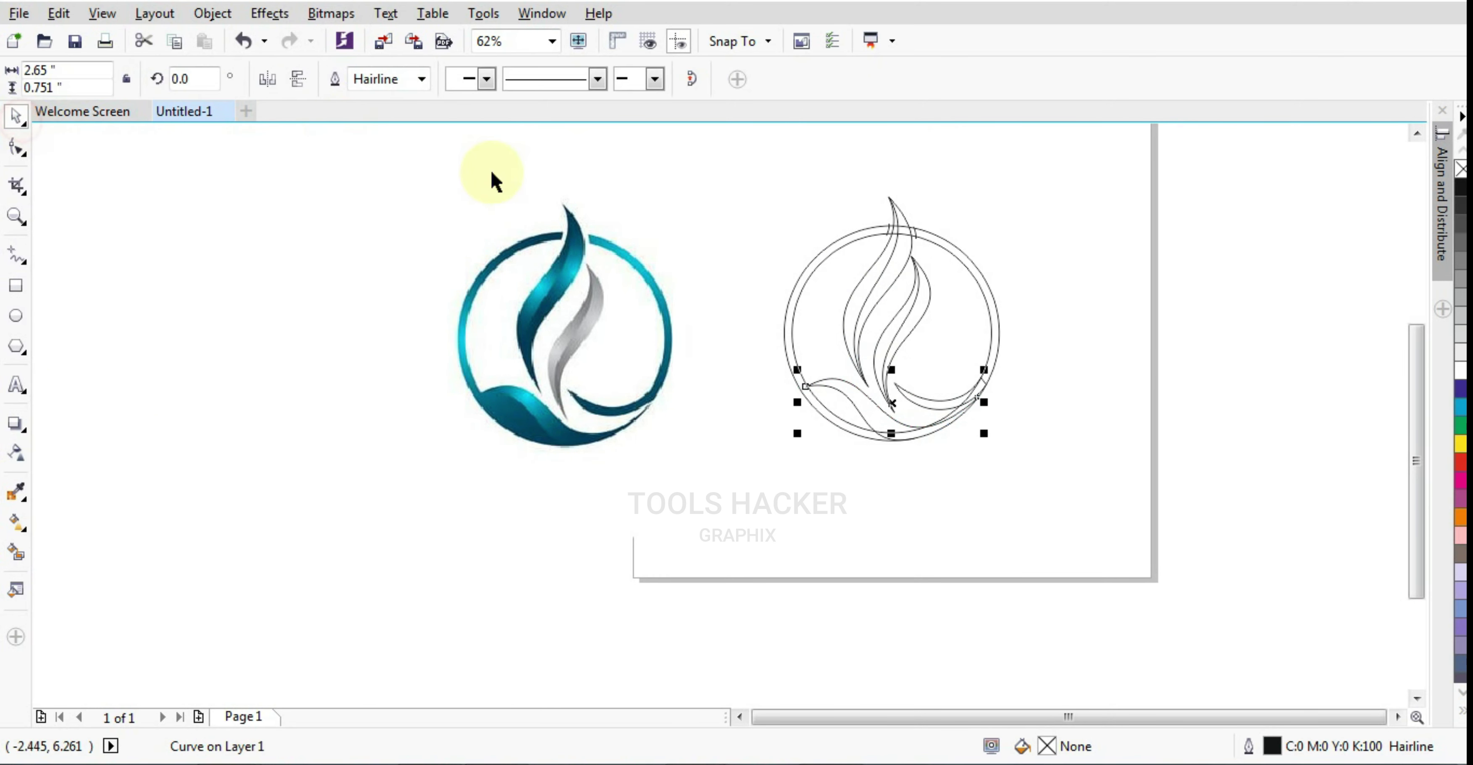
left_click(493, 180)
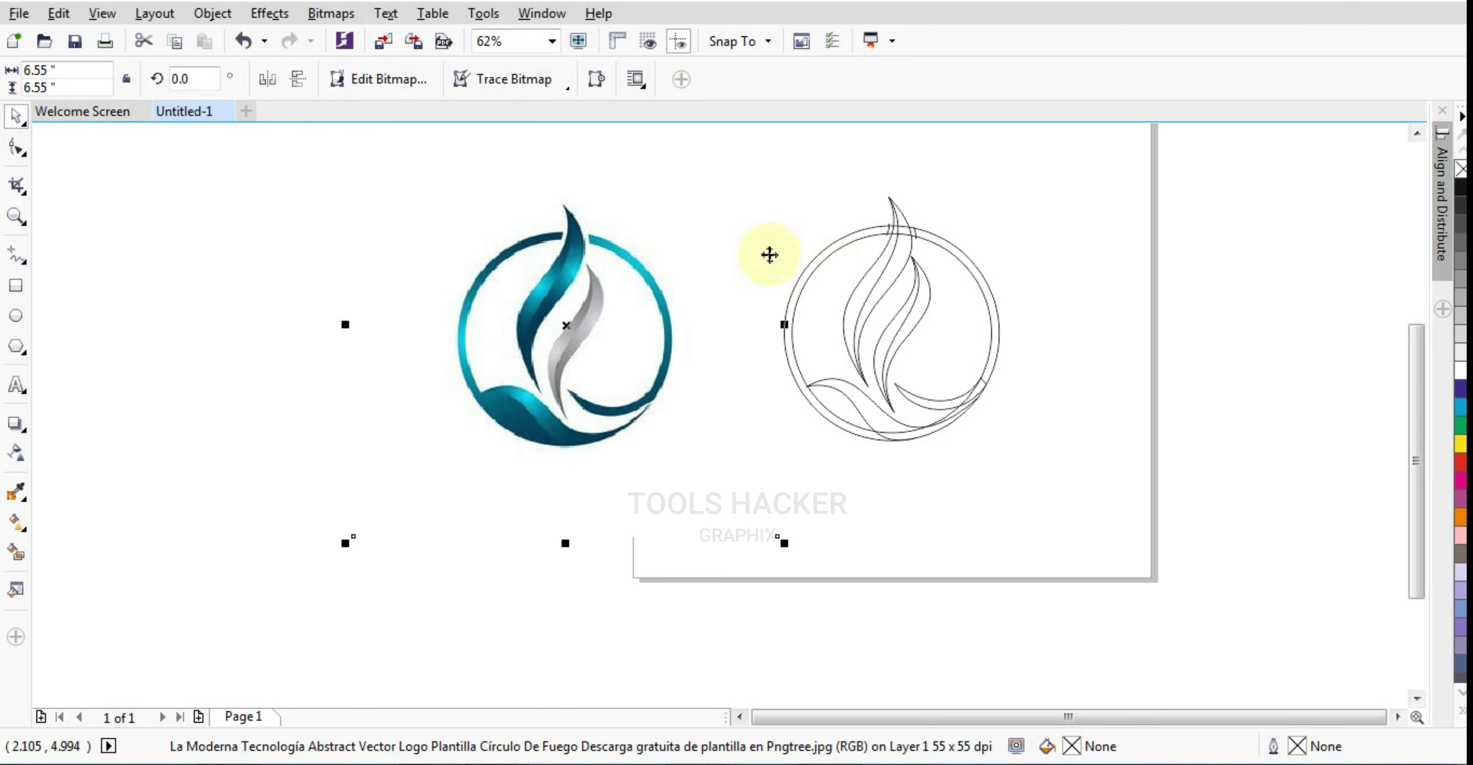
Smart Fill the ring's left arc and the large leaf's lower-left area in blue-grey with a 0.567 pt black outline
scroll(769, 253, "up", 1)
left_click(16, 554)
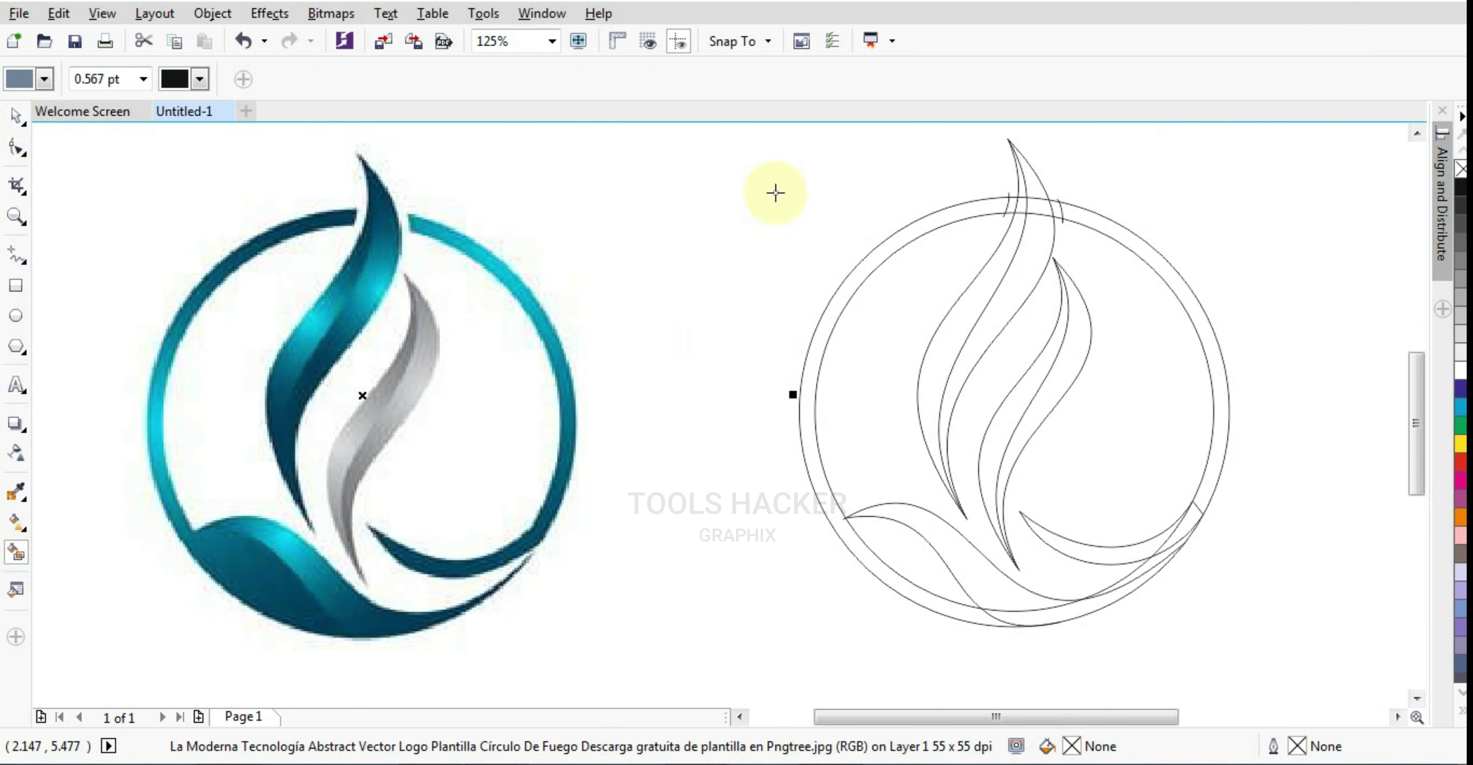
left_click(872, 259)
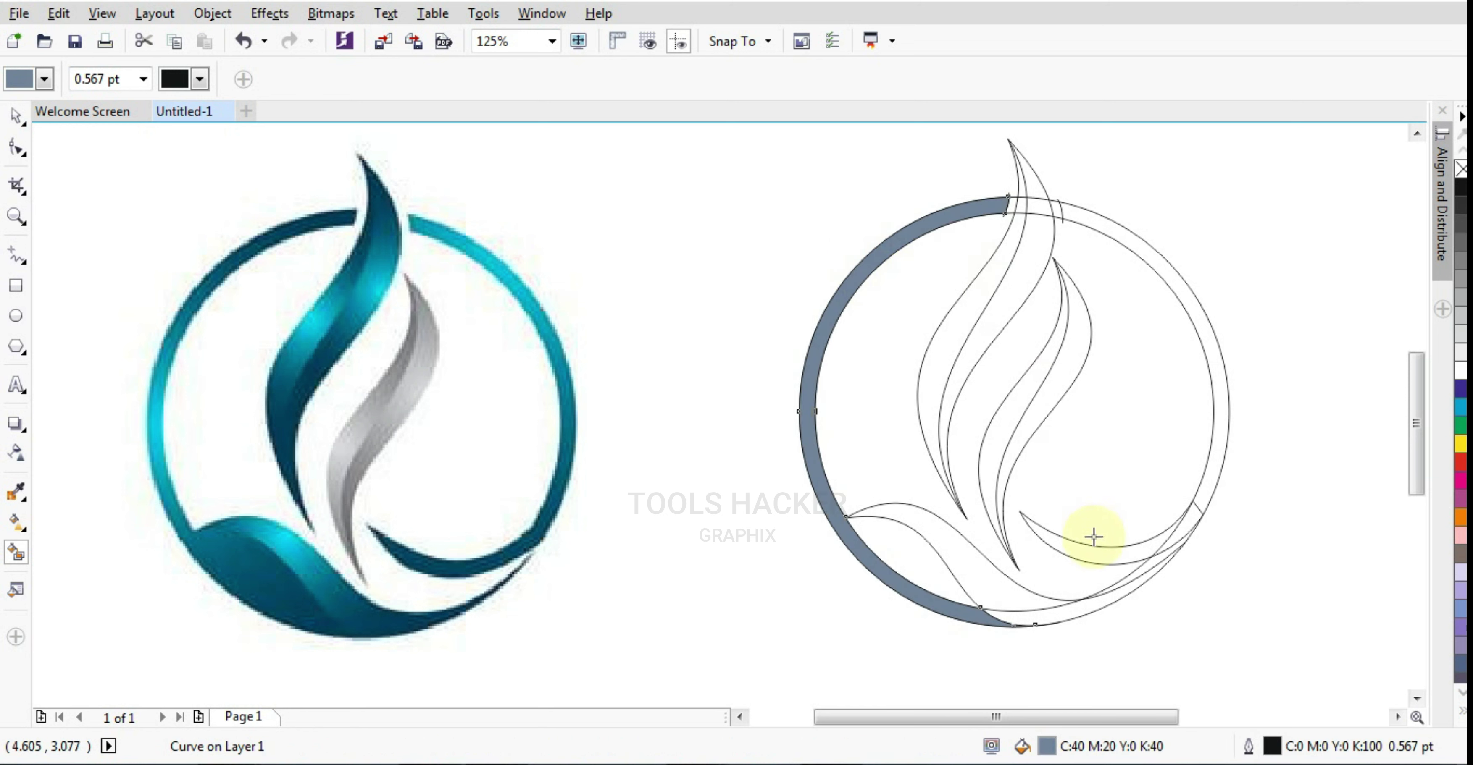
left_click(927, 575)
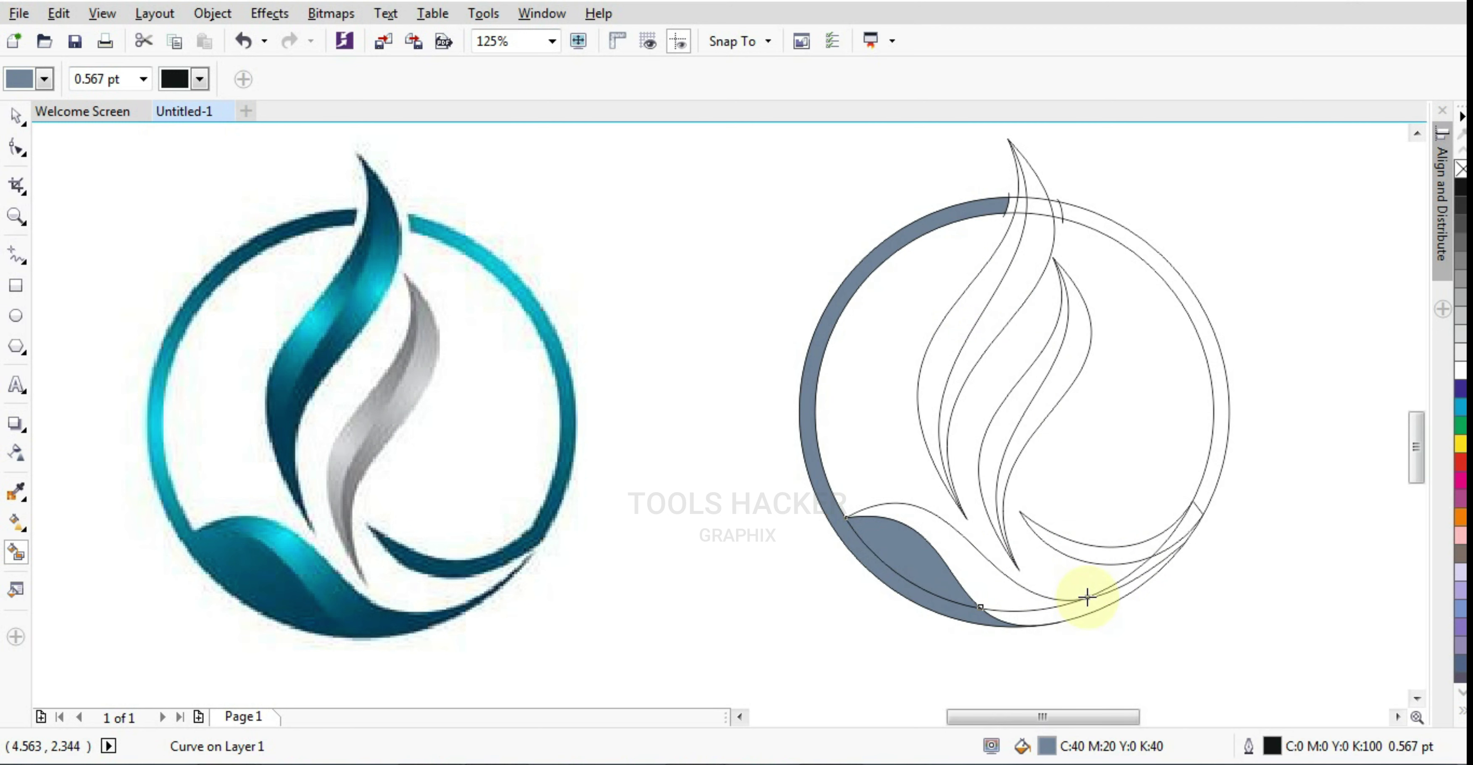
Smart Fill the small crescent at the lower right and the ring's right arc in the same blue-grey
scroll(1084, 572, "up", 2)
scroll(1092, 532, "down", 2)
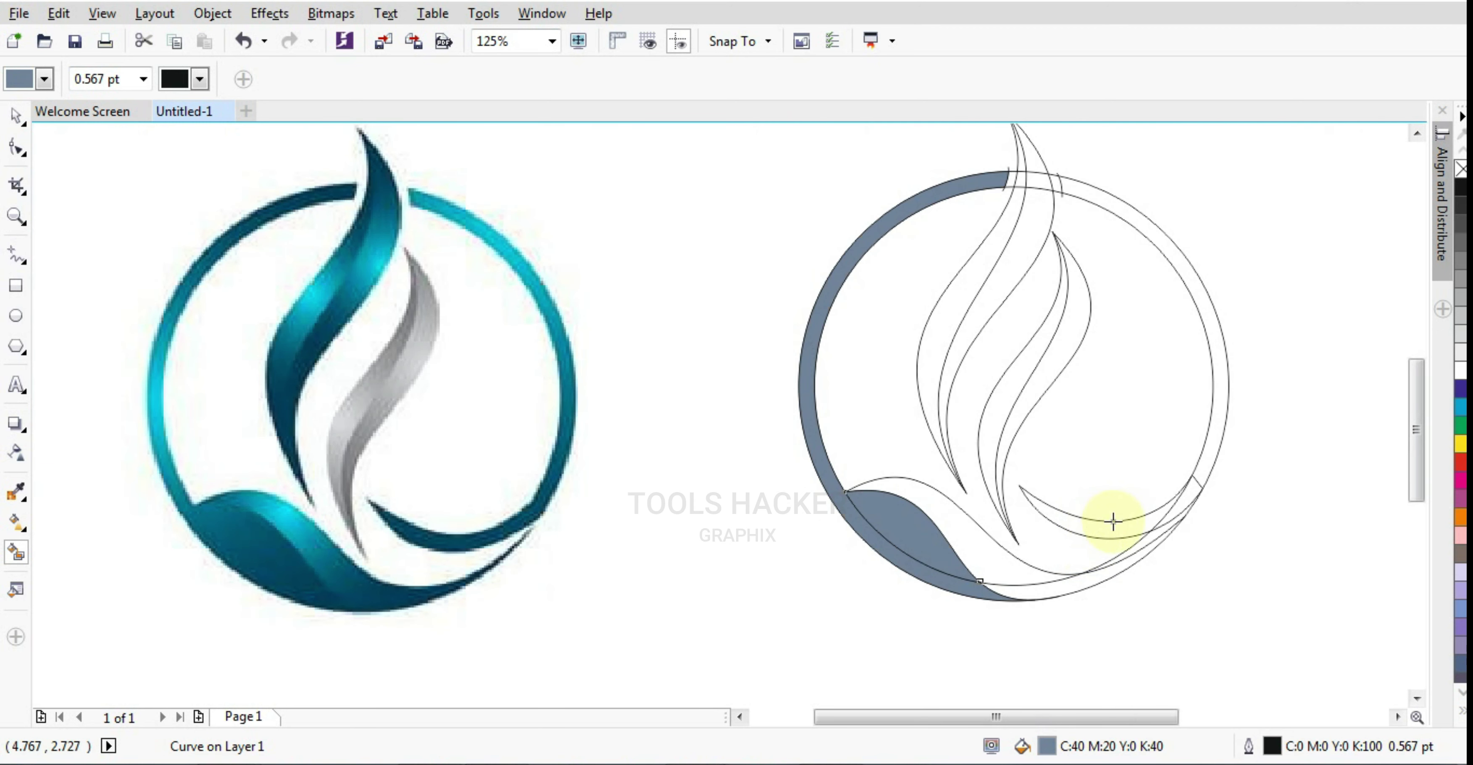
left_click(1118, 523)
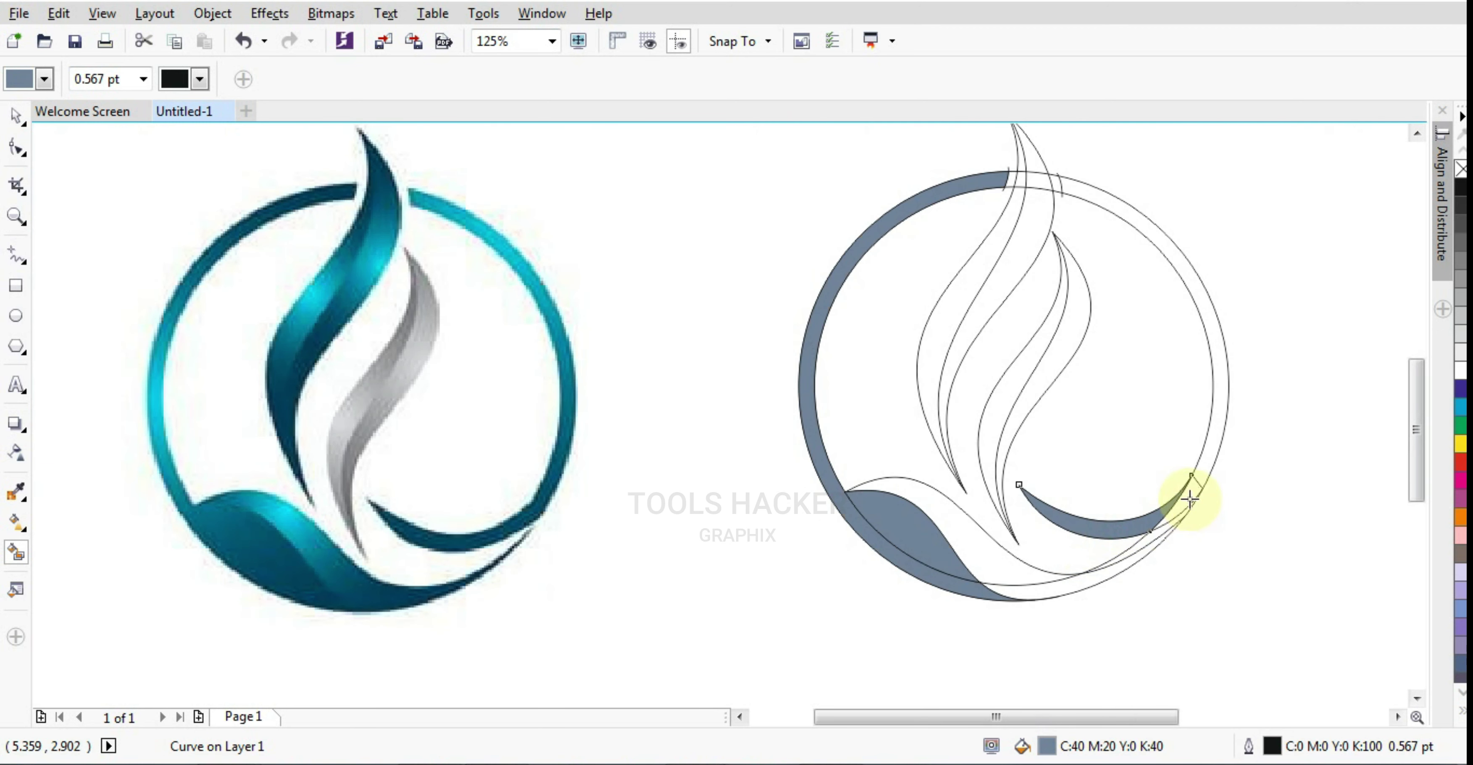
left_click(1216, 436)
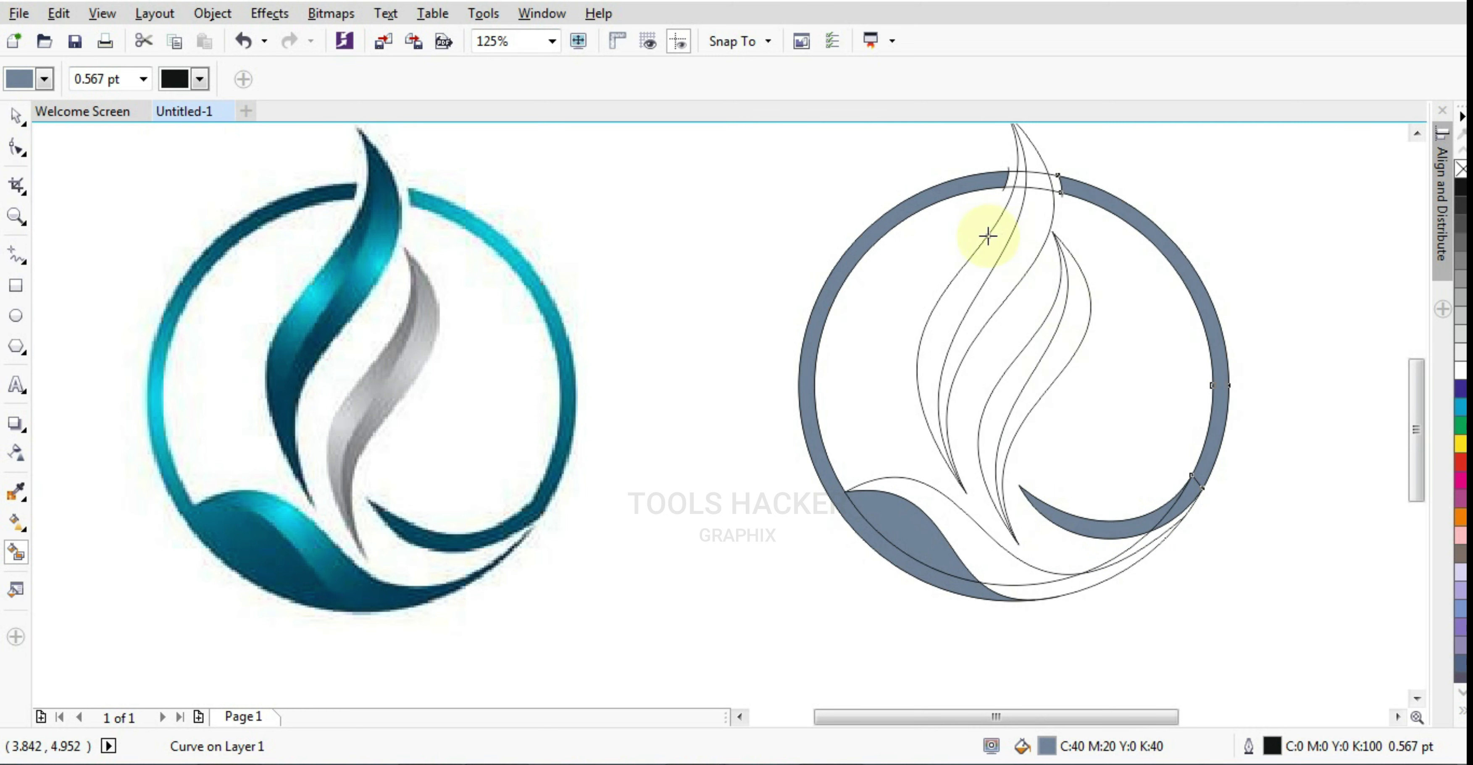
Examine the ring's gap around the teal flame and compare the traced logo with the reference bitmap
scroll(1026, 315, "down", 2)
scroll(1006, 303, "up", 2)
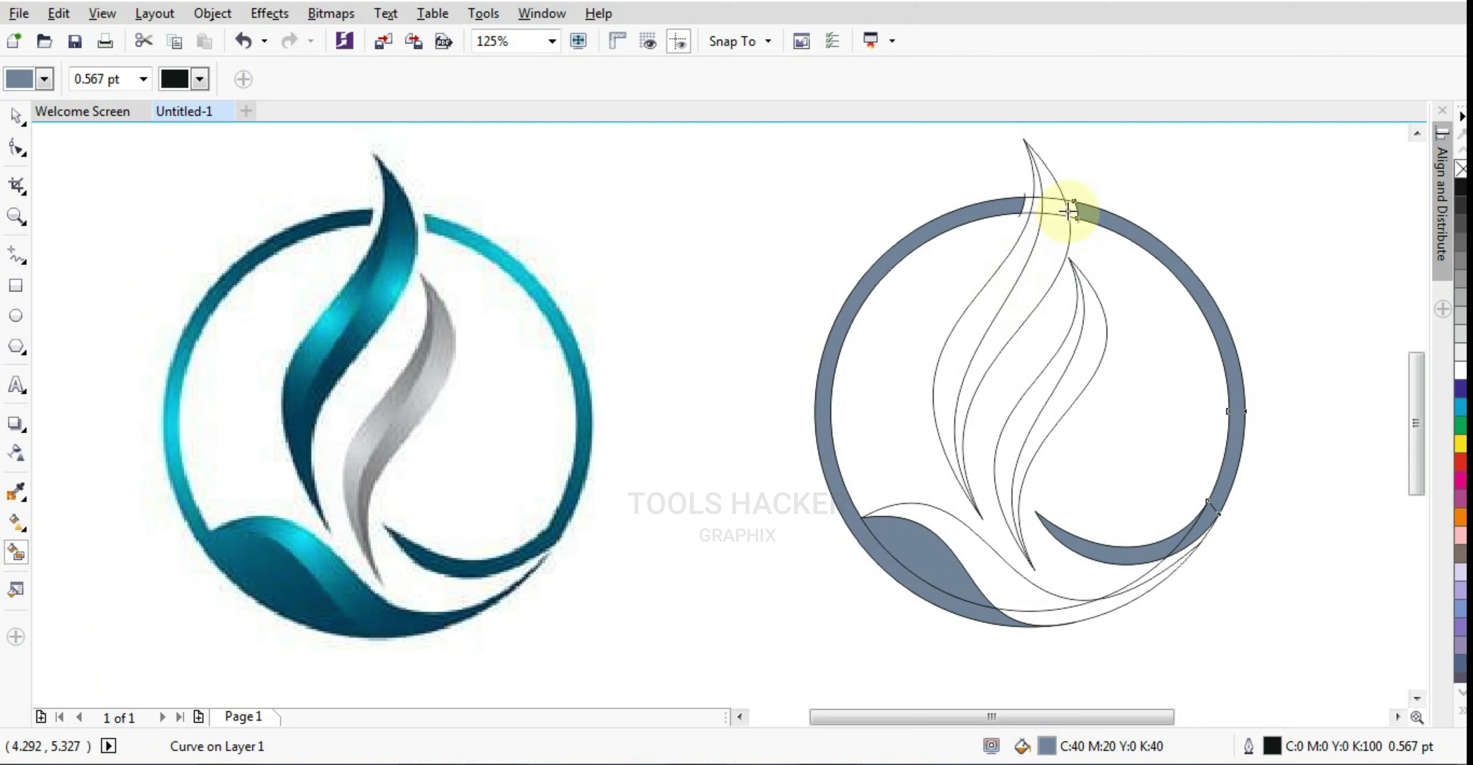
scroll(1061, 214, "up", 2)
left_click(21, 123)
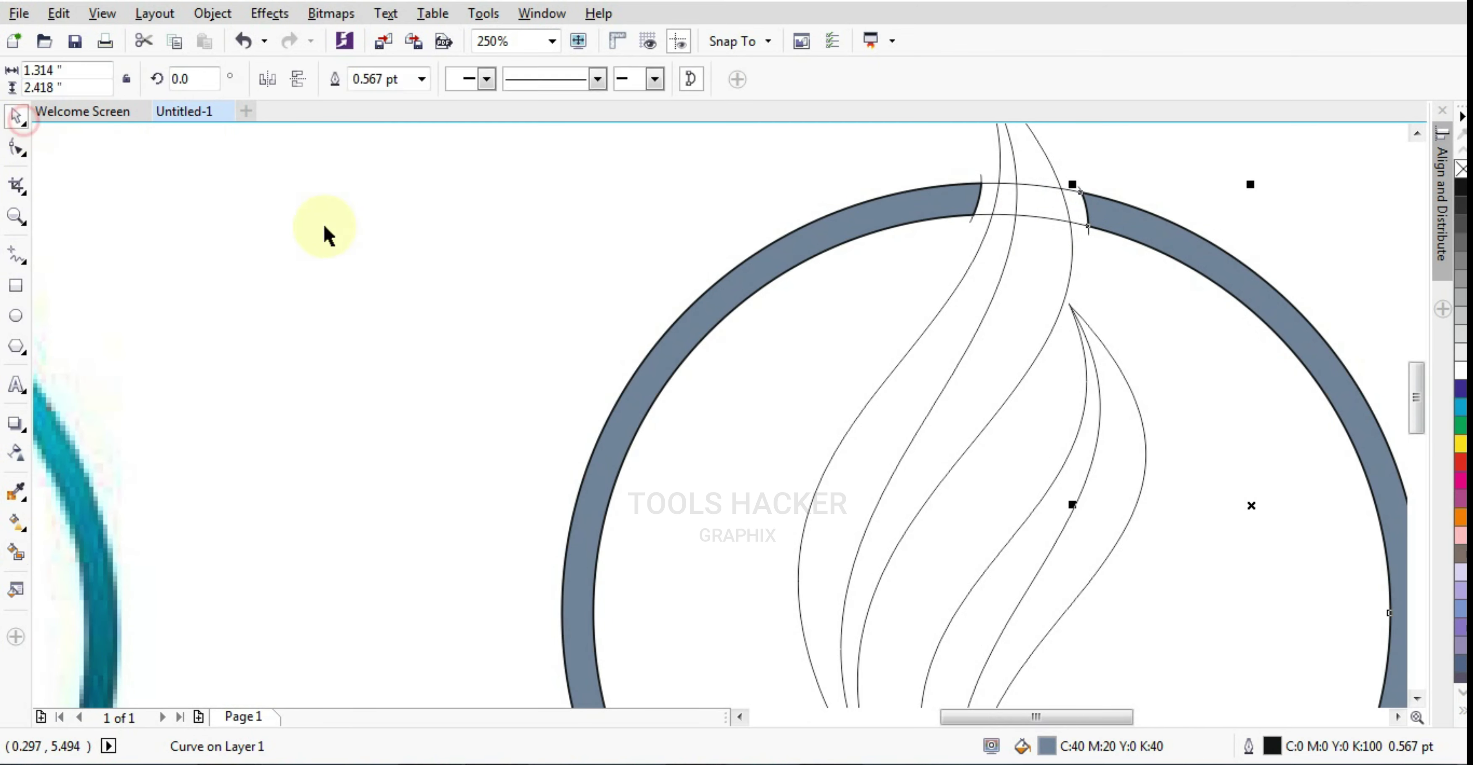
left_click(392, 235)
scroll(1241, 372, "down", 2)
scroll(1243, 361, "up", 1)
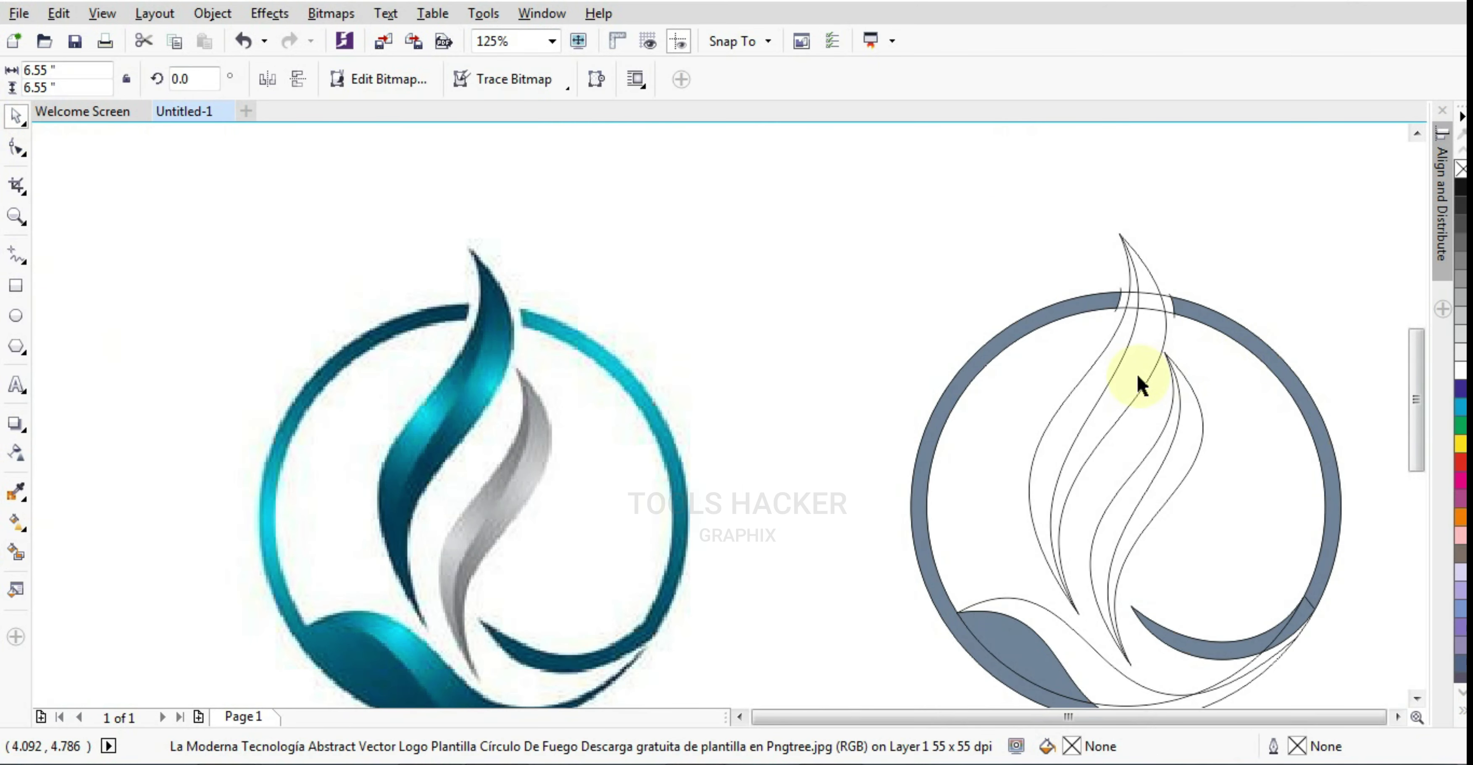
scroll(1177, 469, "down", 2)
scroll(1186, 470, "up", 2)
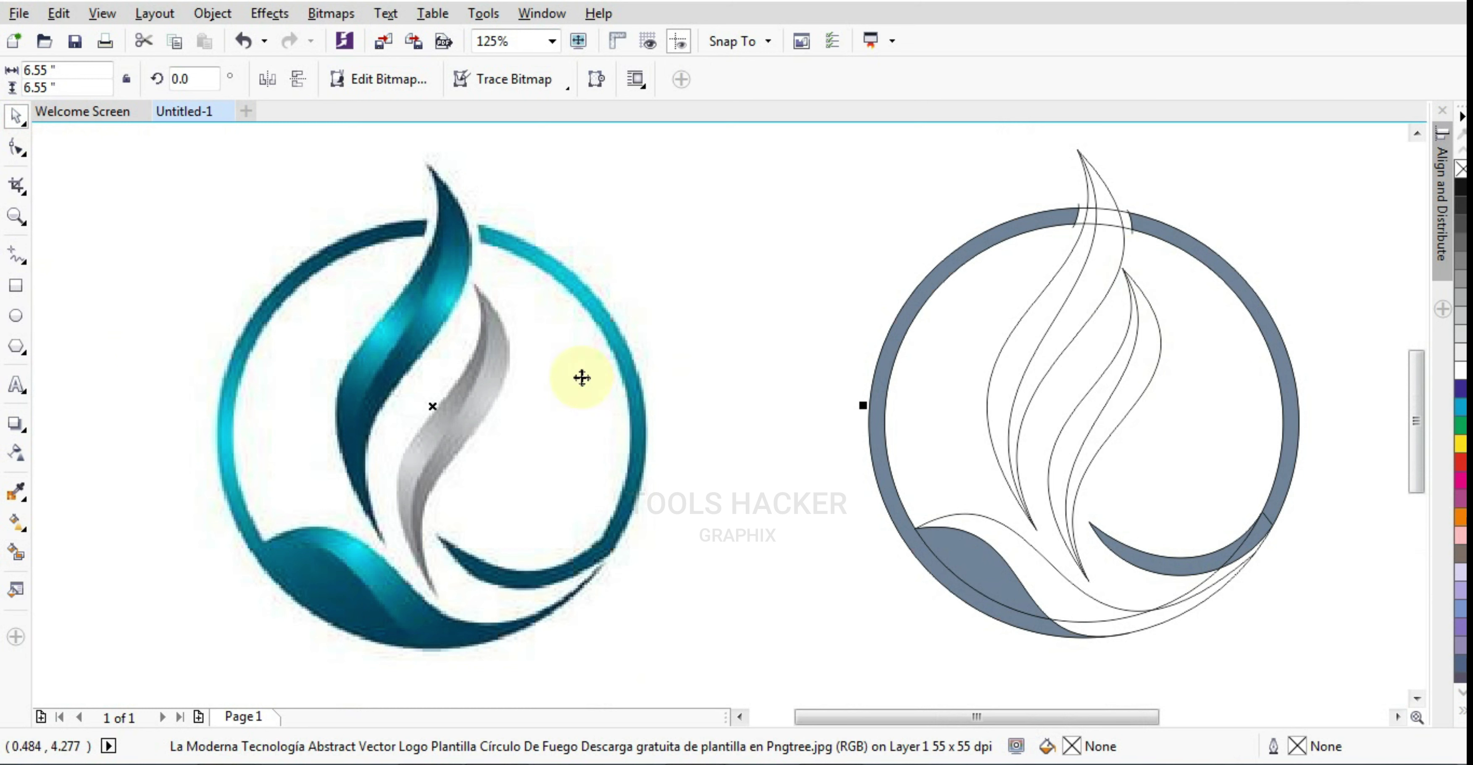
Set the Smart Fill colour to red and fill the large leaf's upper band and its lower tail
left_click(16, 556)
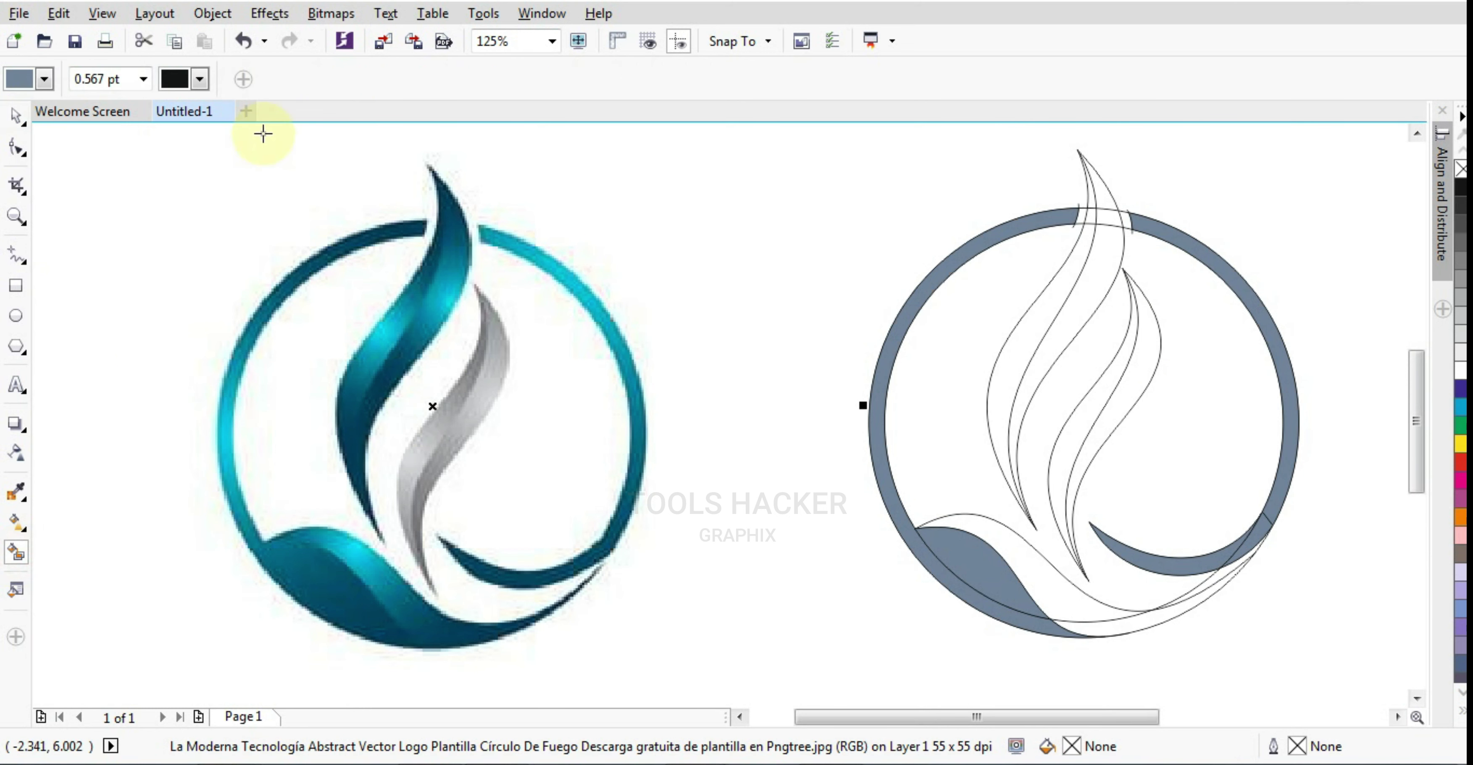
left_click(203, 79)
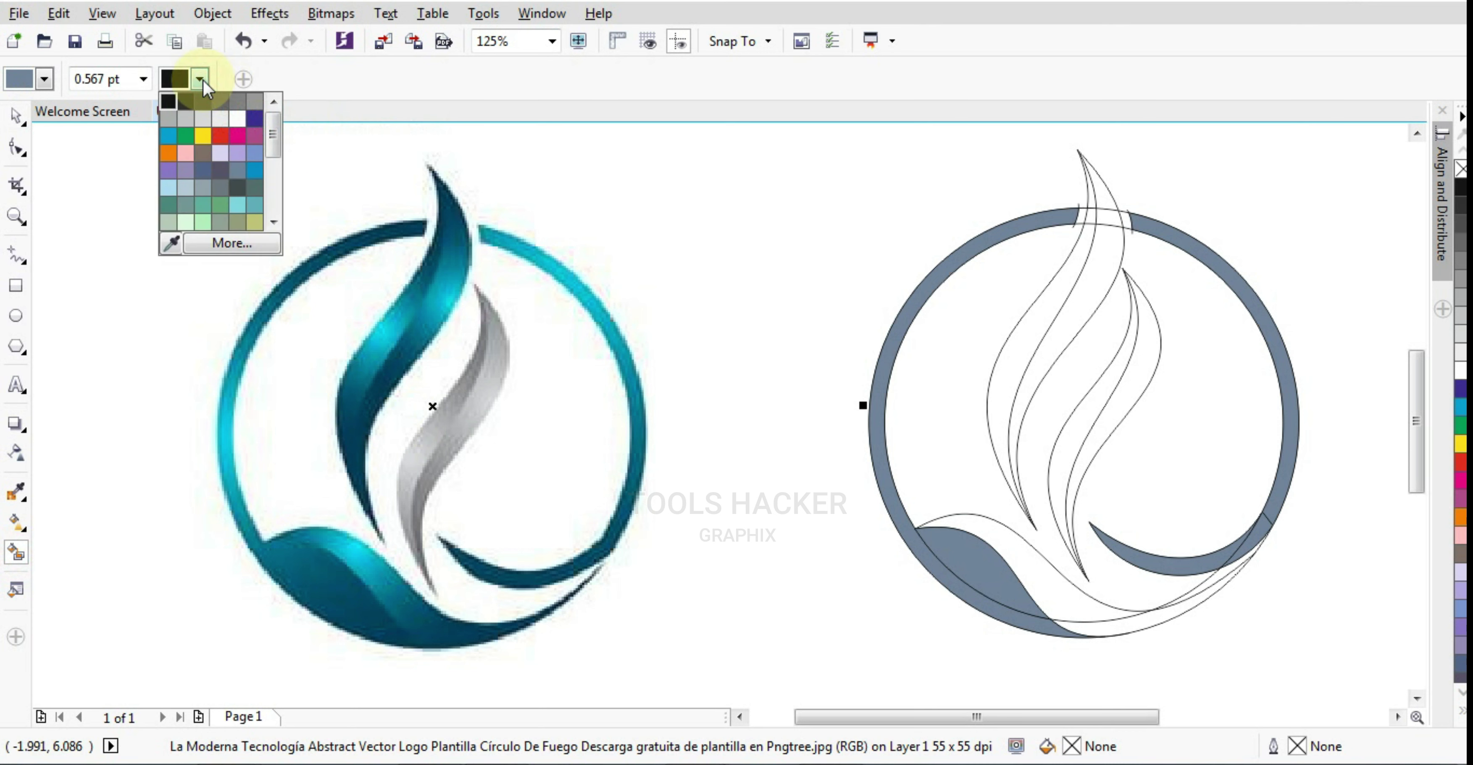
left_click(201, 79)
left_click(46, 80)
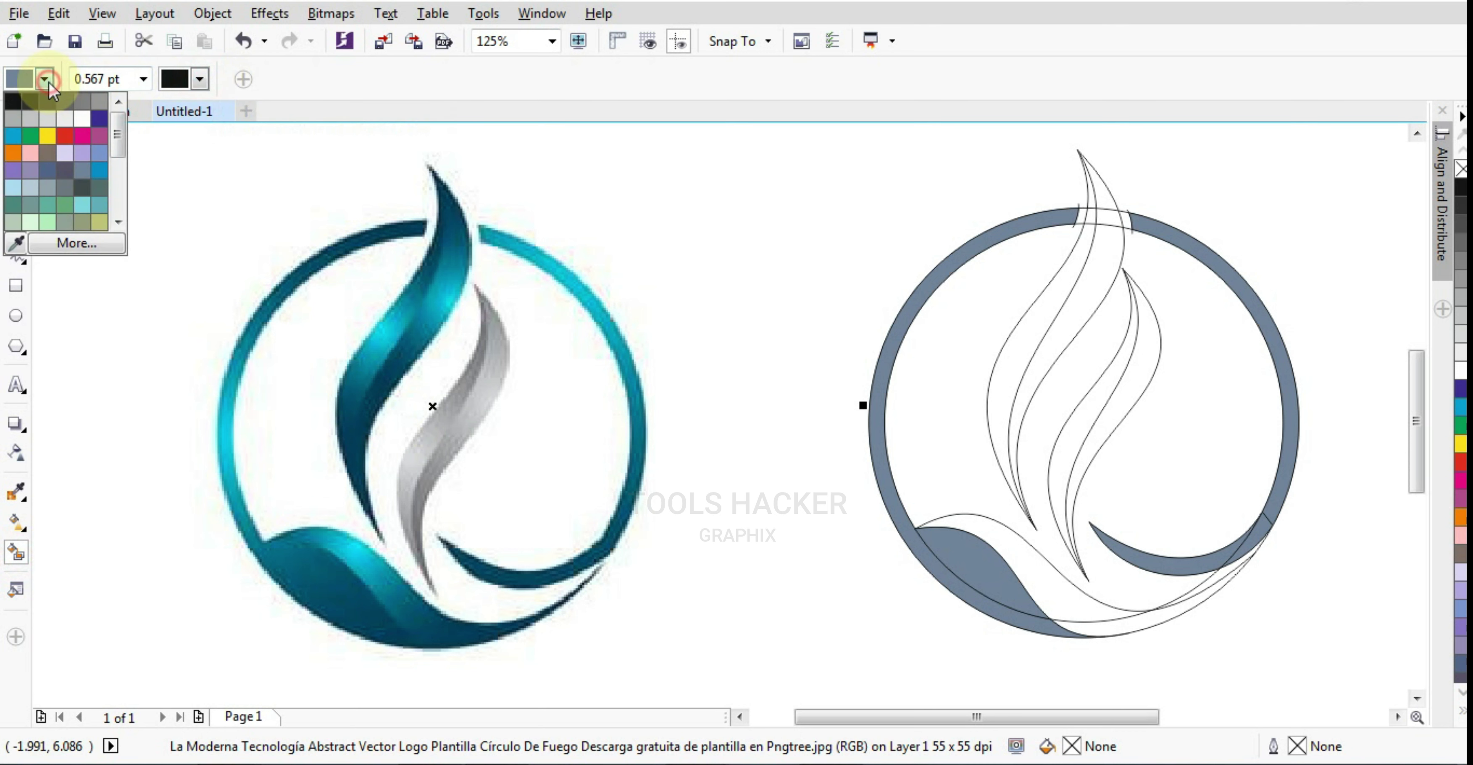
left_click(67, 130)
left_click(1075, 601)
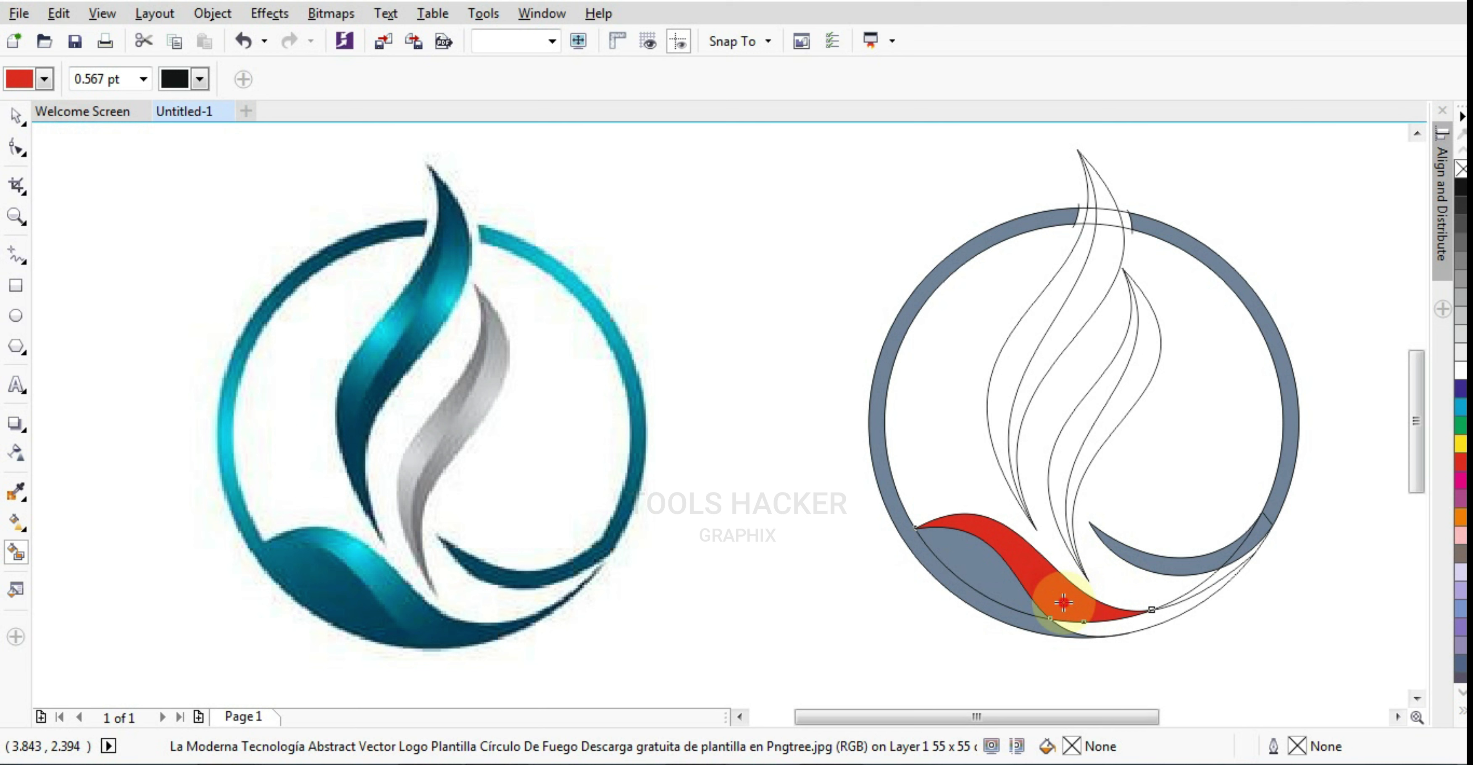
left_click(1107, 631)
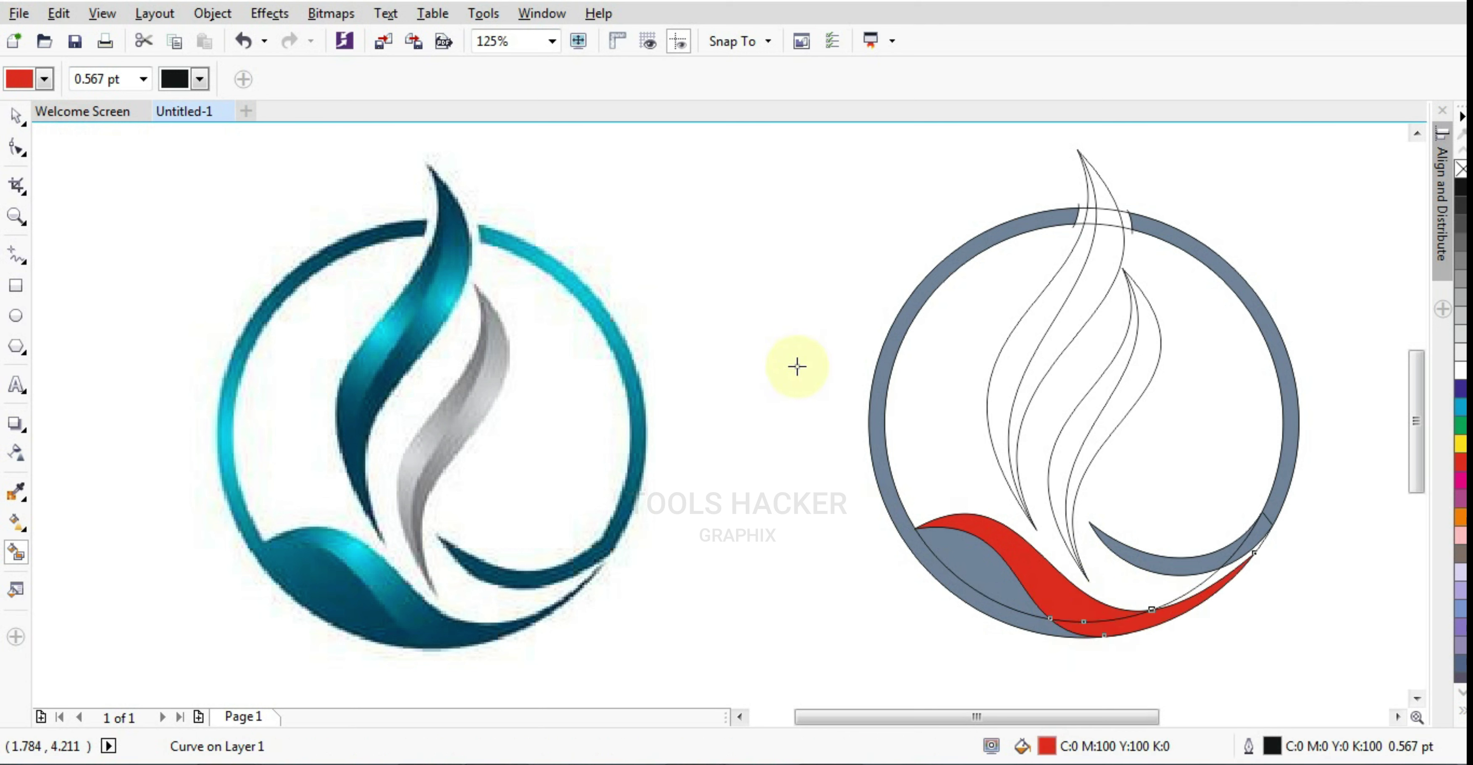
Delete the original outer and inner circles beneath the filled ring
left_click(16, 116)
left_click(658, 181)
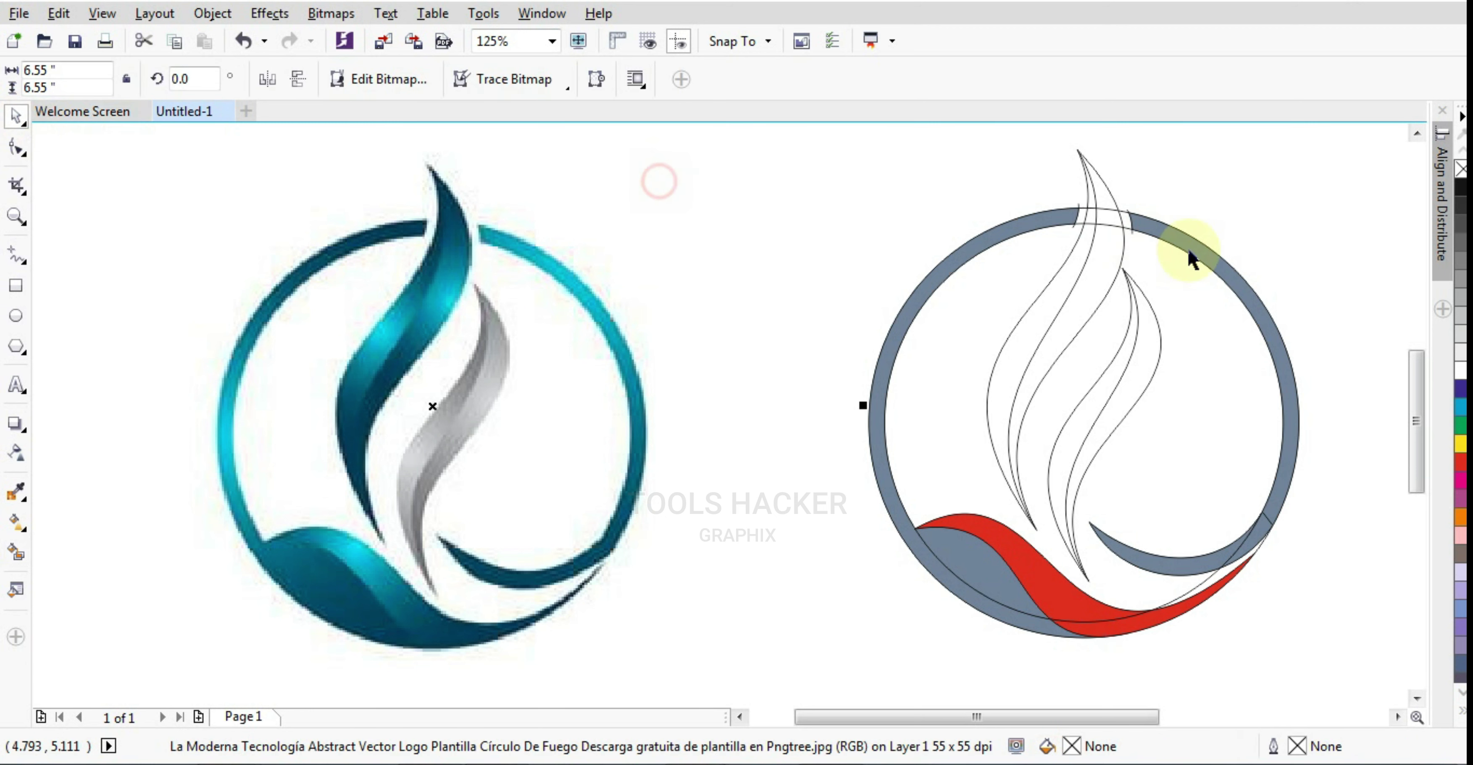
left_click(1122, 220)
left_click(1128, 209)
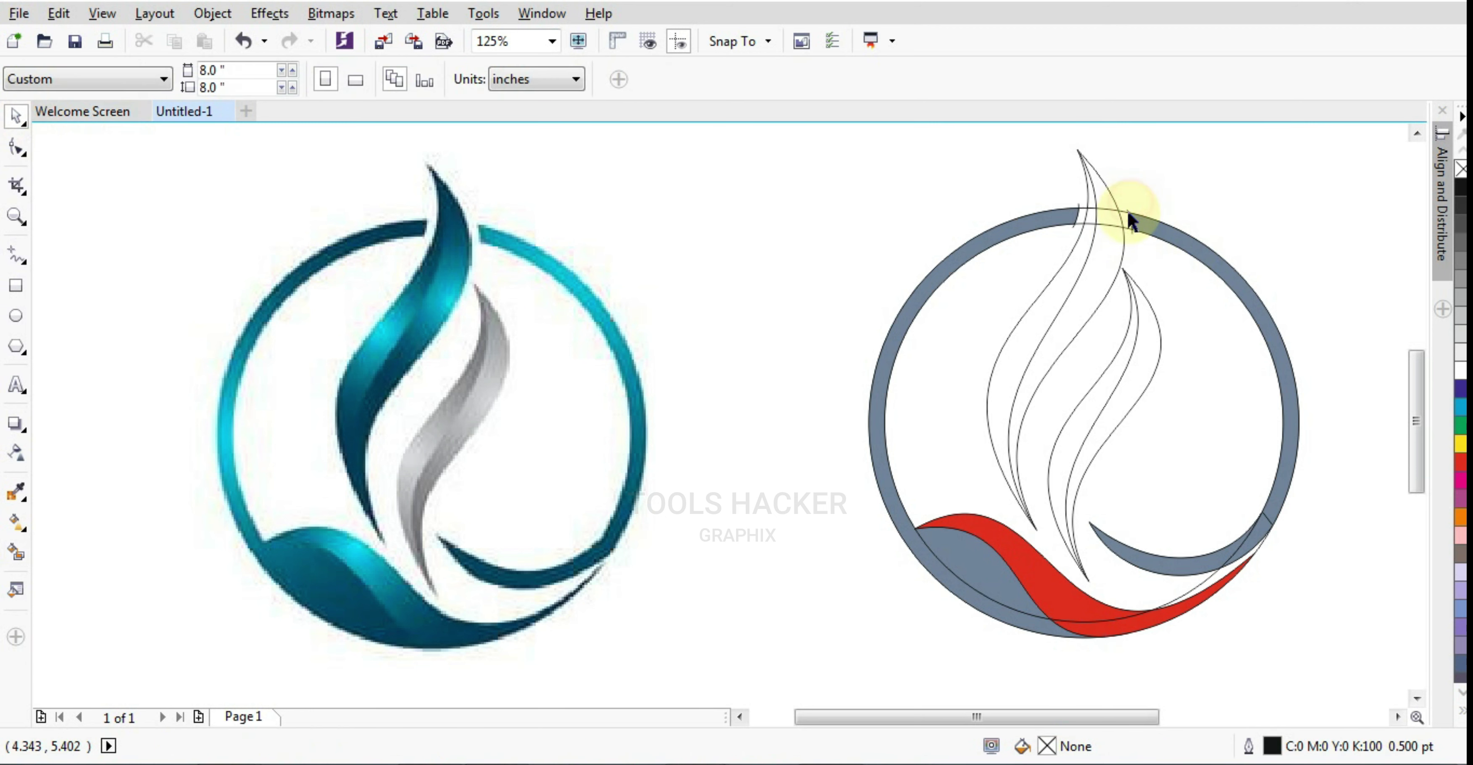
left_click(1124, 214)
left_click(1122, 220)
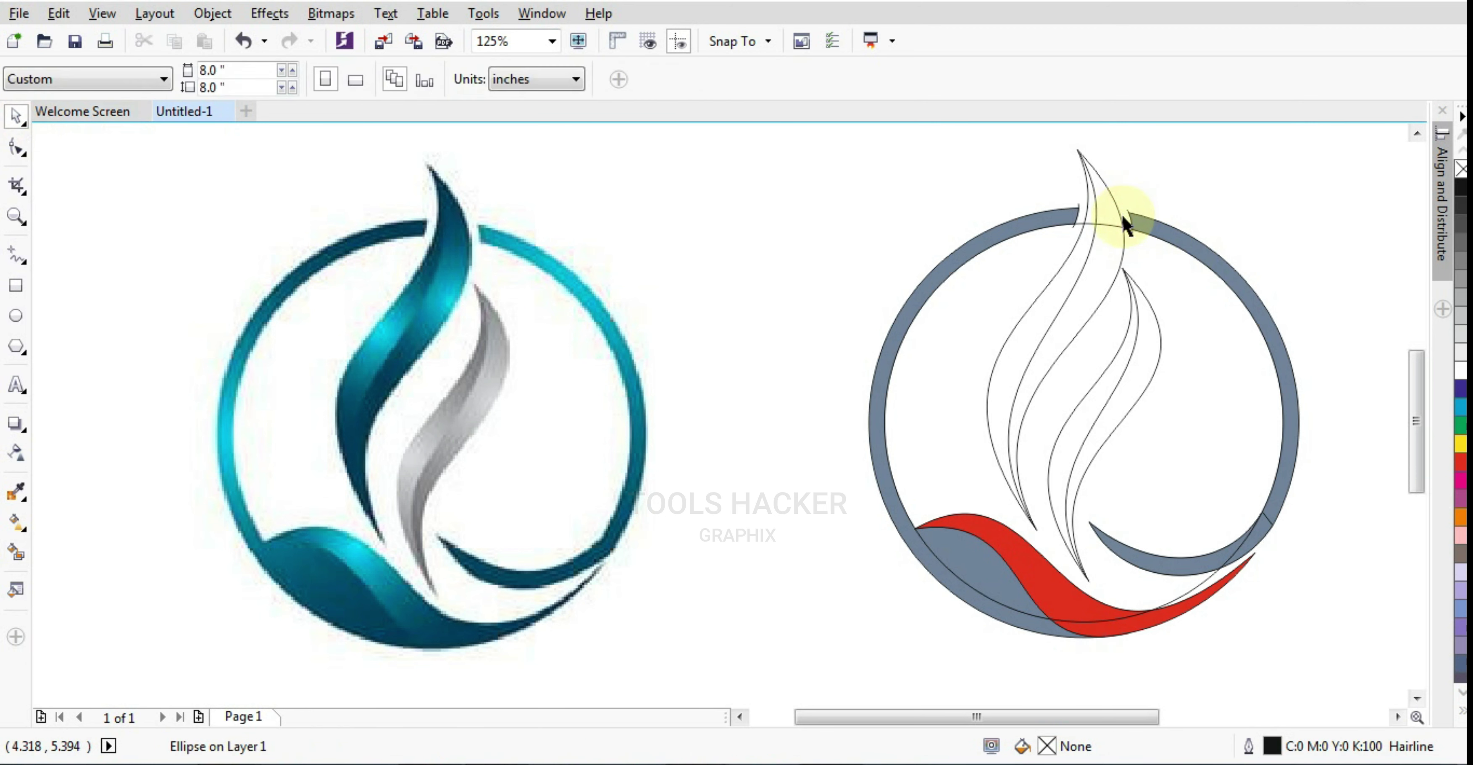
left_click(1110, 229)
left_click(1110, 229)
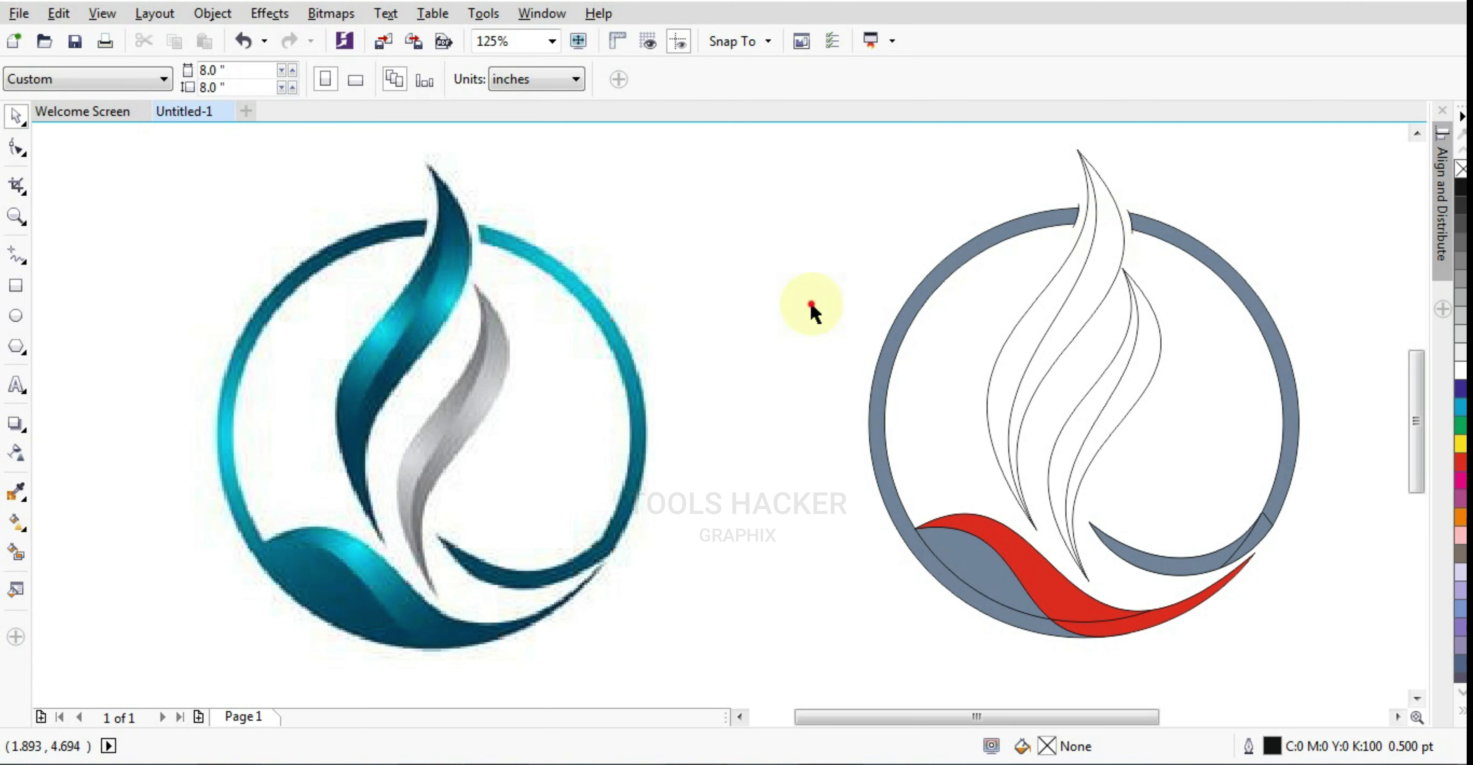
left_click(812, 306)
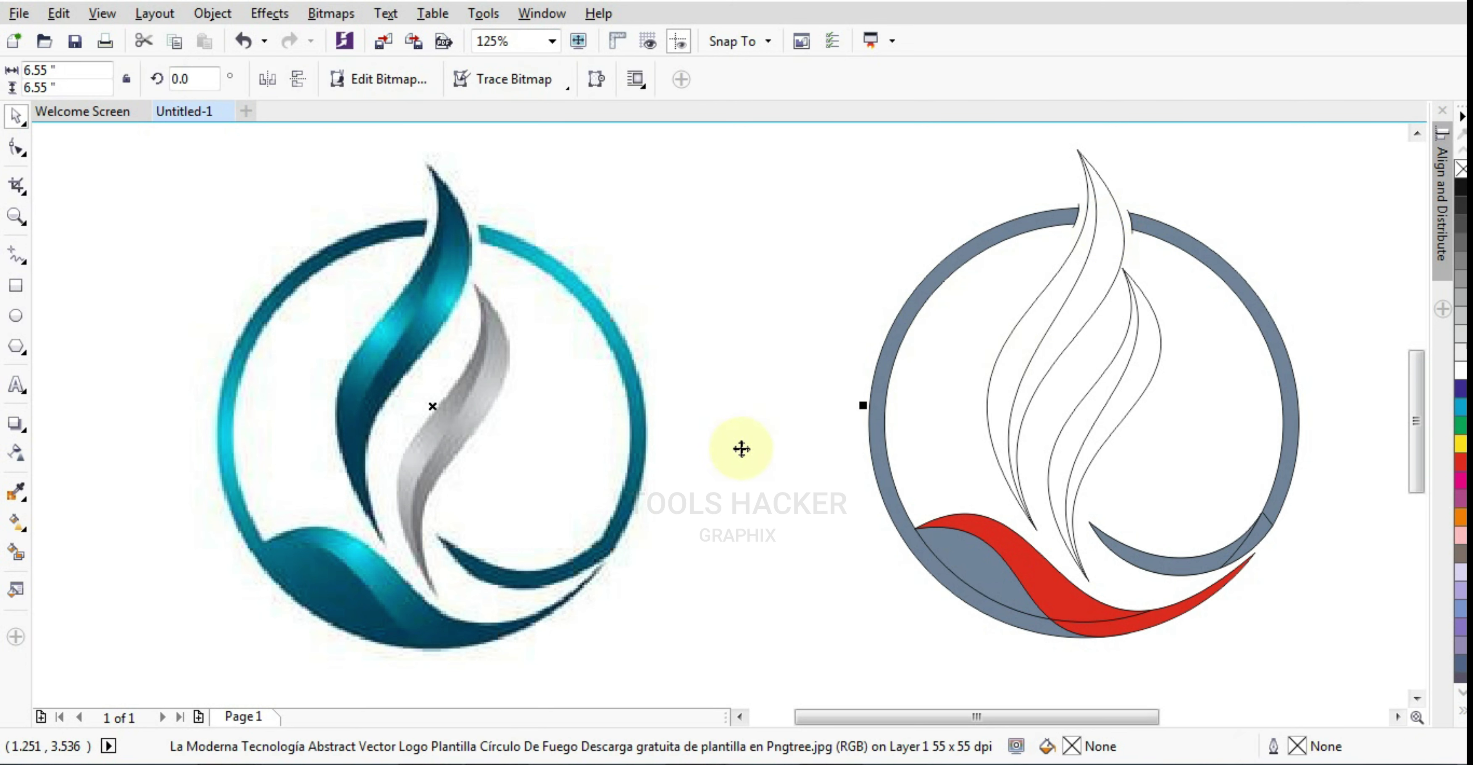
left_click(993, 575)
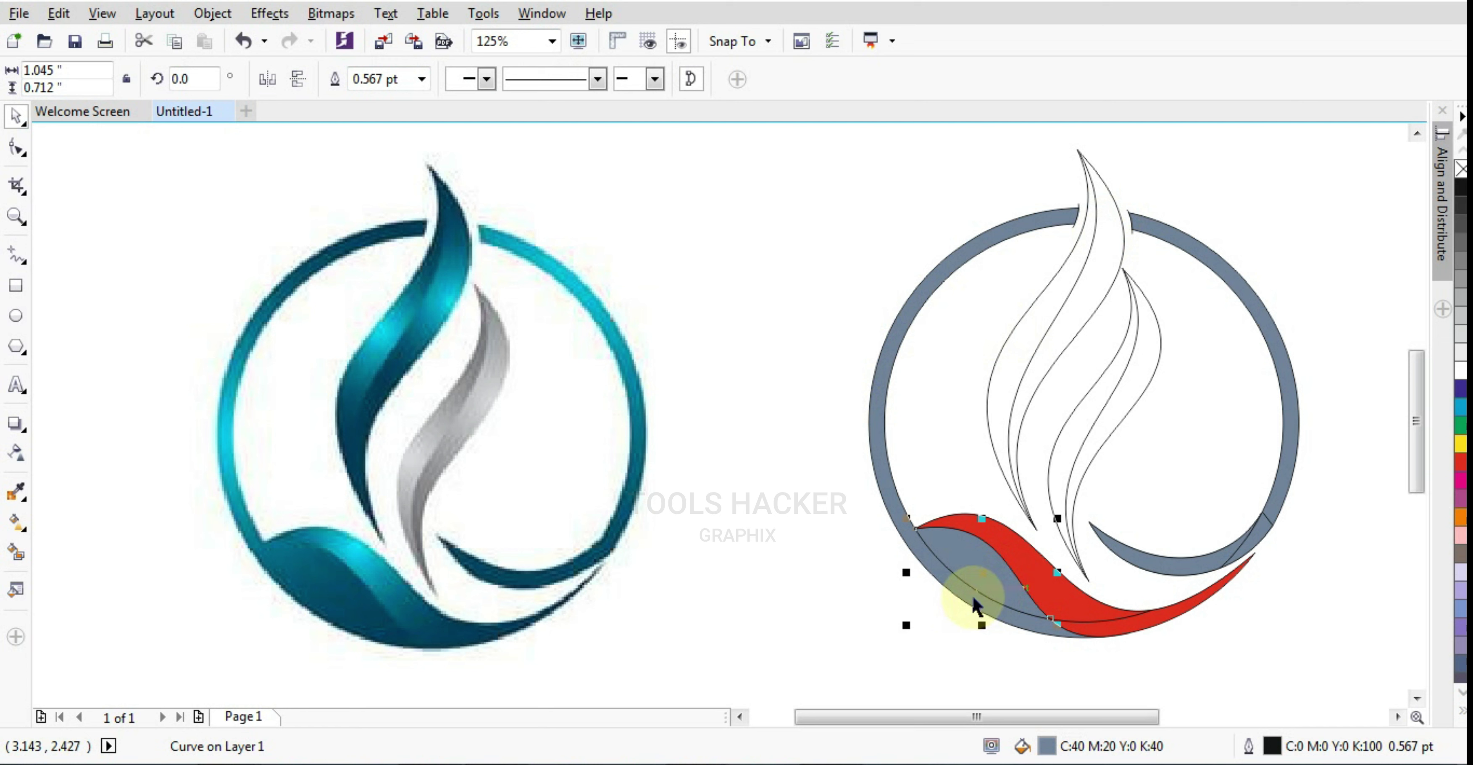
key("Escape")
left_click(849, 389)
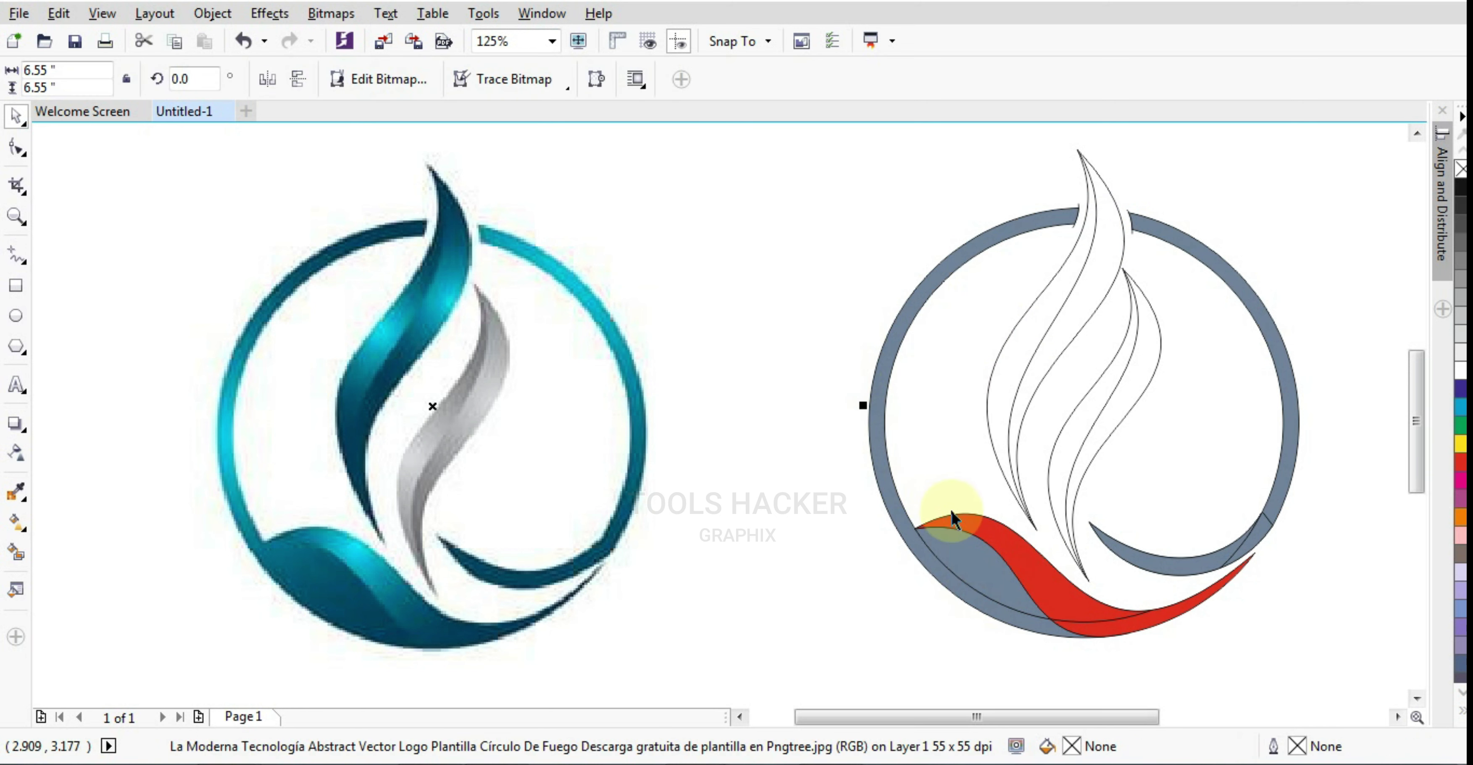
Weld the ring's left arc with the large leaf's blue-grey piece into one shape
left_click(950, 511)
left_click(889, 357, "shift")
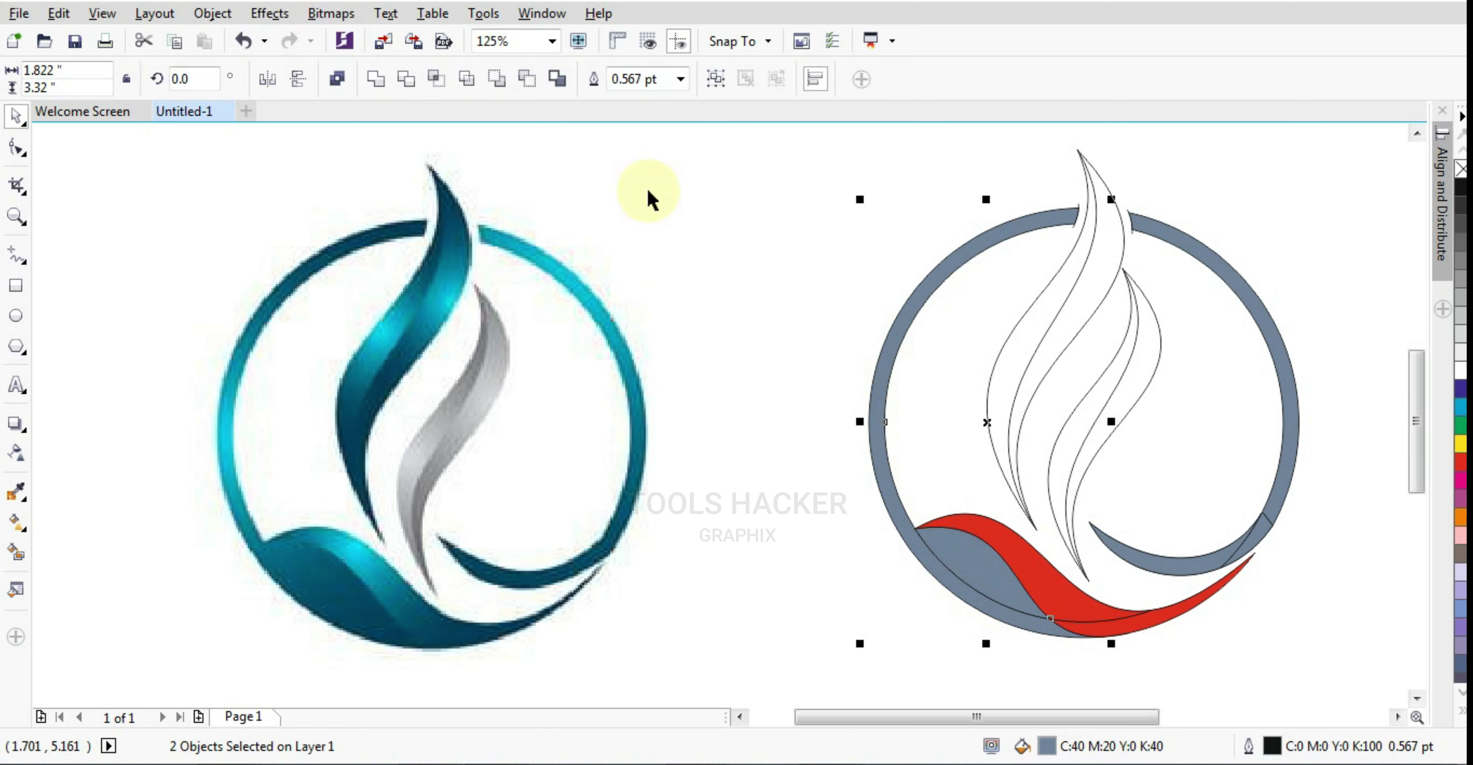
left_click(386, 92)
left_click(717, 276)
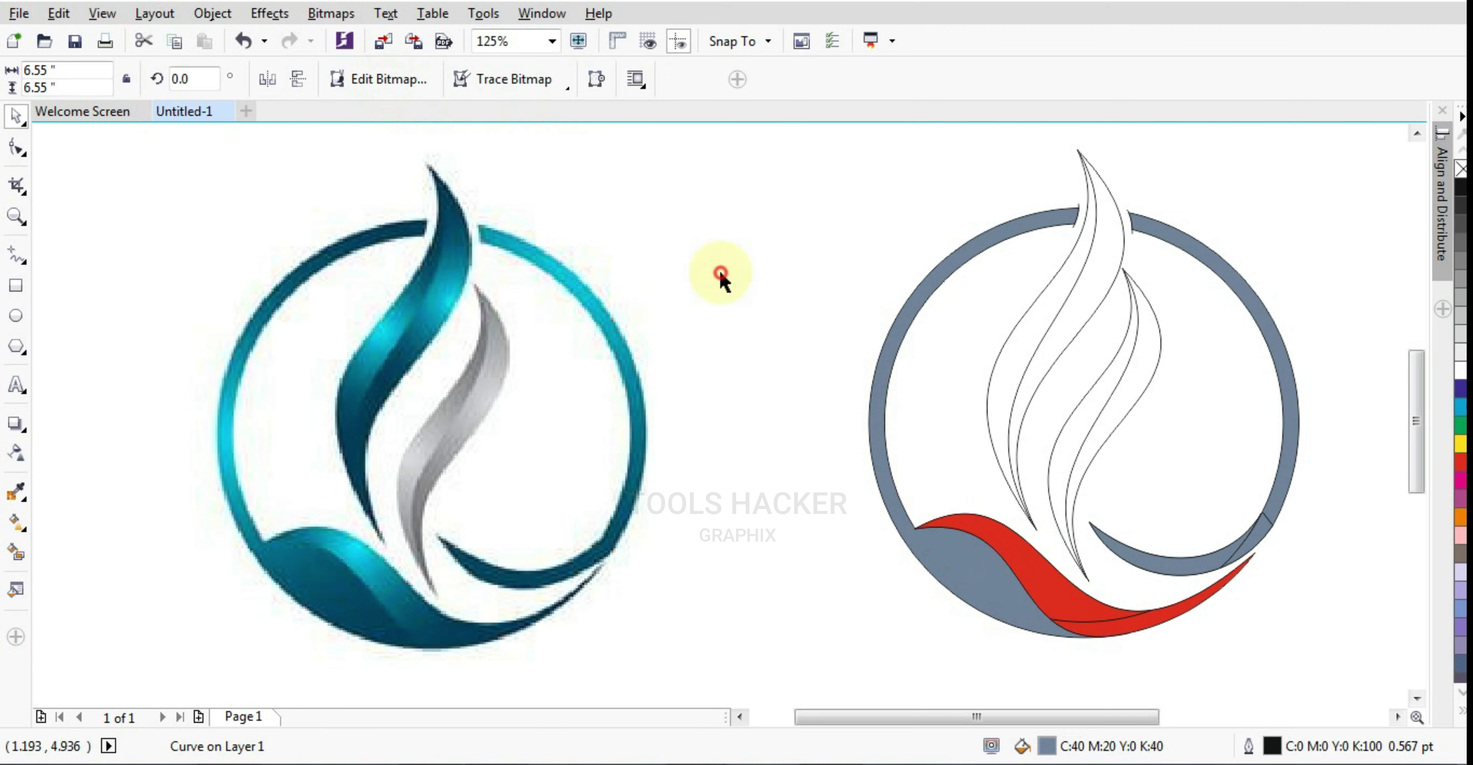
Weld the large leaf's red upper band and its red lower tail into one shape
left_click(1115, 635)
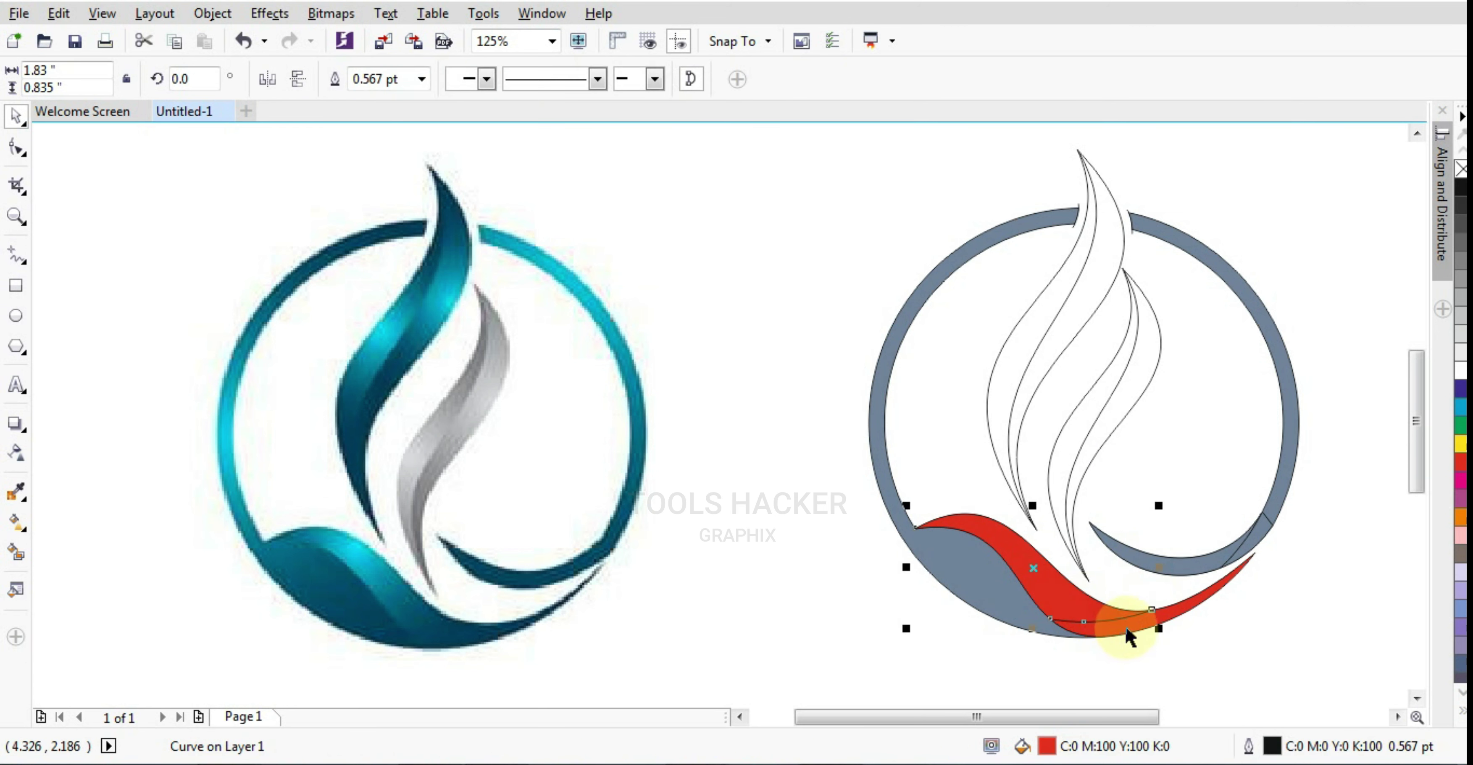
key("Escape")
left_click(1127, 625)
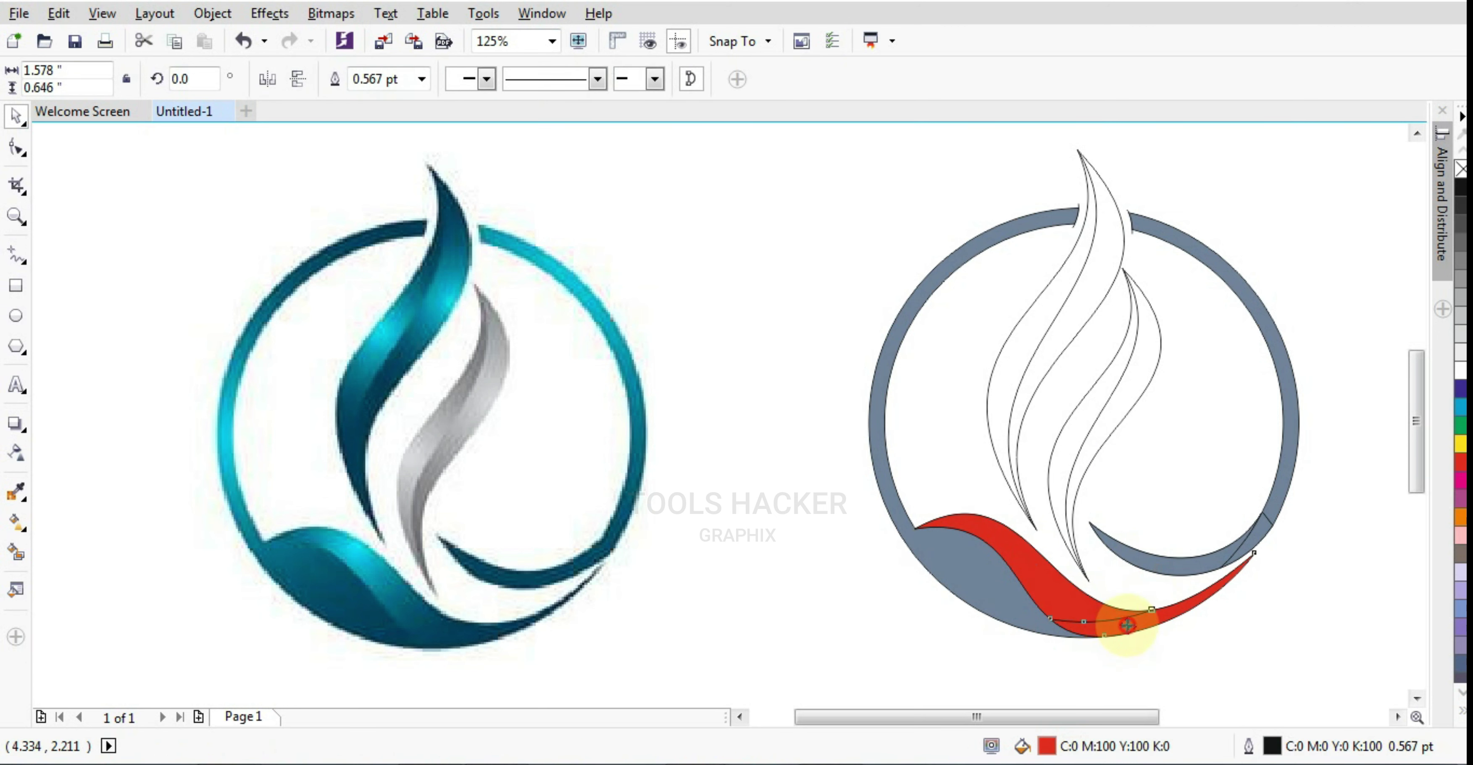
left_click(1056, 588, "shift")
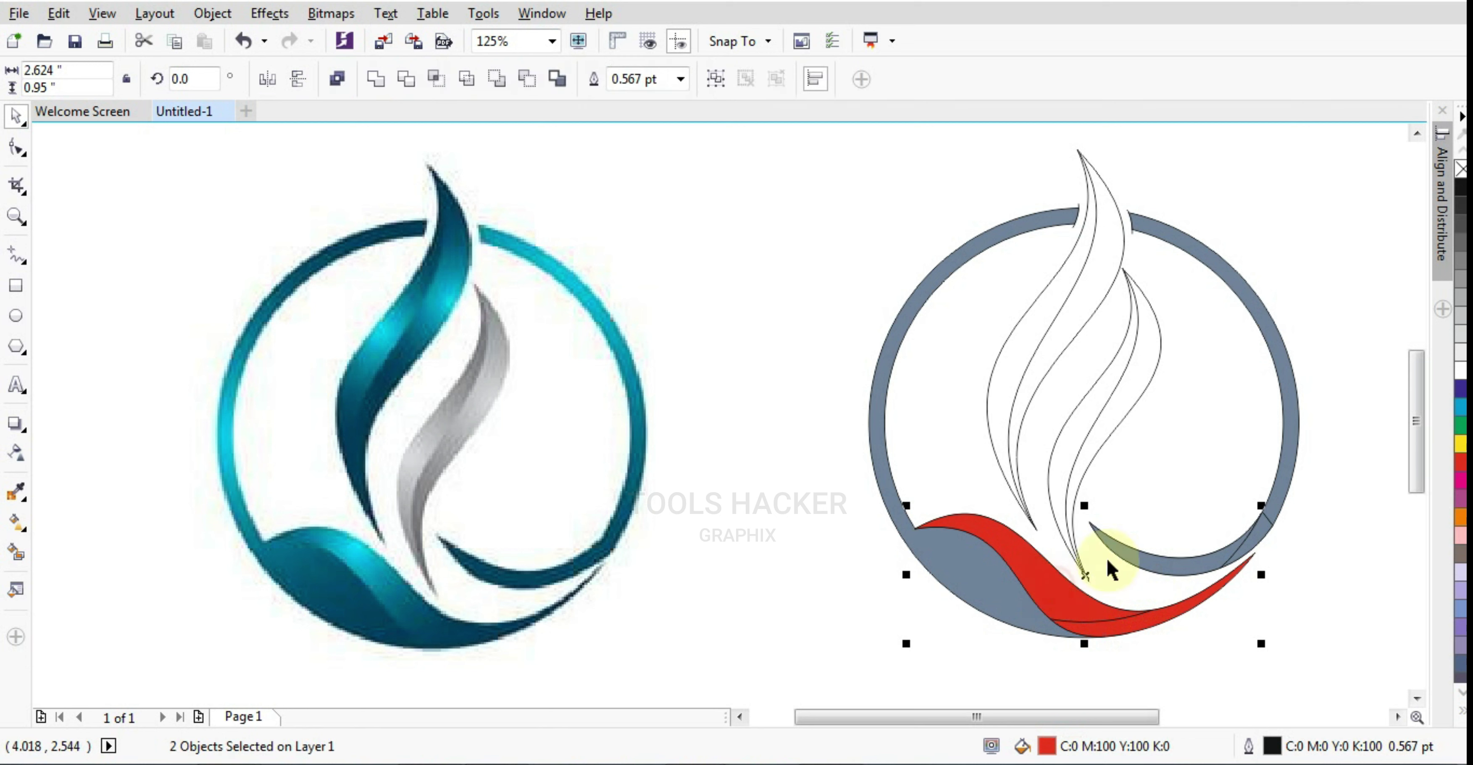
left_click(385, 85)
left_click(693, 318)
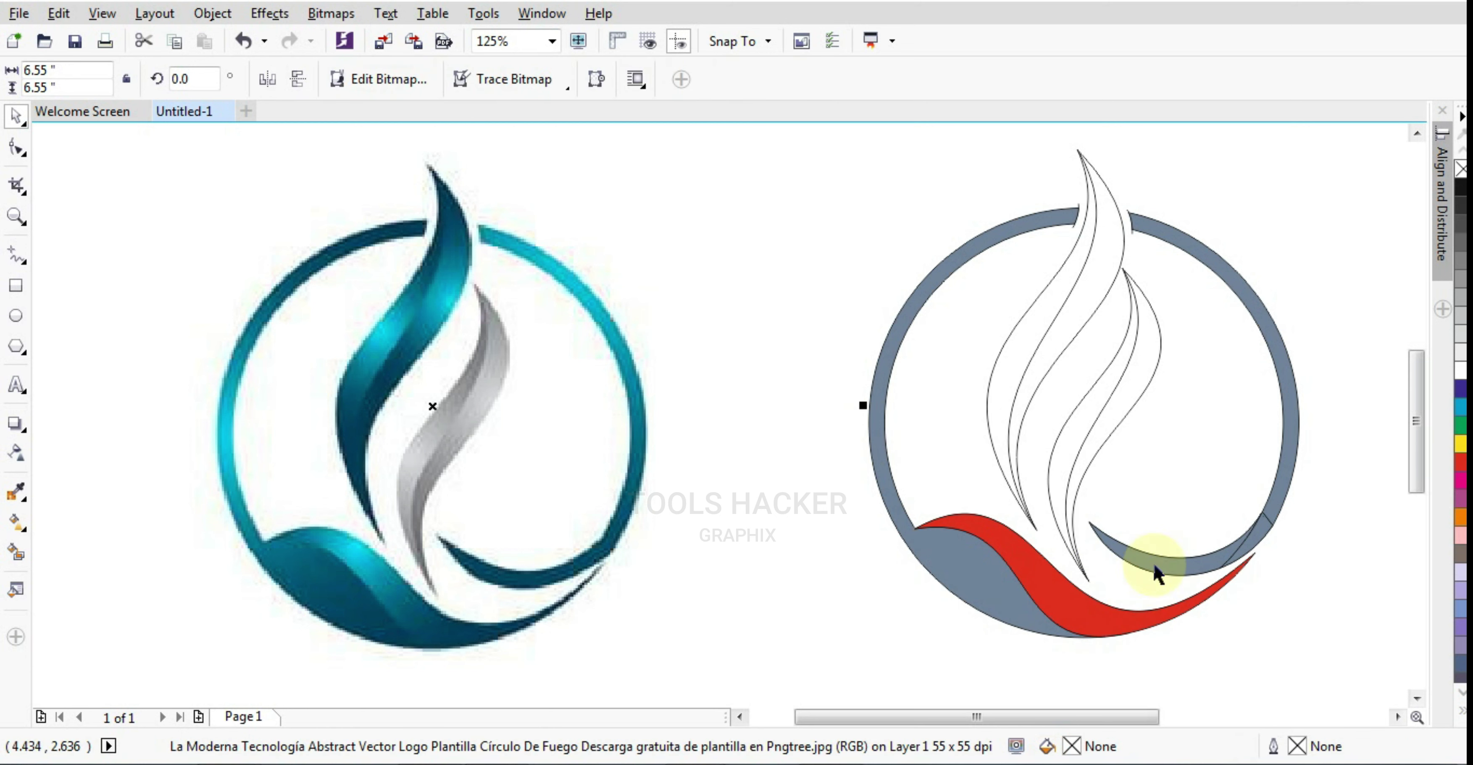
Weld the ring's right arc, the small corner piece and the curved lower blade into one shape
left_click(1173, 563)
left_click(1265, 539, "shift")
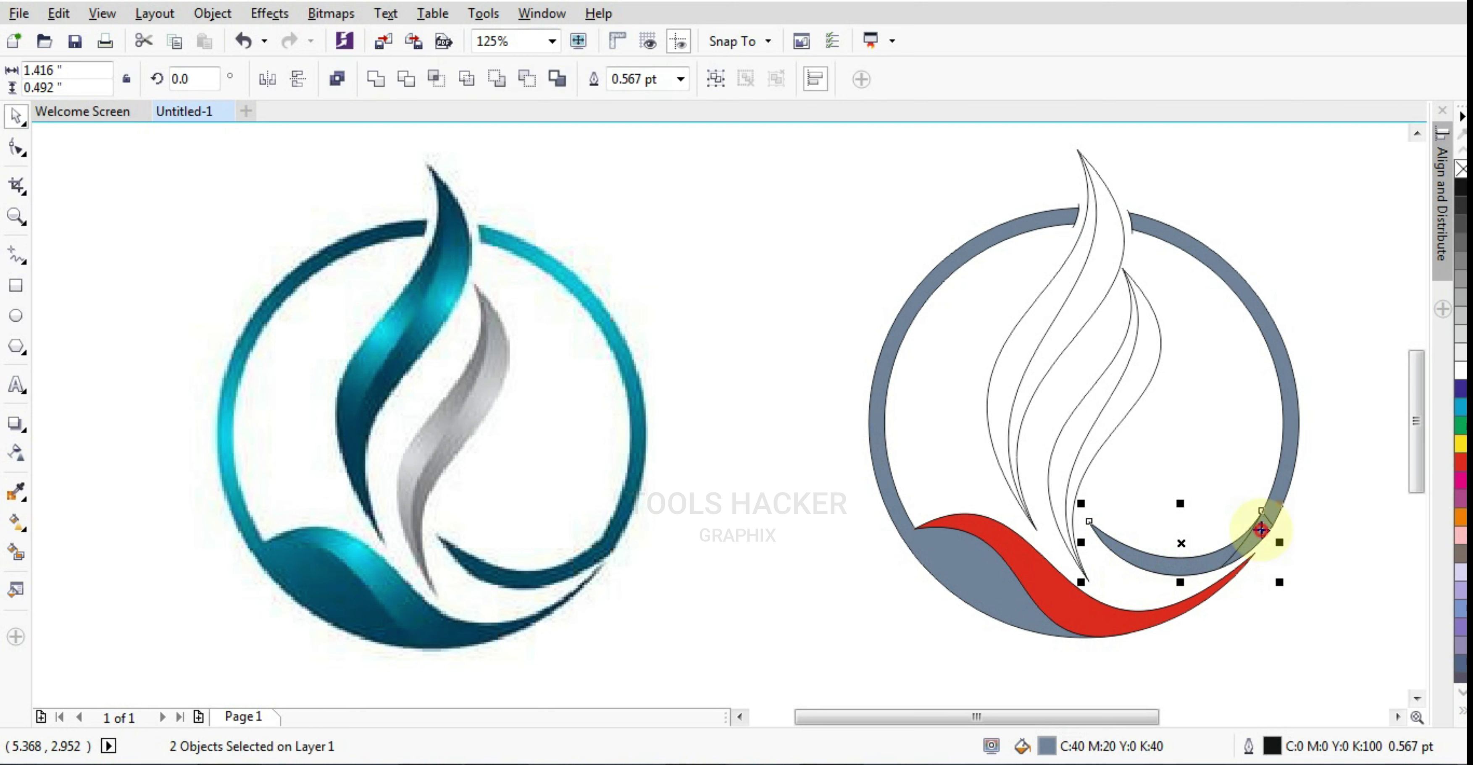
left_click(1278, 498, "shift")
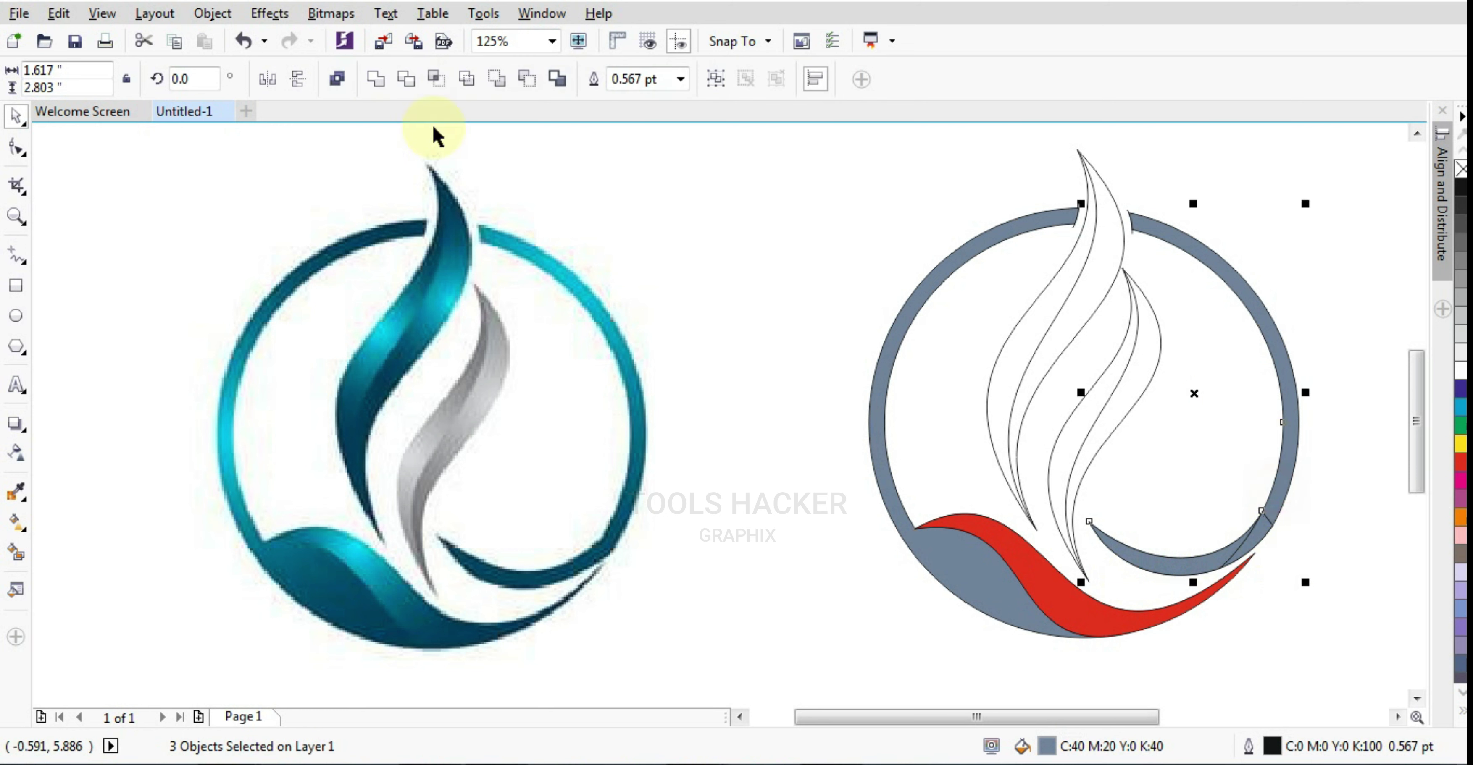
left_click(384, 83)
left_click(795, 310)
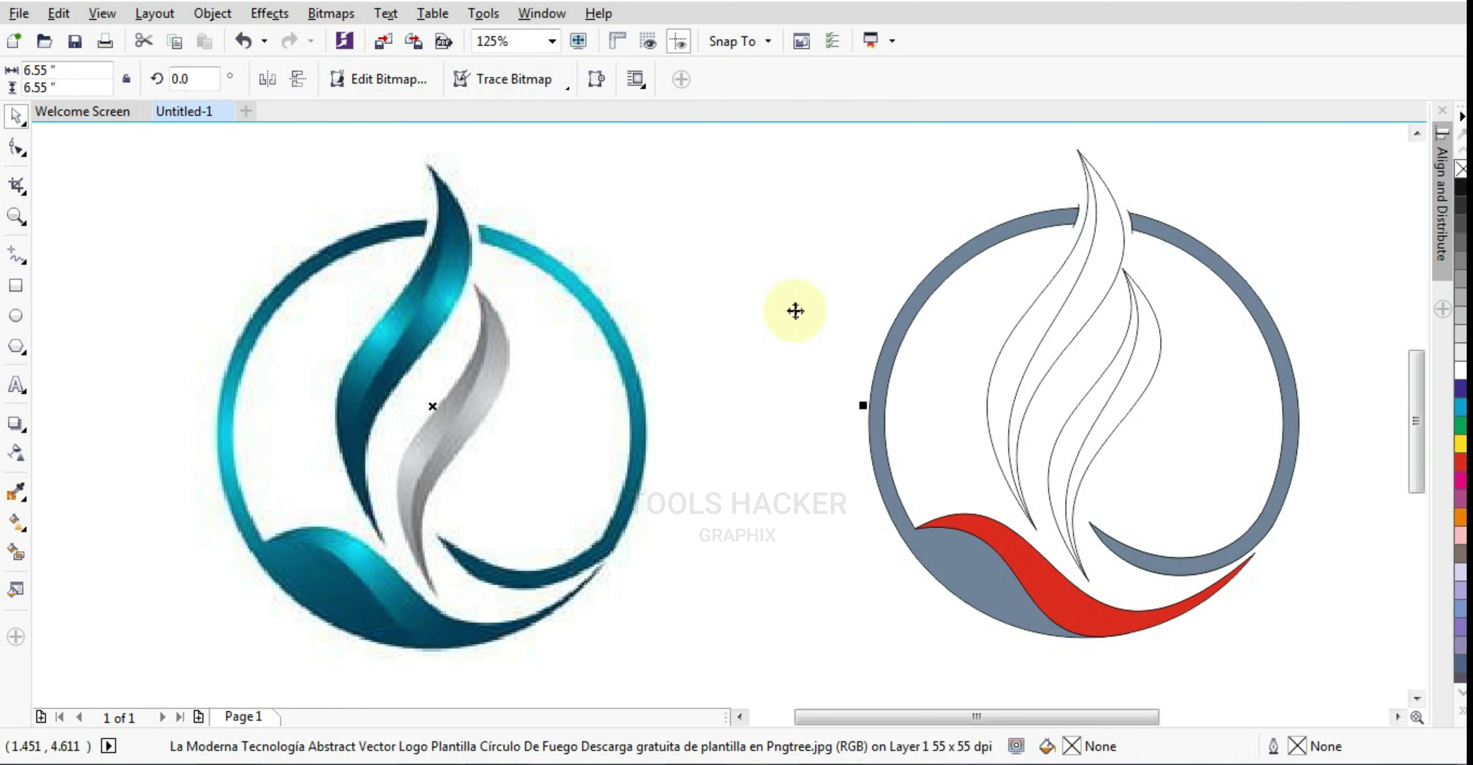
Delete the two leftover short line segments on either side of the ring's gap around the tall flame
left_click(1028, 350)
left_click_drag(967, 209, 1124, 246)
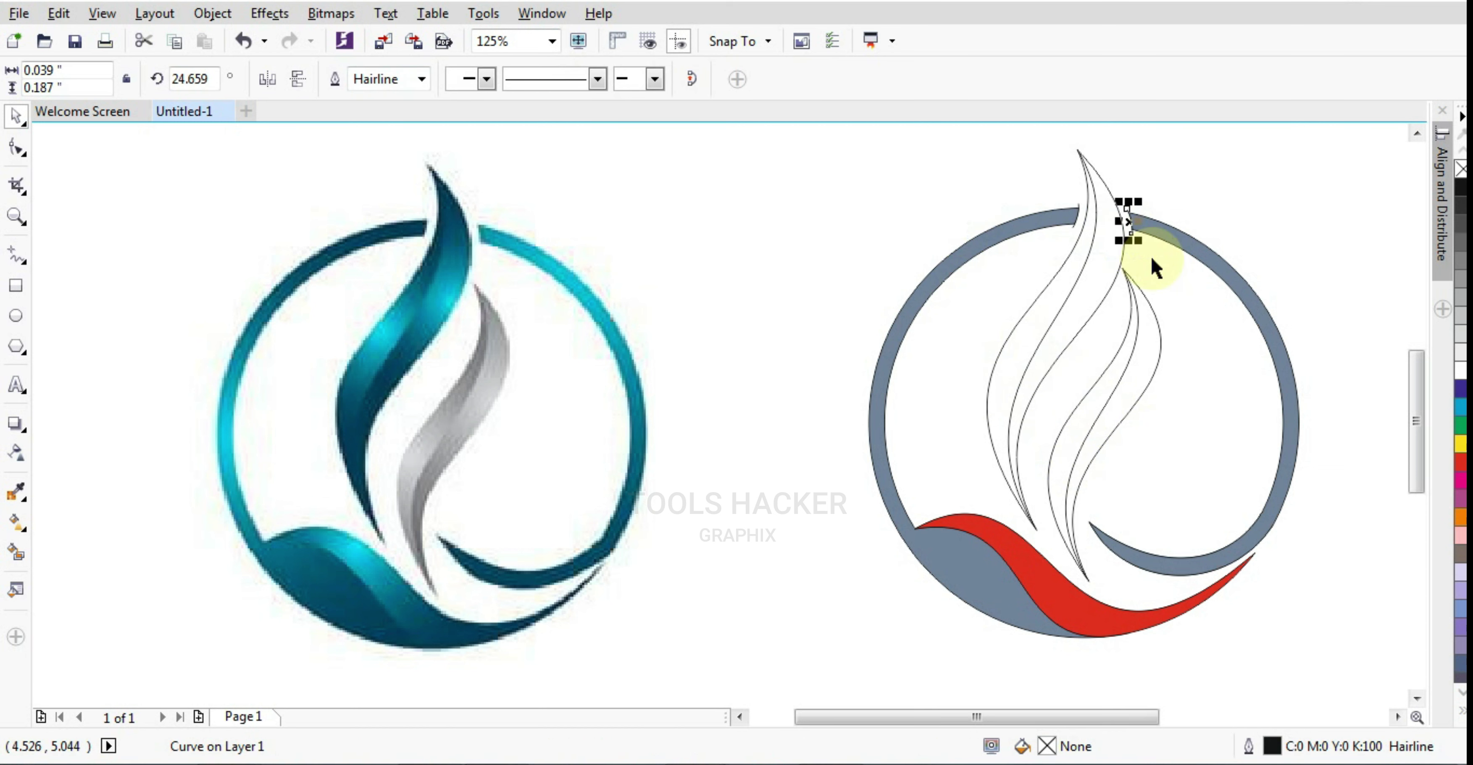
key("Delete")
left_click_drag(1005, 170, 1115, 260)
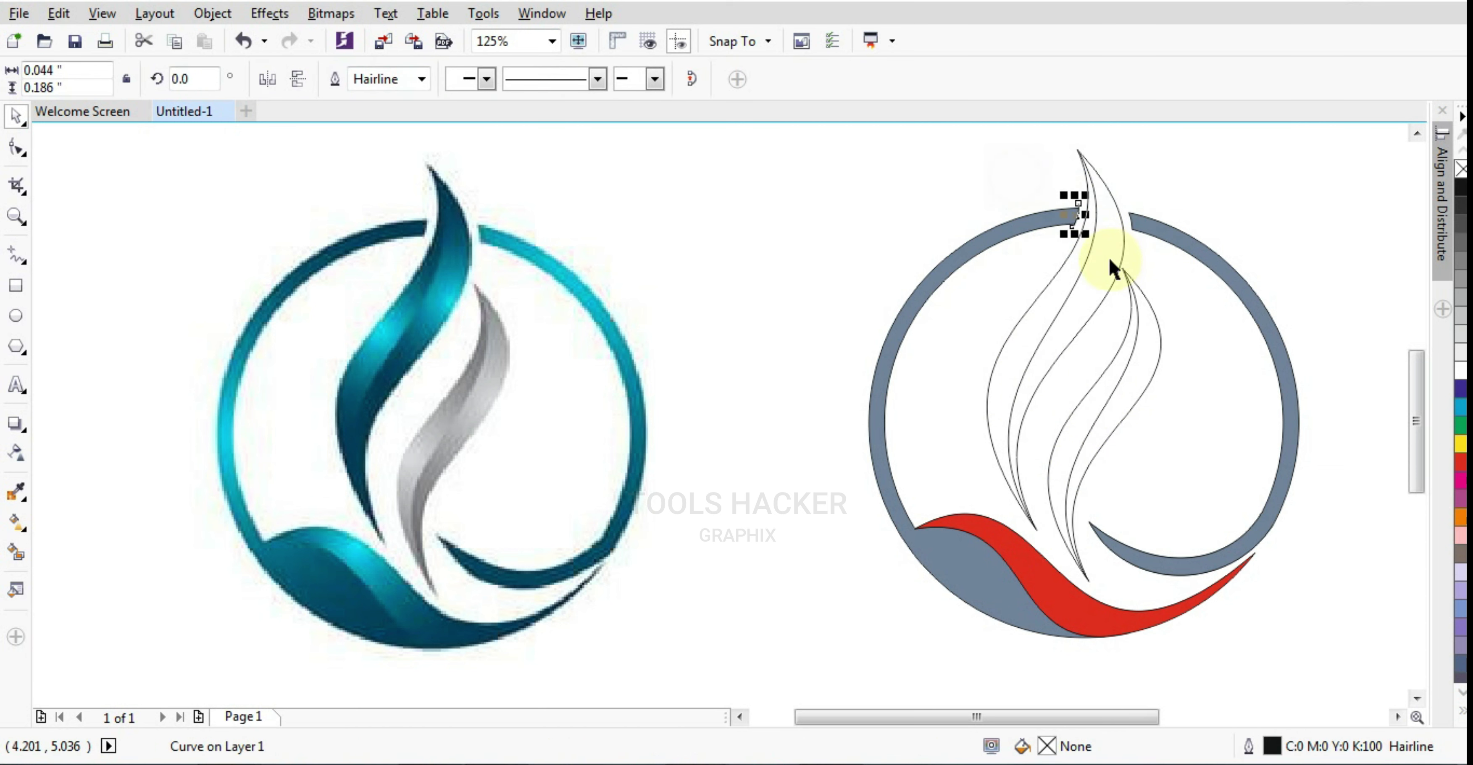
key("Delete")
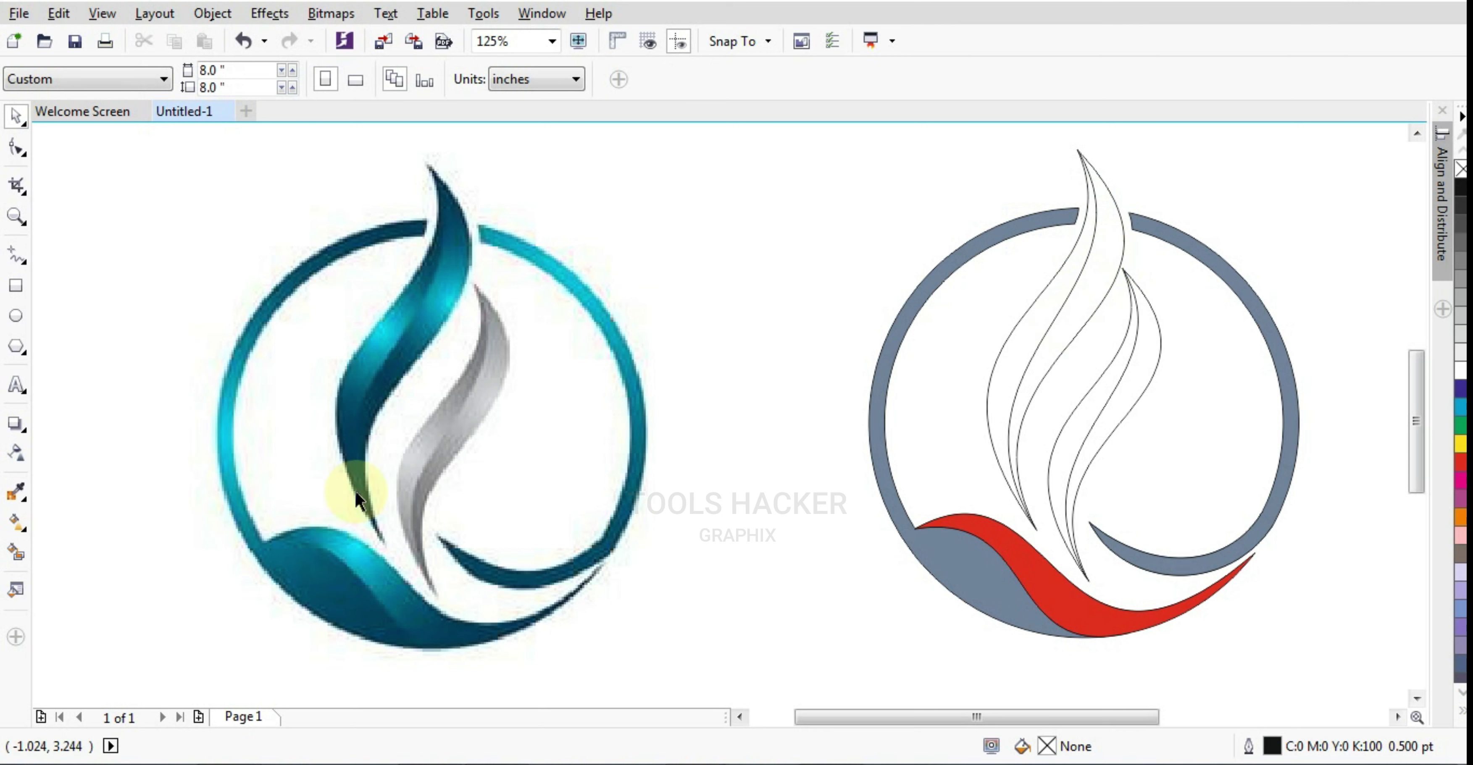
Fill both halves of the tall flame and both halves of the small flame with red using Smart Fill
left_click(16, 553)
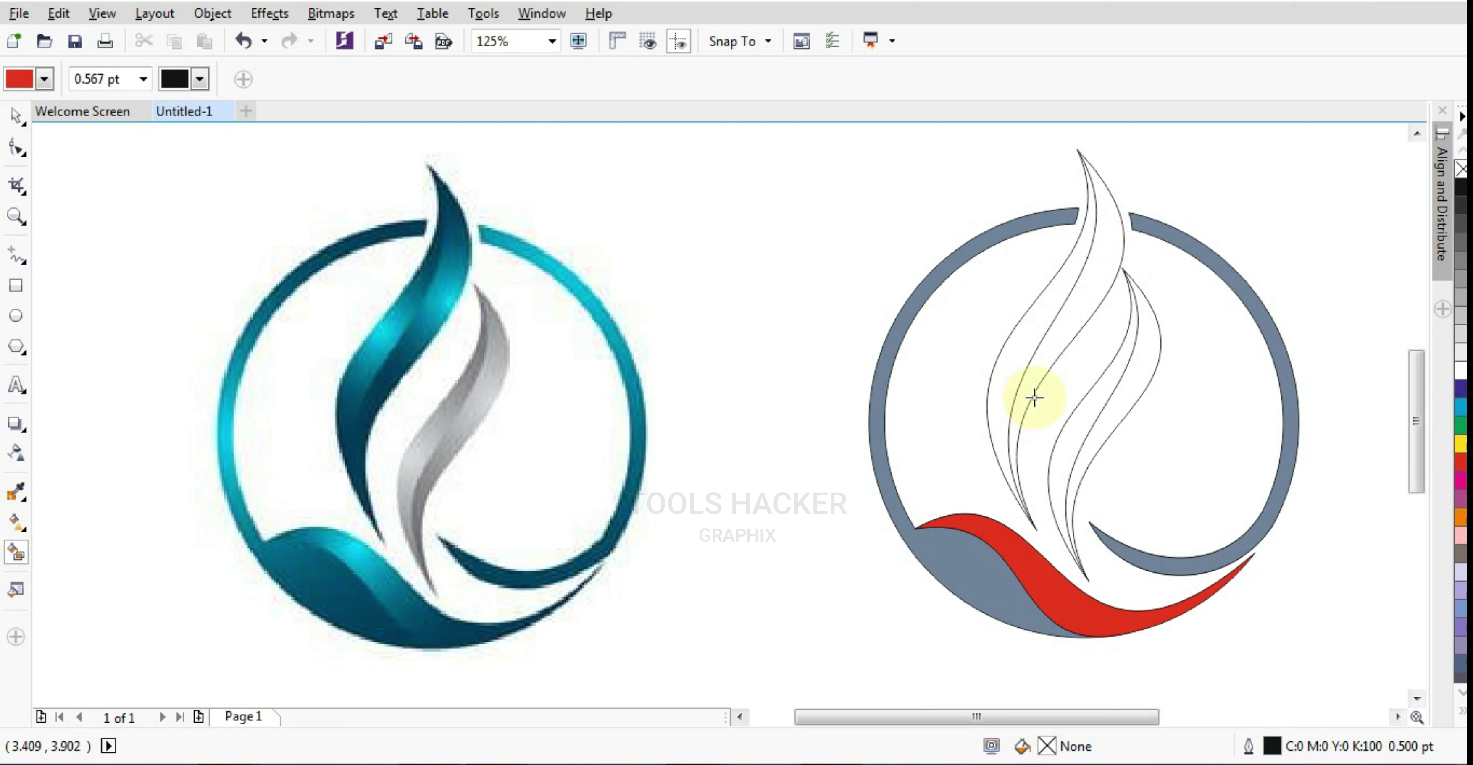
left_click(1025, 367)
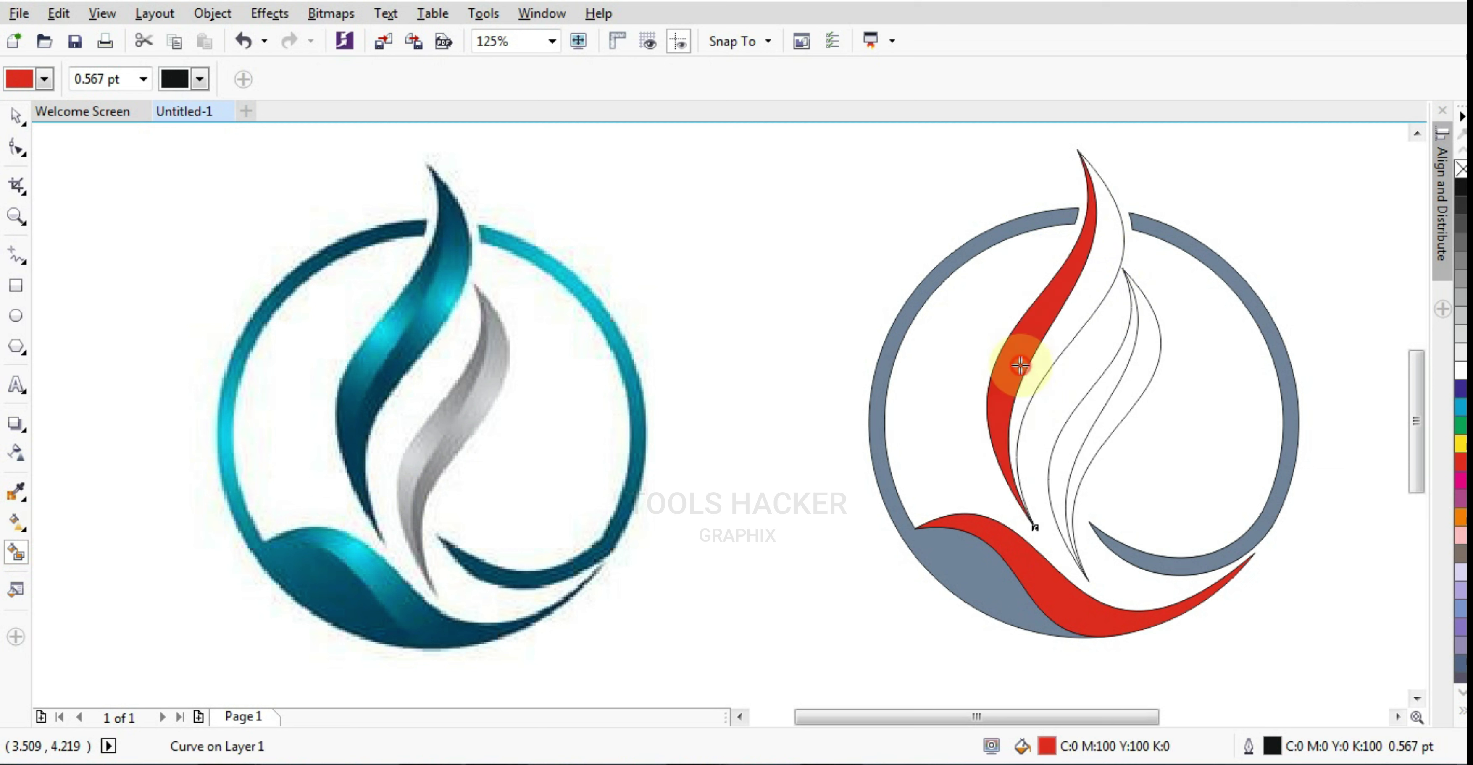
left_click(1069, 435)
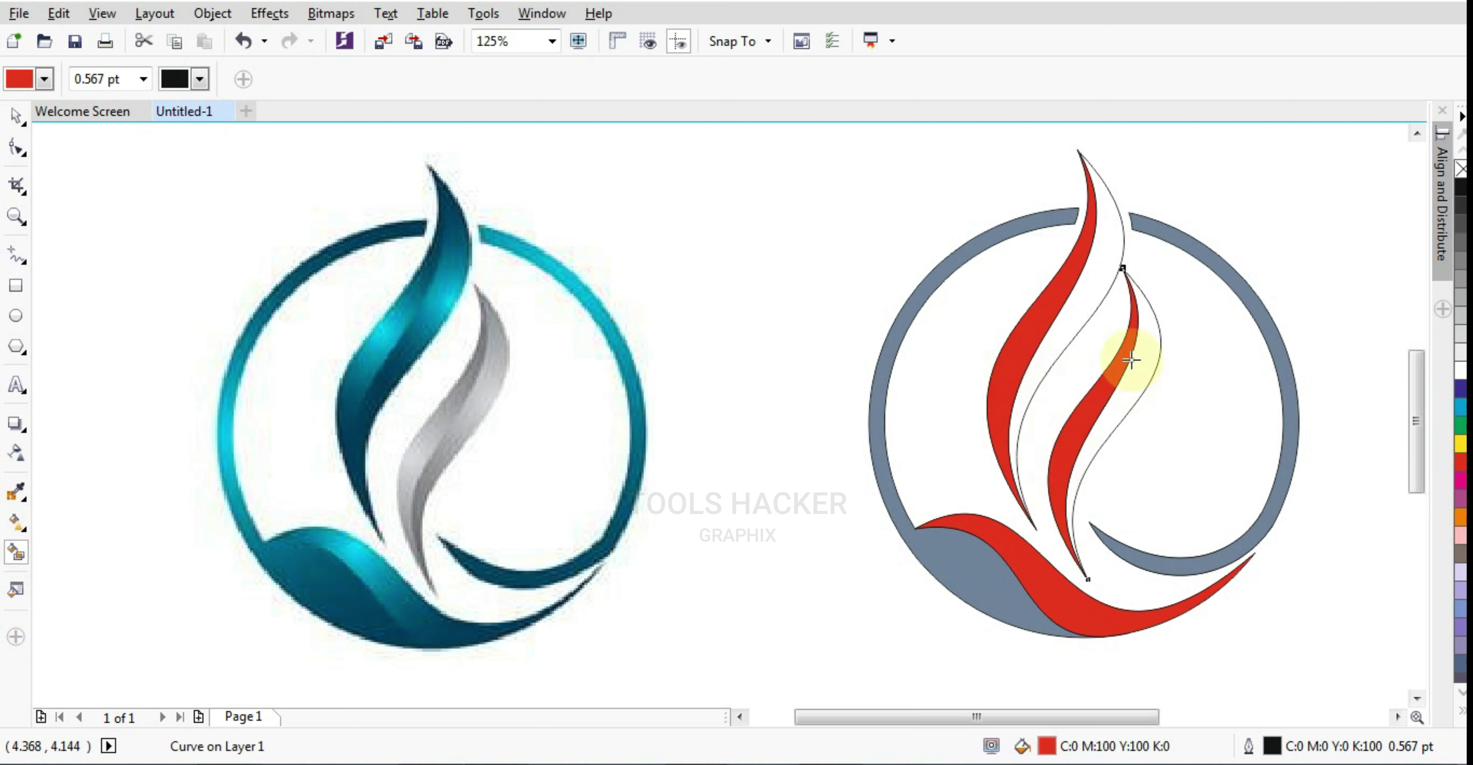
left_click(1095, 296)
left_click(1144, 349)
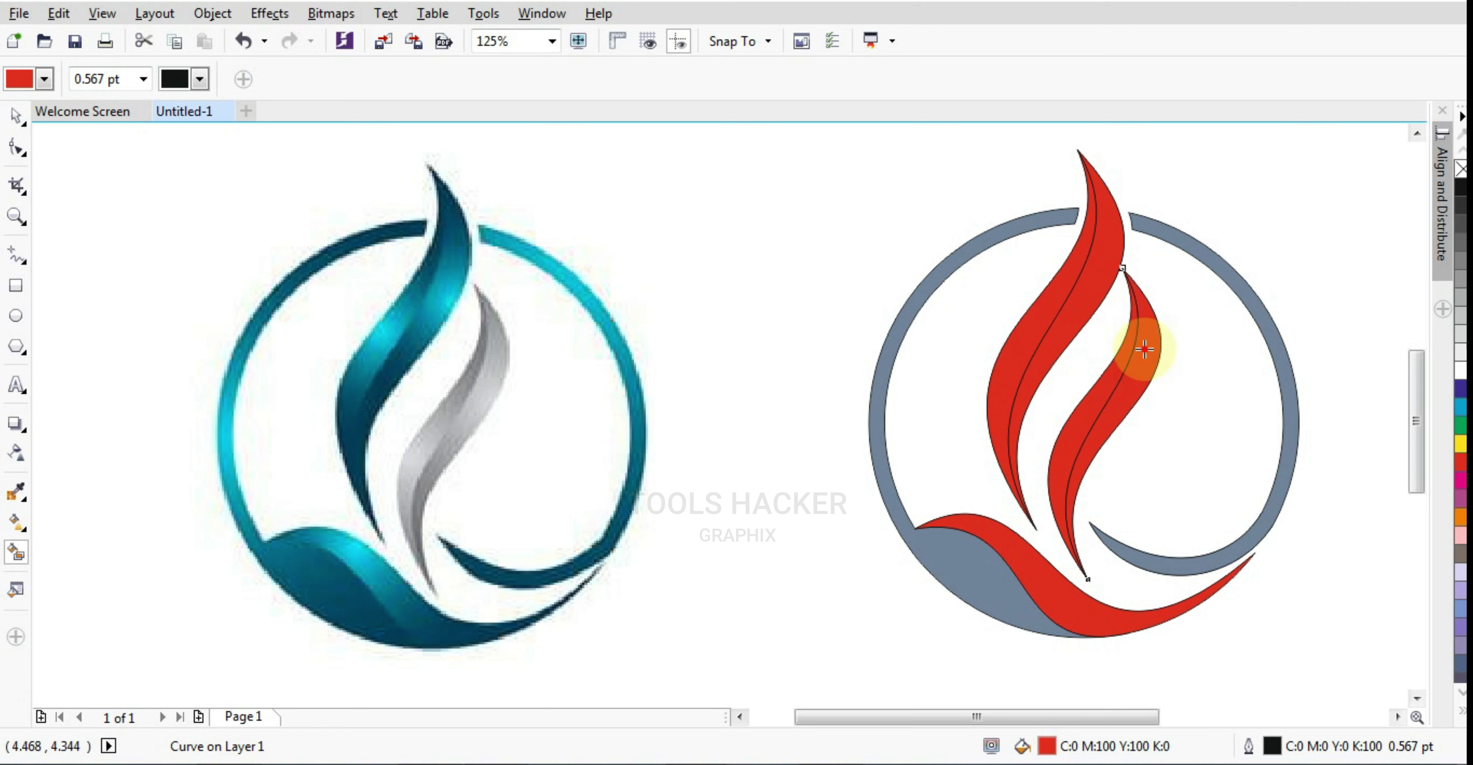
left_click(14, 120)
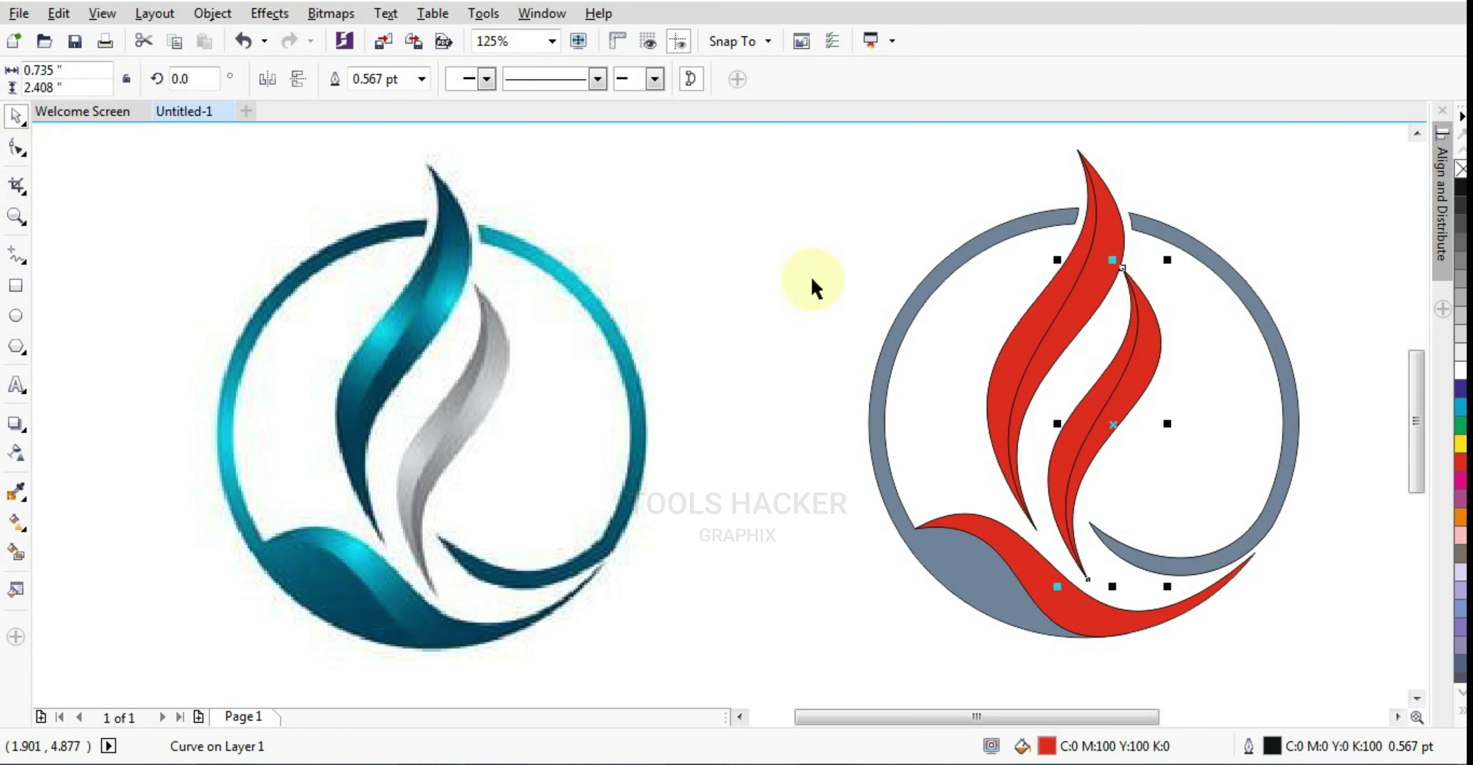
left_click(812, 279)
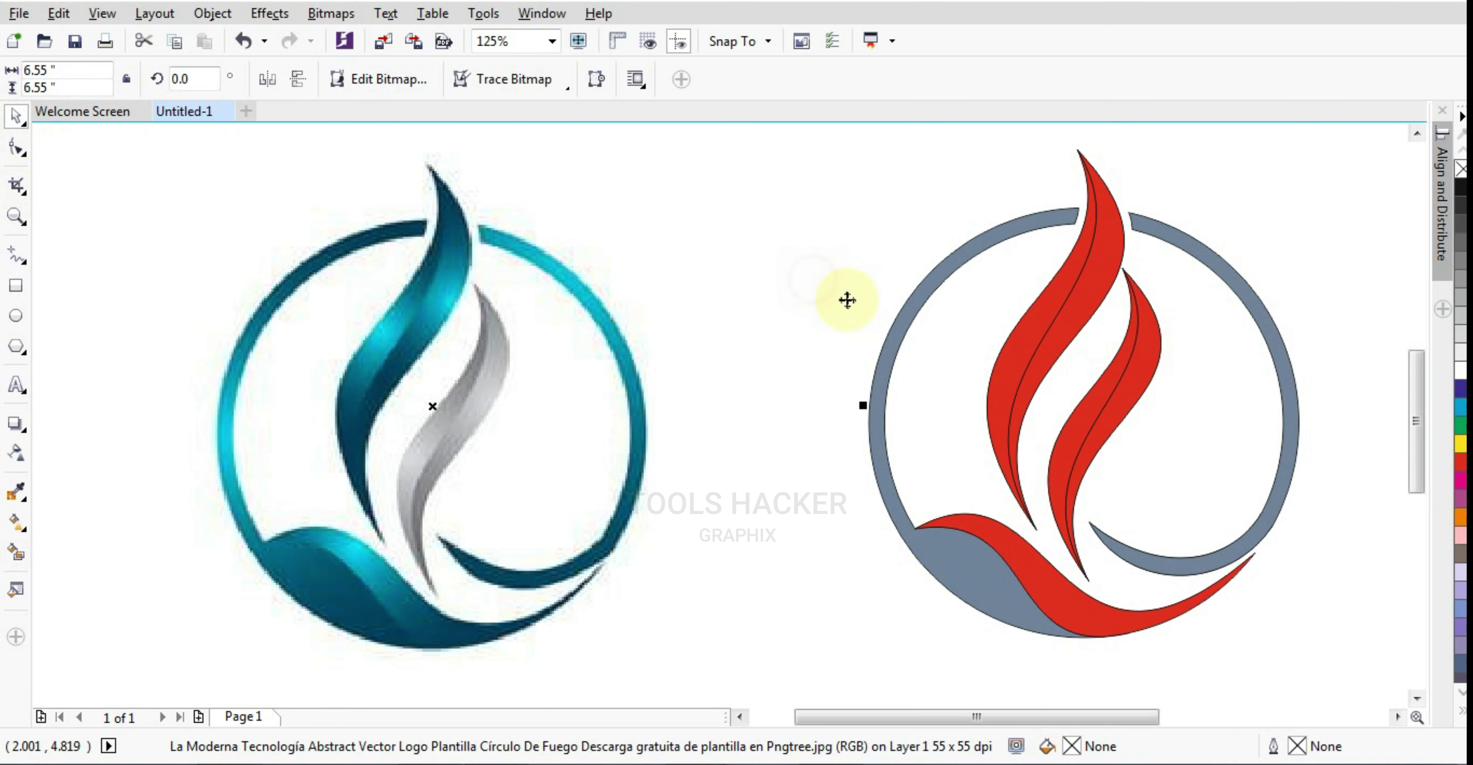
Apply a linear fountain fill to the tall flame's left half, running from its lower tip to its upper tip
left_click(1000, 372)
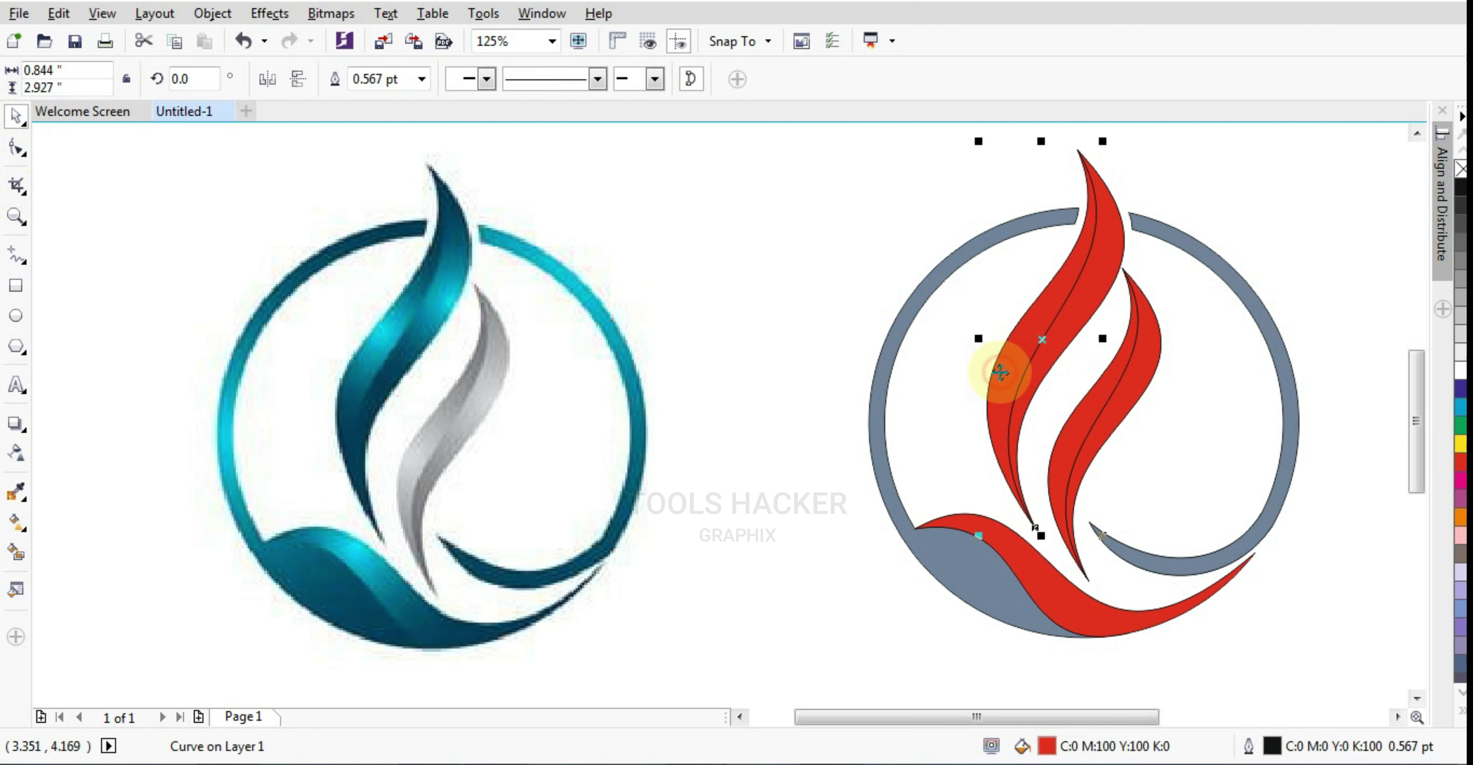
left_click(15, 552)
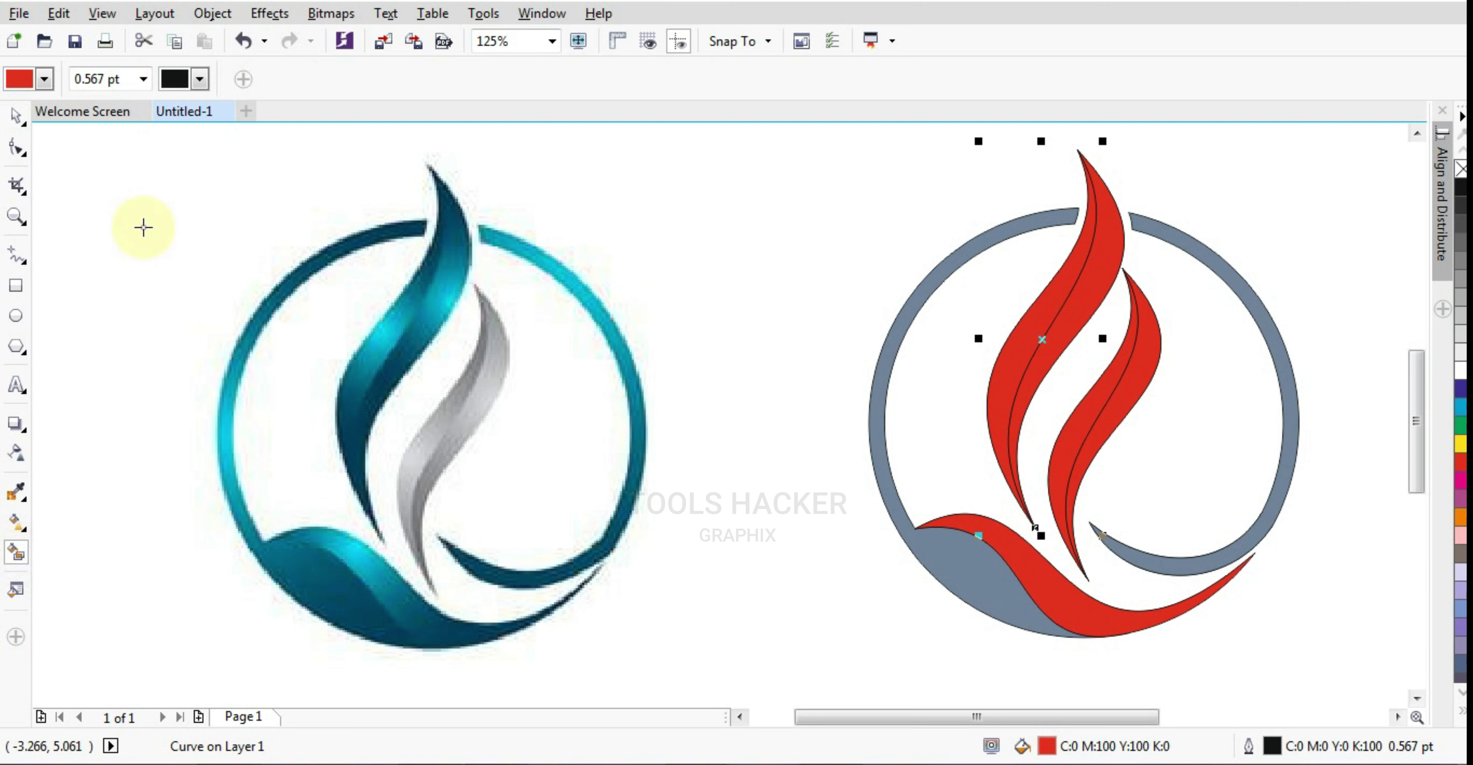
left_click(17, 117)
left_click(673, 297)
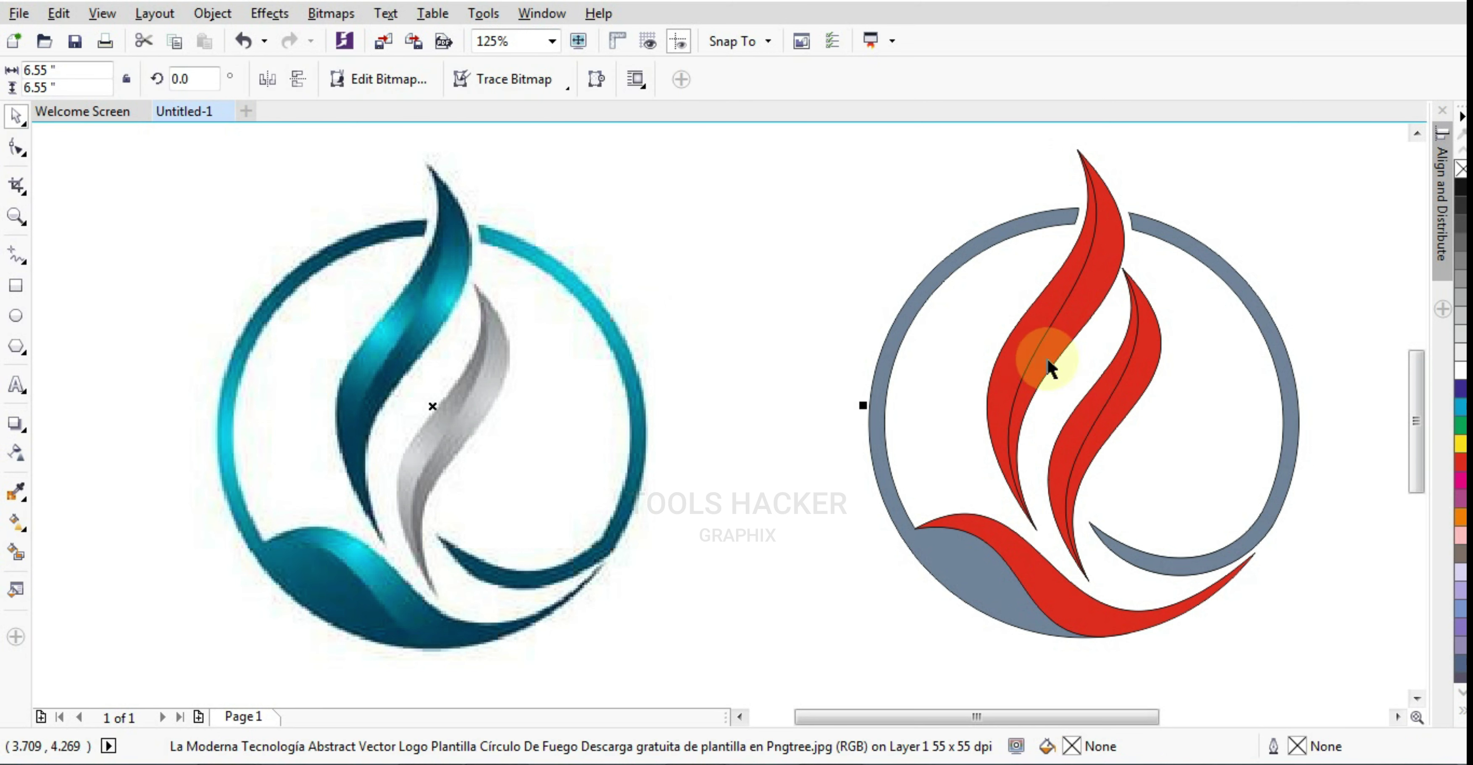
left_click(1017, 359)
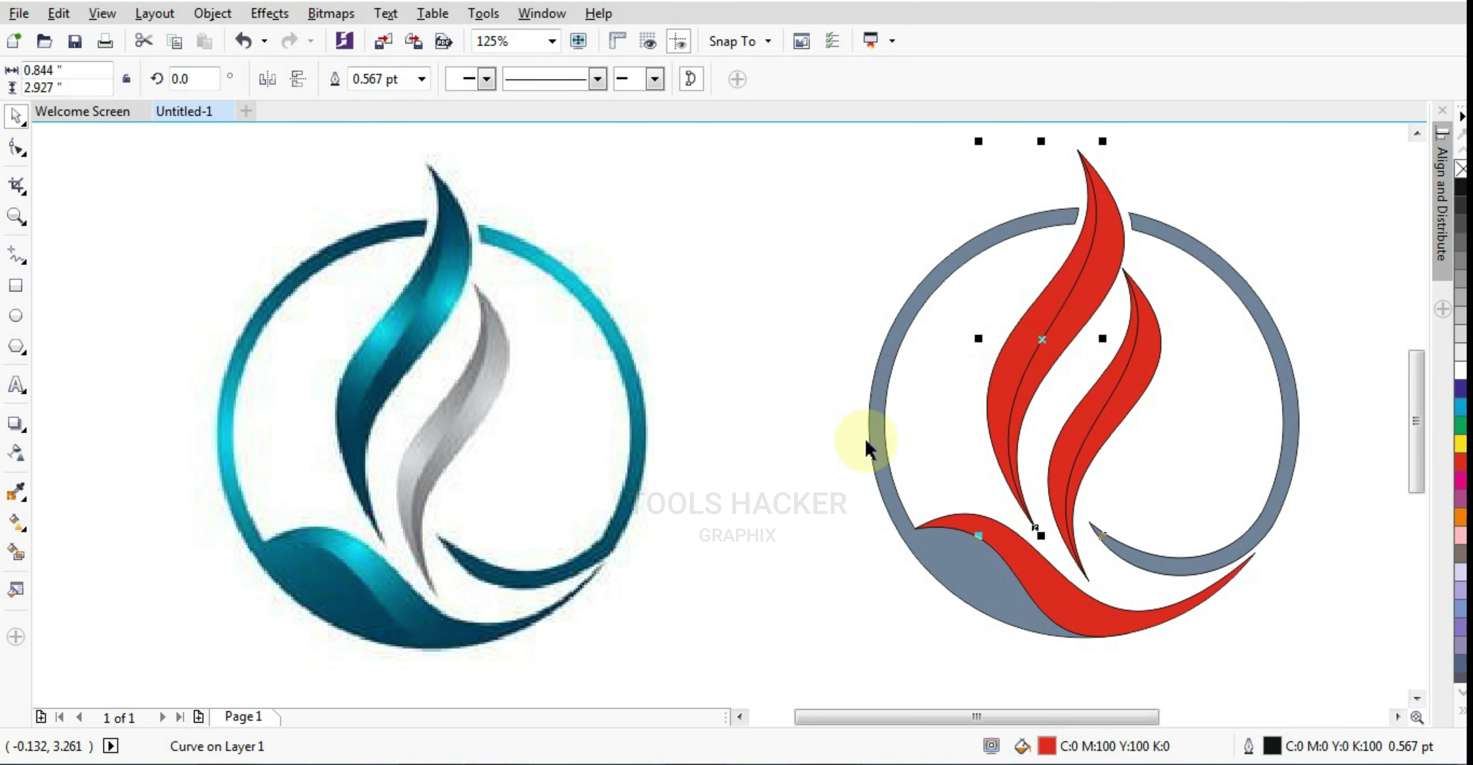
left_click(23, 526)
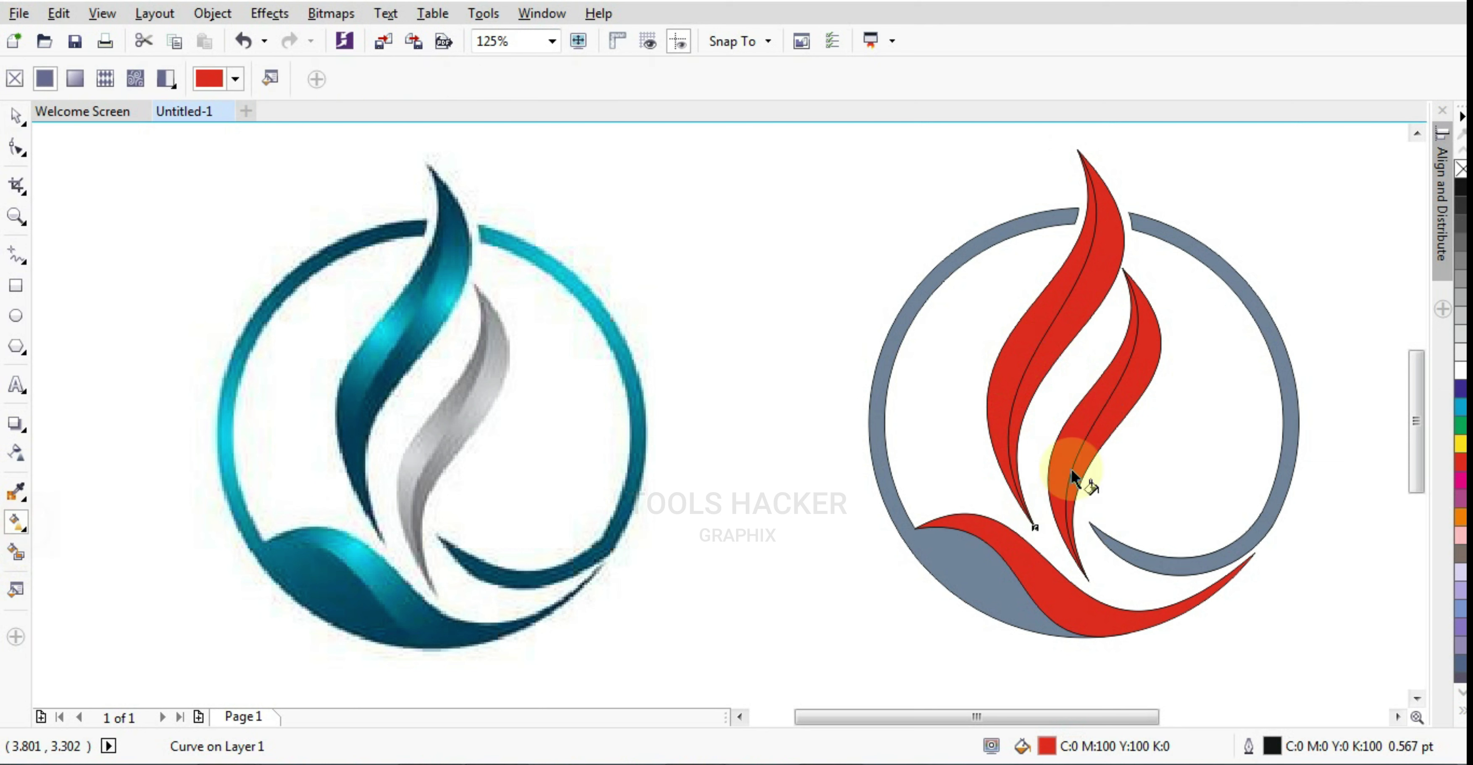
left_click(21, 556)
left_click(20, 529)
left_click(1099, 451)
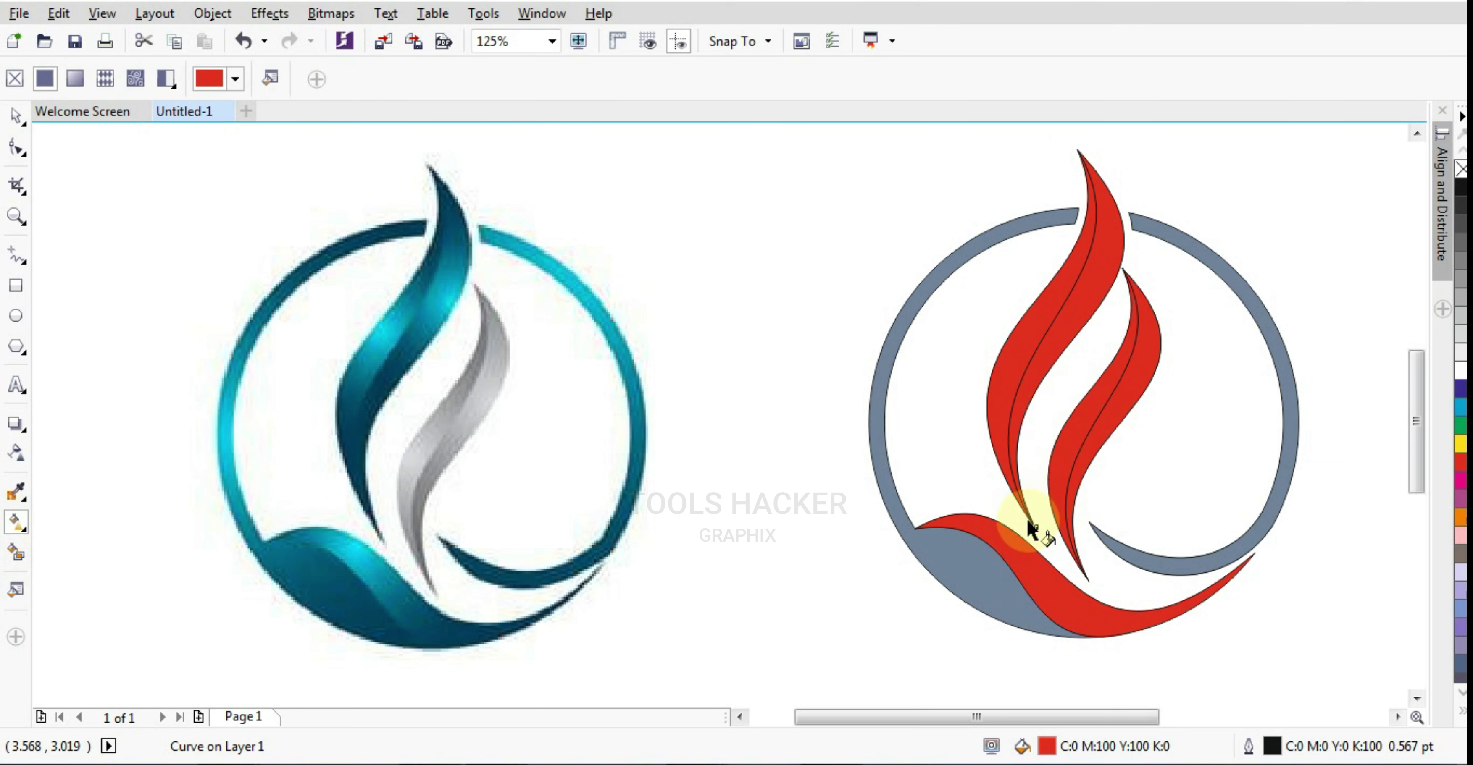
left_click_drag(1030, 522, 1089, 163)
Colour the gradient's upper end red and its lower end black, and shift its midpoint towards the lower end
left_click(1030, 521)
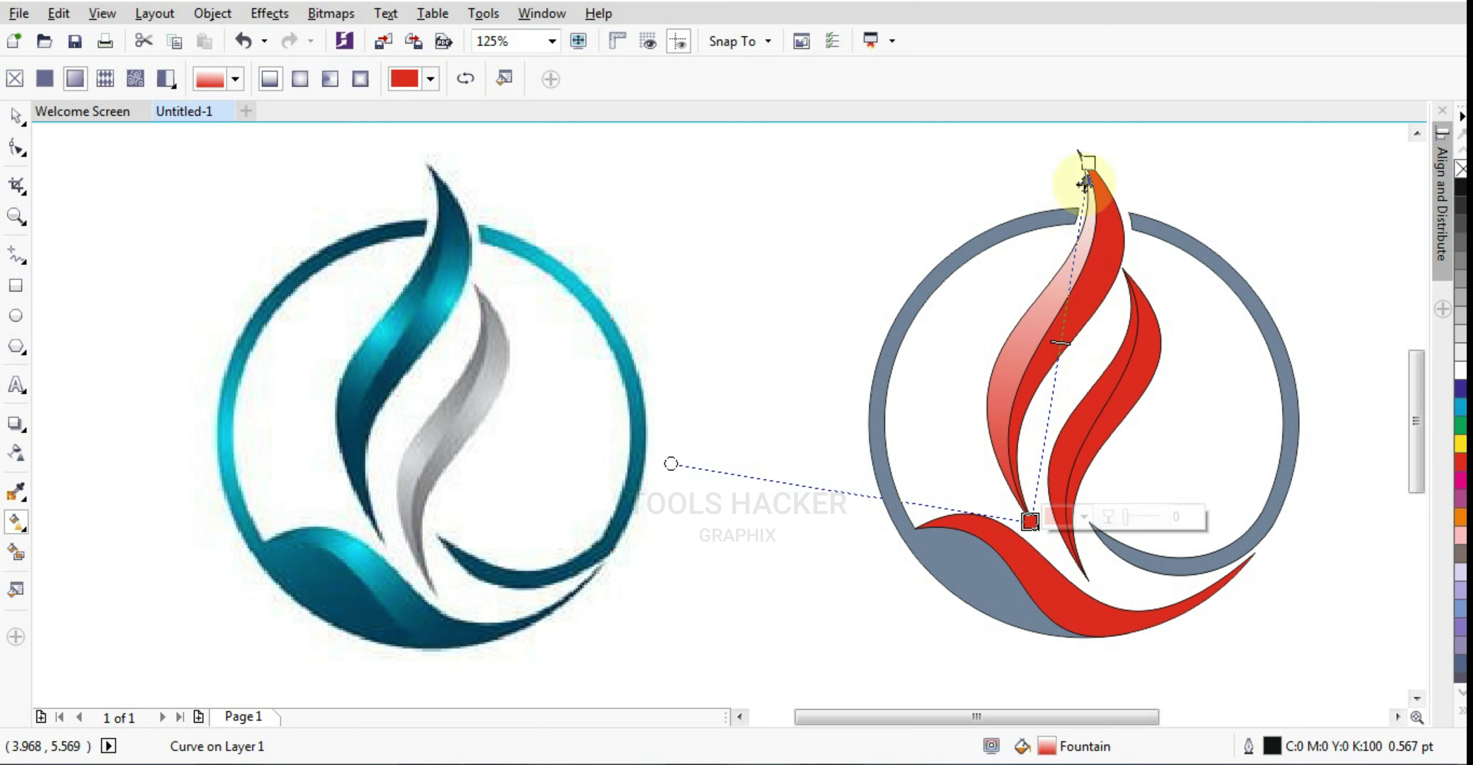
left_click(1088, 164)
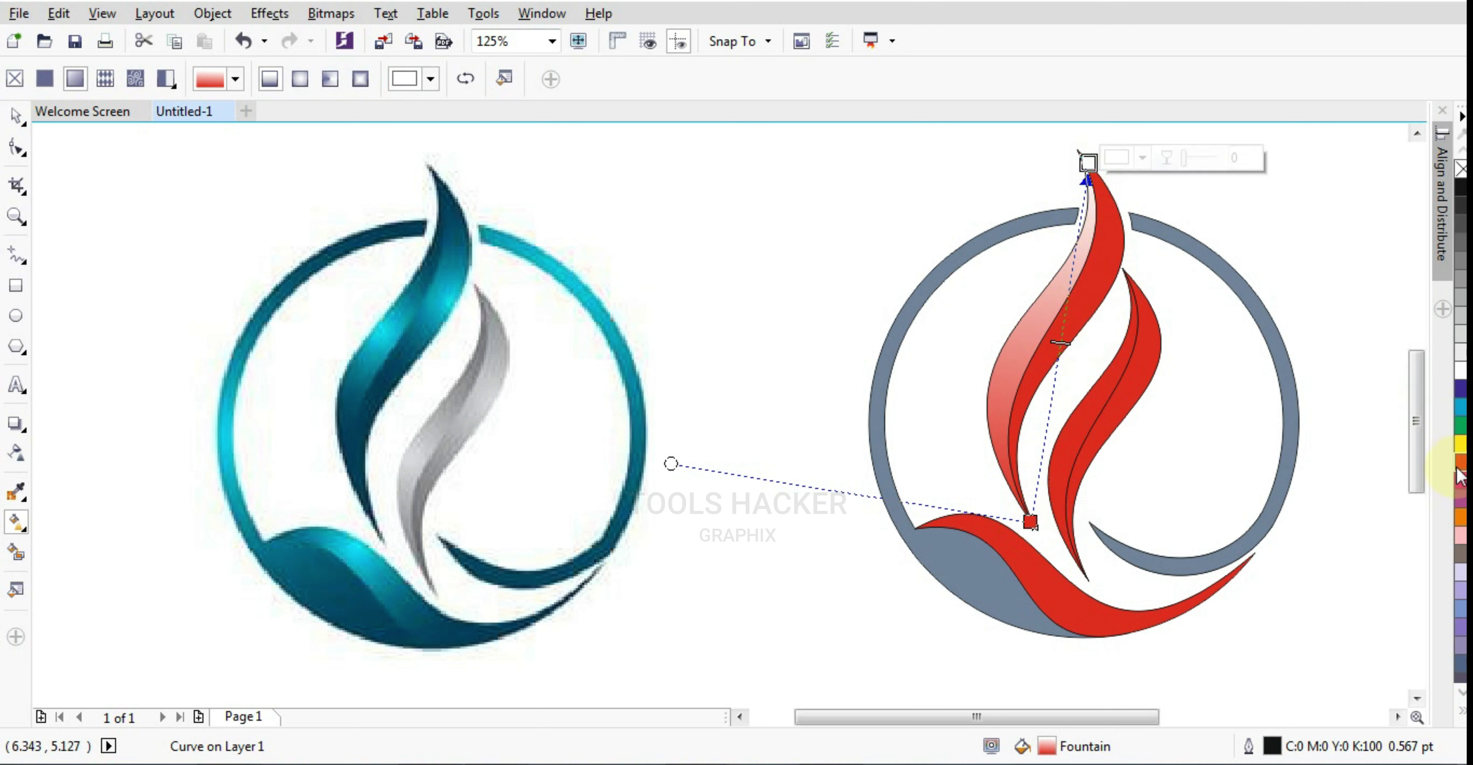
left_click_drag(1460, 474, 1065, 496)
left_click(1030, 521)
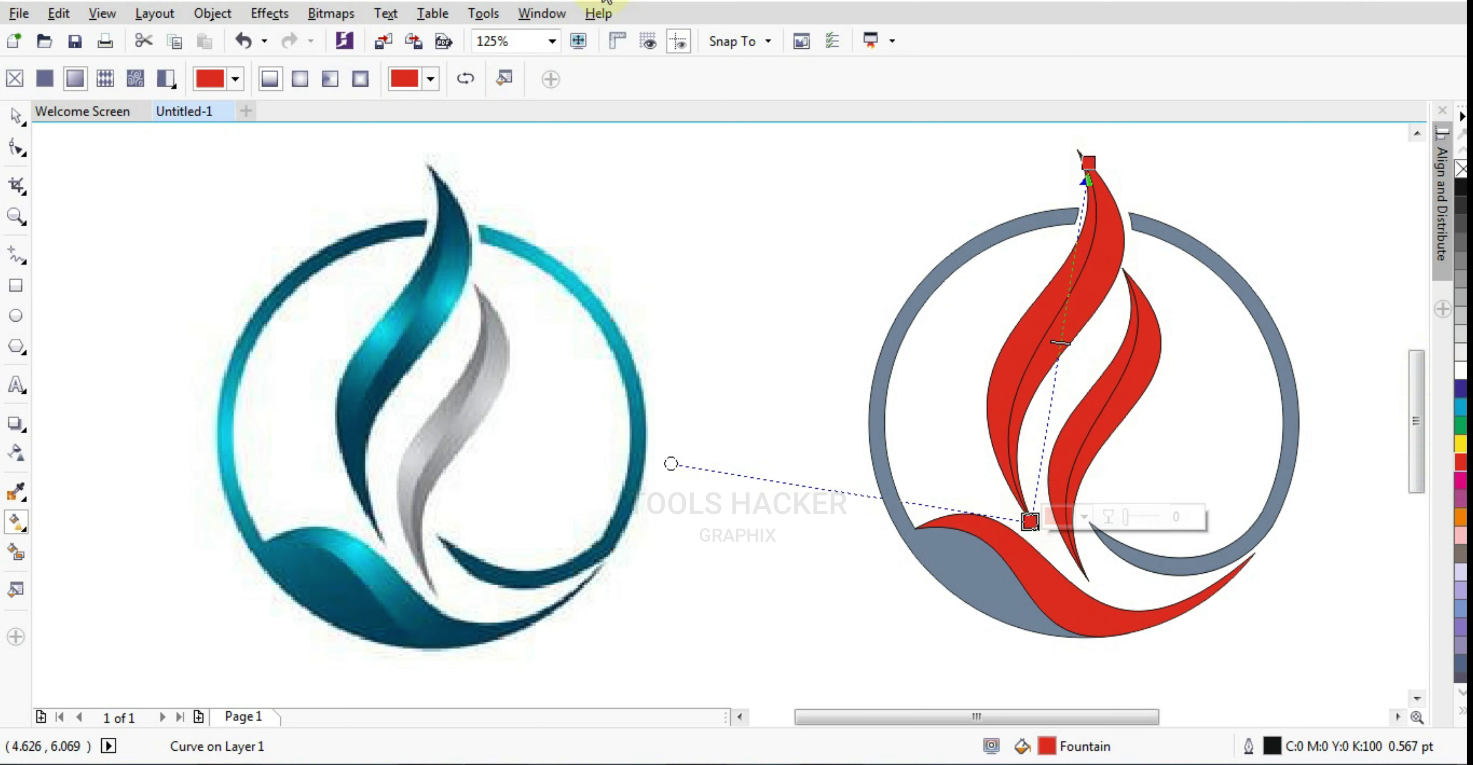
left_click(1461, 195)
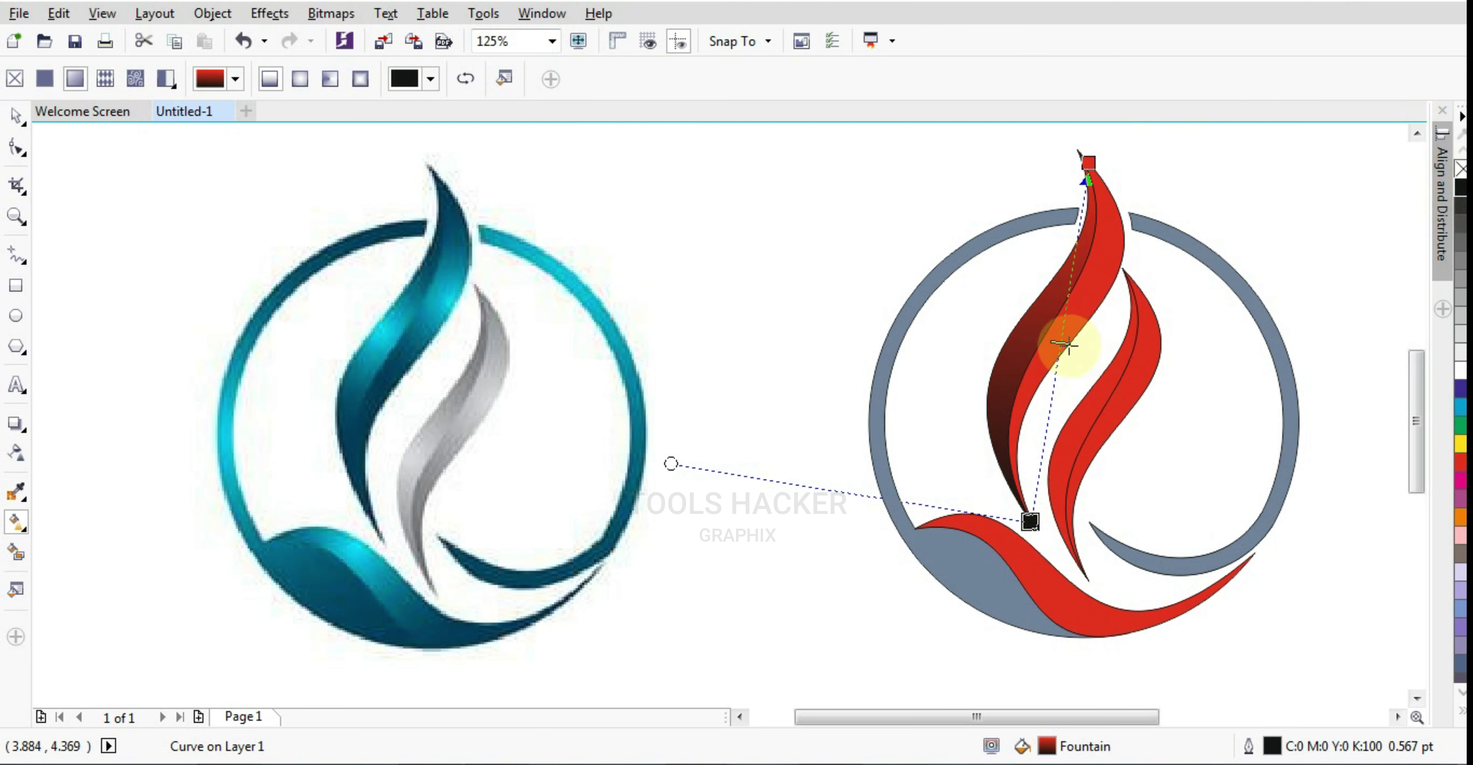
left_click_drag(1065, 343, 1055, 387)
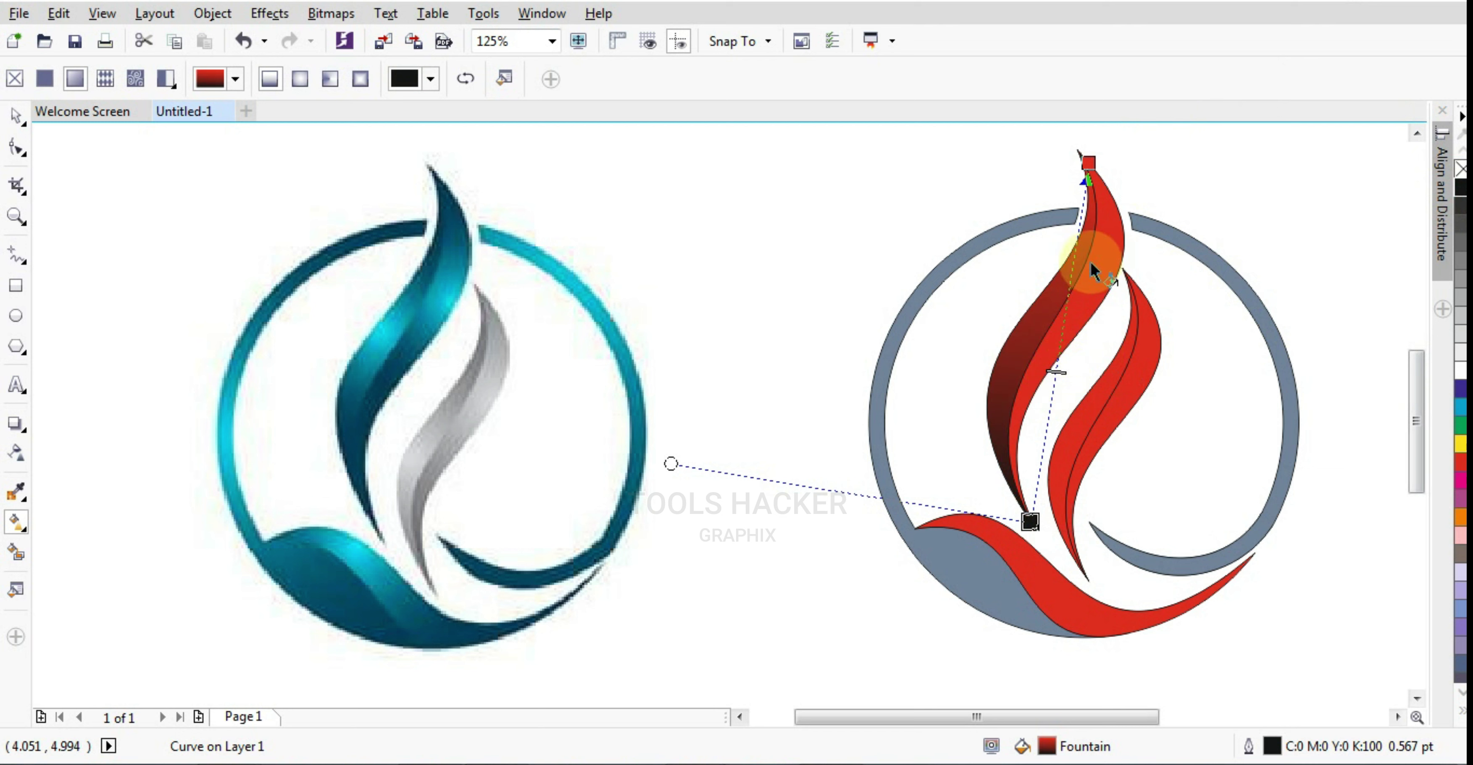
Add a colour node near the middle of the tall flame's gradient and make both end nodes black
double_click(1062, 337)
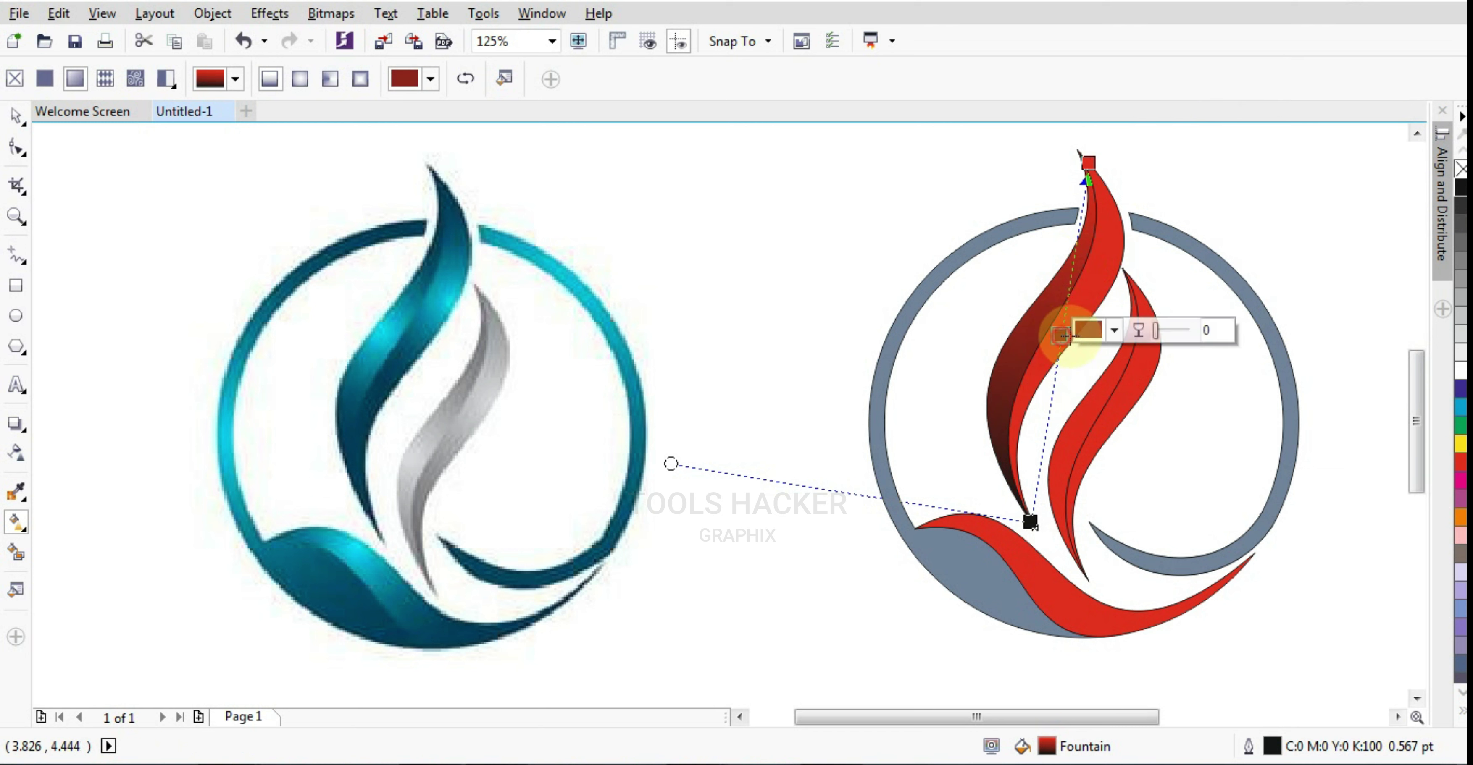
left_click(1088, 158)
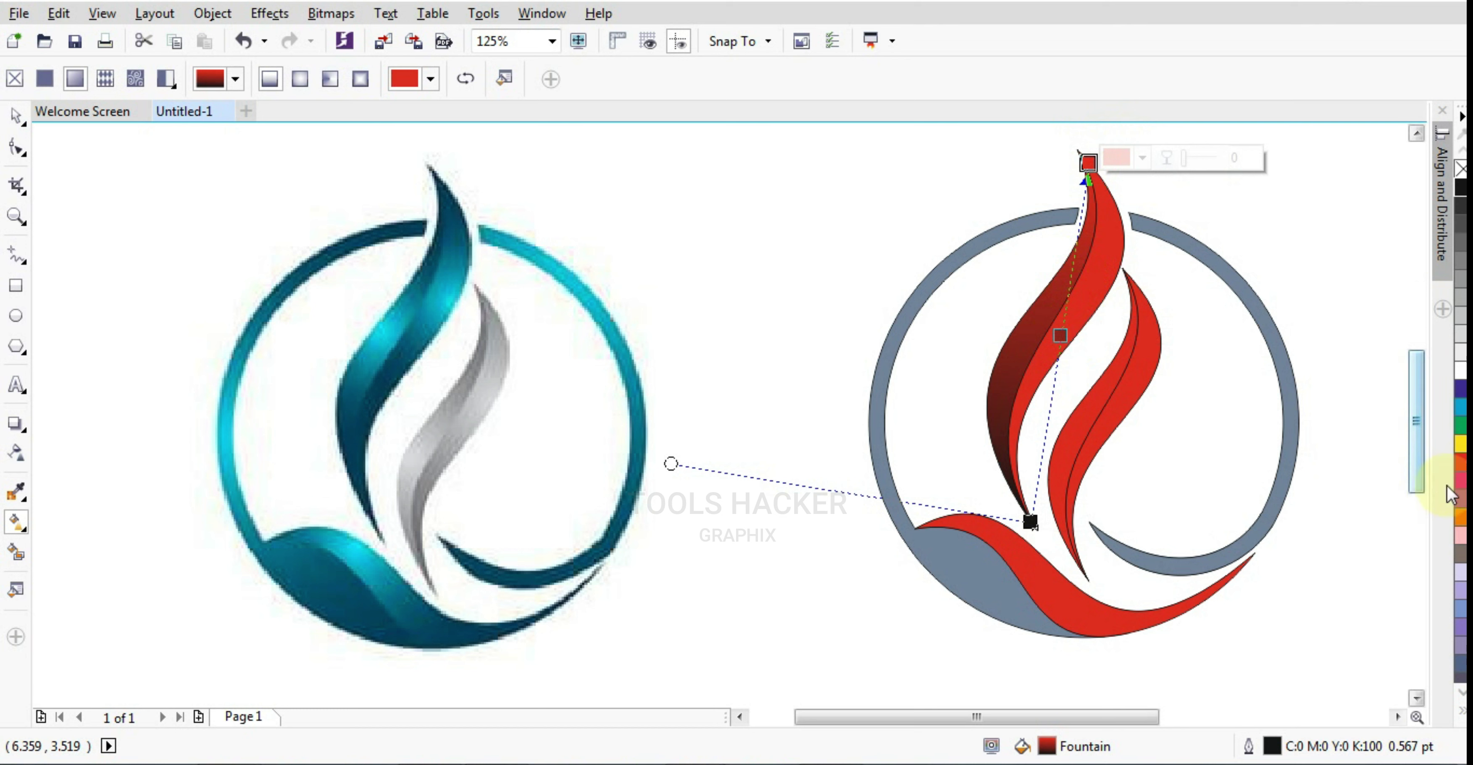
left_click(1459, 715)
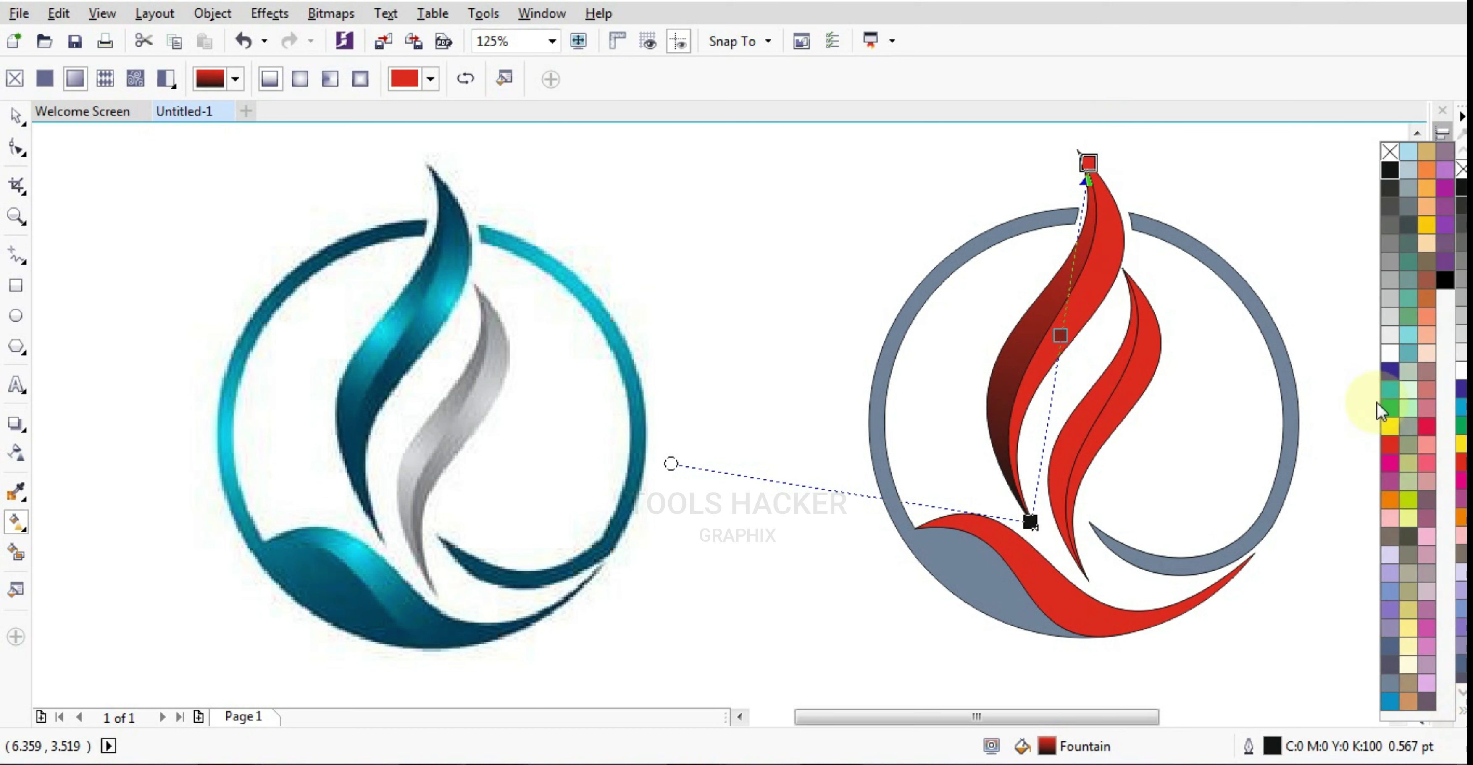
left_click(1441, 279)
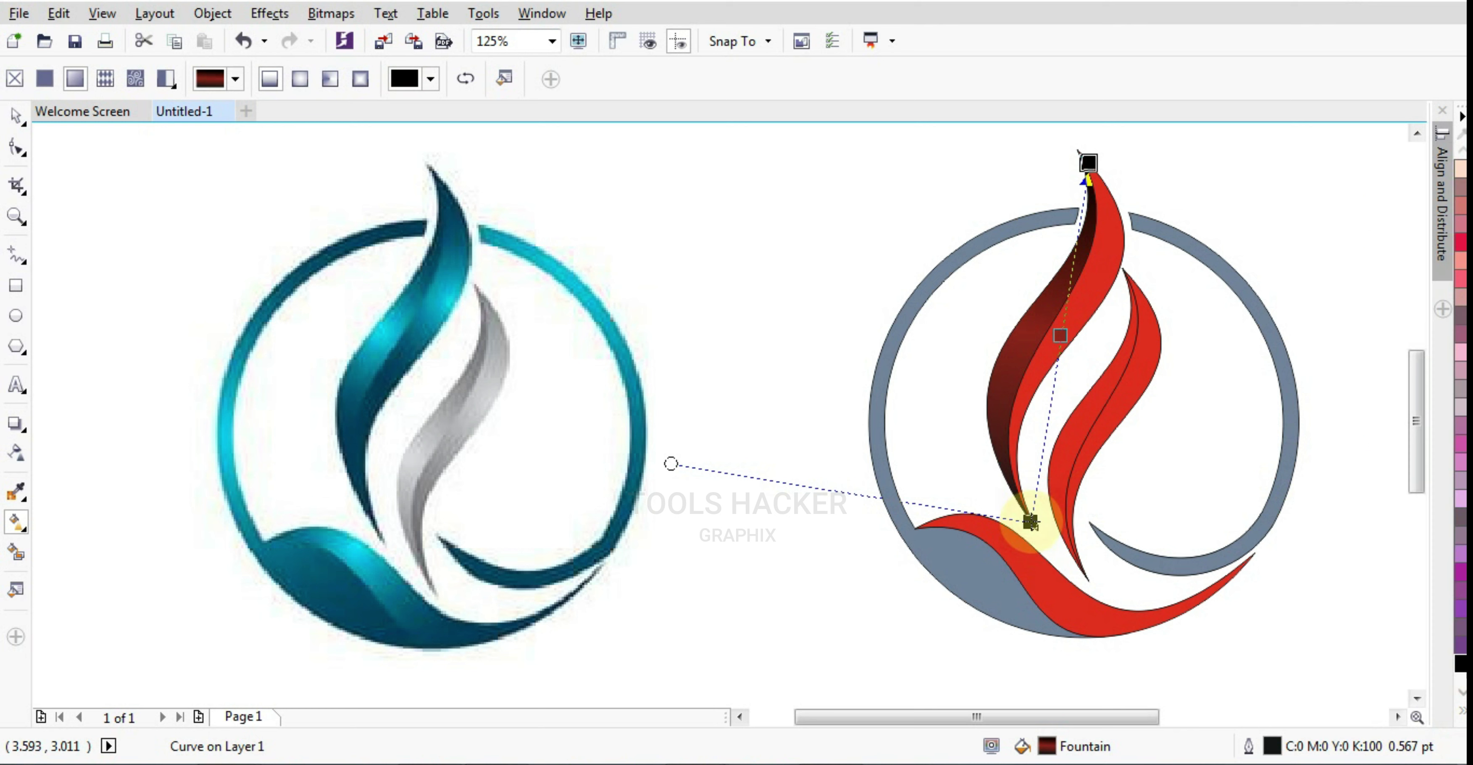
left_click(1031, 521)
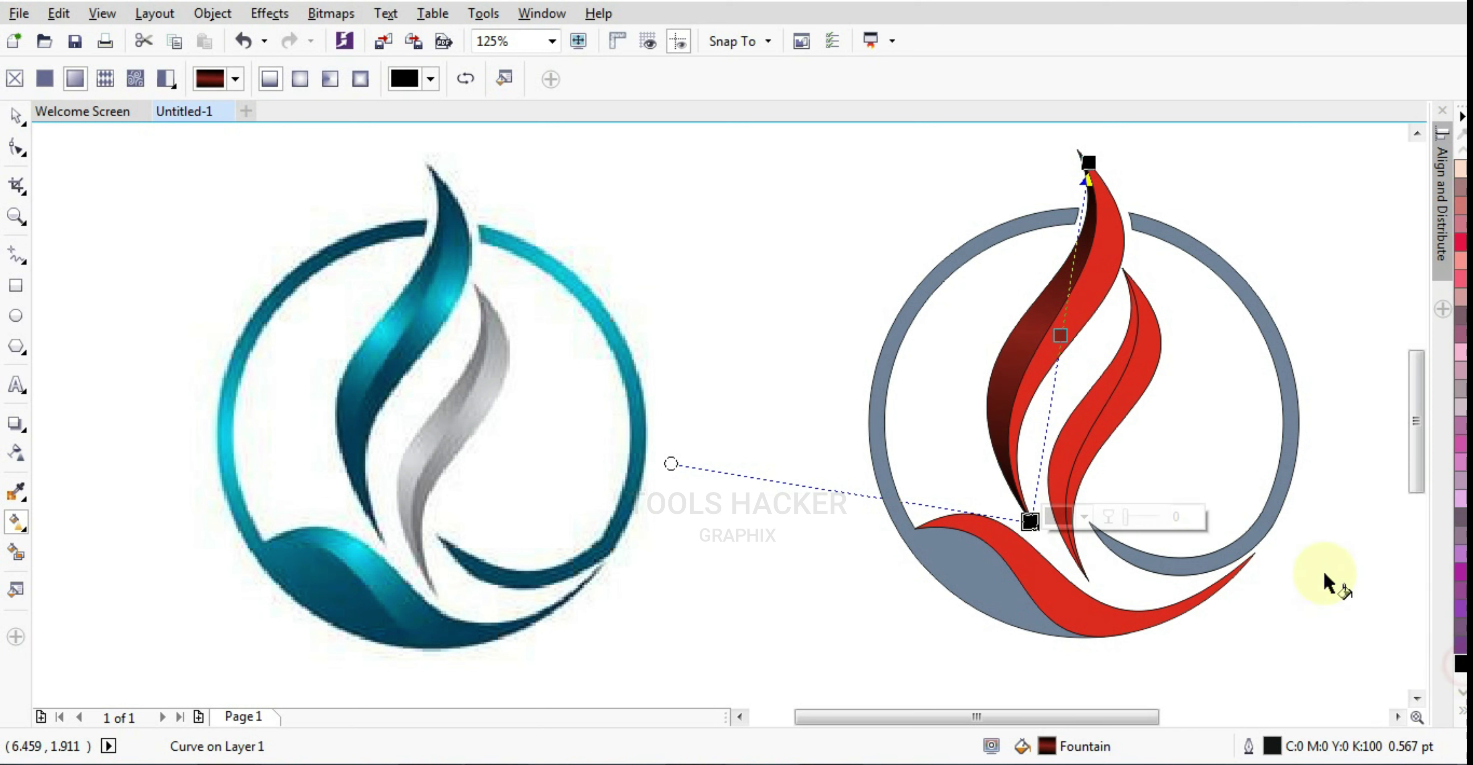
Set the middle node of the tall flame's gradient to red
left_click(1059, 335)
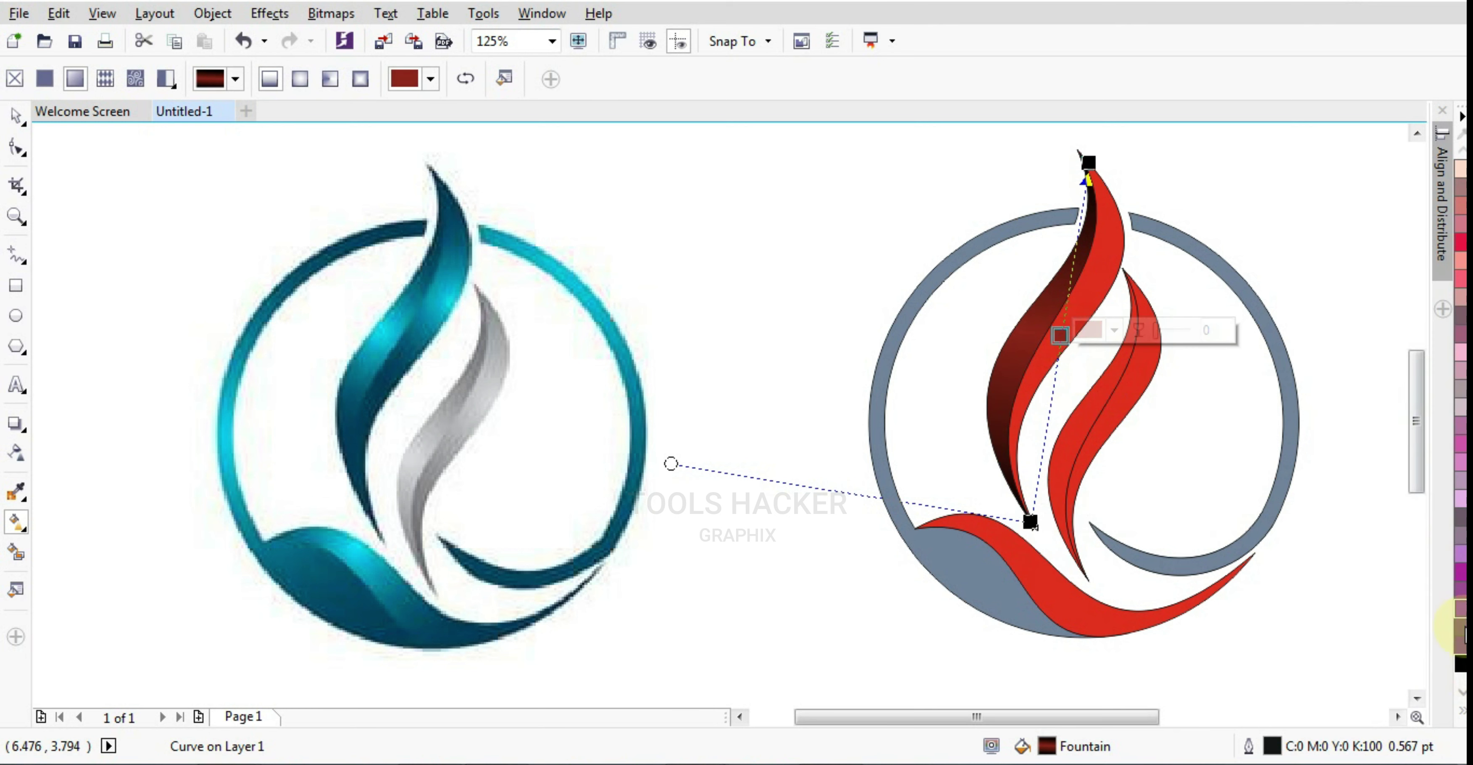
left_click(1461, 697)
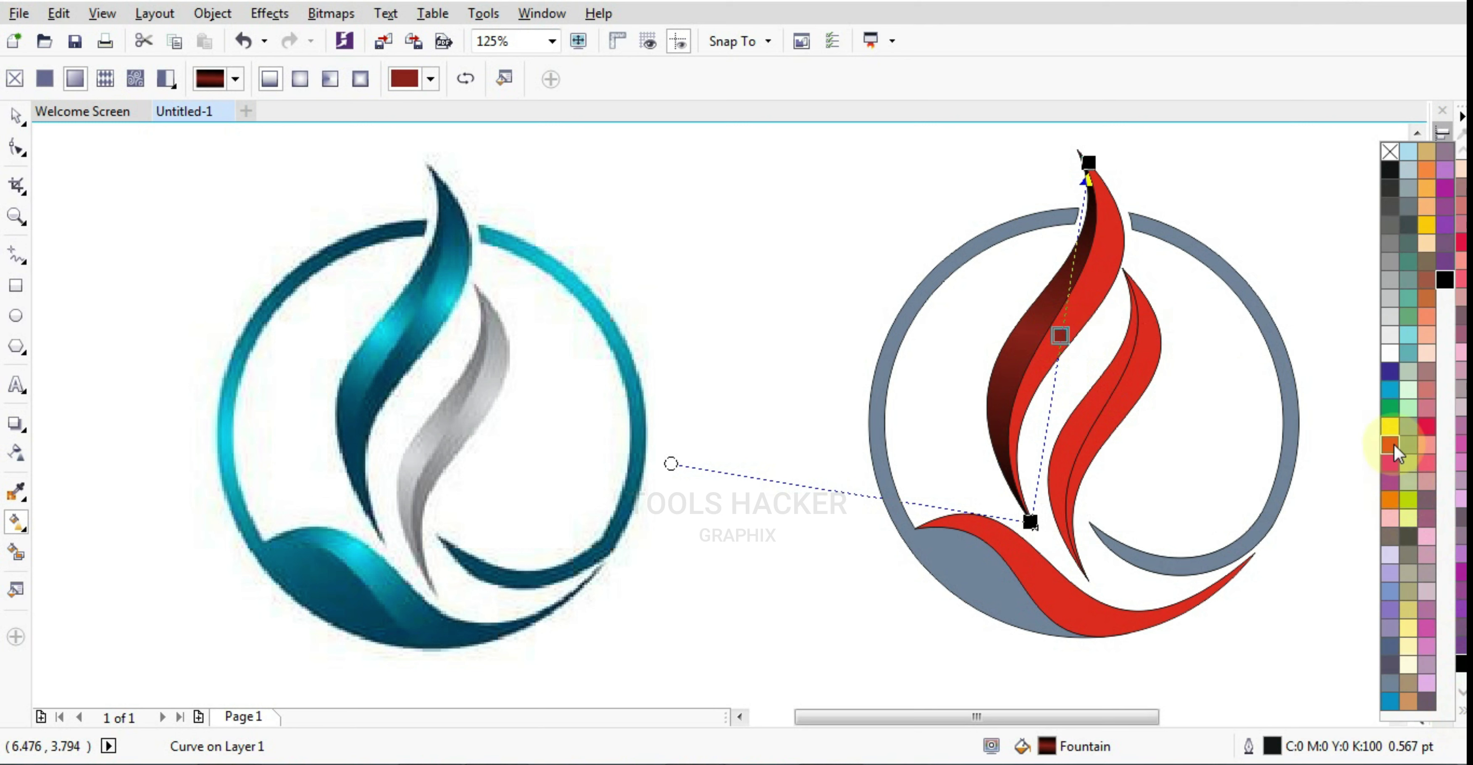
left_click(1388, 444)
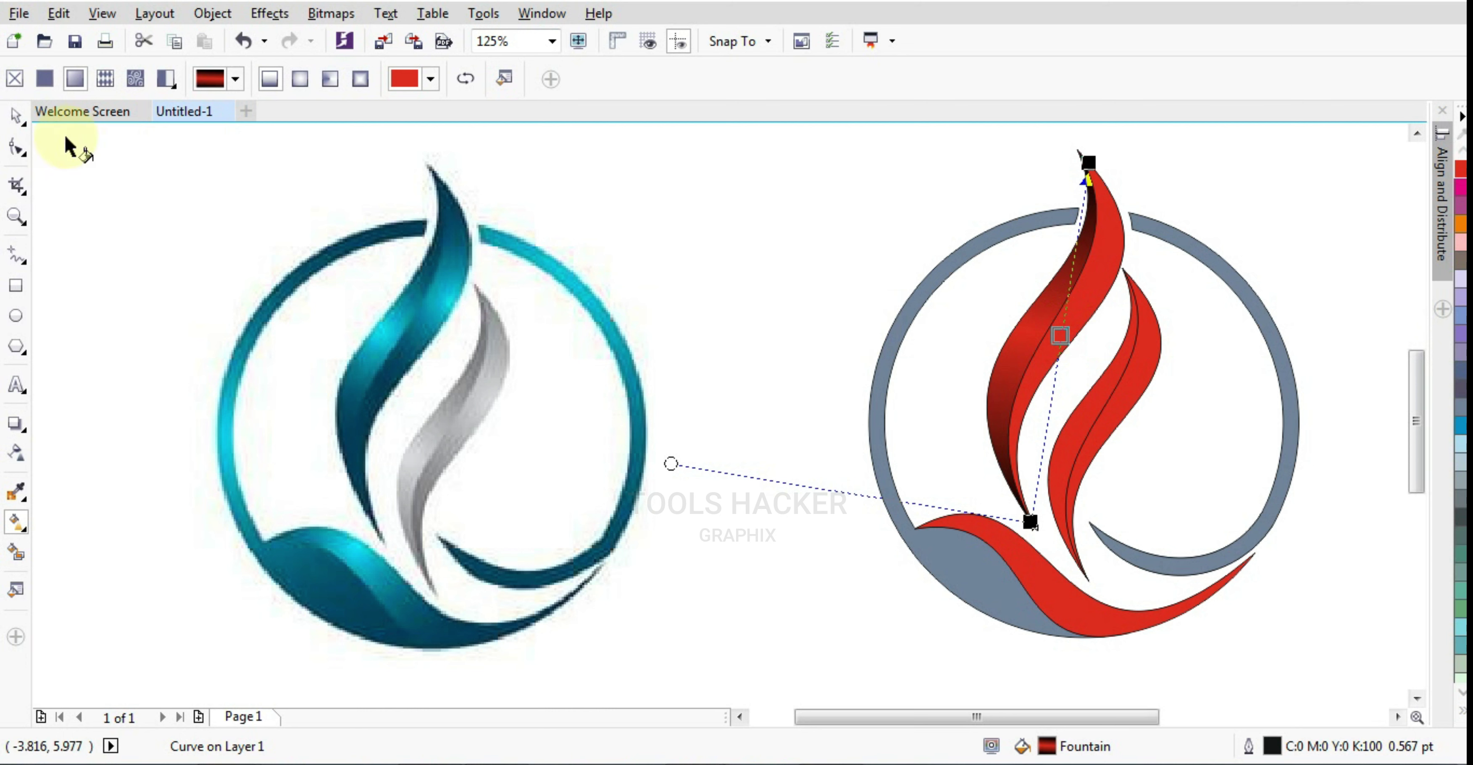
Copy the black-red-black fountain fill from the tall flame's left half onto its right half
left_click(16, 118)
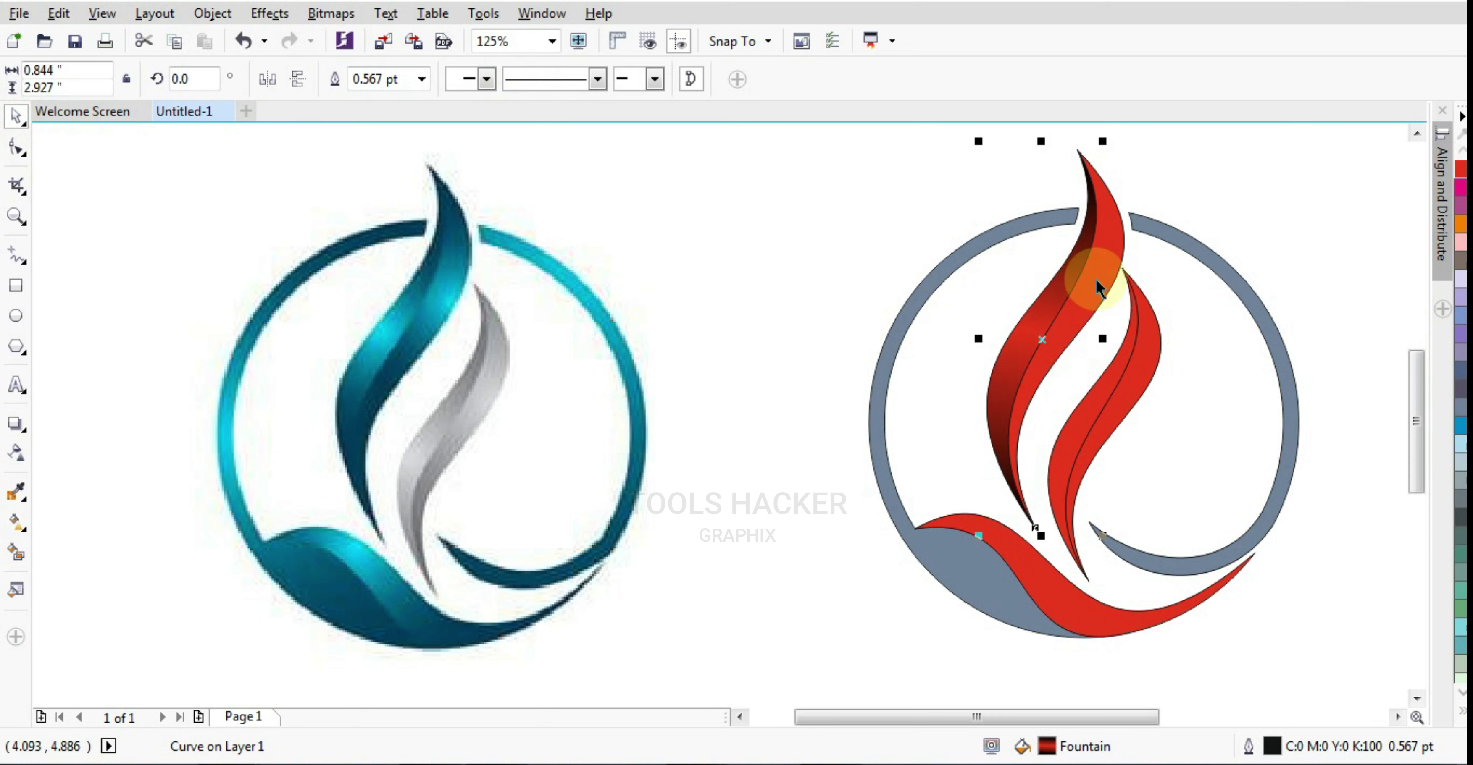
left_click(1096, 280)
left_click(1026, 336)
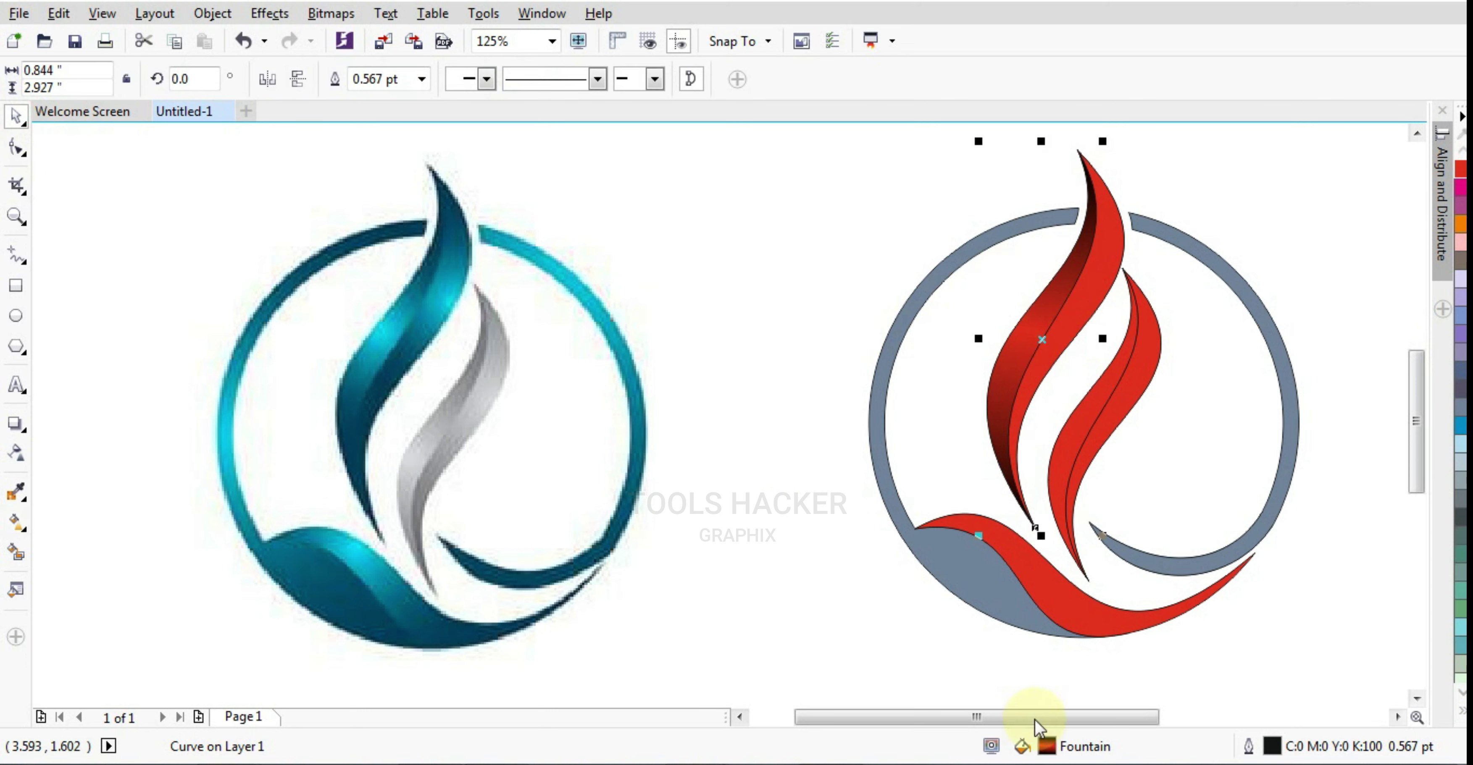
left_click_drag(1095, 282, 1088, 309)
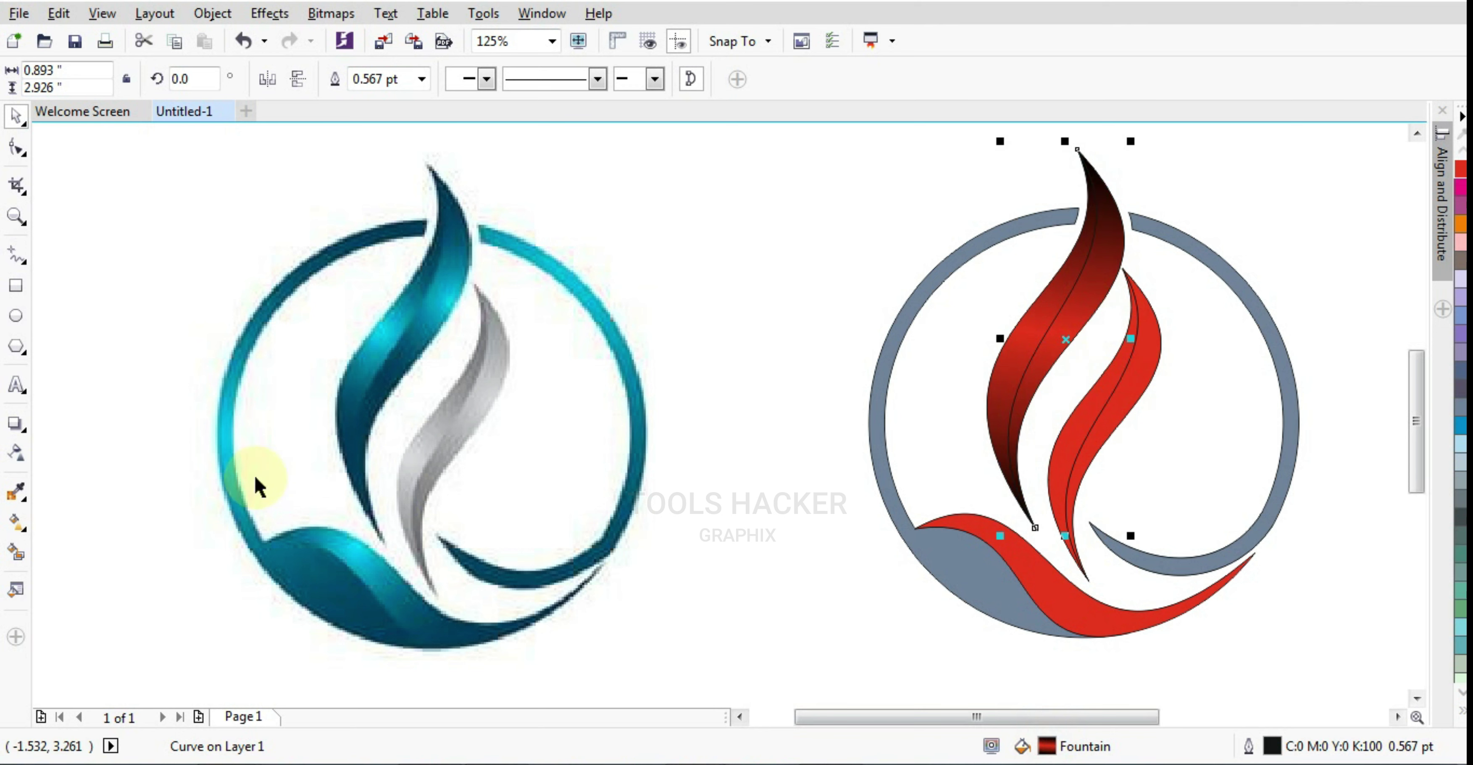
Reposition the gradient on the tall flame's right half, moving its lower end onto the flame's lower left edge and its red node towards the upper tip
left_click(15, 555)
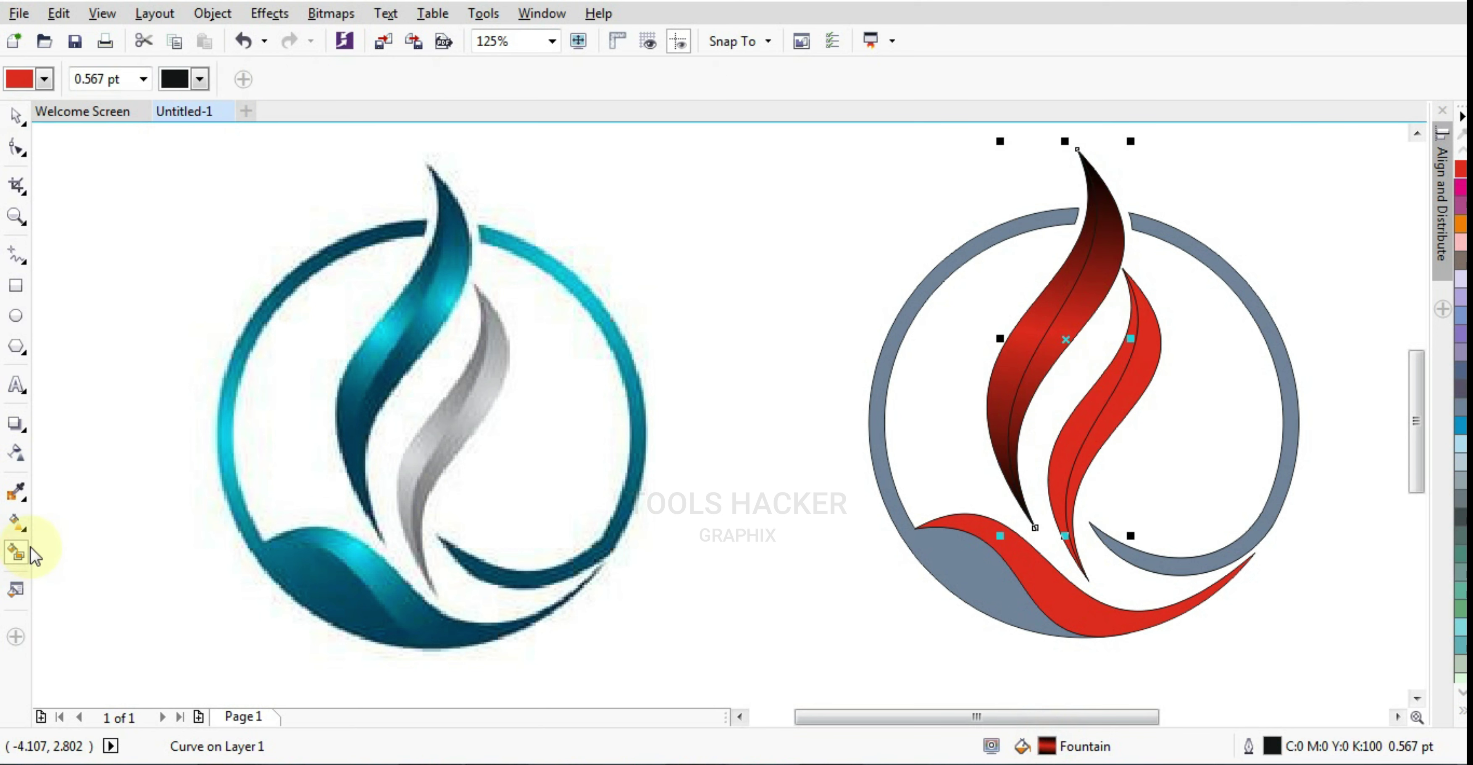
left_click(22, 525)
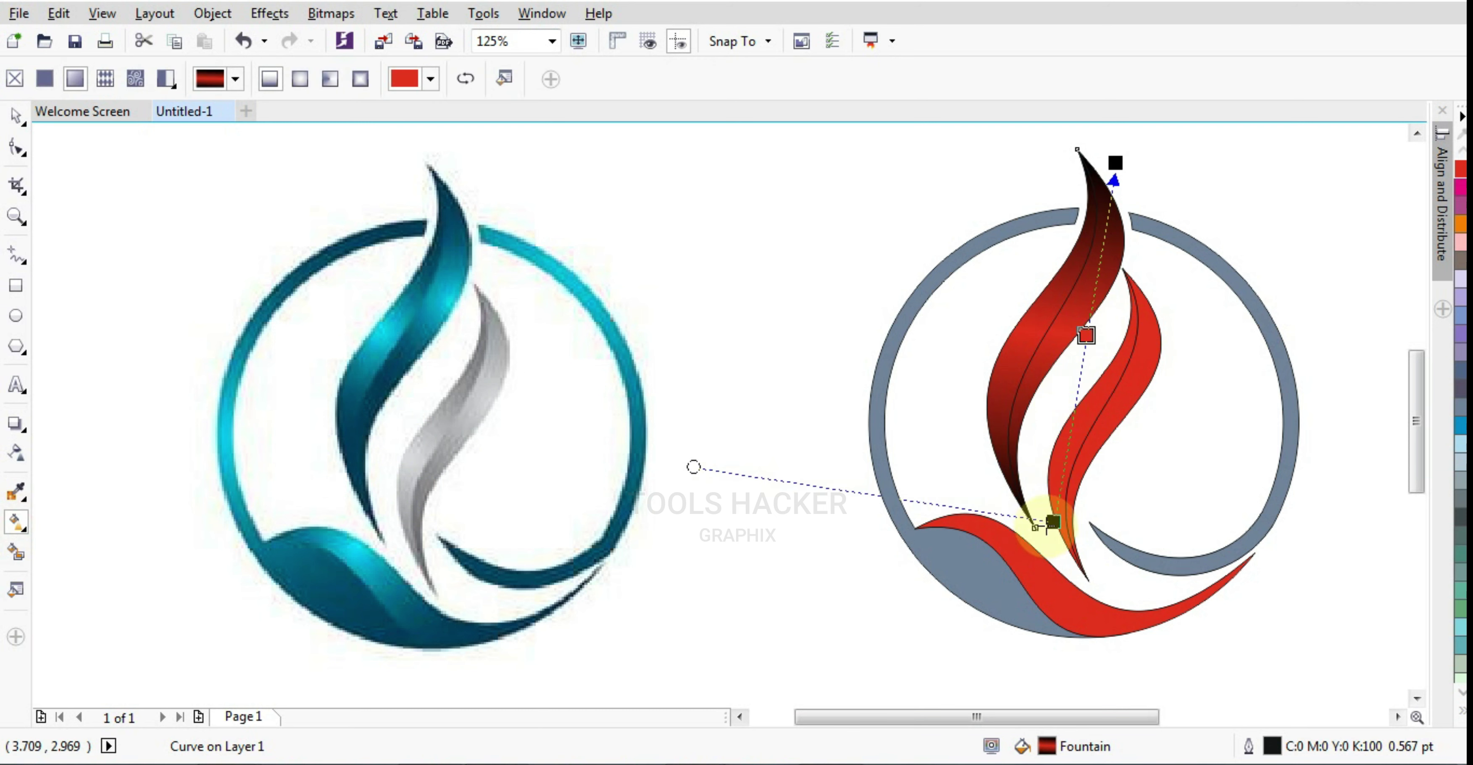
left_click_drag(1038, 512, 1005, 500)
left_click_drag(1071, 329, 1077, 277)
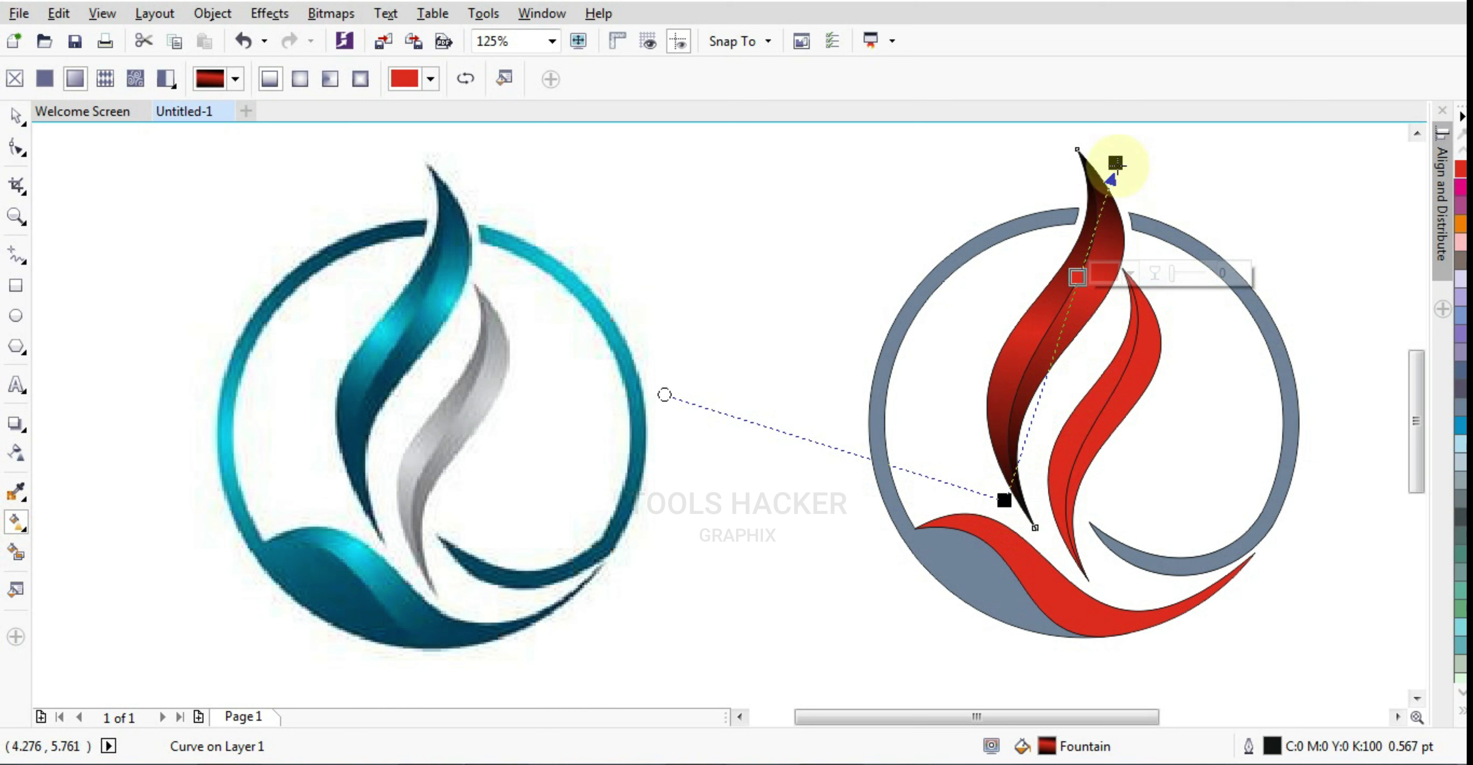
left_click_drag(1115, 164, 1120, 152)
left_click_drag(1078, 277, 1109, 245)
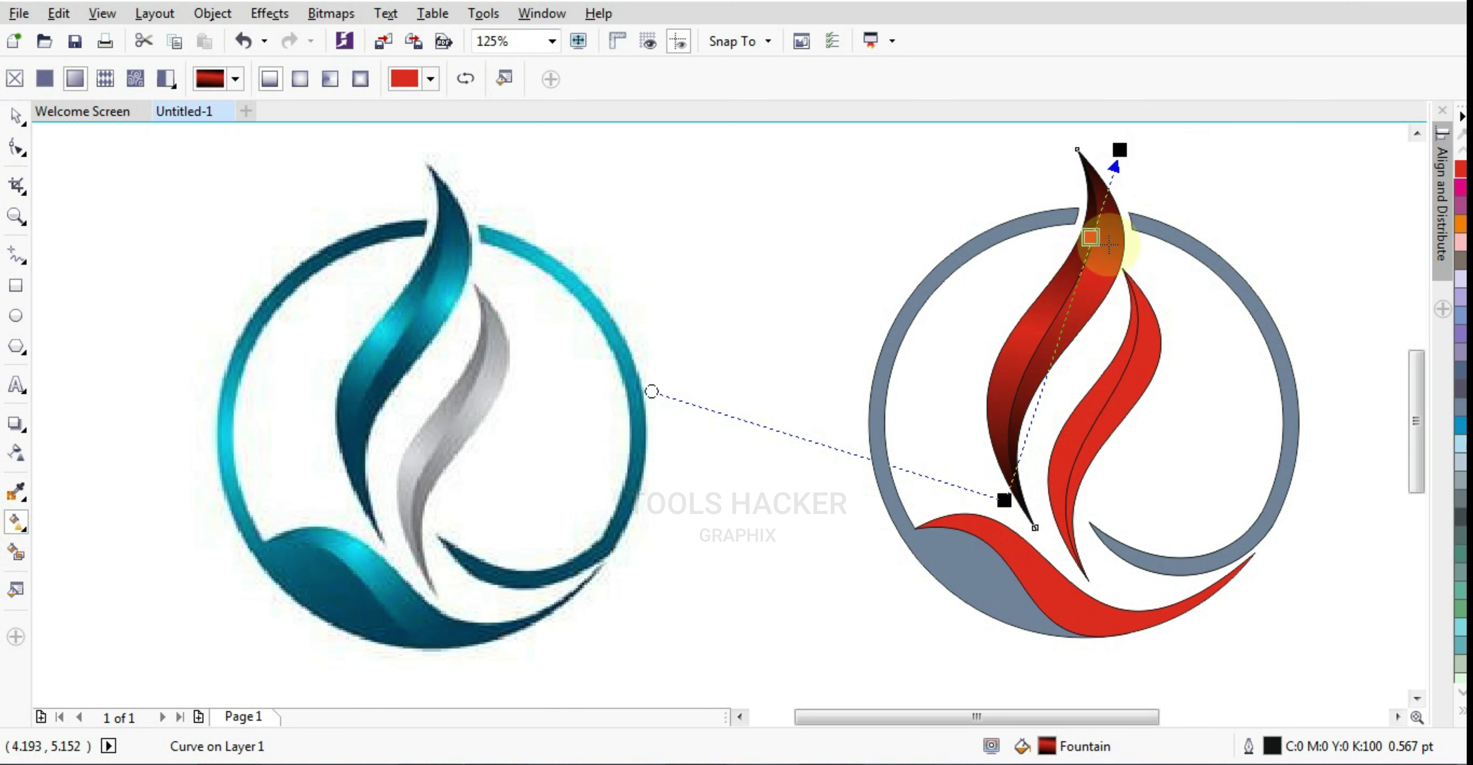
left_click_drag(1003, 503, 1000, 498)
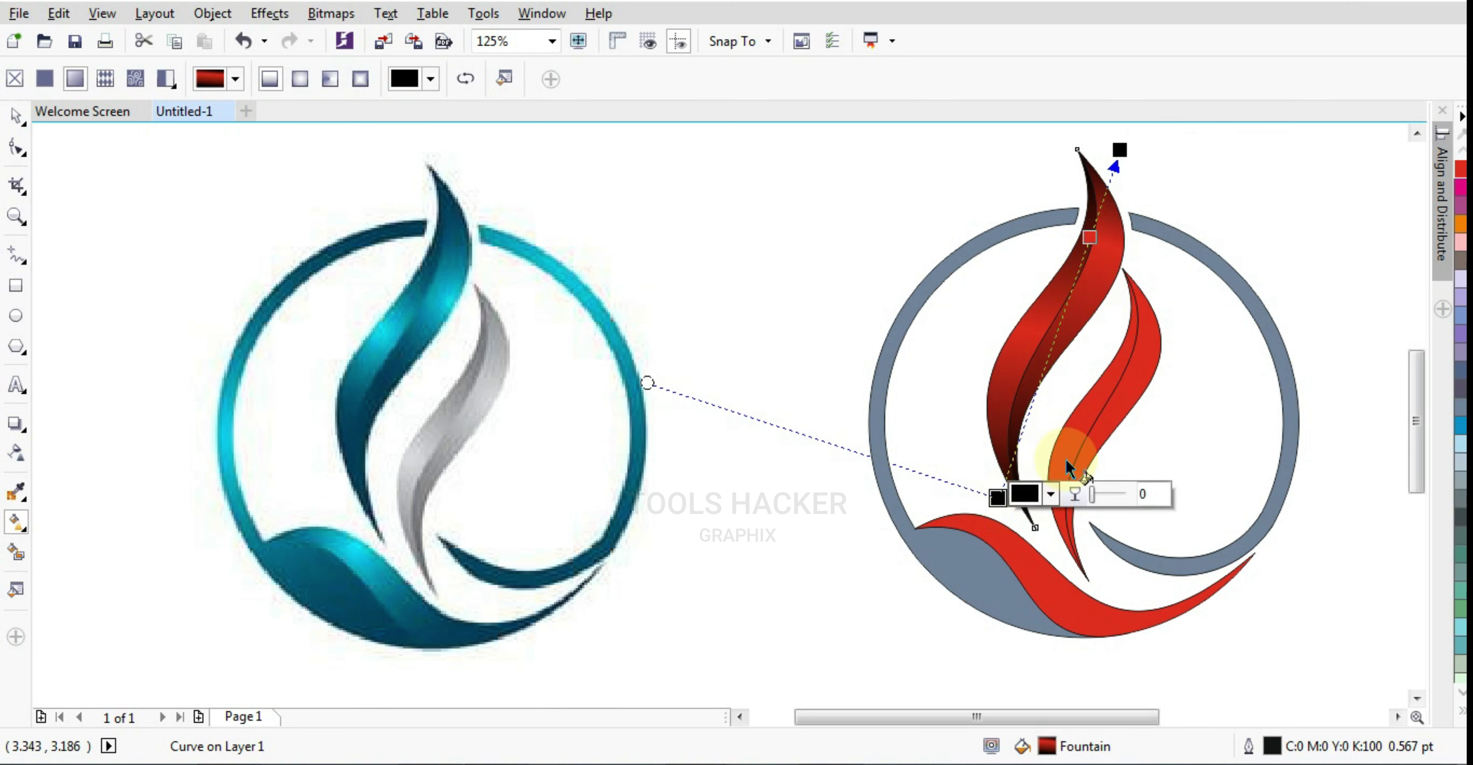
Shift the red middle node of the tall flame's left-half gradient slightly towards the lower tip
left_click(1028, 356)
left_click_drag(1060, 335, 1056, 359)
left_click(1220, 224)
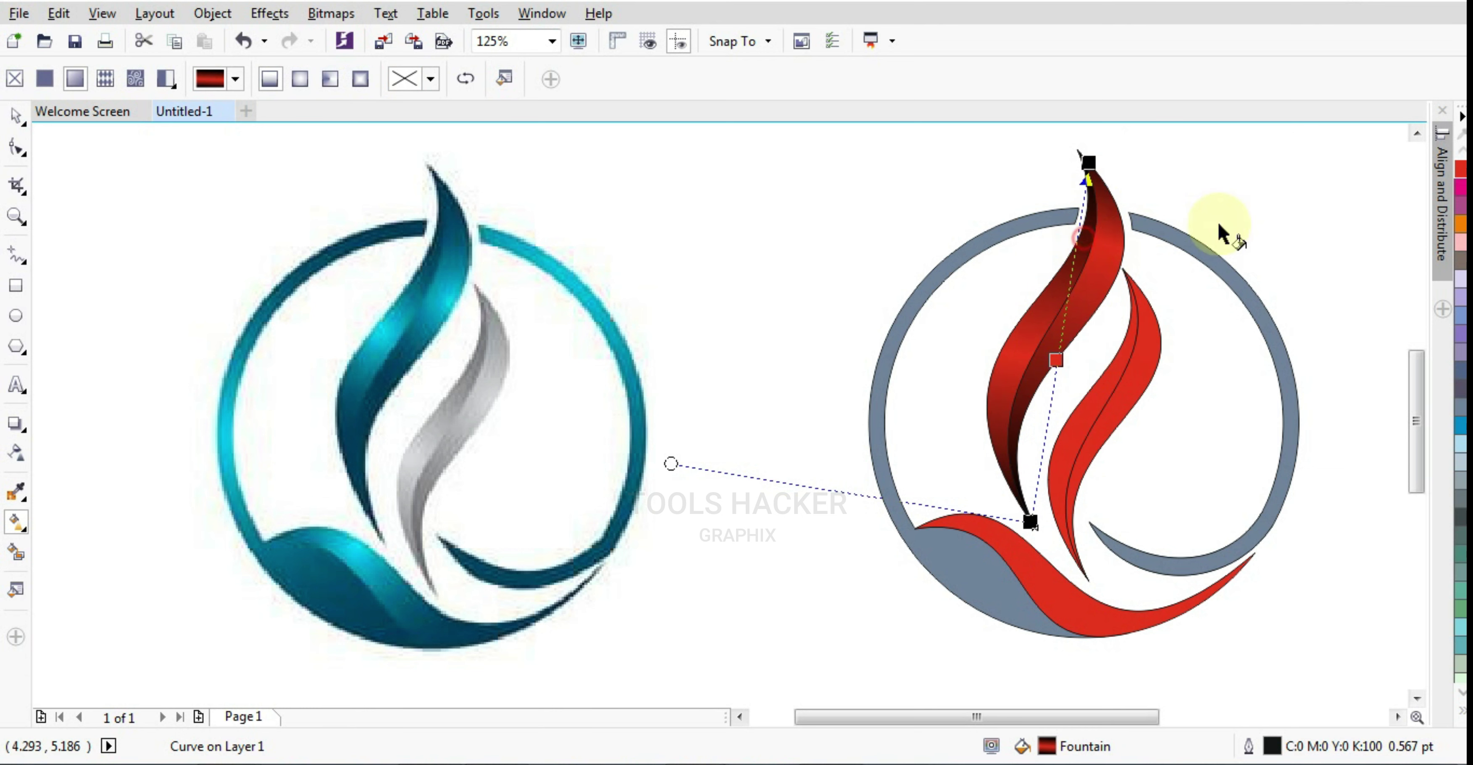
left_click(13, 119)
left_click(1042, 218)
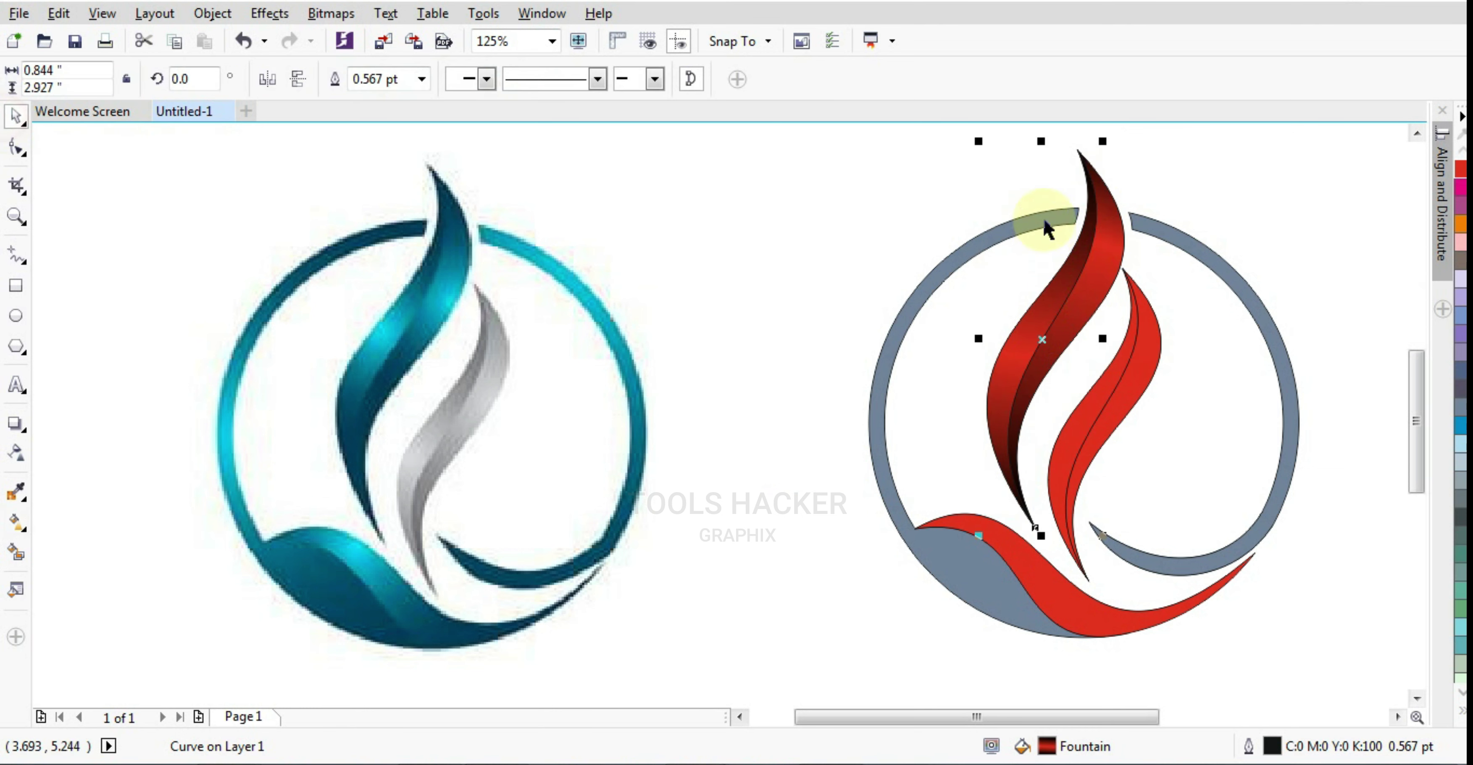
Copy the fountain fill from the tall flame's left half onto the small flame's left half
left_click(1121, 360)
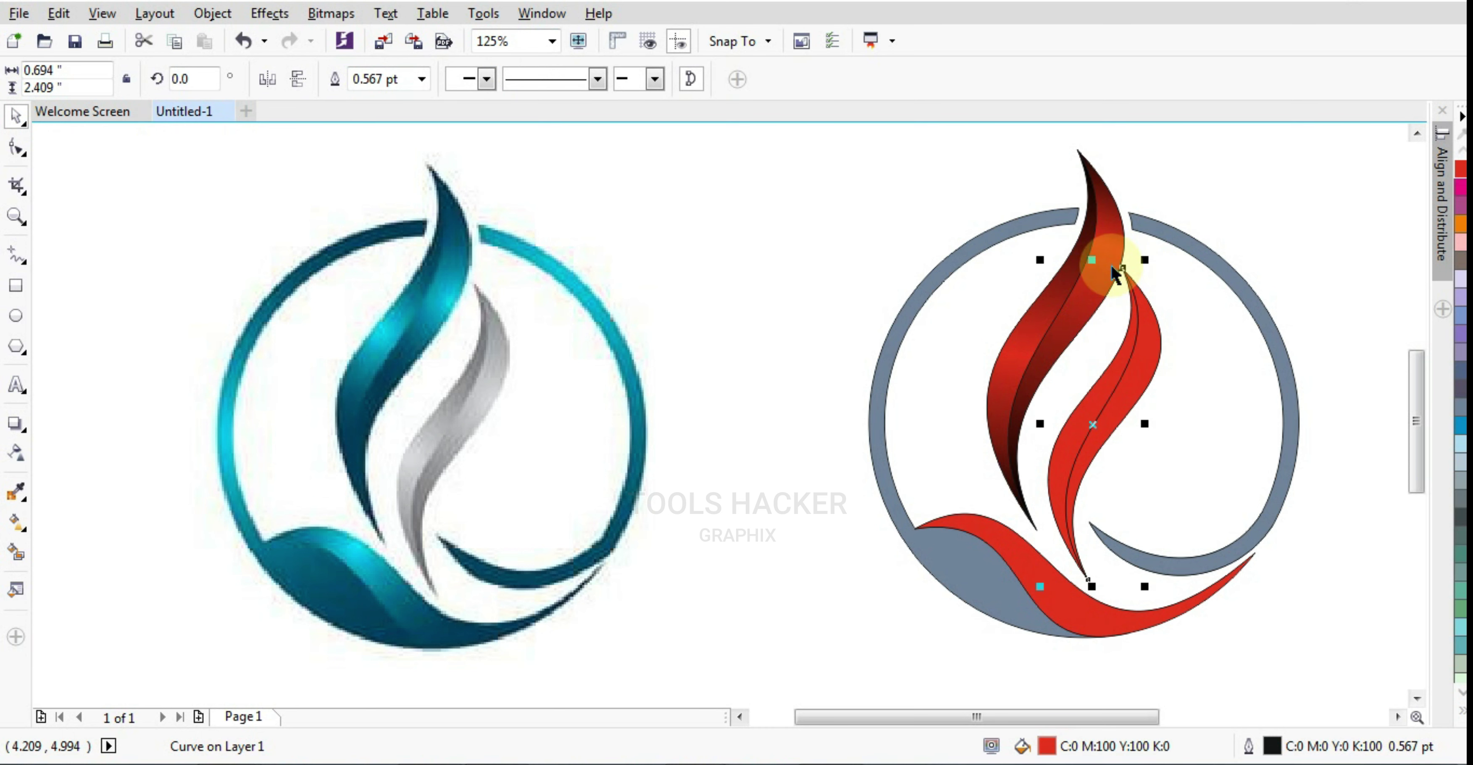
scroll(1086, 308, "up", 3)
scroll(961, 263, "down", 3)
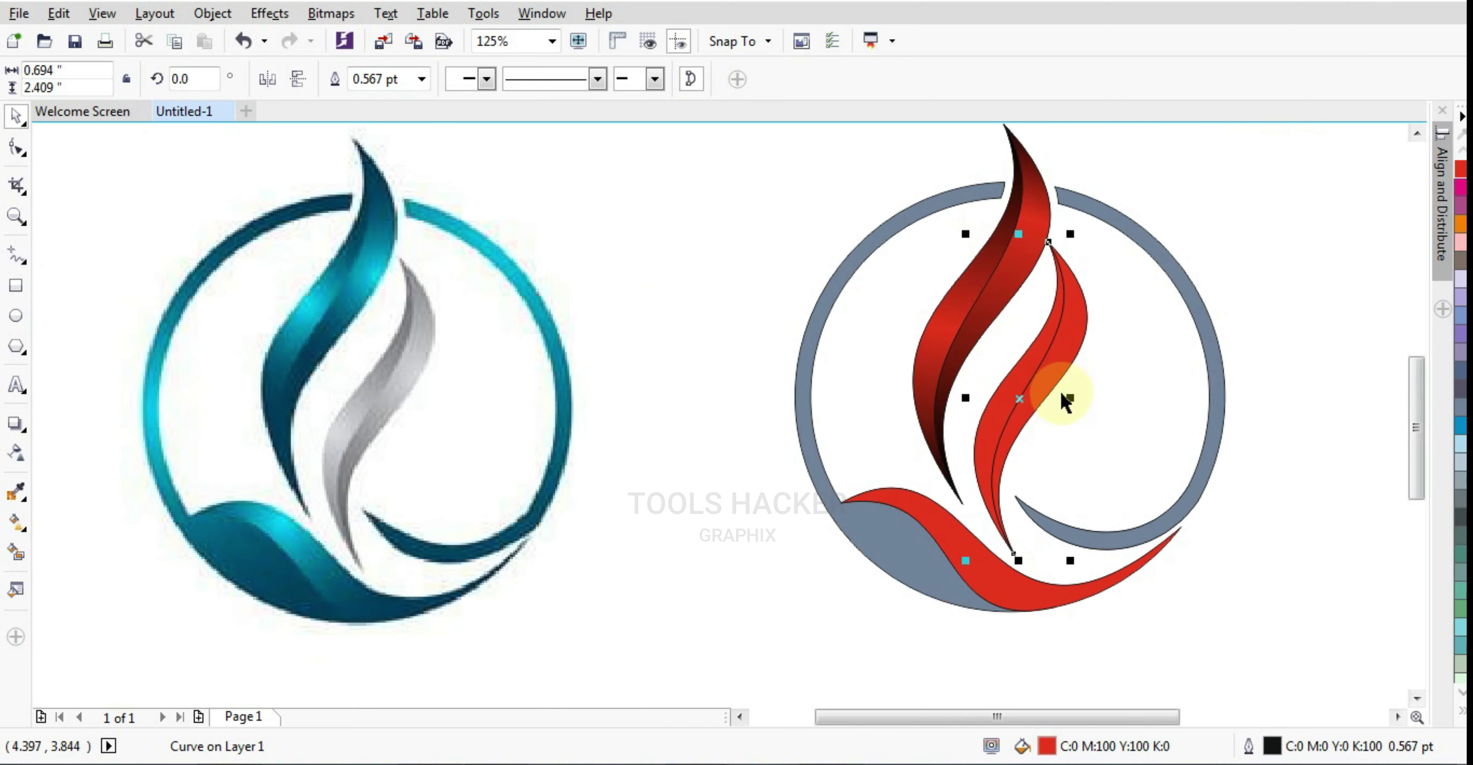
scroll(1026, 421, "up", 3)
scroll(1003, 421, "down", 3)
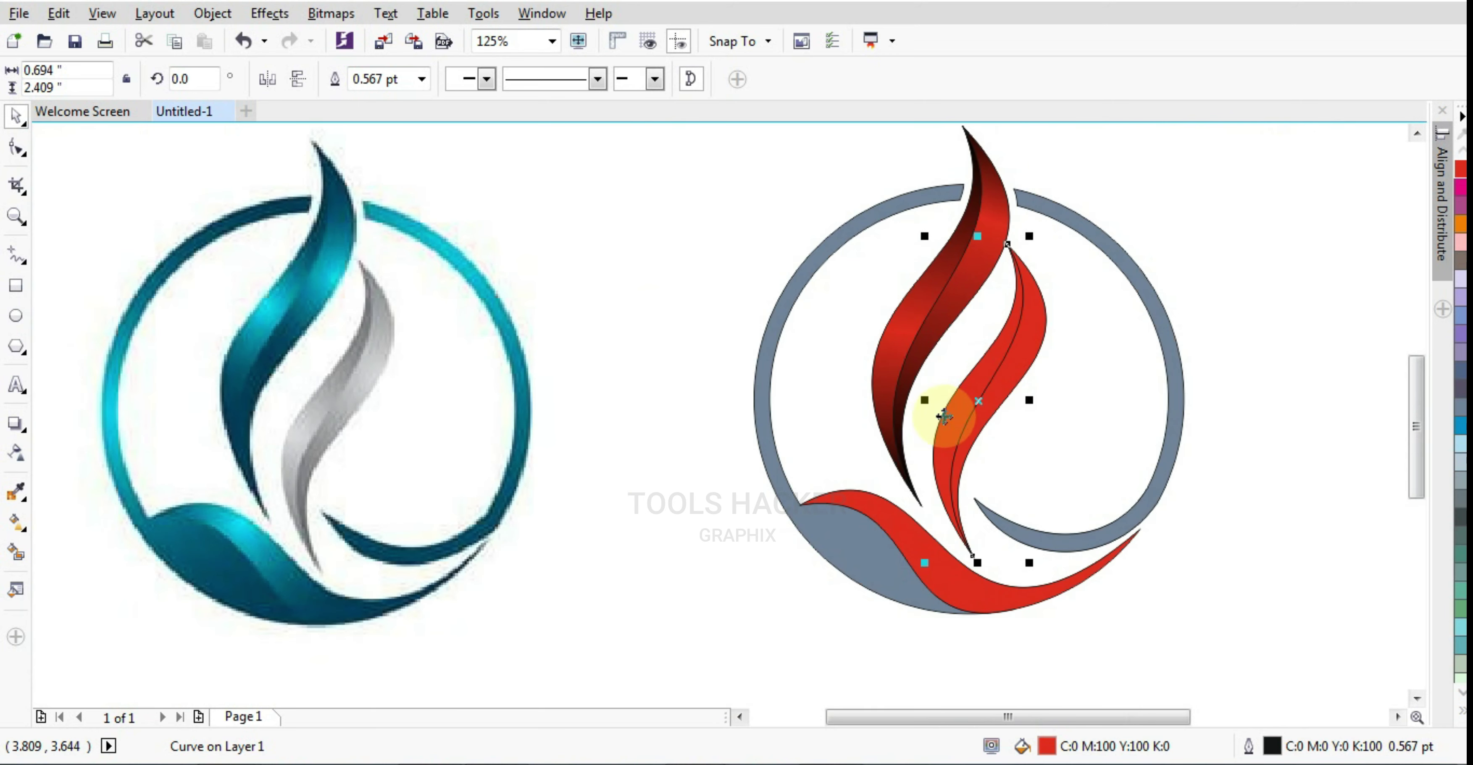
left_click(895, 338)
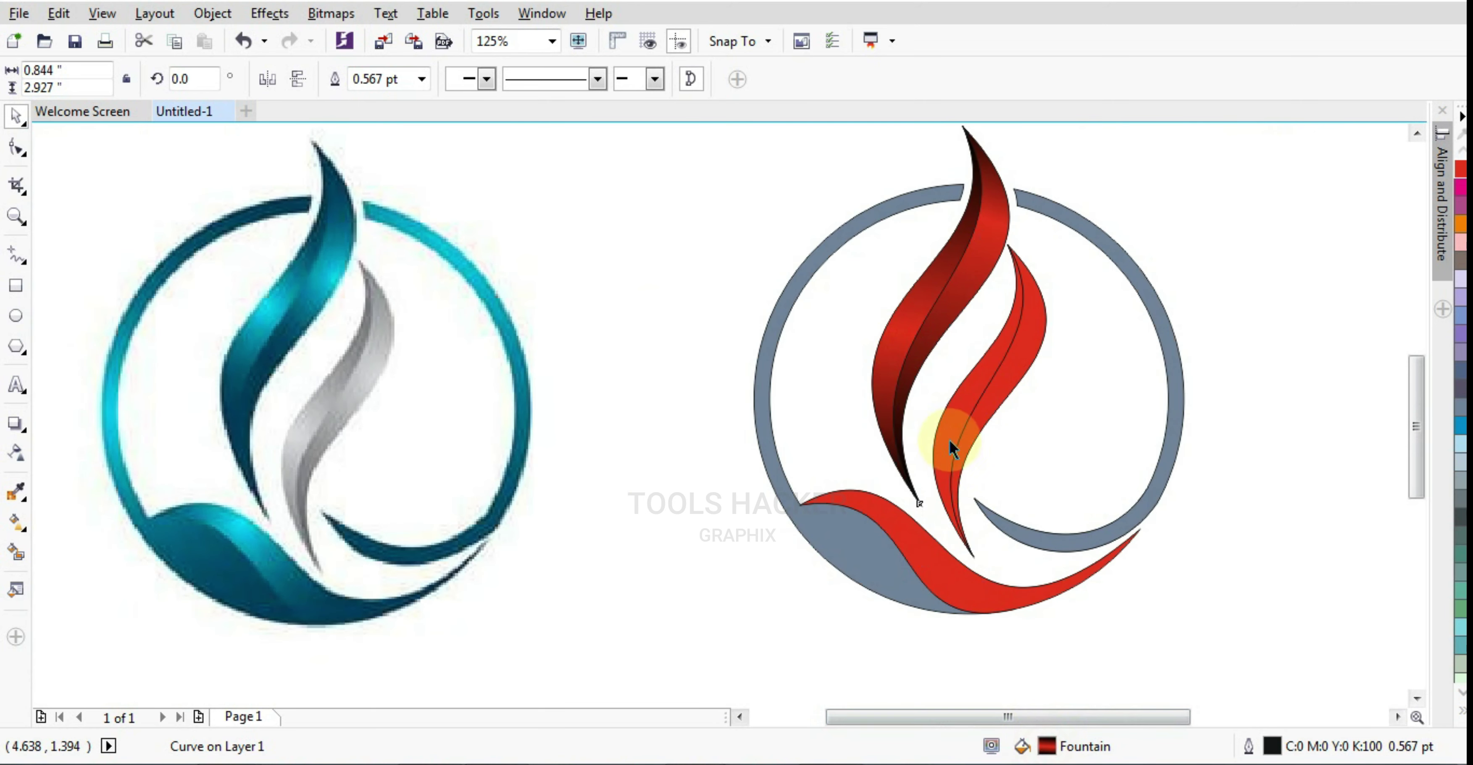
left_click_drag(948, 436, 949, 437)
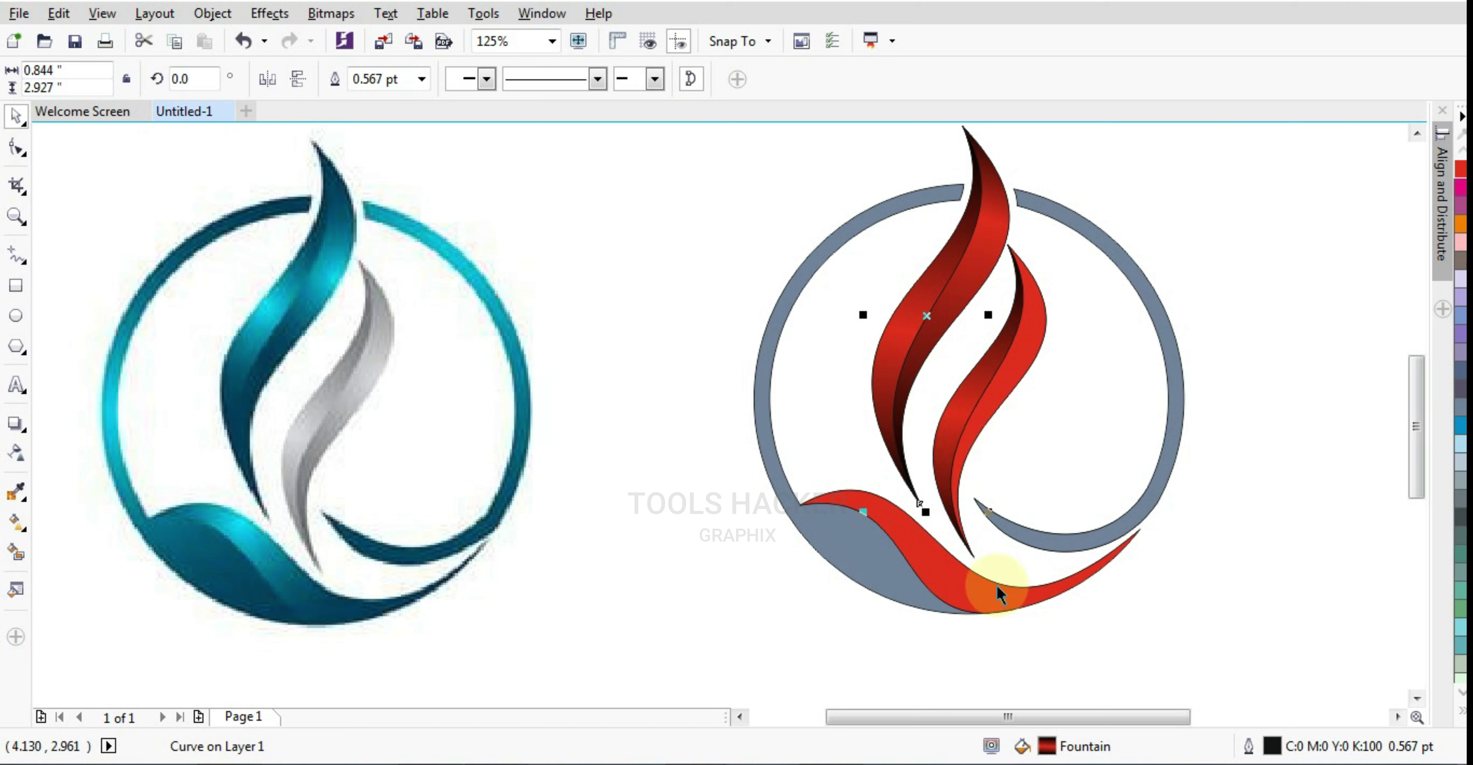
Copy the fountain fill from the tall flame's right half onto the small flame's right half
left_click(972, 264)
left_click_drag(1047, 754, 1015, 383)
Change the red middle node of the small flame's left-half gradient to light grey
left_click(963, 411)
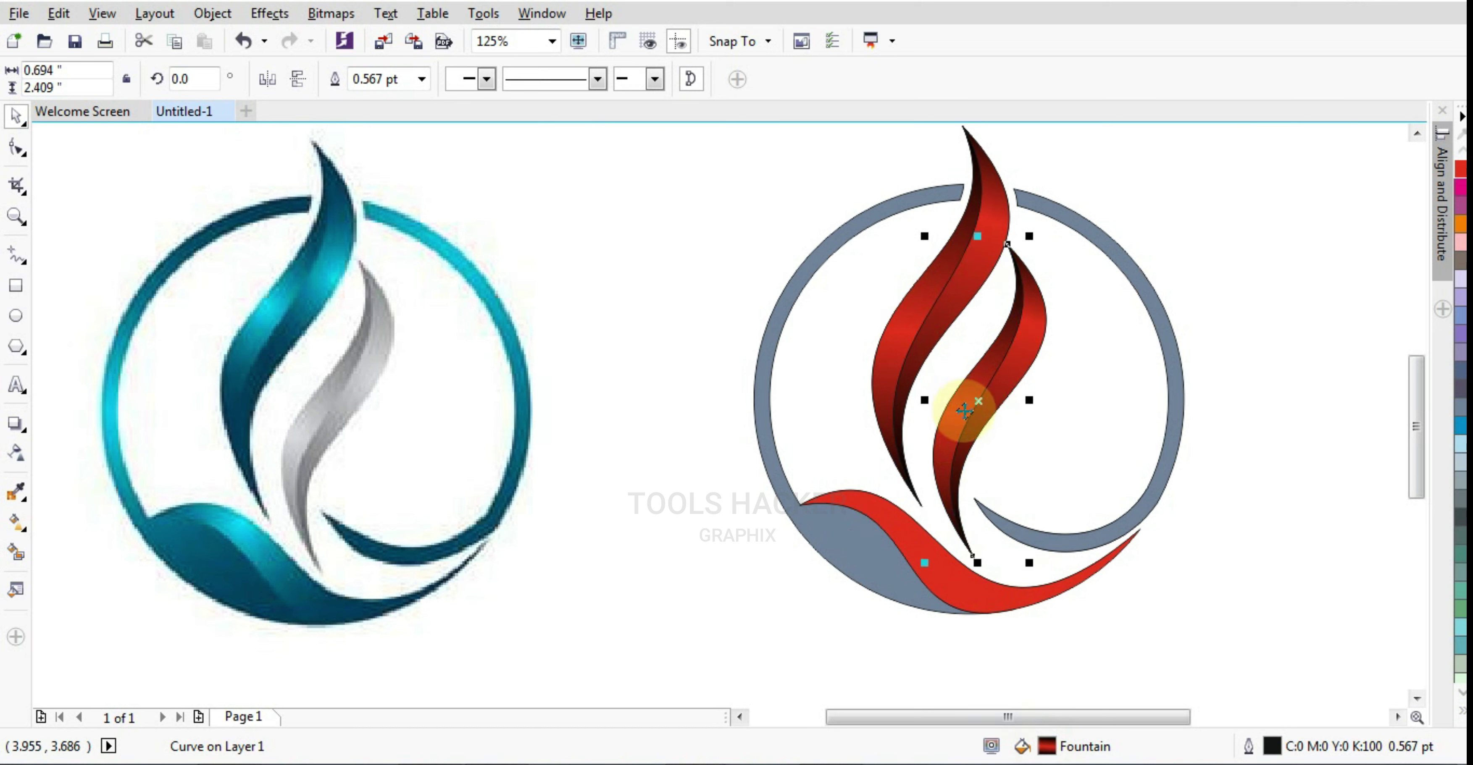
left_click(19, 552)
left_click(991, 417)
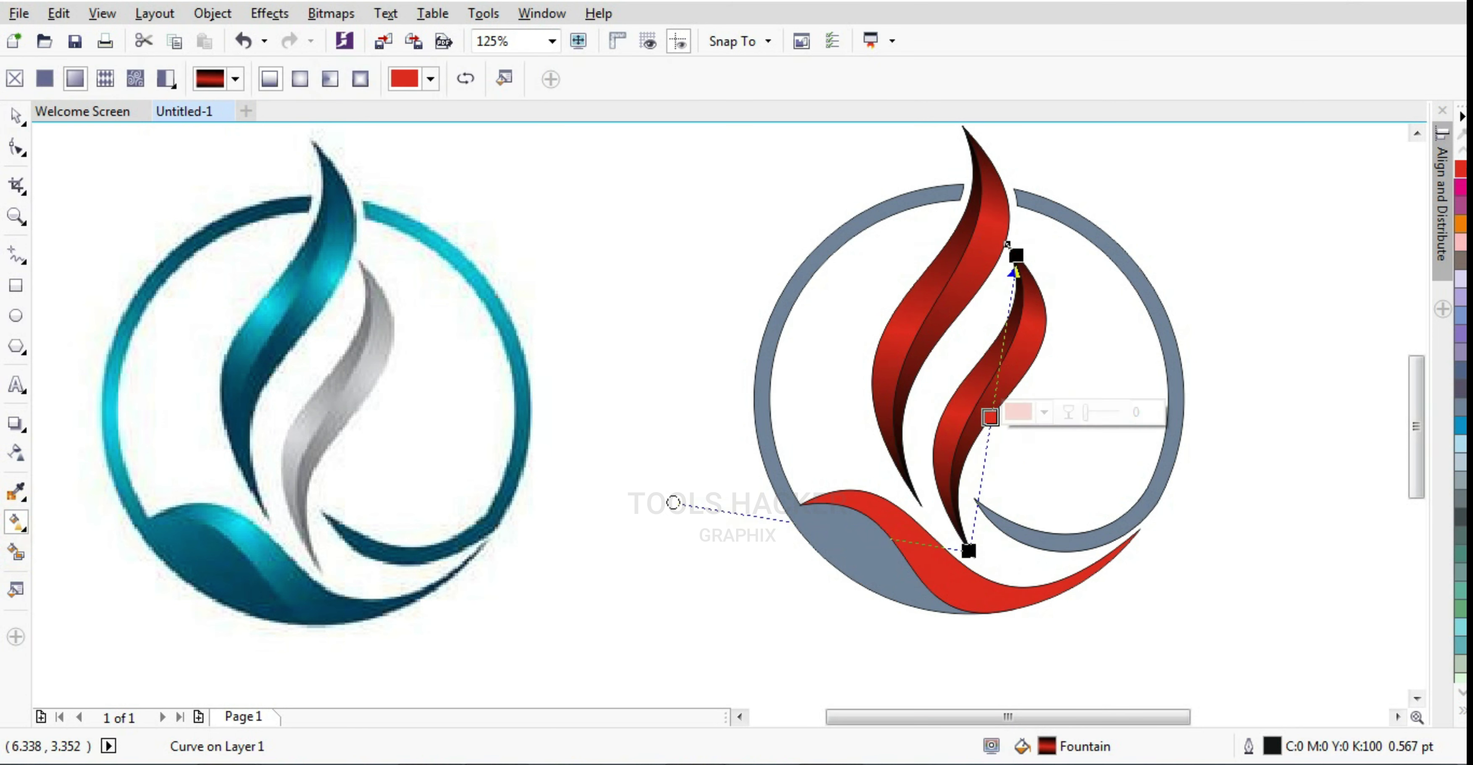
left_click(1461, 721)
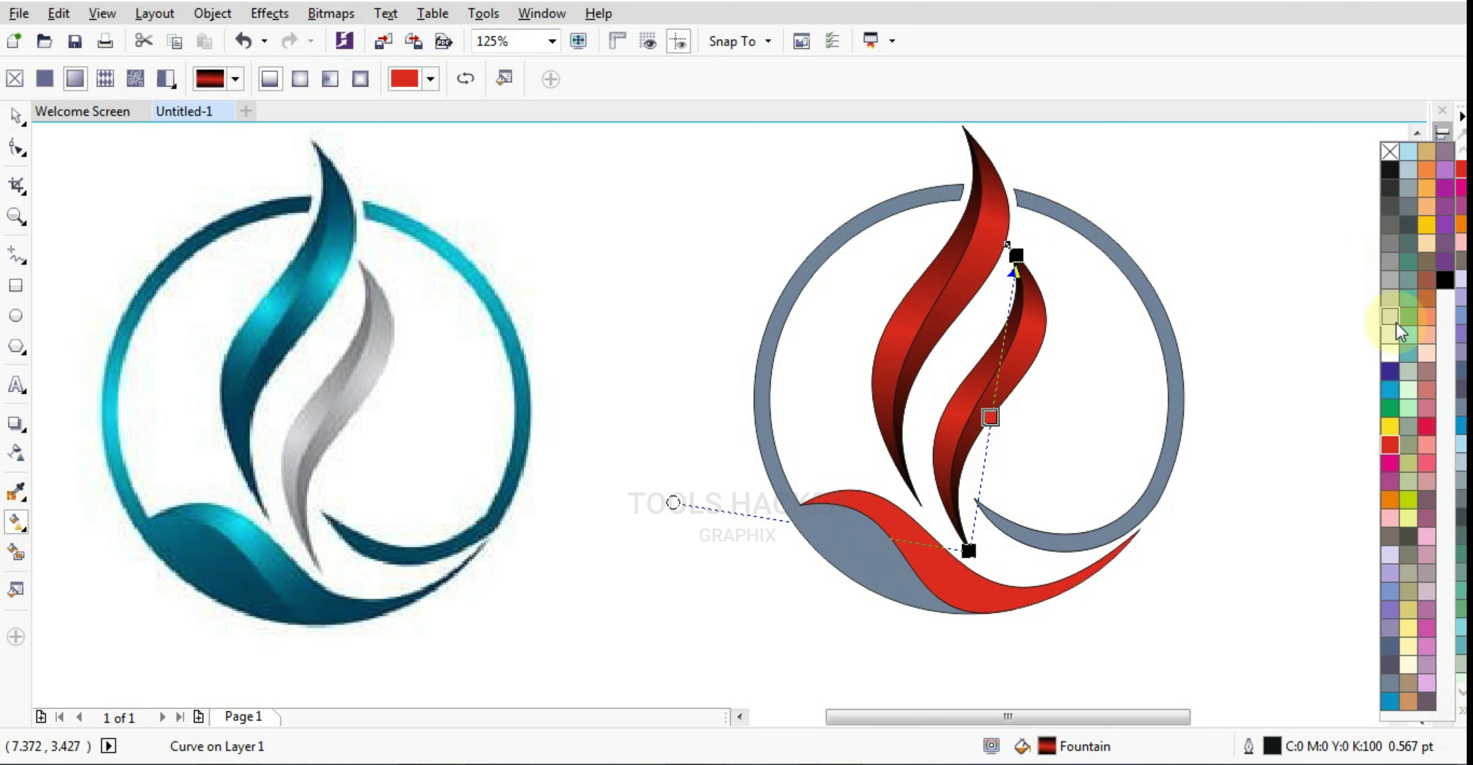
left_click(1391, 337)
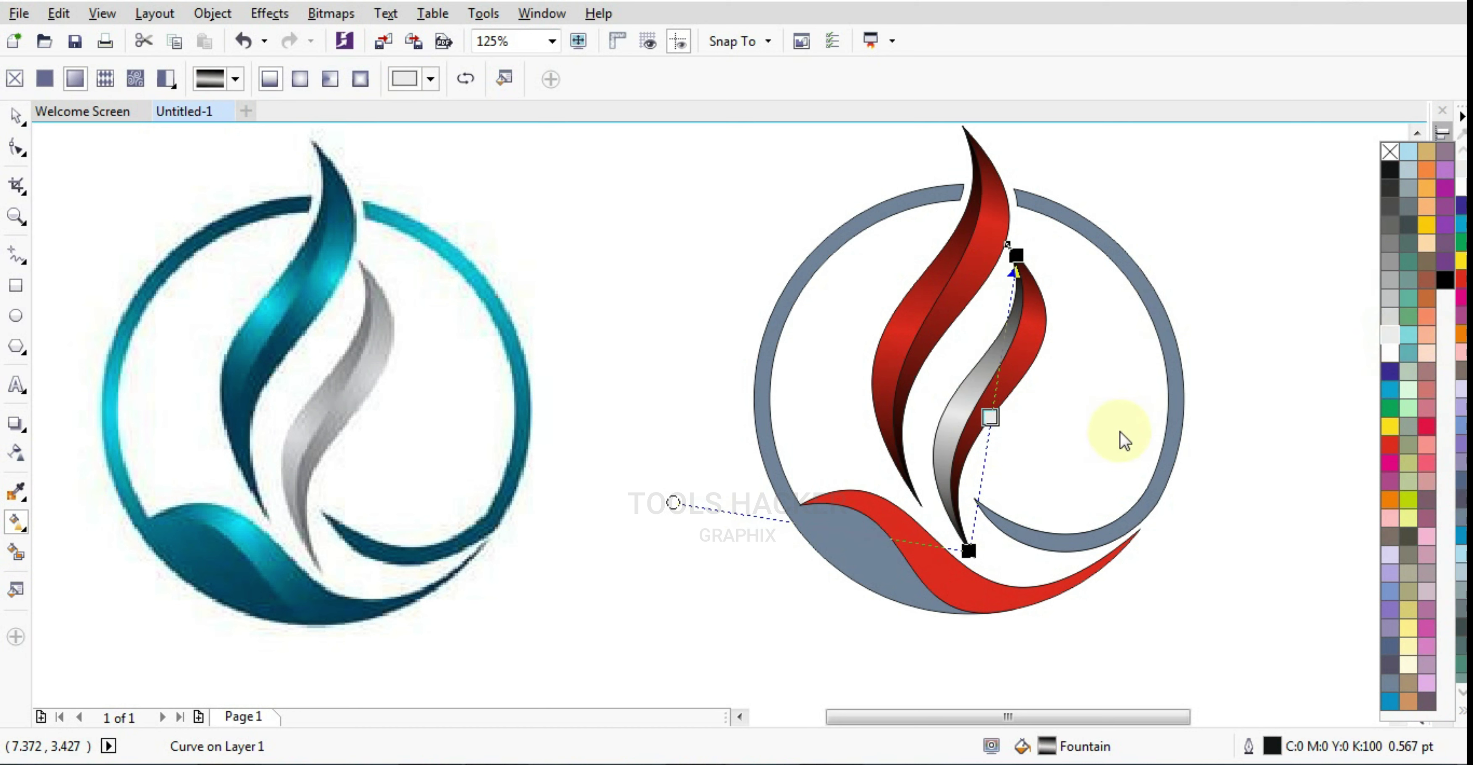
Change the red node in the gradient of the small flame's right half to light grey
left_click(1032, 353)
left_click(1037, 352)
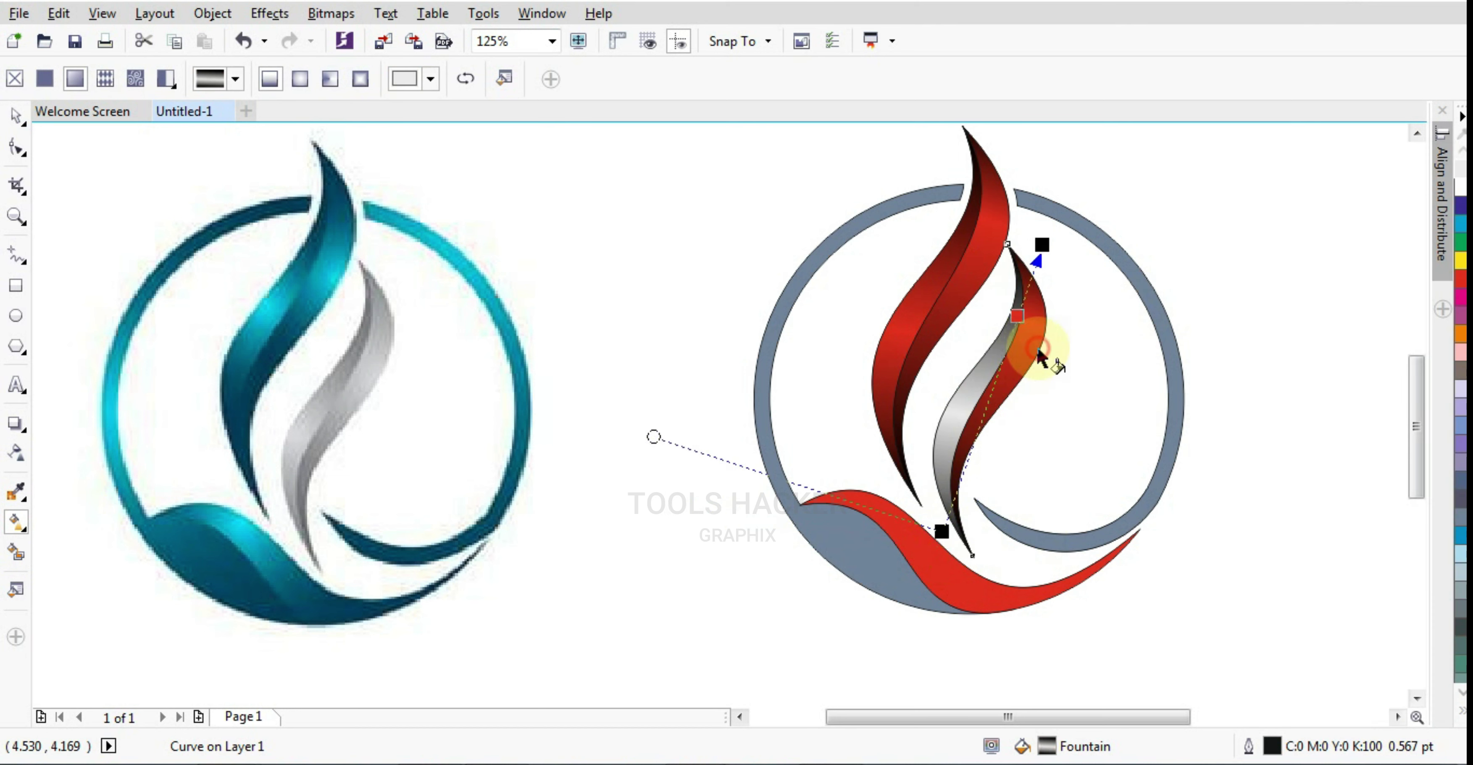
left_click(1028, 324)
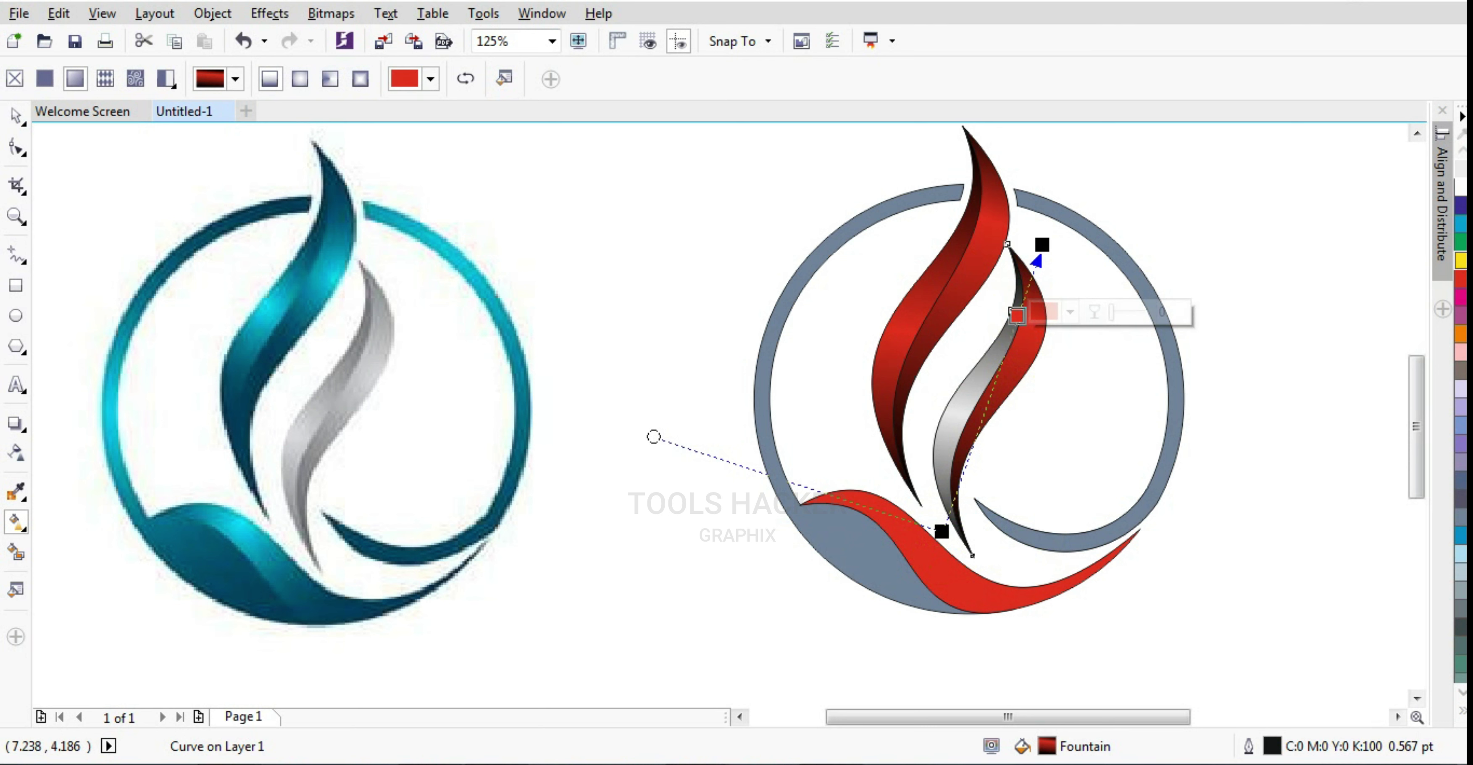
left_click(1459, 192)
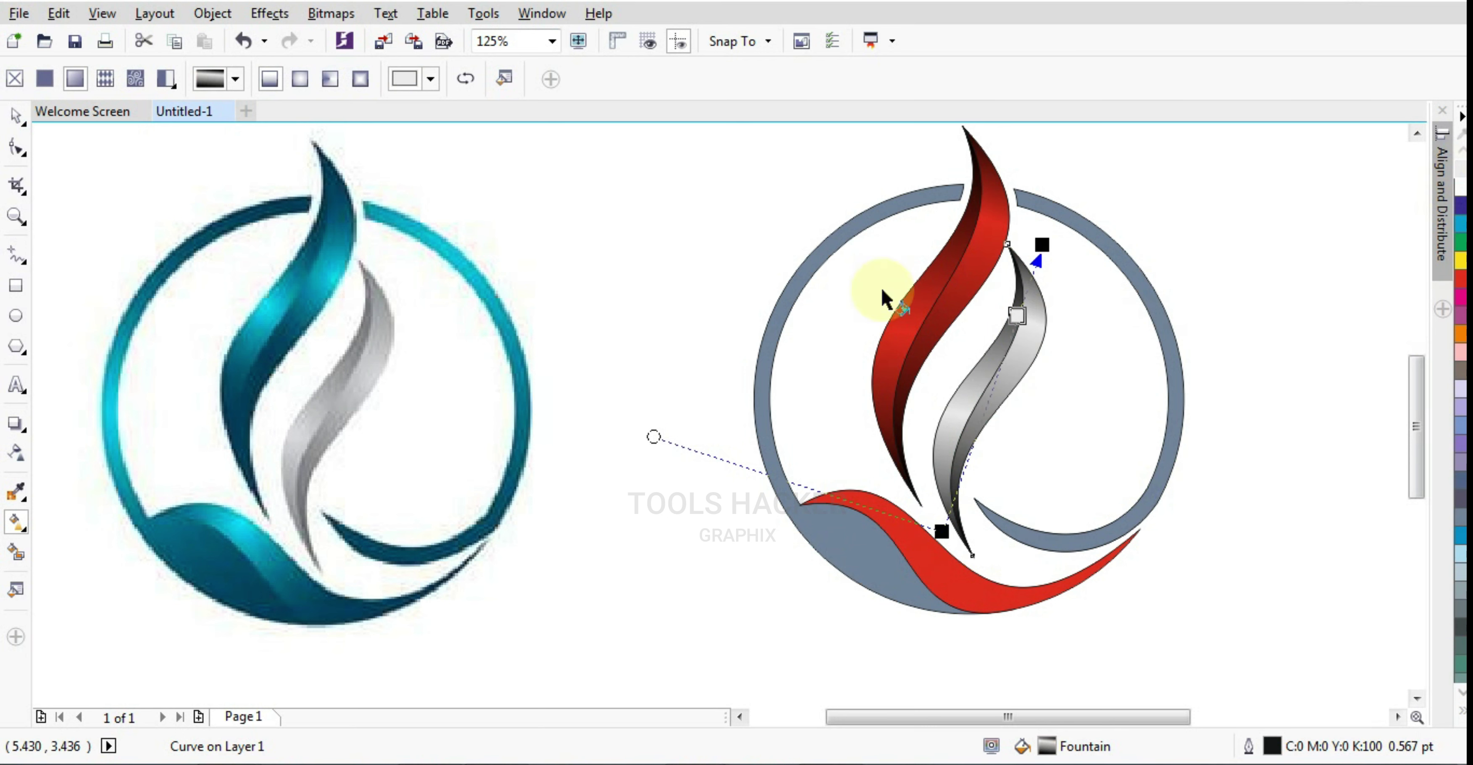
left_click(16, 117)
left_click(559, 175)
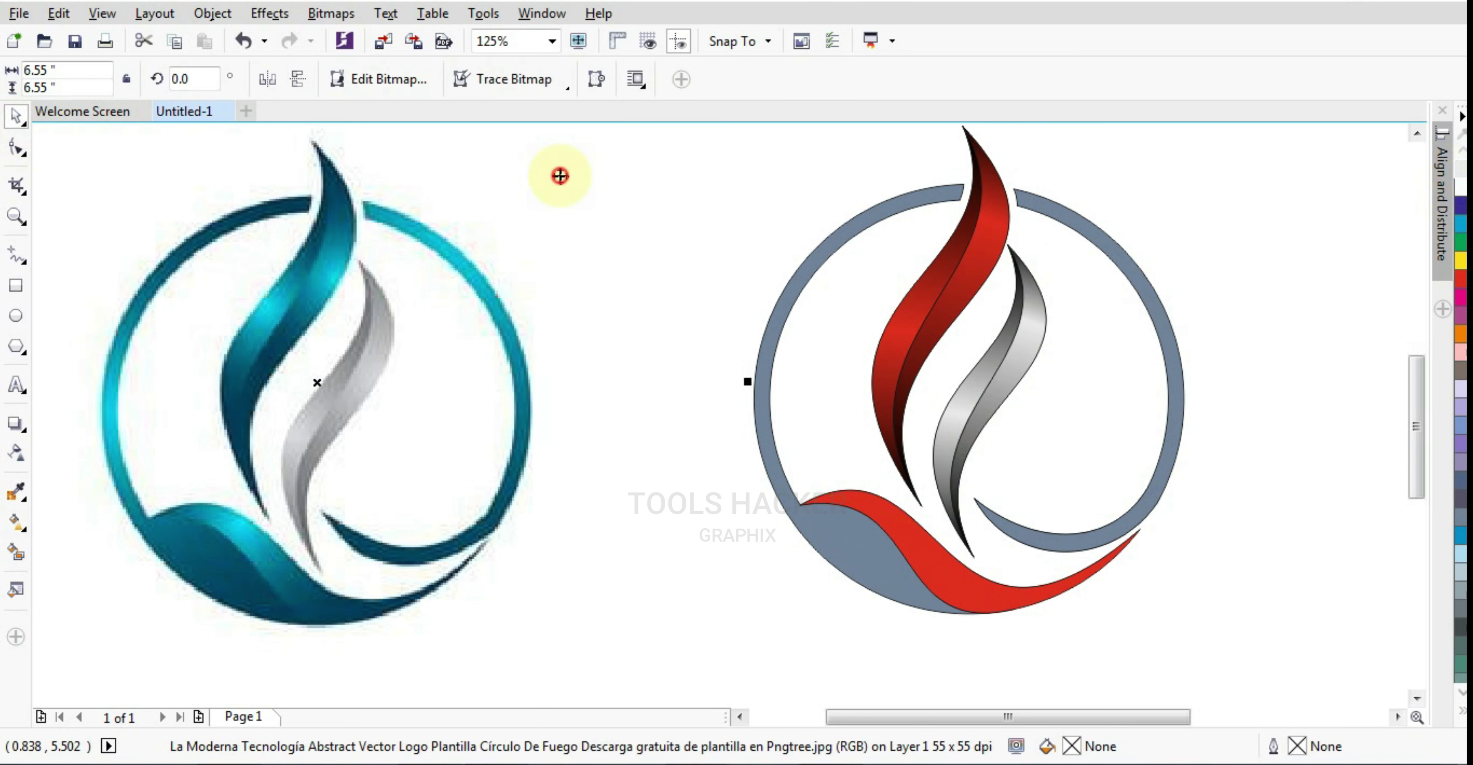
Apply a linear fountain fill to the ring's left section, running from its upper end down to the base
left_click(861, 224)
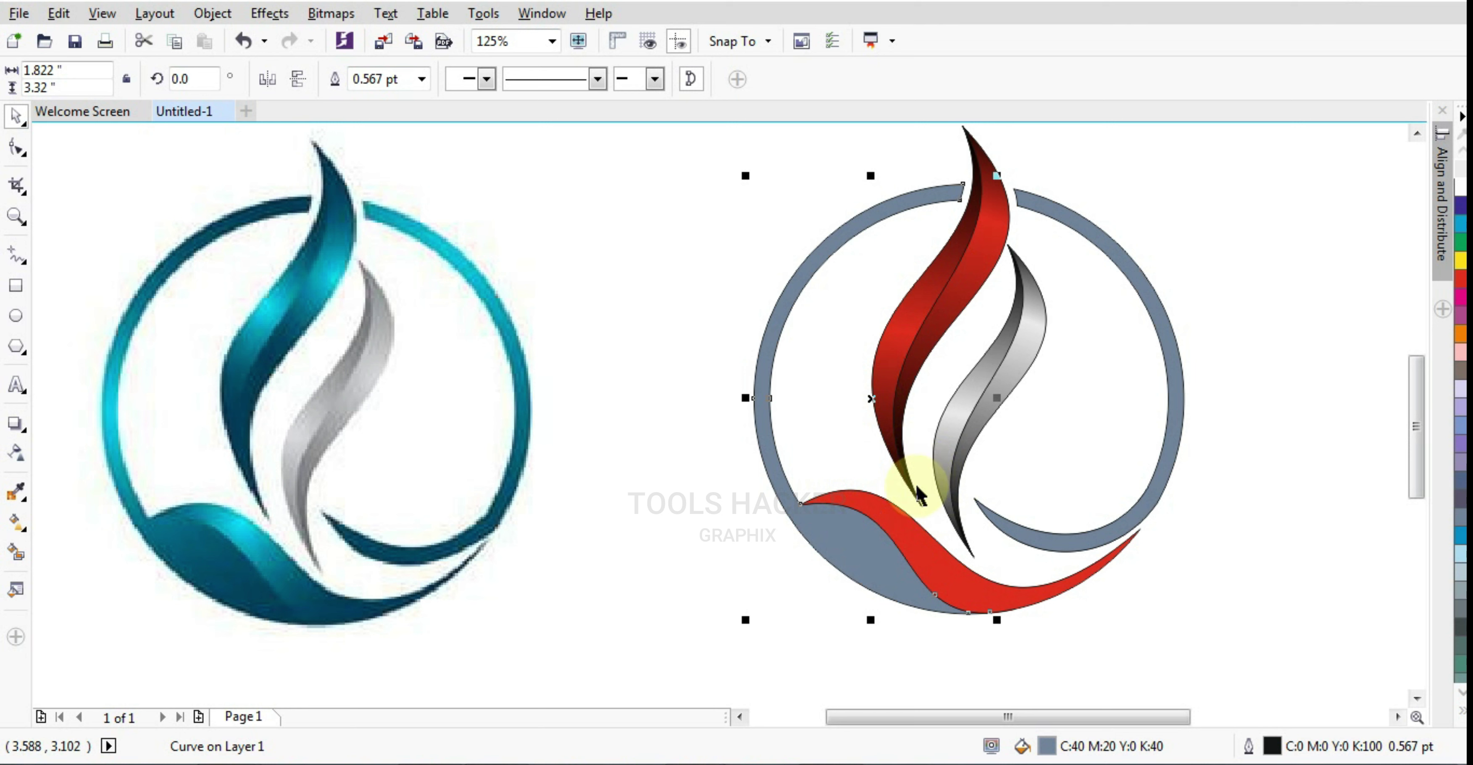
left_click(21, 524)
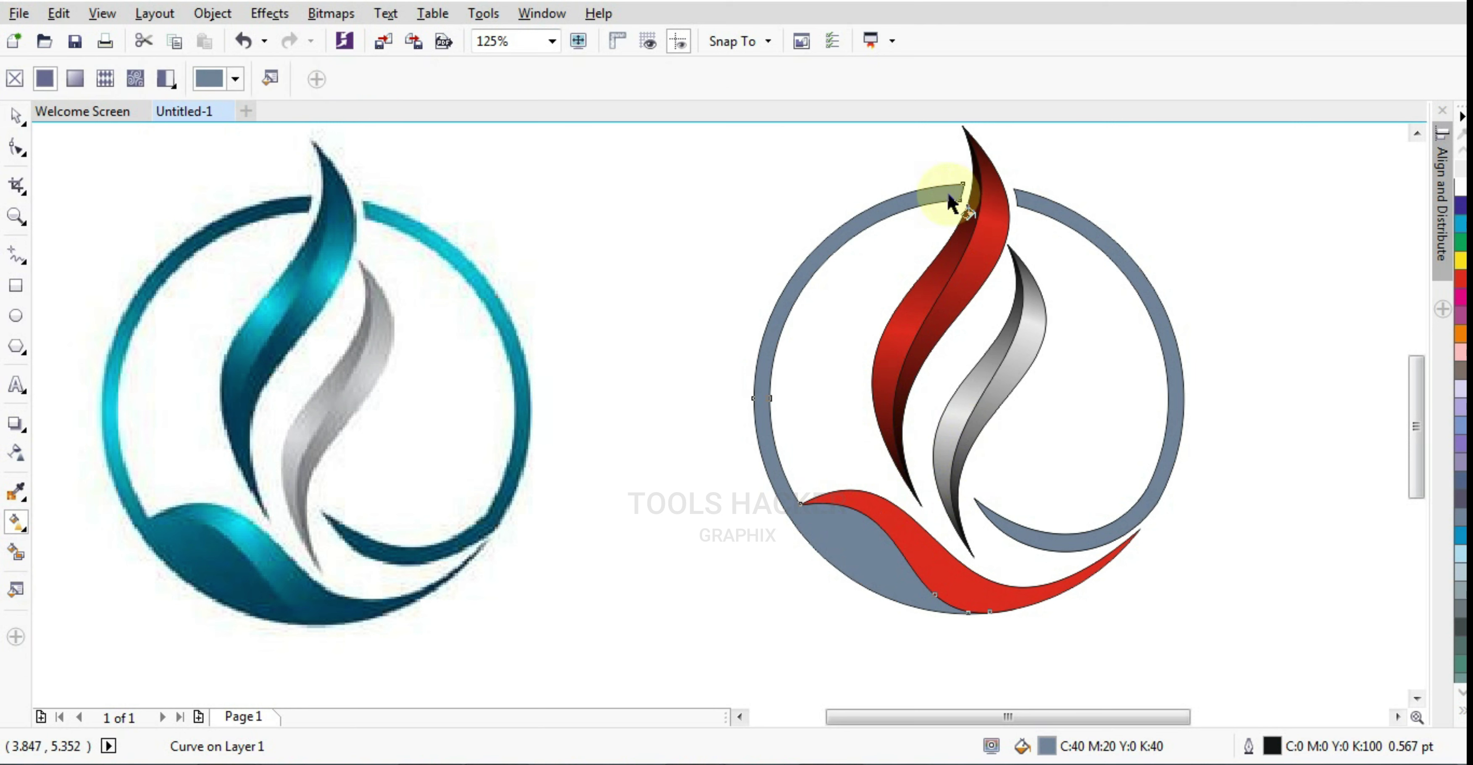
left_click_drag(944, 189, 873, 578)
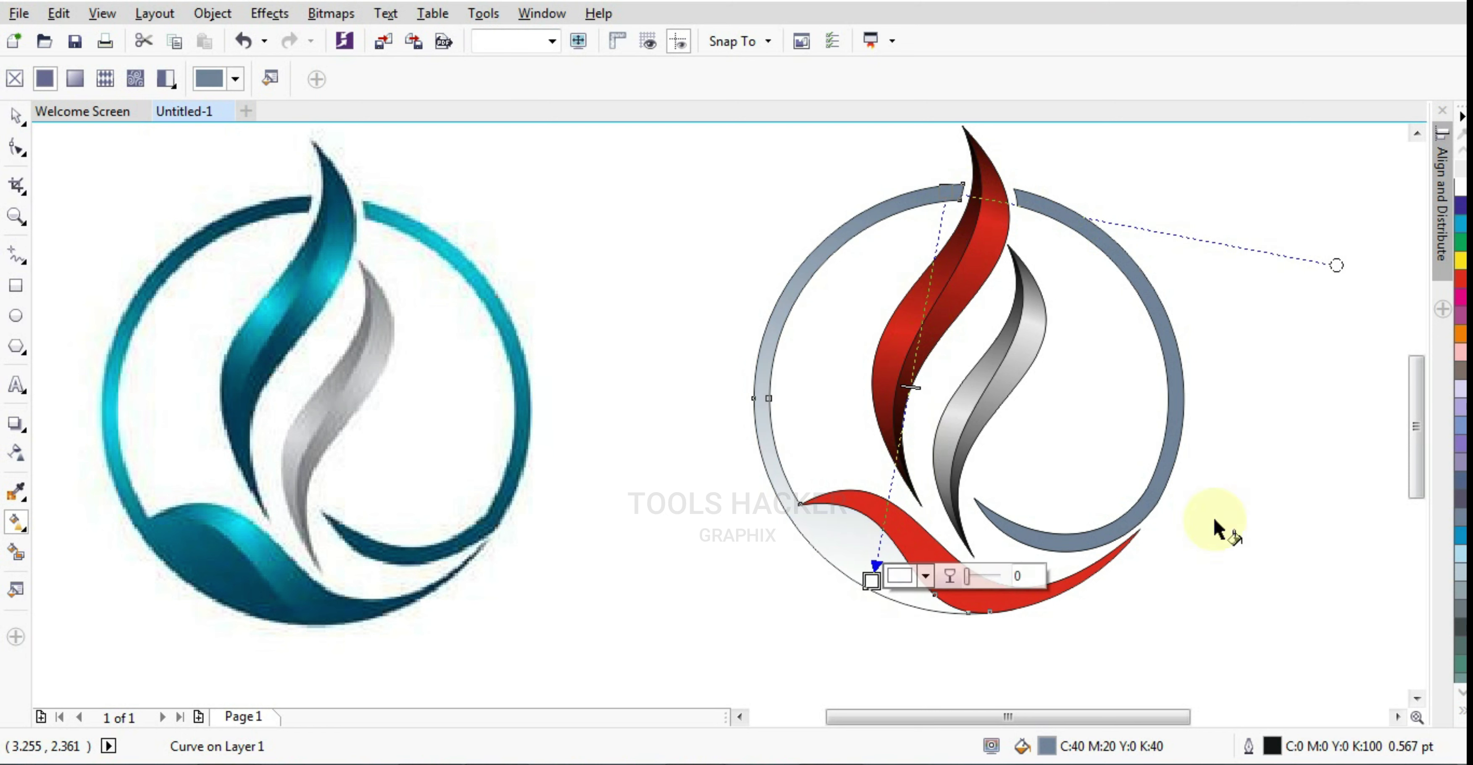
Copy the fountain fill from the tall flame's left half onto the ring's left section
left_click(13, 112)
left_click(951, 285)
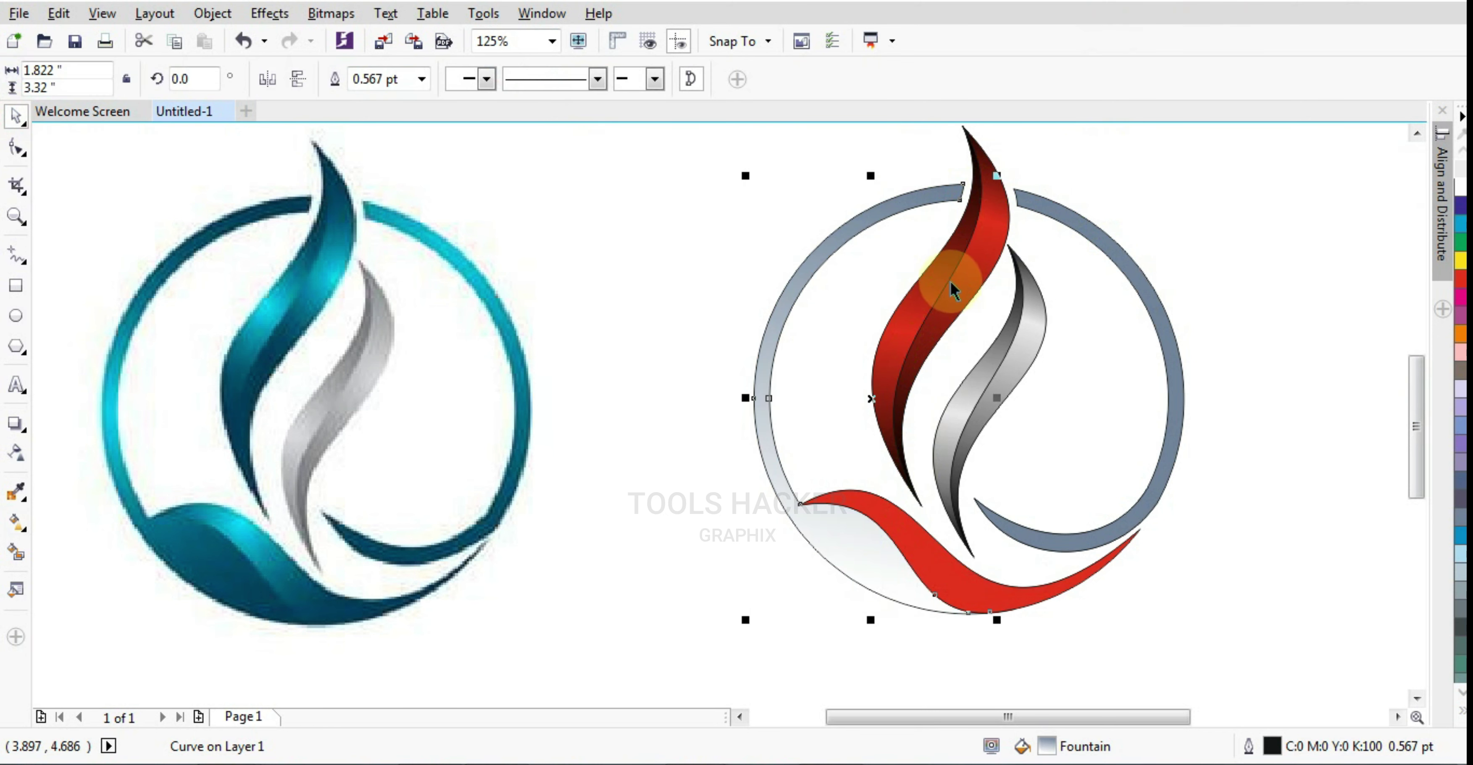
left_click(947, 266)
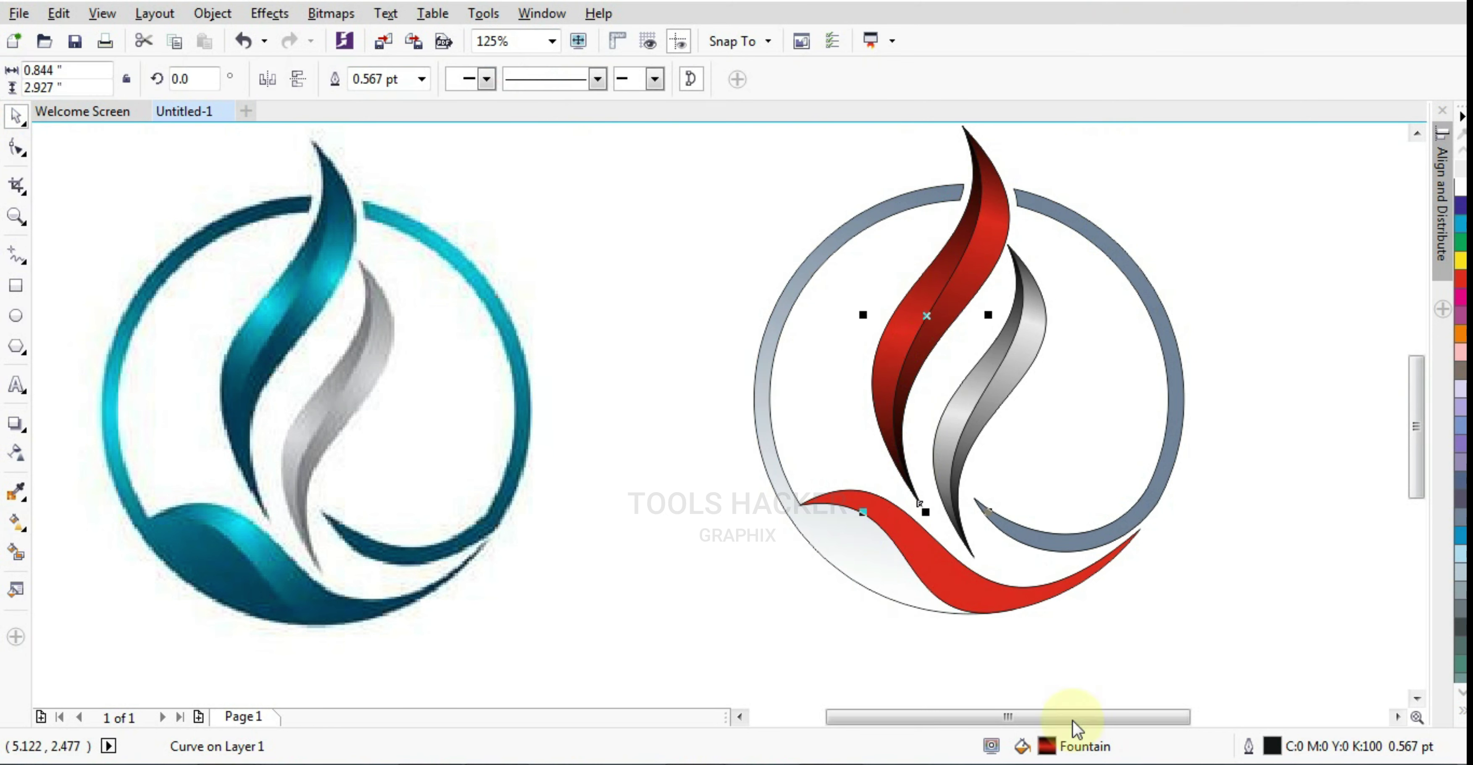
left_click_drag(1043, 747, 879, 557)
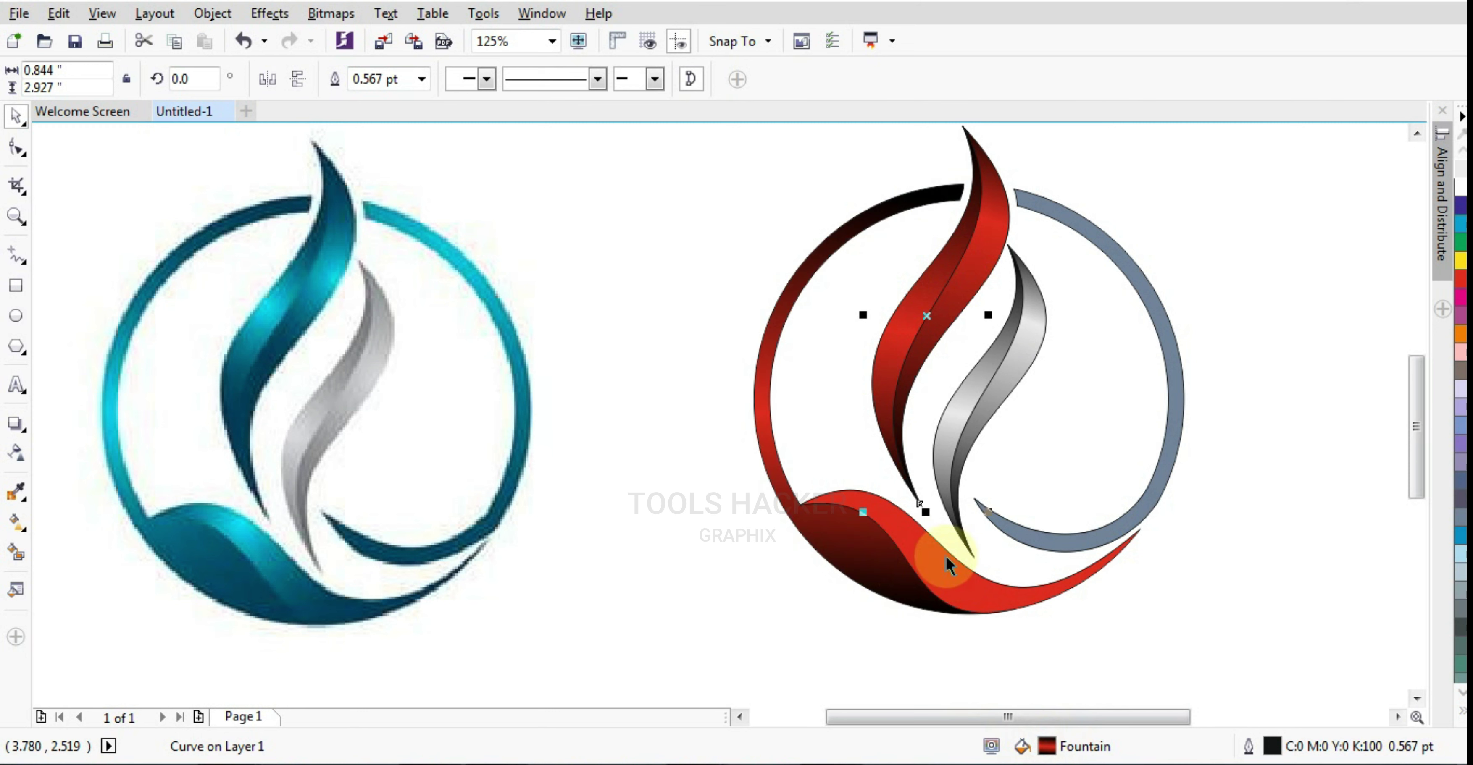
Copy the fountain fill from the tall flame's right half onto the ring's right section
left_click(920, 289)
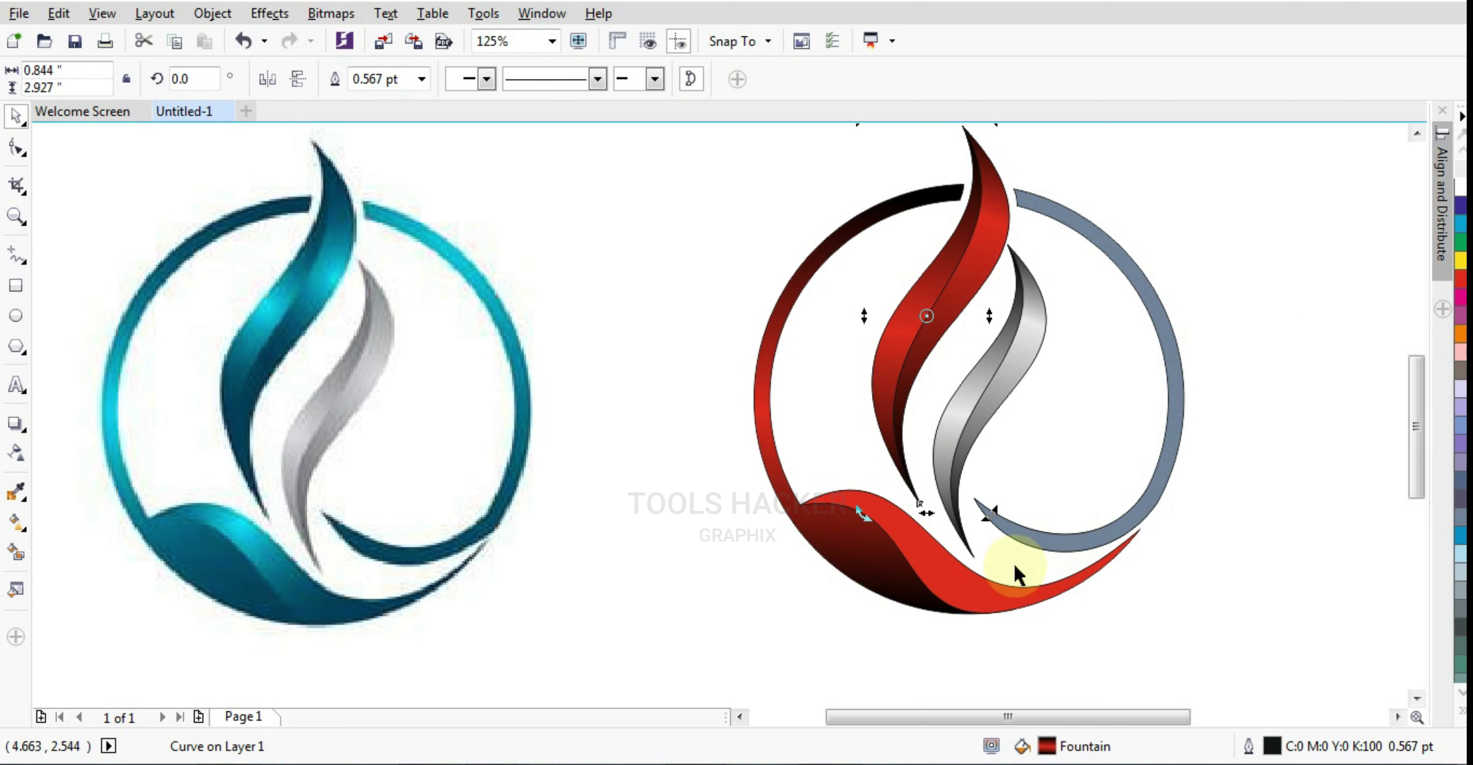
left_click(975, 247)
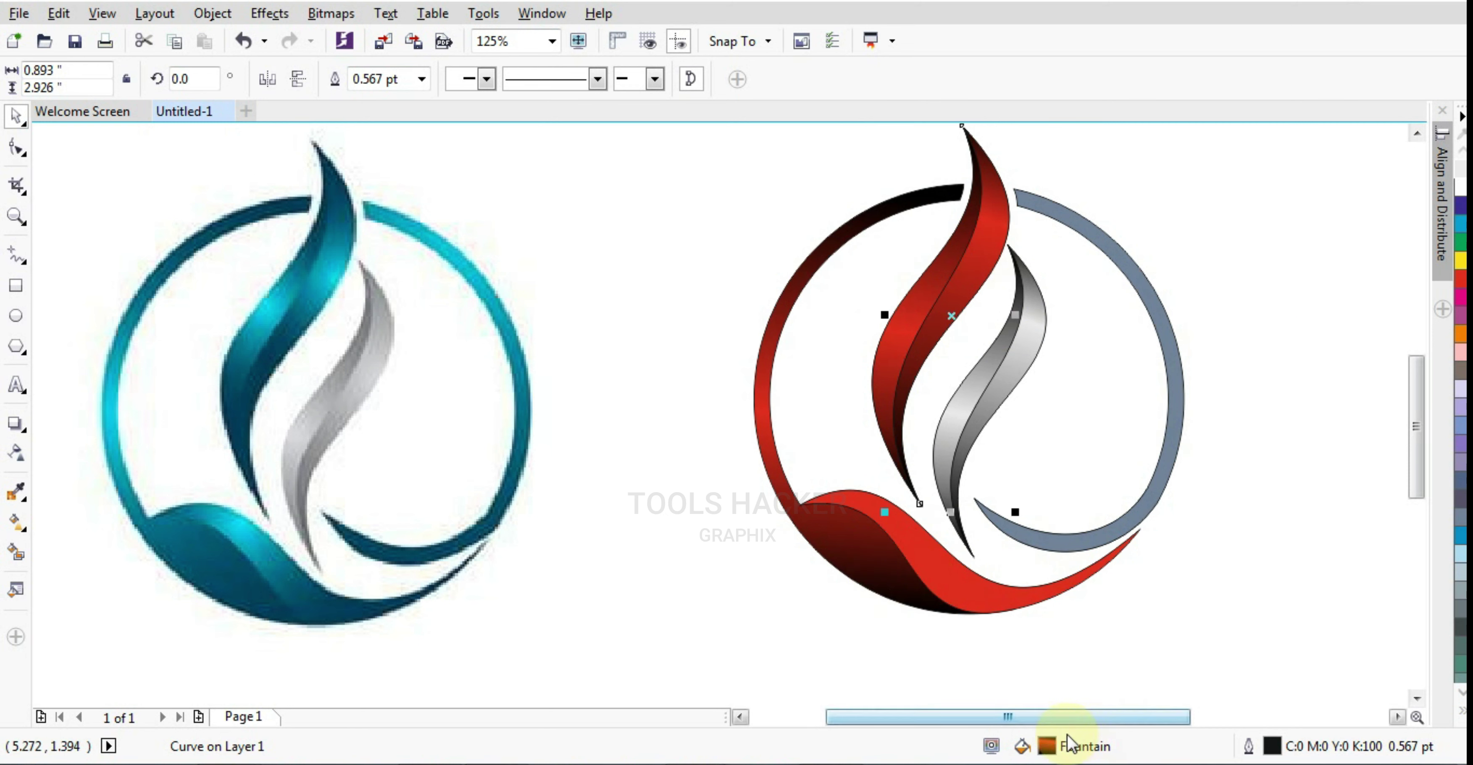
left_click_drag(1042, 743, 1172, 364)
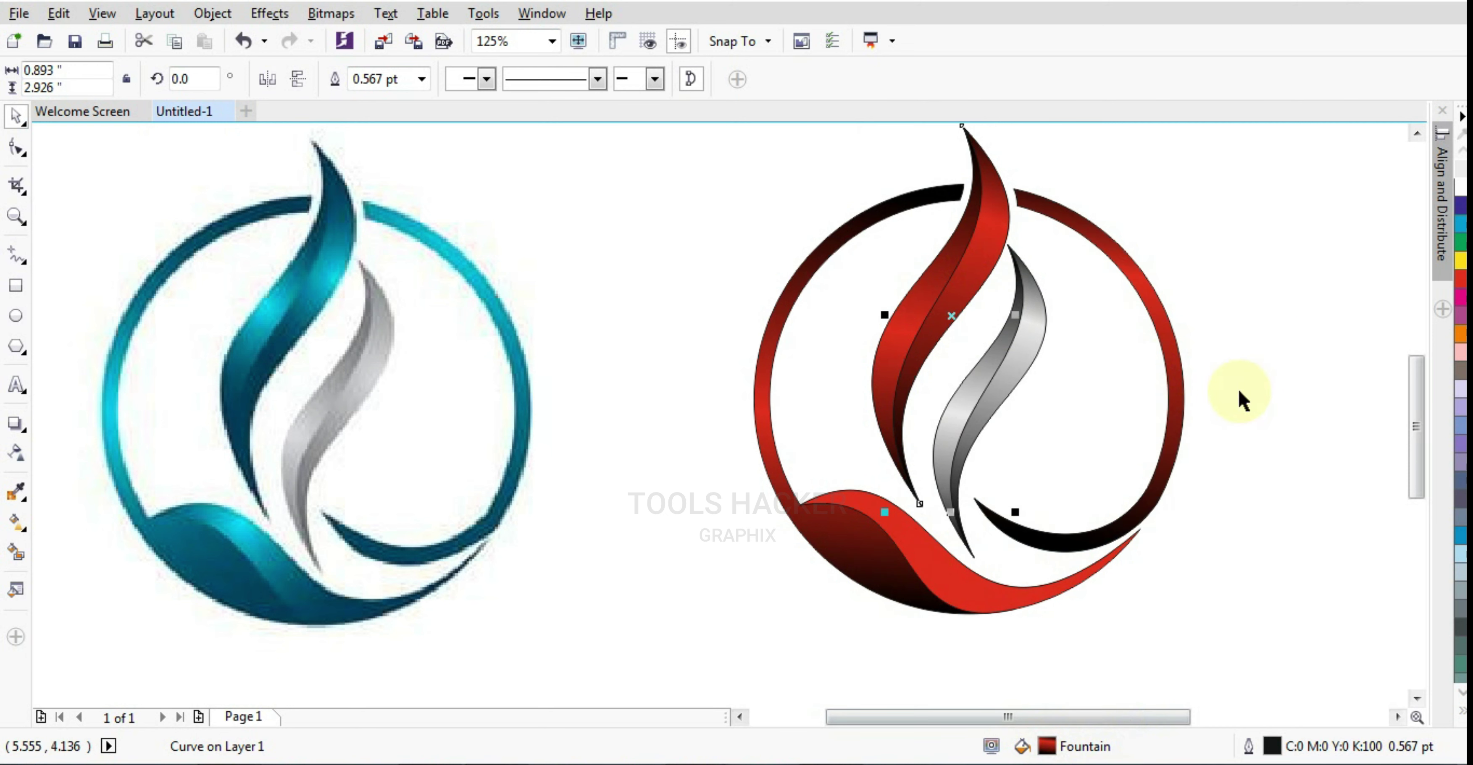
left_click(1250, 318)
Move the lower end of the ring's right-section gradient down to just below the logo's base
left_click(1118, 518)
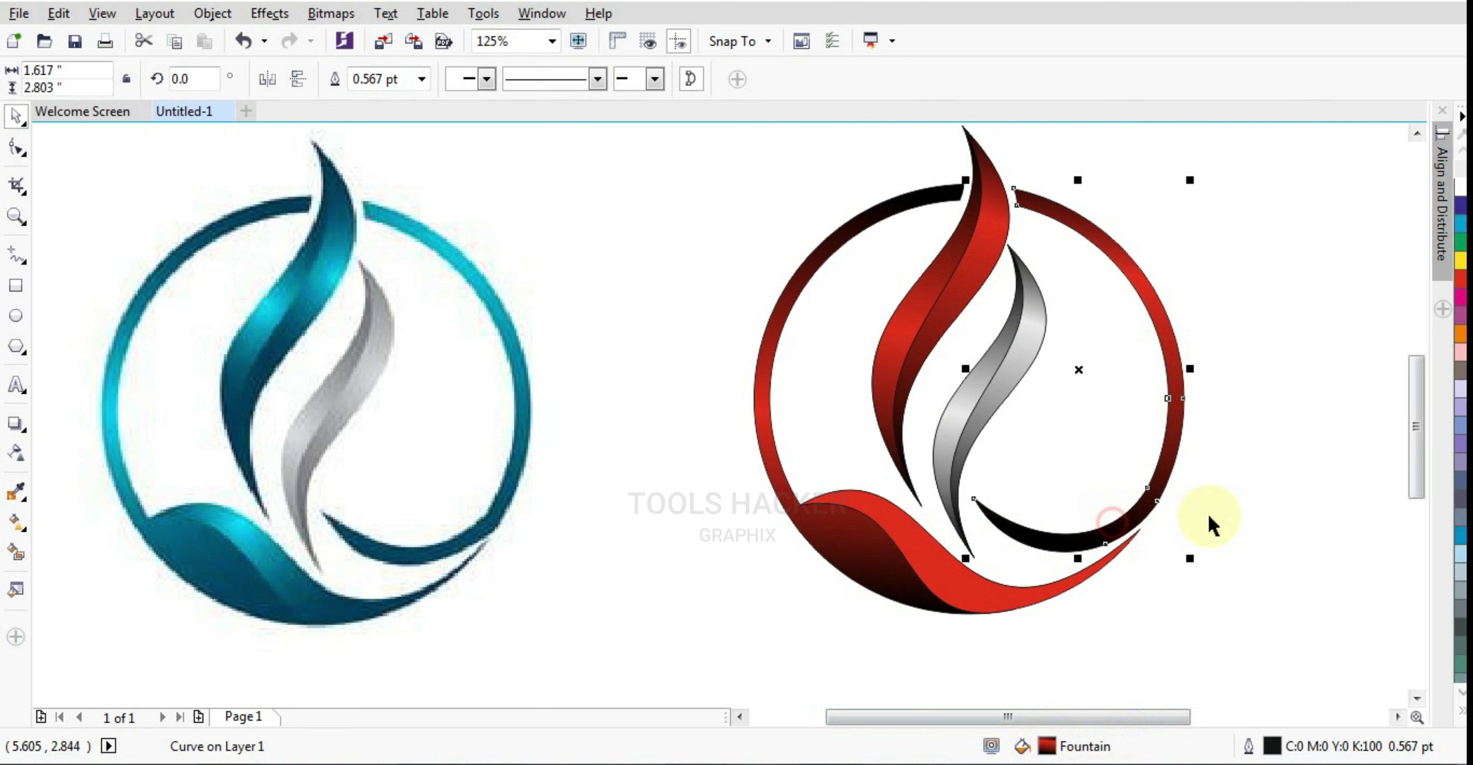
left_click(16, 523)
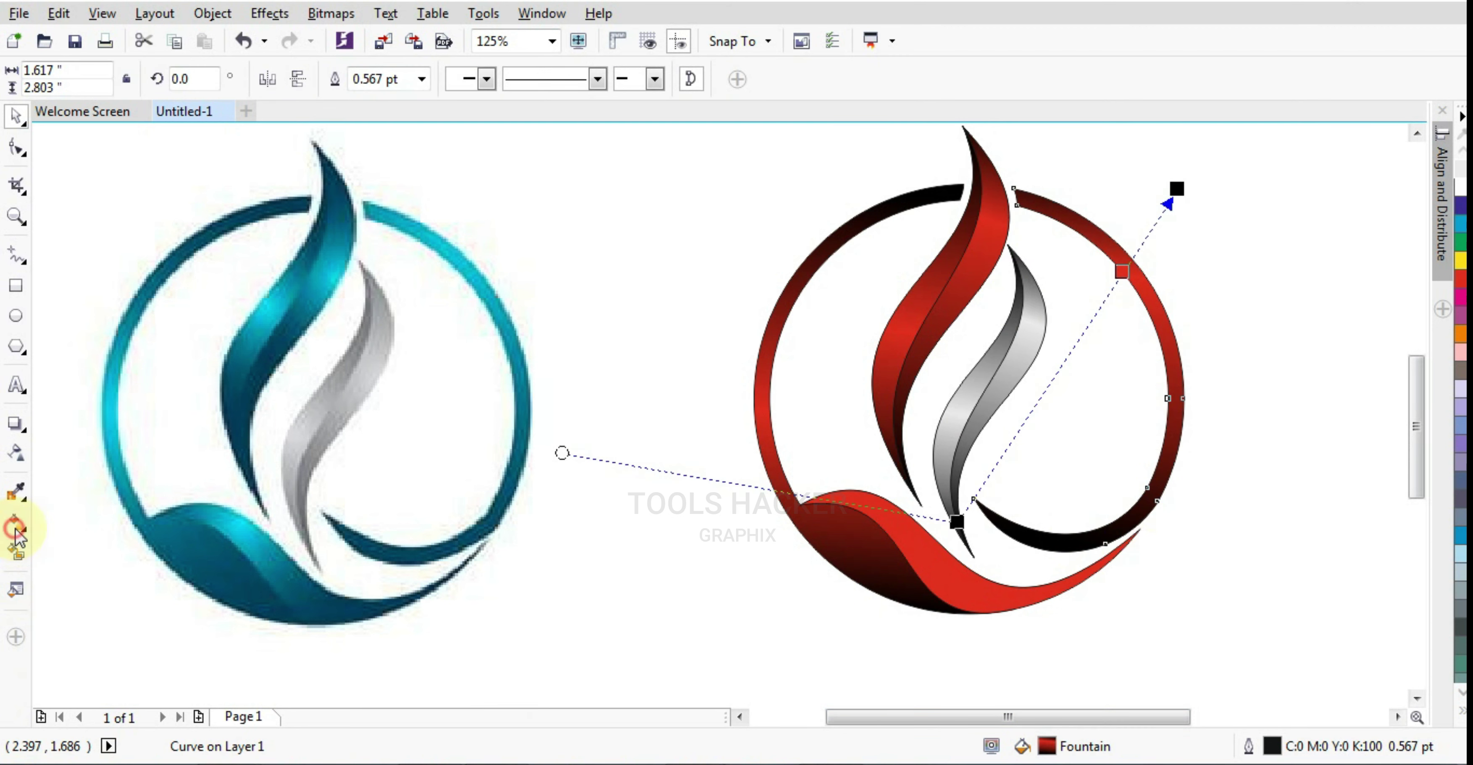
left_click_drag(957, 522, 974, 649)
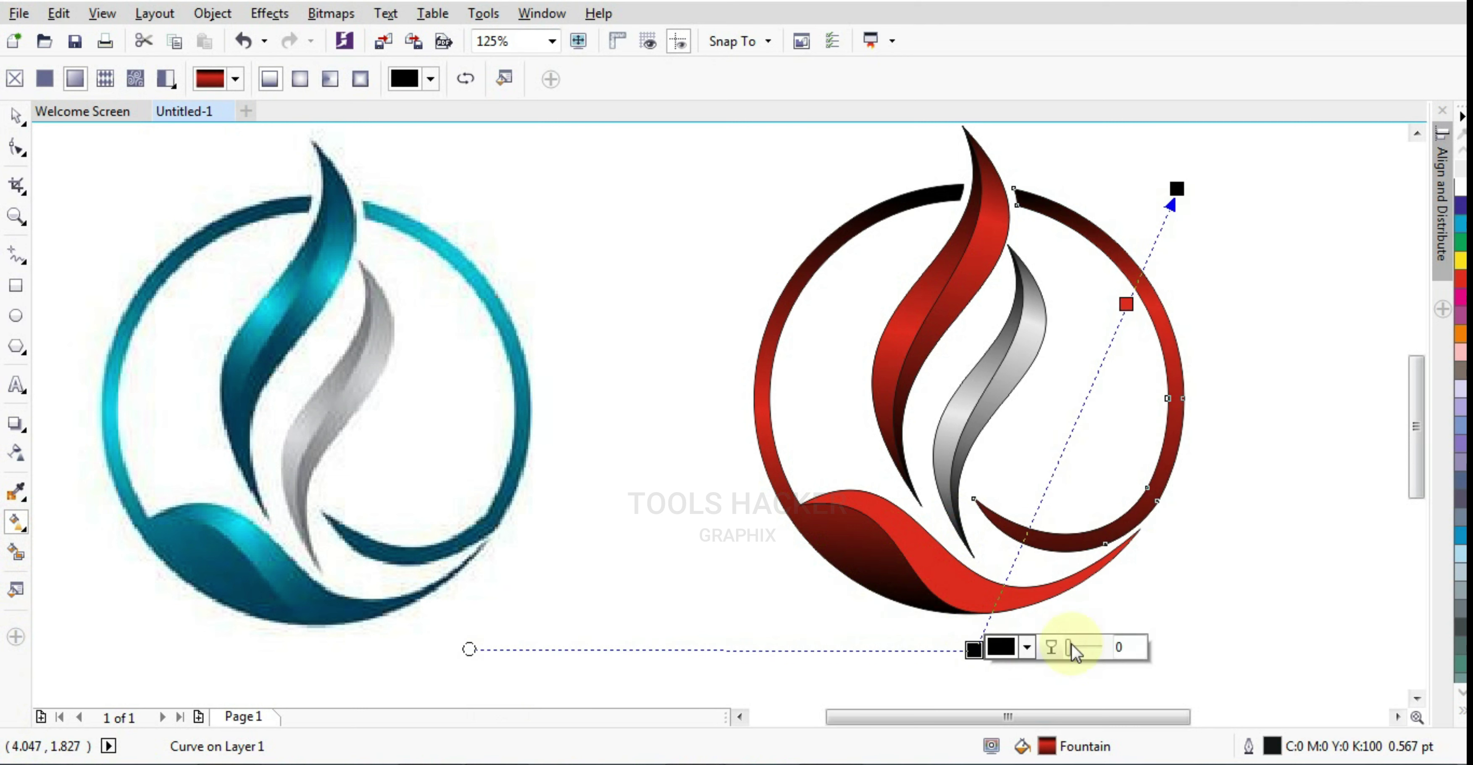
Move the upper end of the ring's right-section gradient inward to above the ring and nudge its lower end slightly right
left_click(1126, 304)
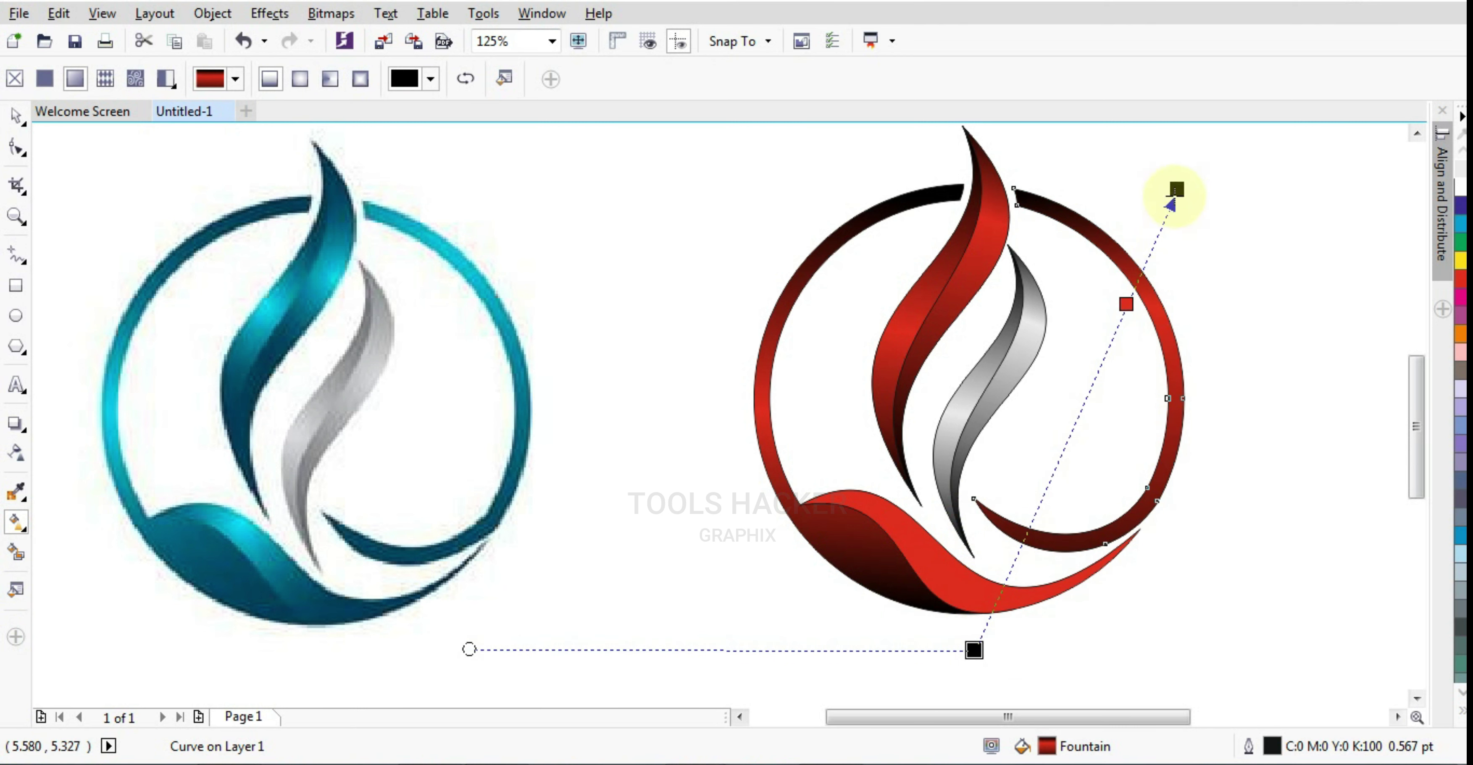
left_click_drag(1176, 189, 1115, 132)
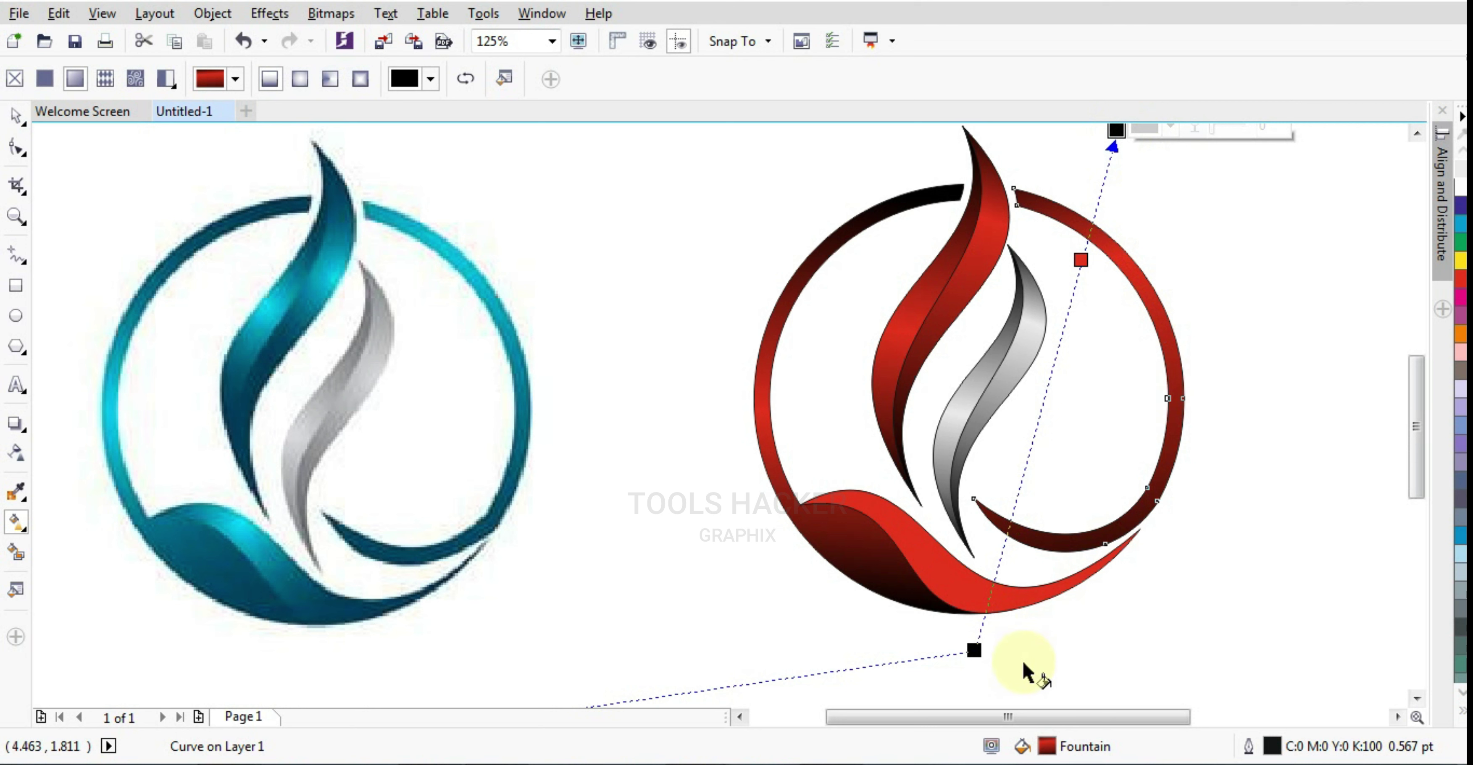
left_click_drag(975, 652, 983, 652)
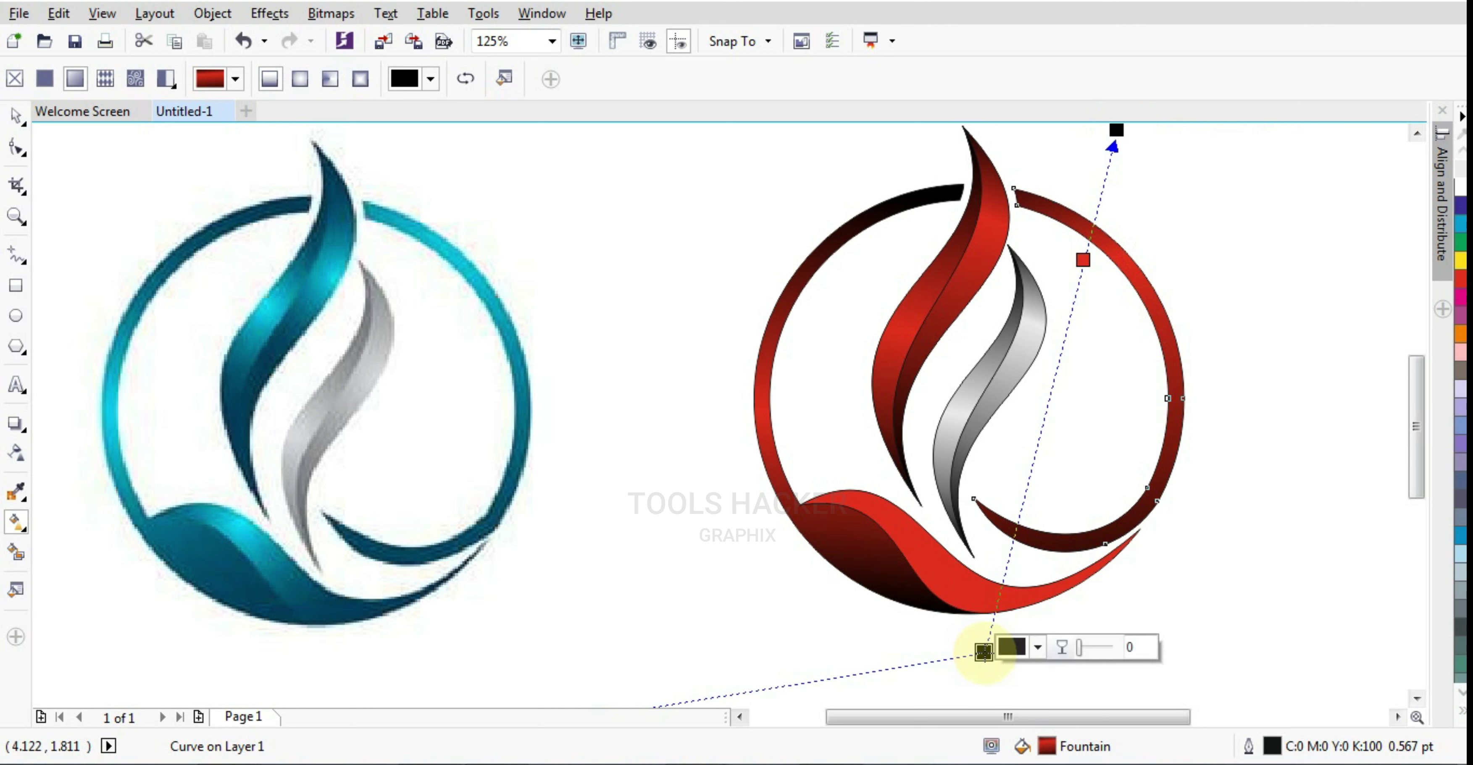
left_click_drag(1118, 130, 1122, 121)
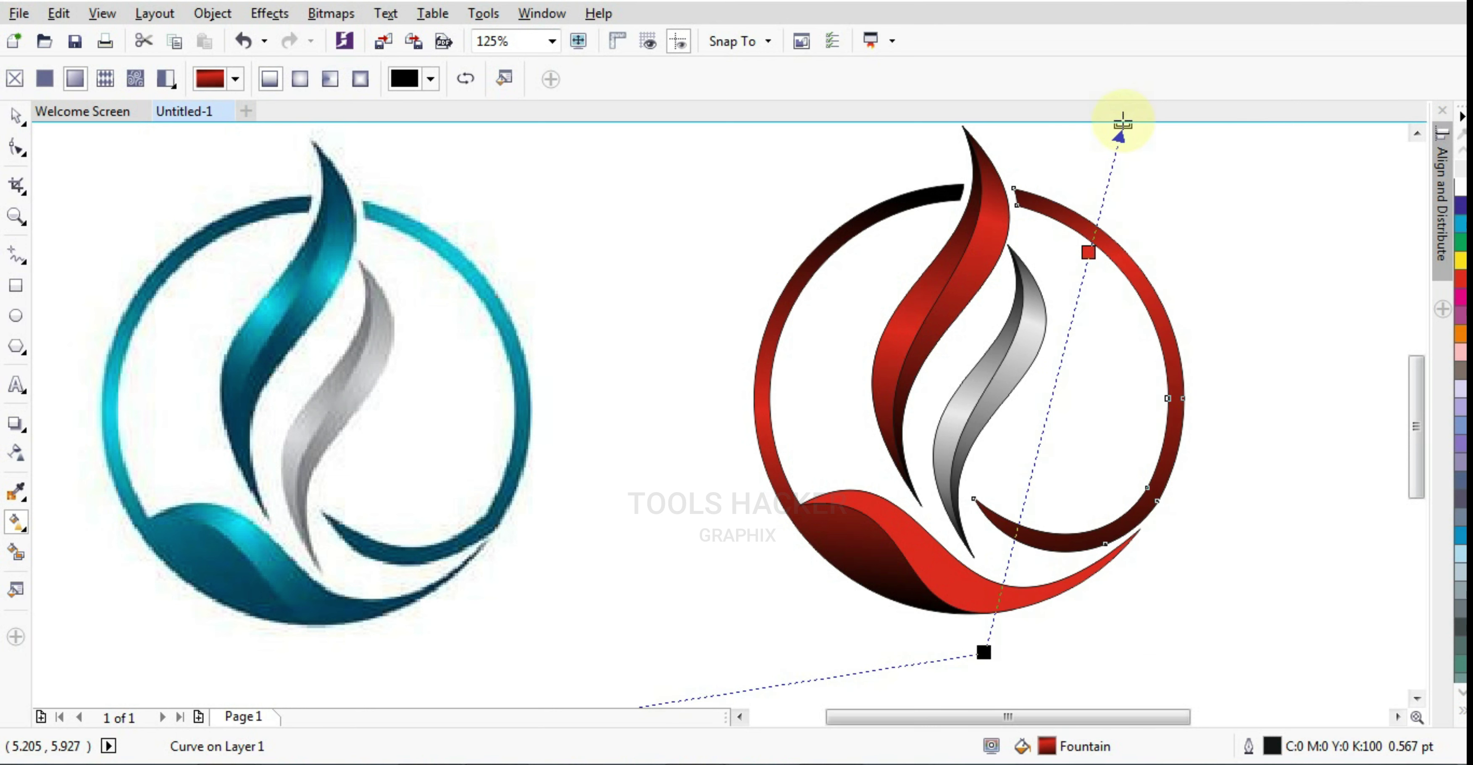
Copy the black-red-black fountain fill from the tall flame onto the solid red upper wave of the base
left_click(930, 577)
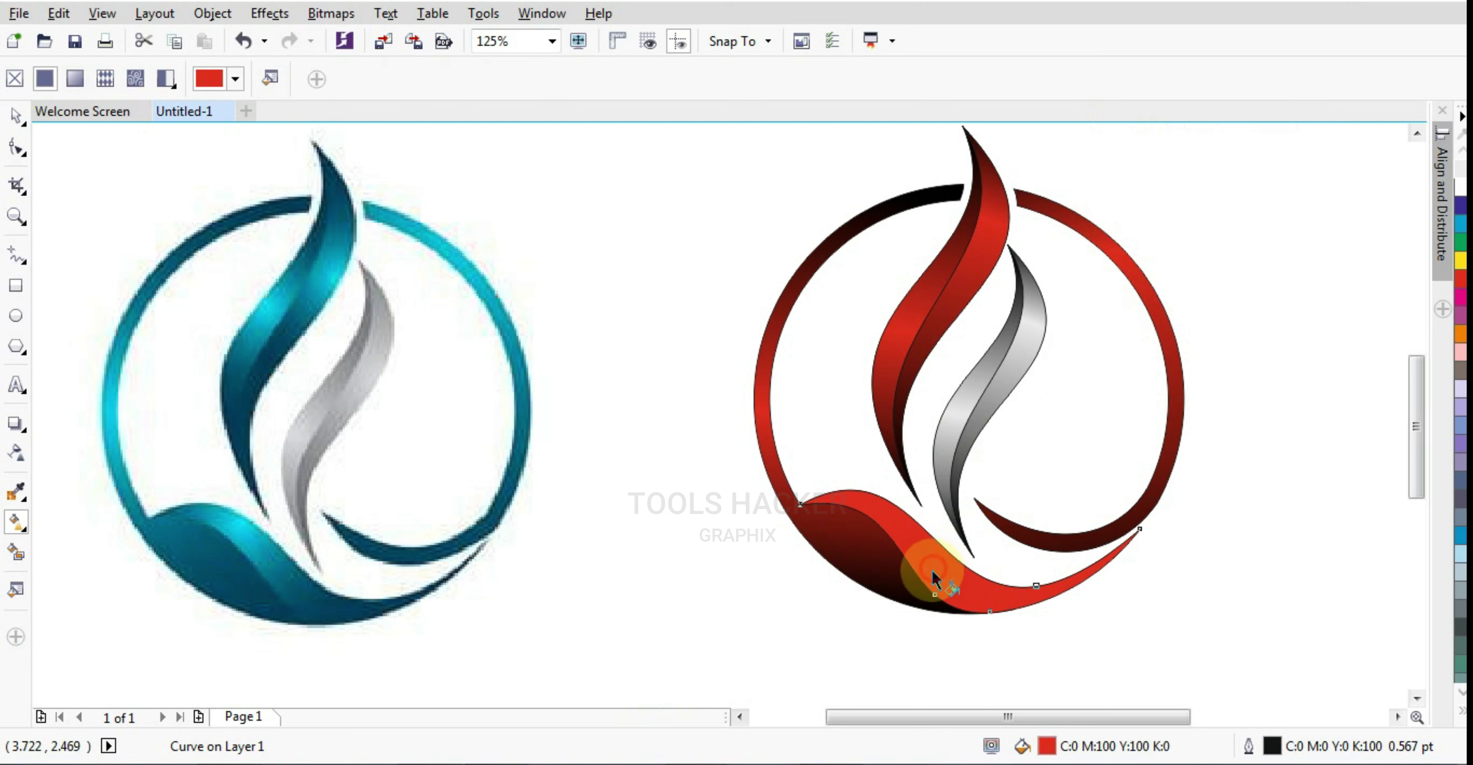
left_click(893, 382)
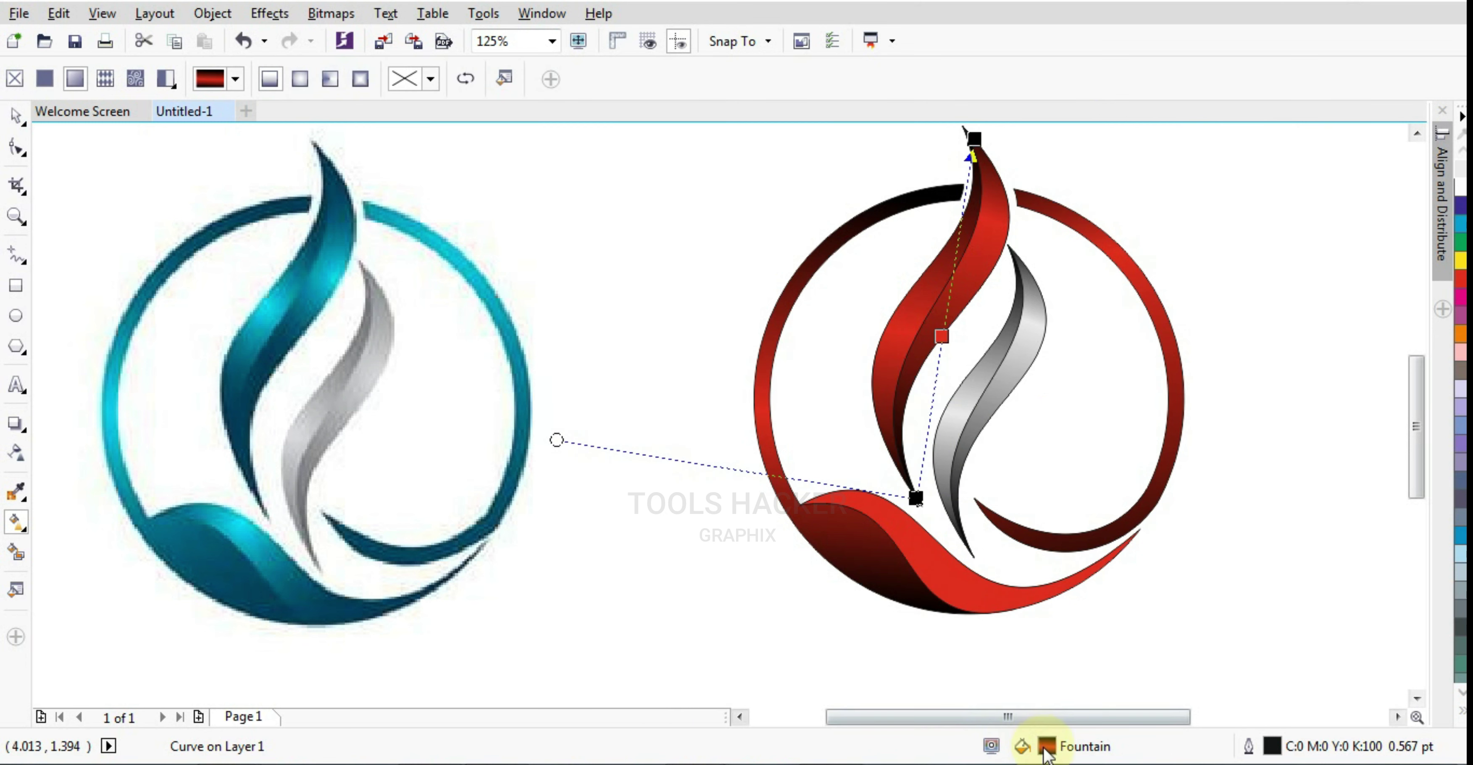
left_click_drag(1046, 753, 921, 563)
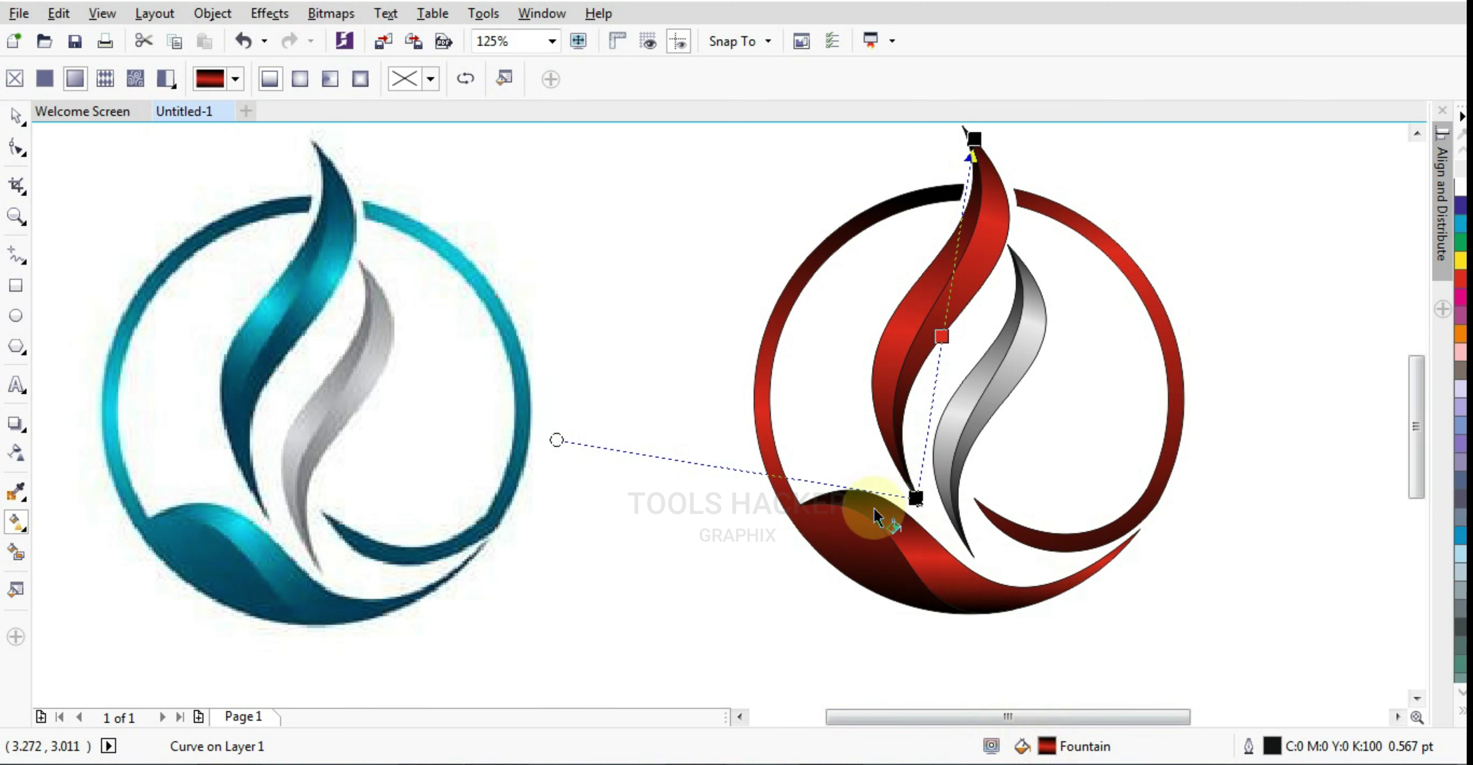
left_click(914, 553)
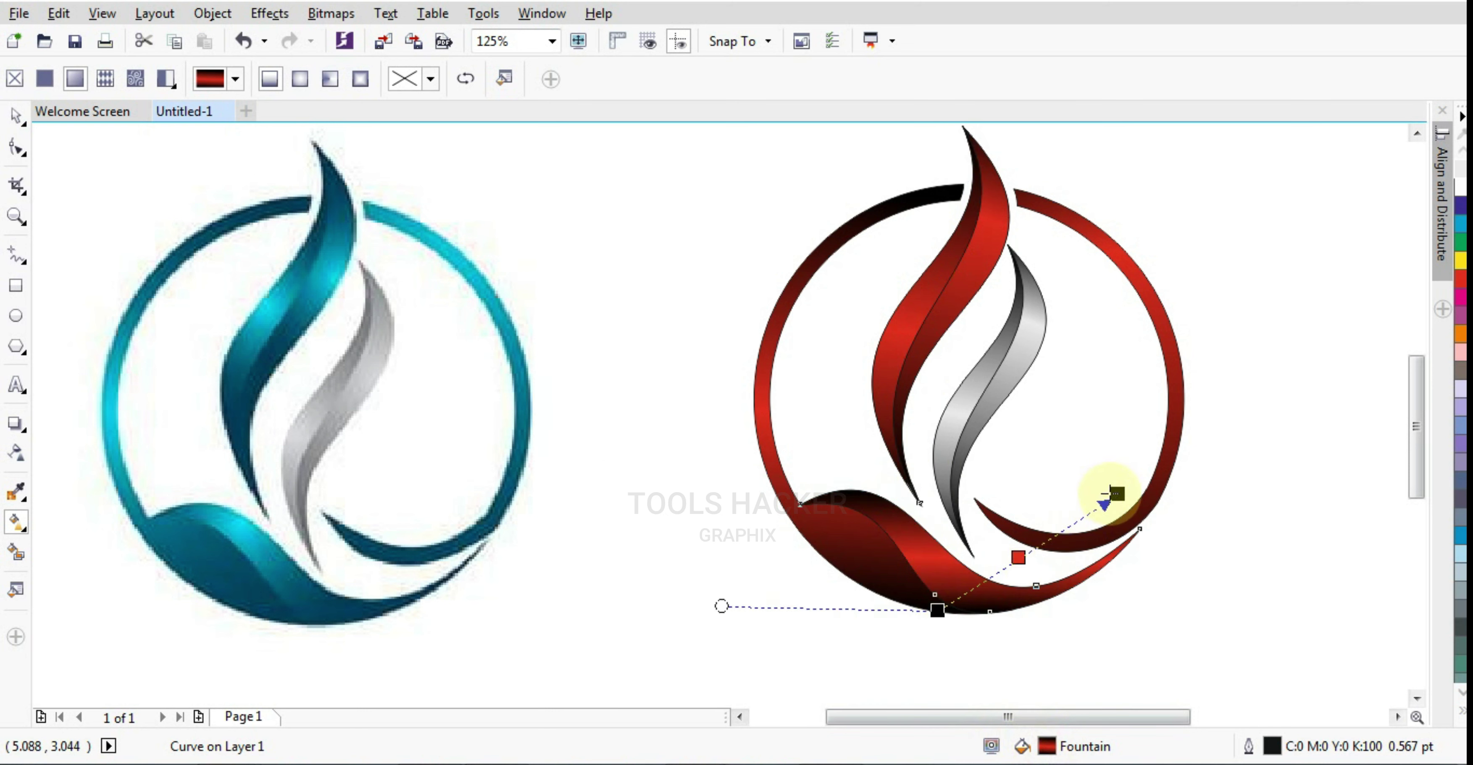
Try a steep, nearly vertical gradient on the base's upper wave, with its red stop shifted towards the upper end
left_click_drag(1113, 493, 1075, 412)
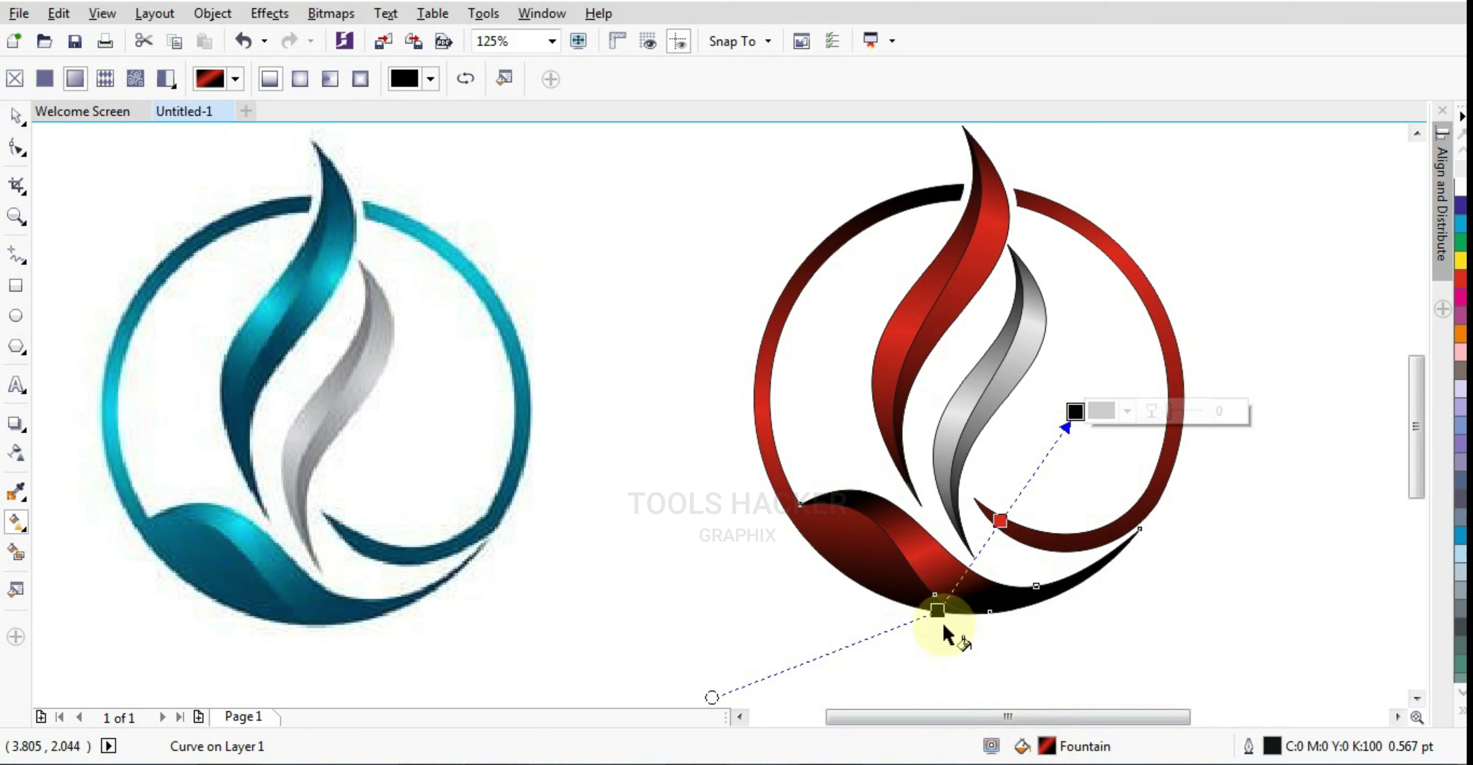
left_click_drag(938, 610, 946, 640)
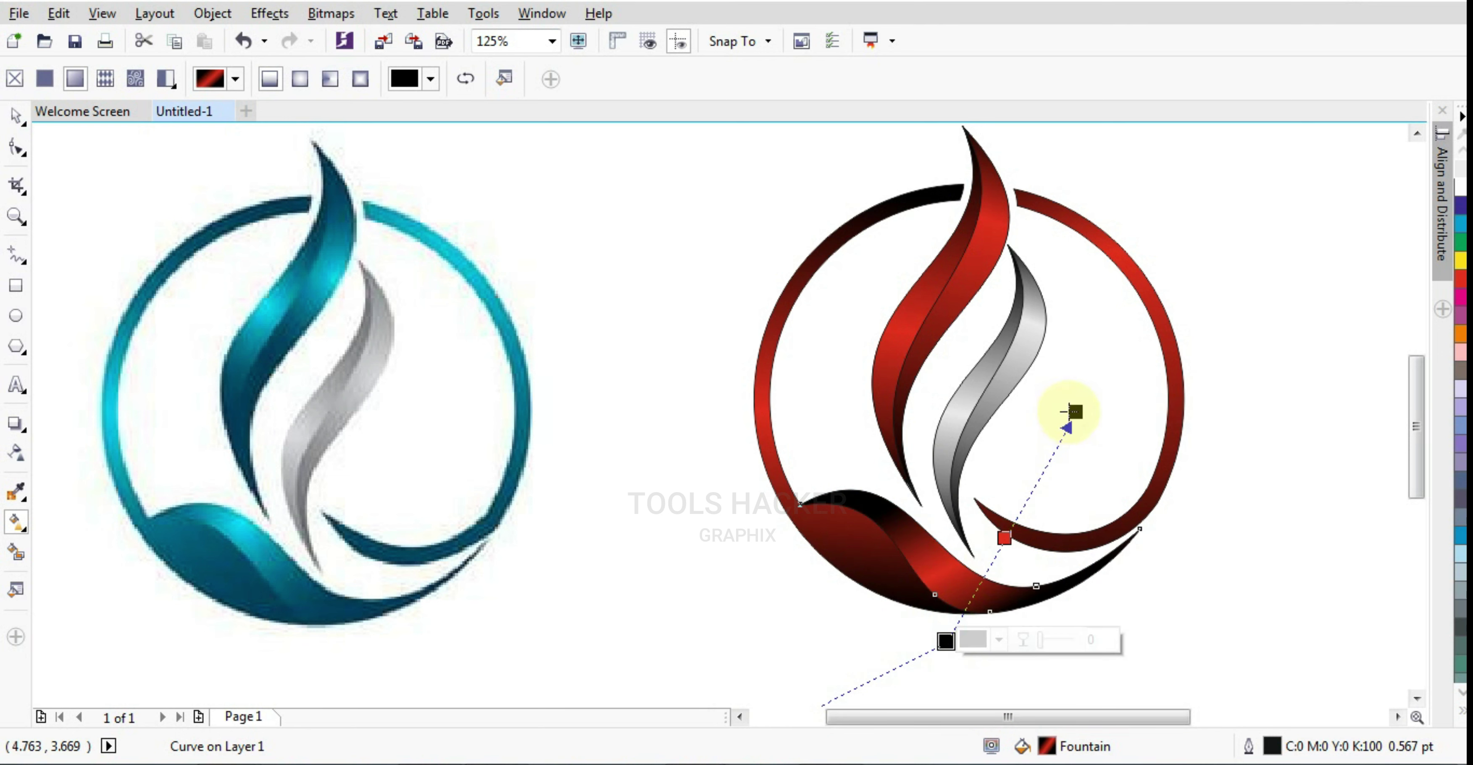
left_click_drag(1073, 411, 988, 299)
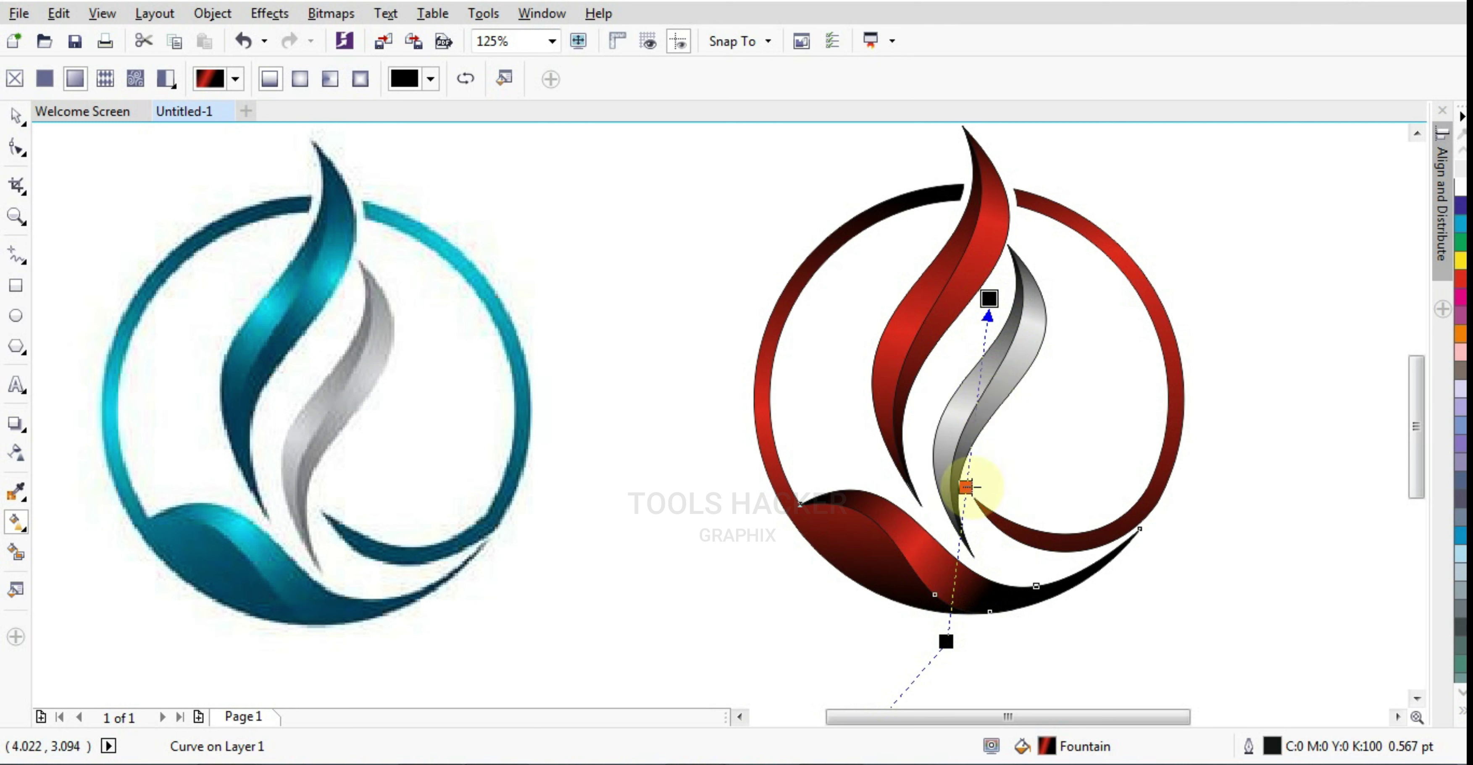
left_click_drag(965, 487, 967, 467)
left_click(975, 335)
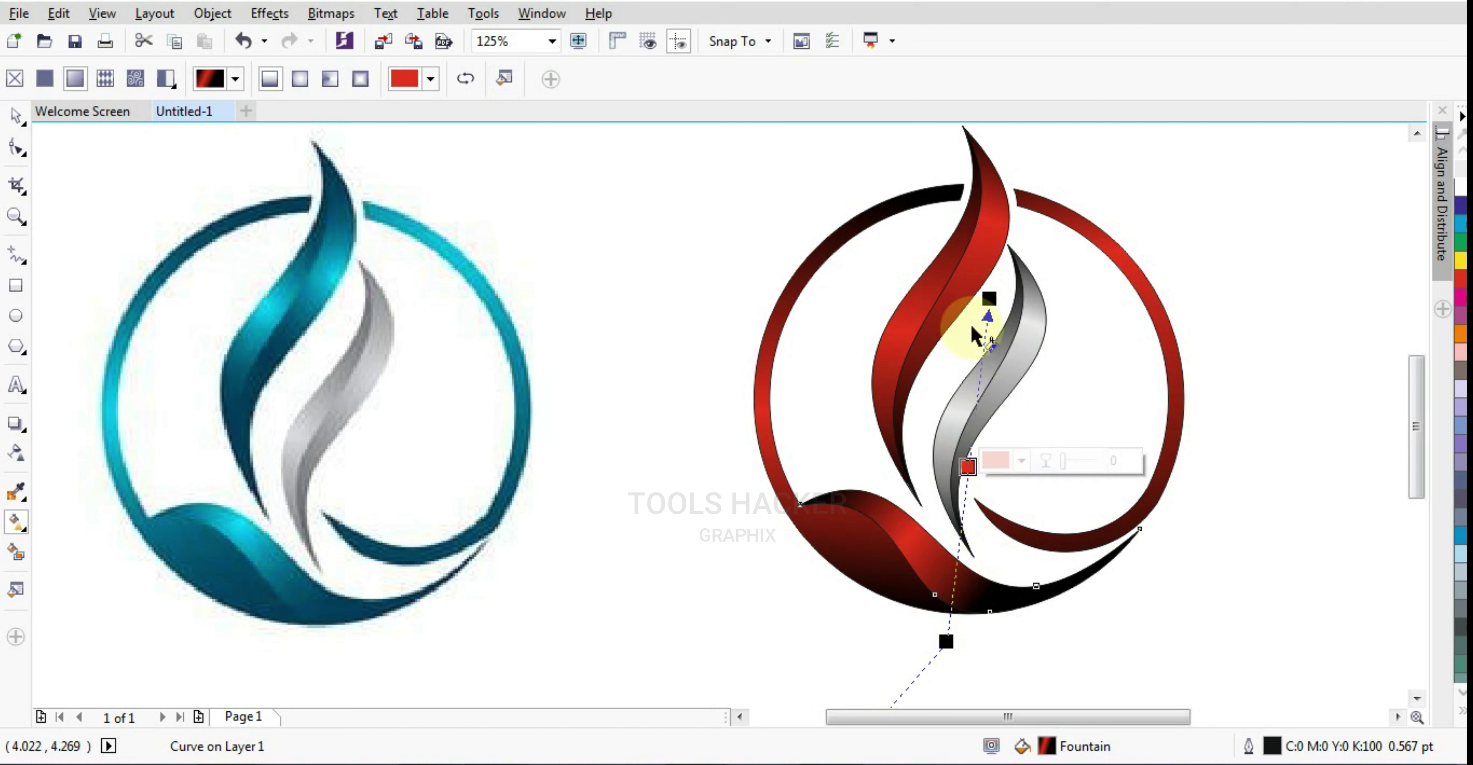
Tilt the upper wave's gradient from below the base to the ring's upper left, moving its red stop towards the upper end
left_click_drag(988, 299, 893, 309)
left_click_drag(946, 642, 1083, 659)
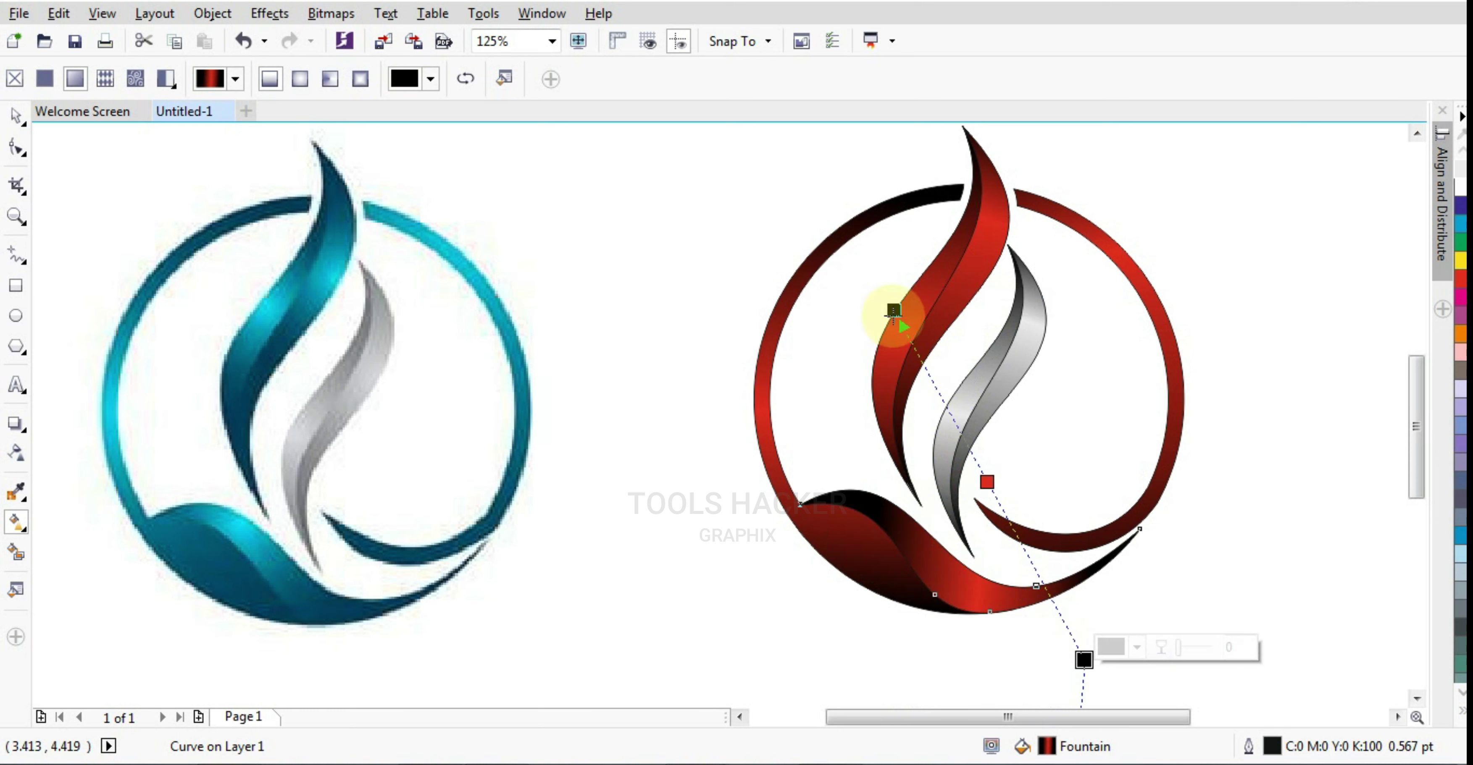
left_click_drag(893, 312, 796, 294)
left_click_drag(937, 474, 914, 450)
left_click_drag(1085, 659, 1016, 636)
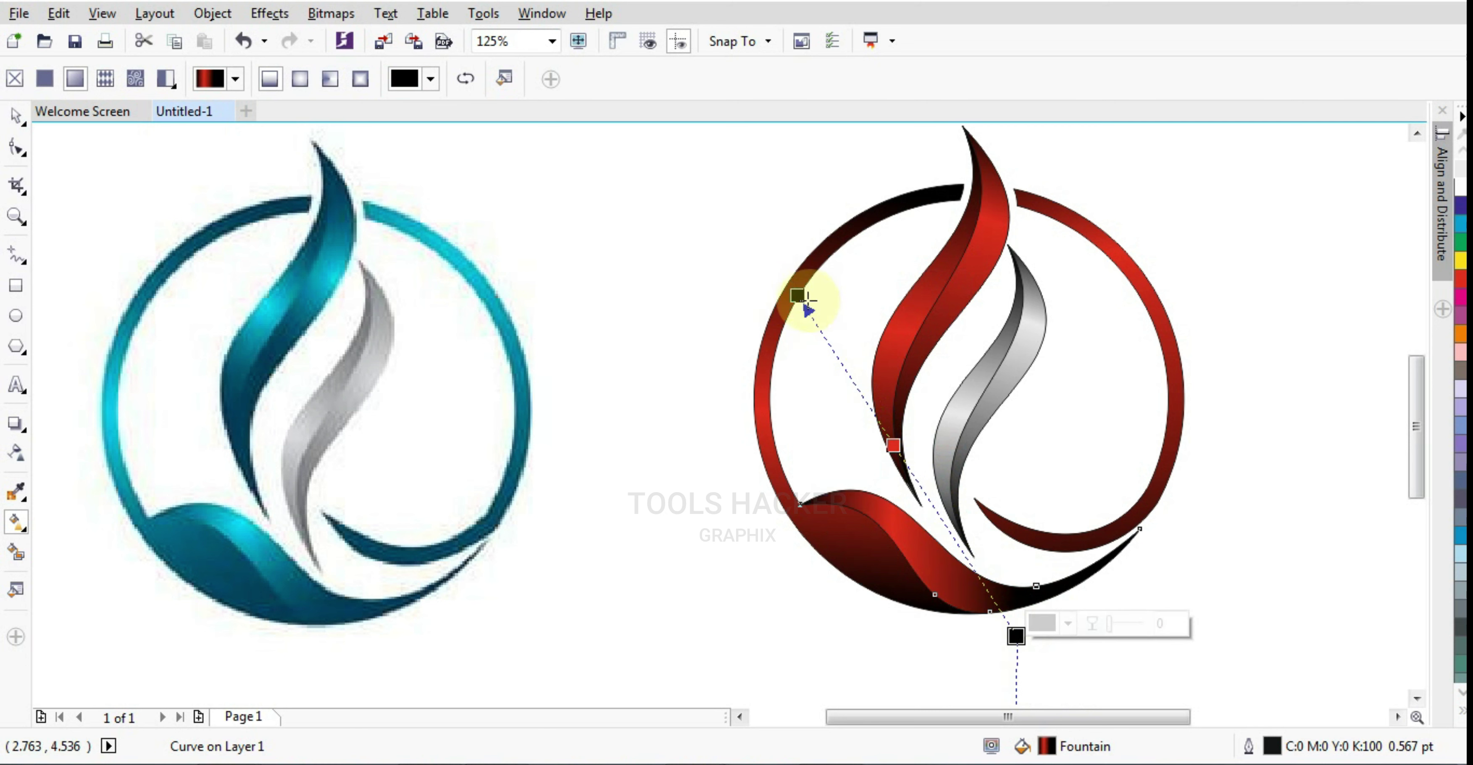
Stretch the upper wave's gradient from near its right tip across to the upper-left edge of the ring
left_click_drag(806, 297, 852, 297)
left_click_drag(1016, 636, 967, 613)
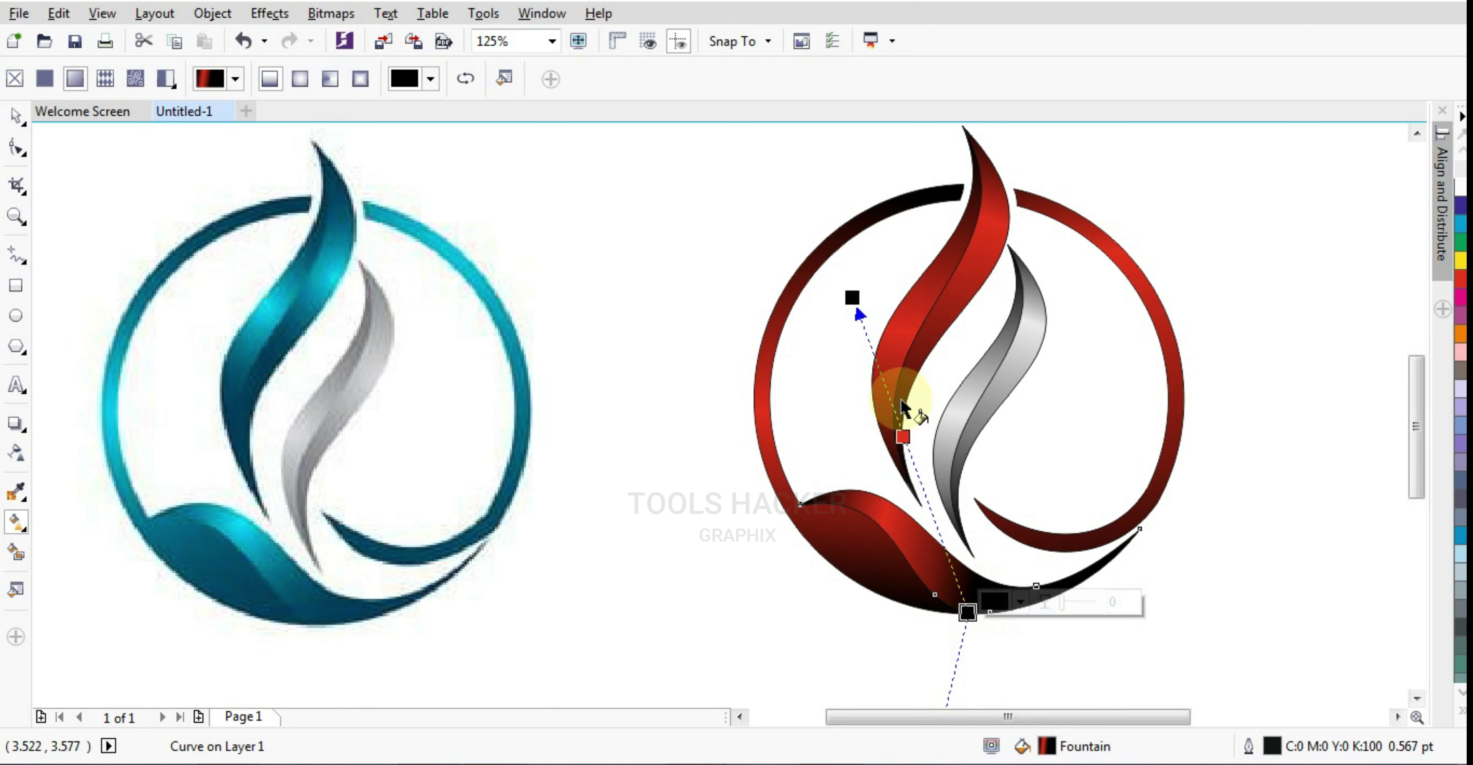
left_click_drag(852, 298, 854, 313)
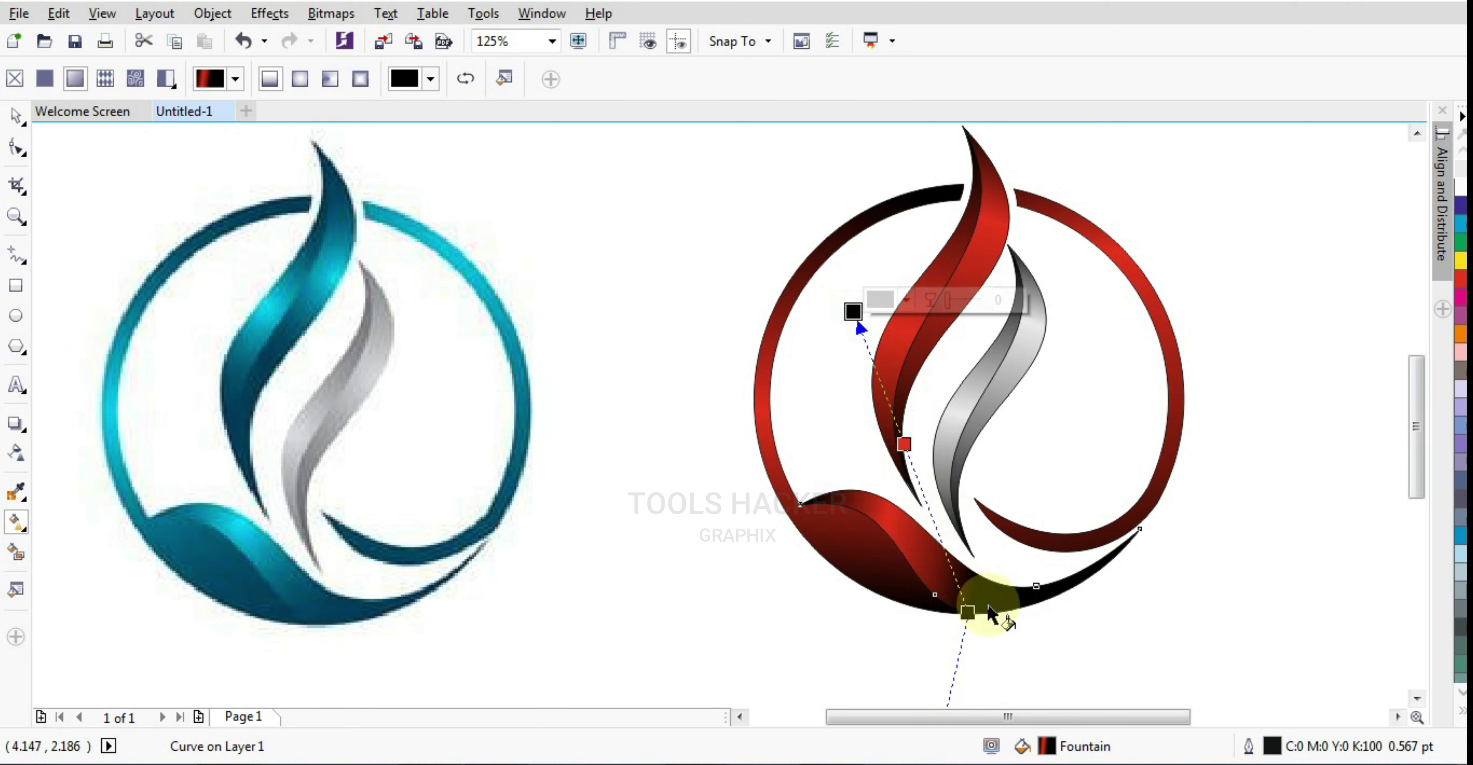
left_click_drag(967, 612, 1140, 574)
left_click_drag(857, 331, 763, 303)
Skew the upper wave's gradient with its side handle below the logo, and pull its upper end slightly inside the ring
scroll(1013, 309, "down", 2)
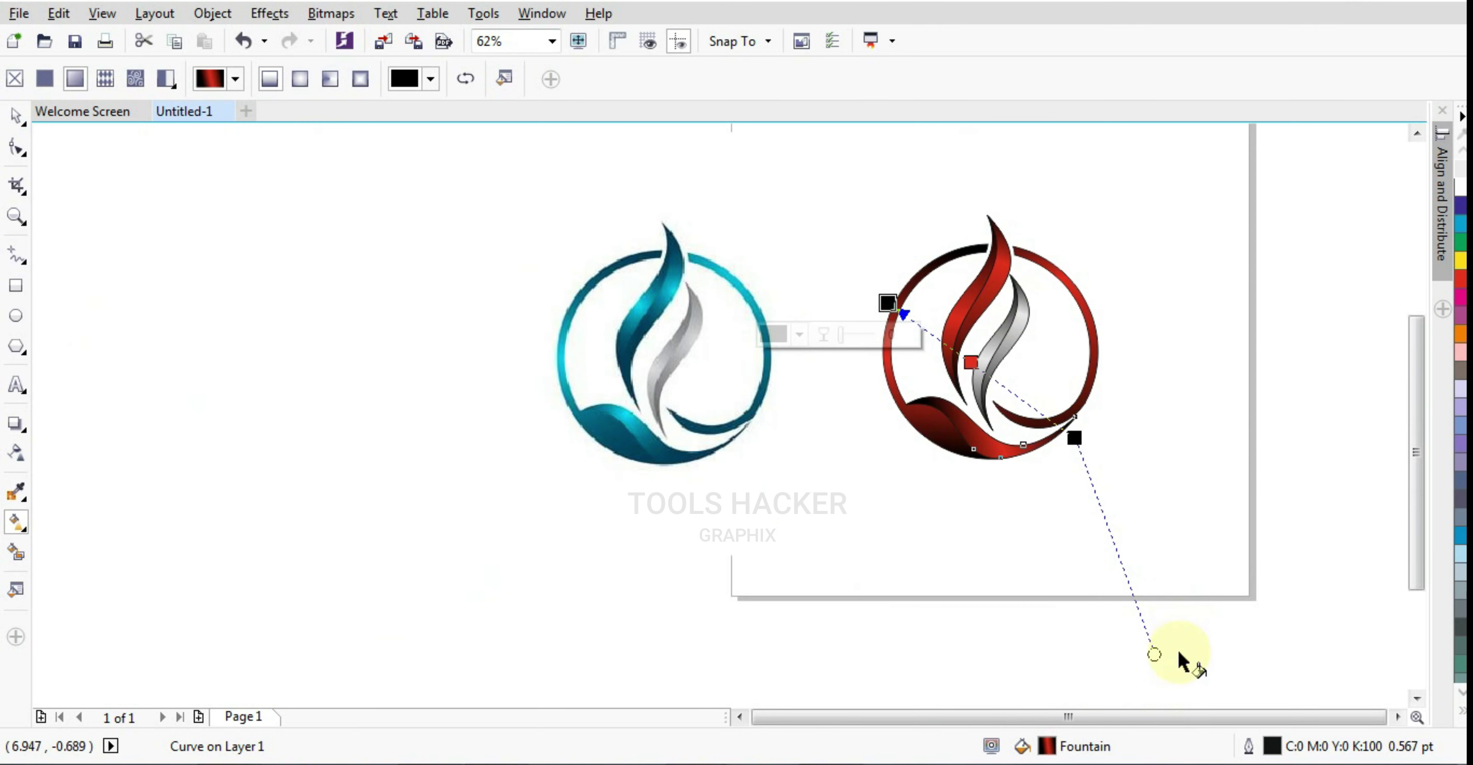
left_click_drag(1155, 657, 959, 603)
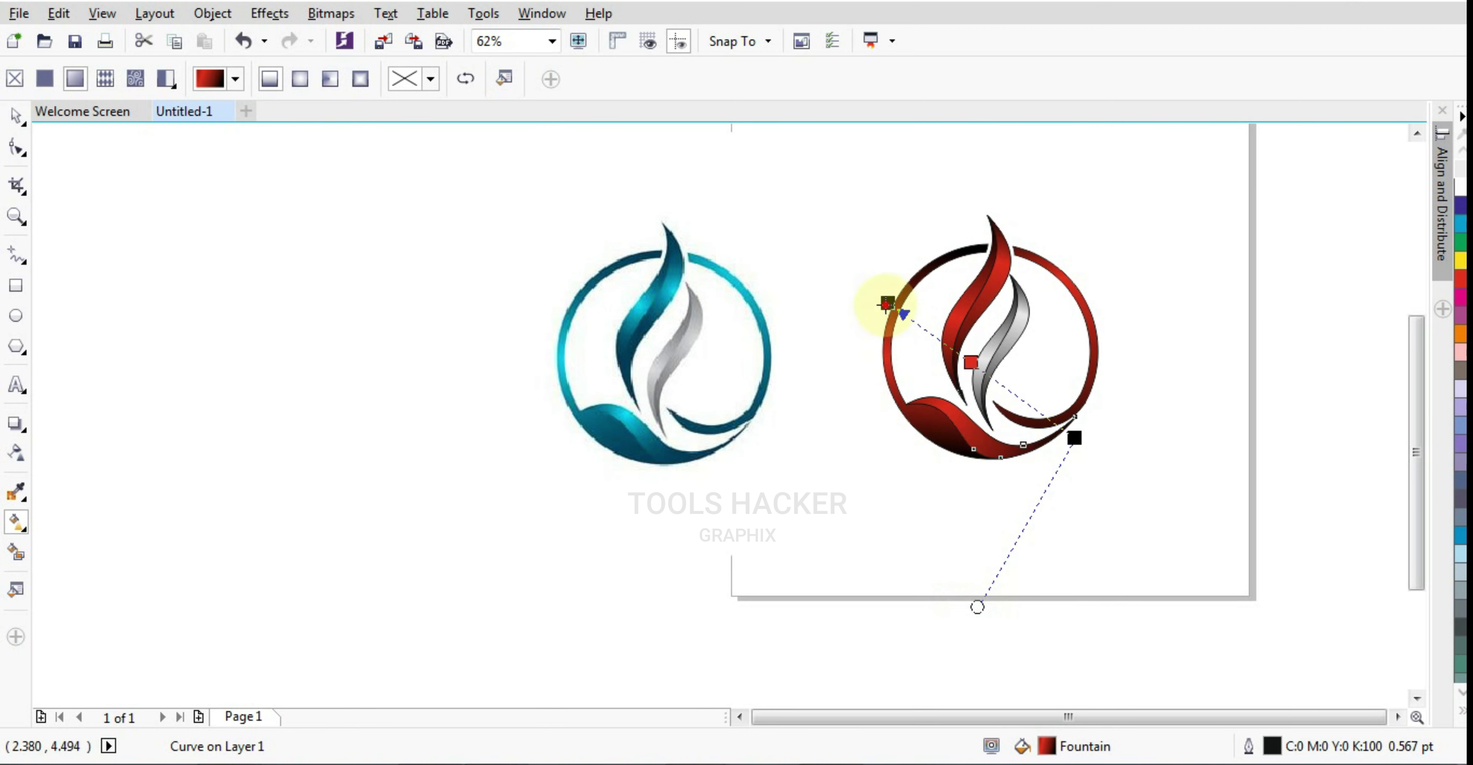
left_click_drag(888, 304, 904, 329)
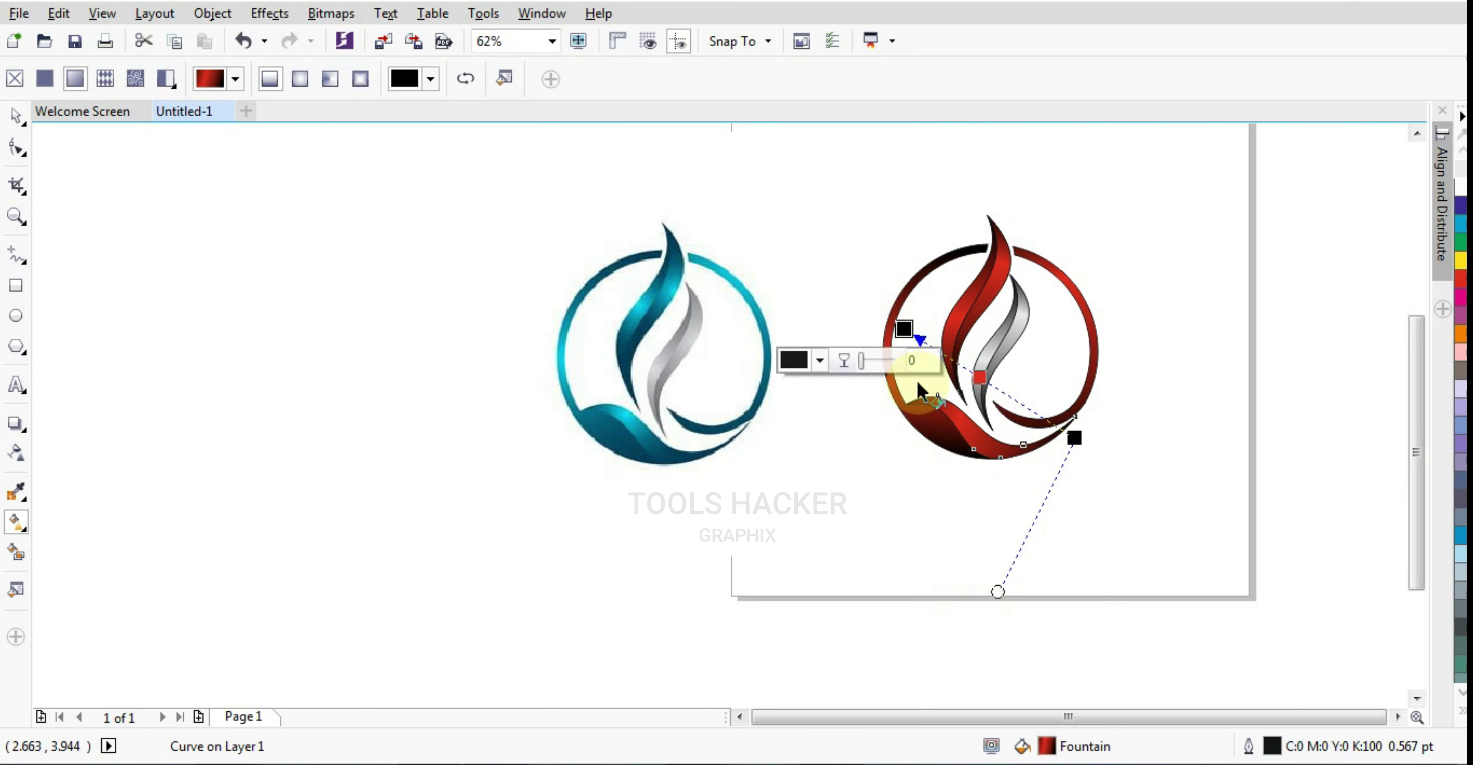
left_click(1005, 605)
left_click(1006, 438)
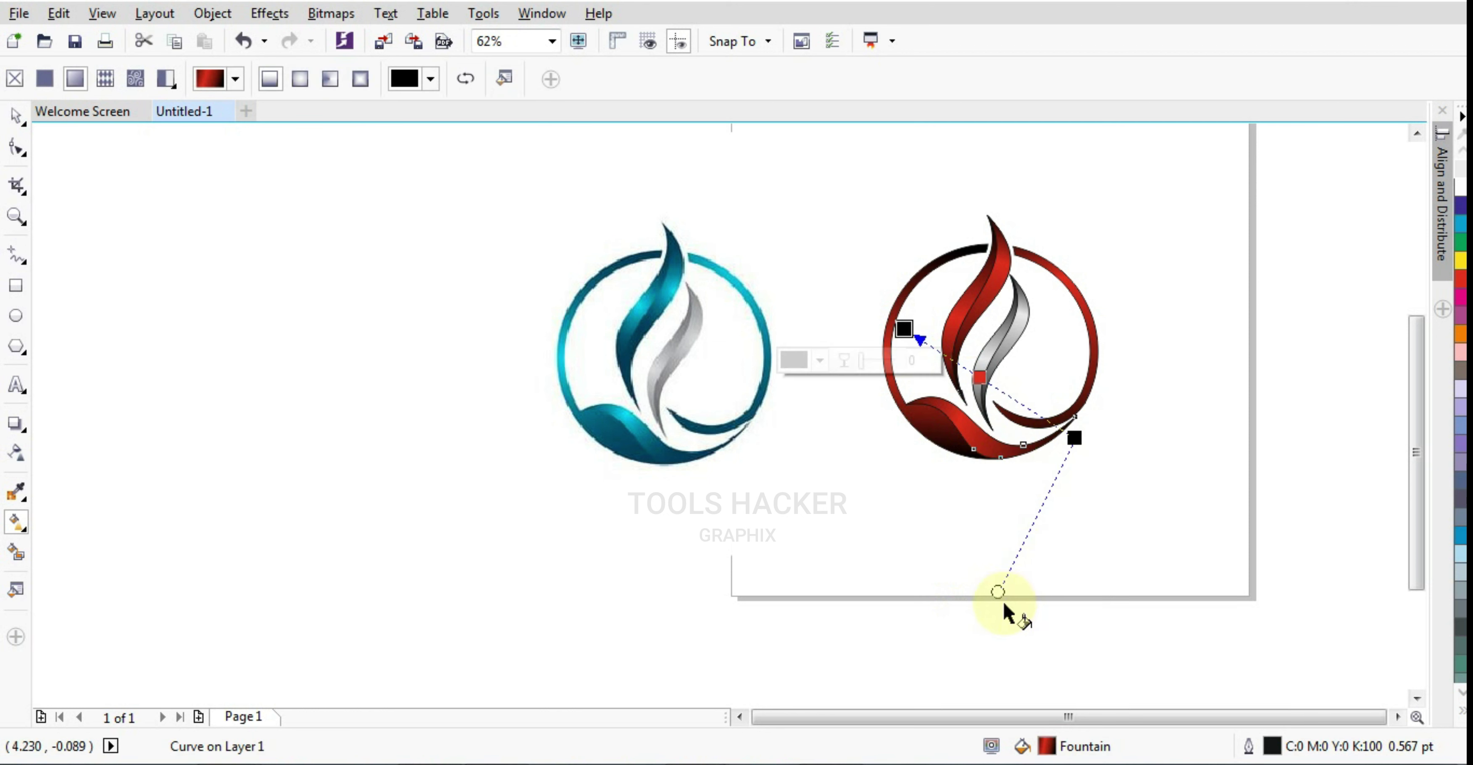
left_click_drag(998, 593, 977, 588)
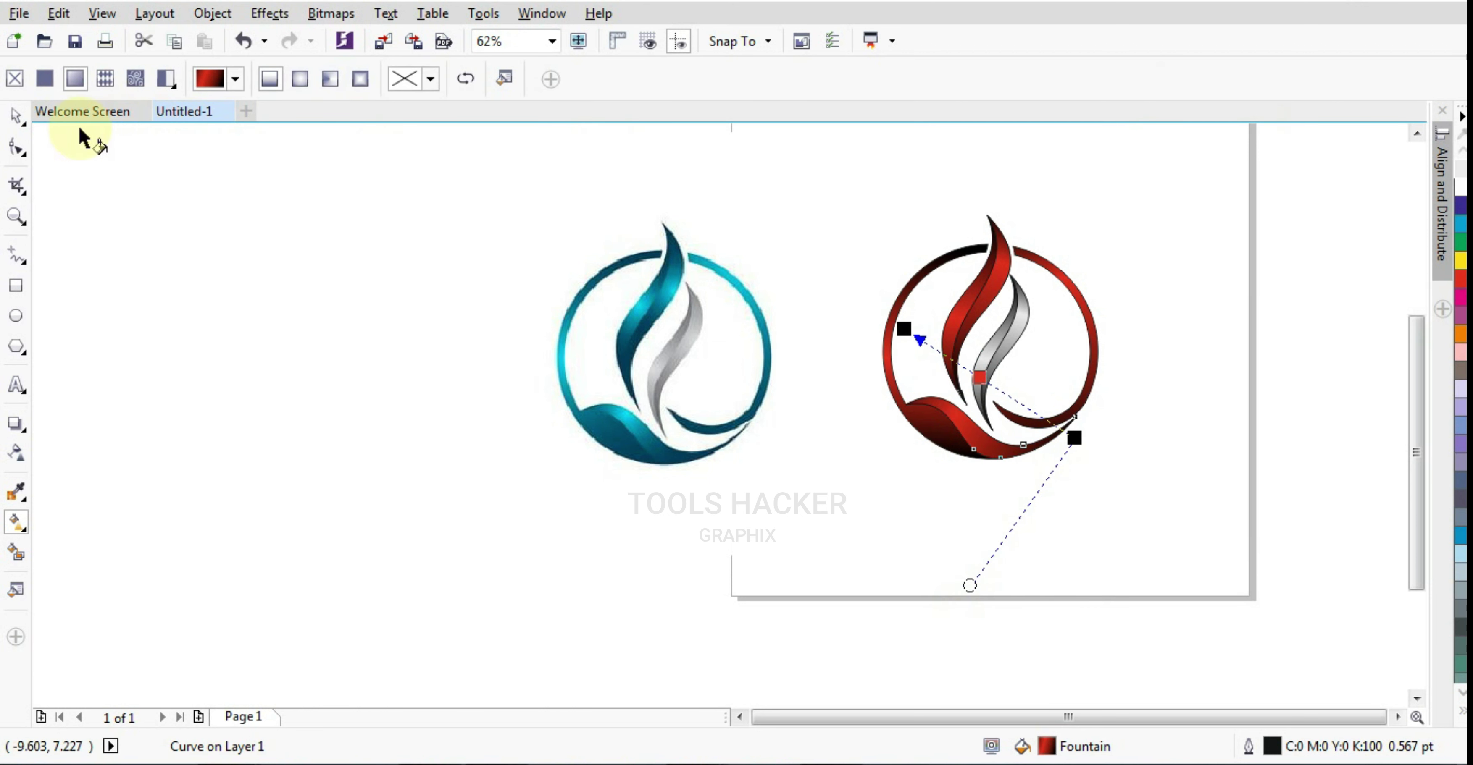
Select all parts of the traced red logo and remove their outlines
left_click(15, 118)
left_click(830, 143)
left_click(858, 184)
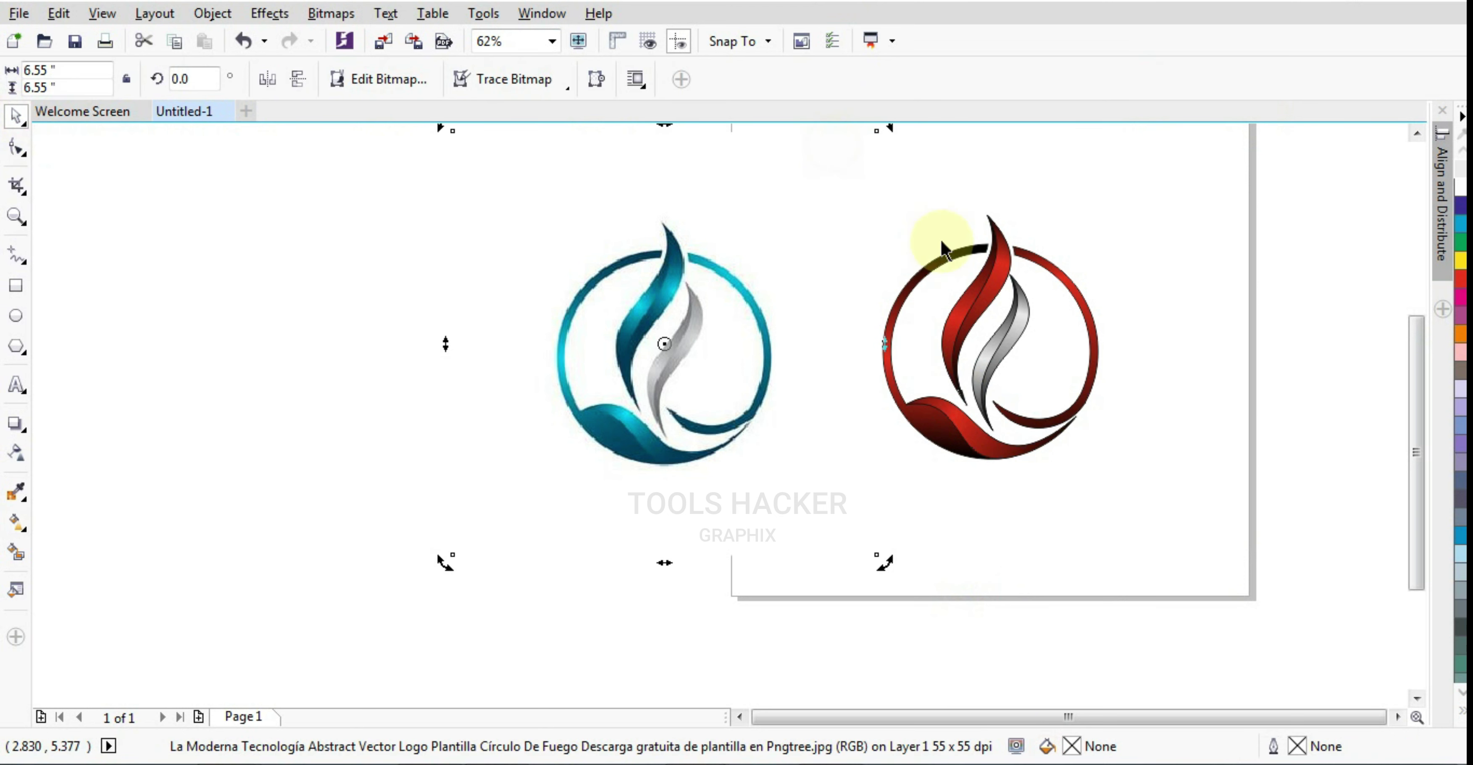
left_click(1164, 181)
left_click_drag(1184, 164, 863, 482)
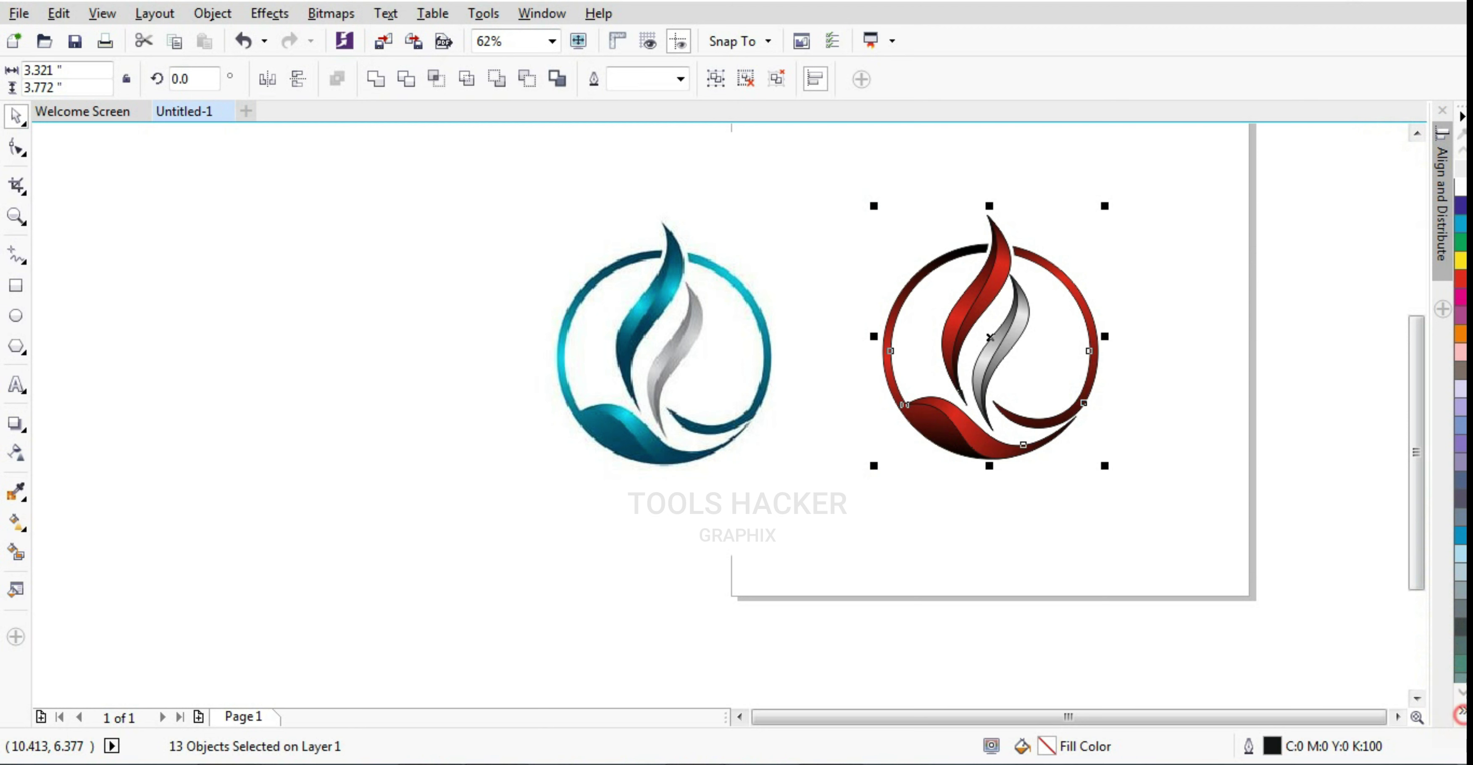
left_click(1461, 711)
left_click(1252, 281)
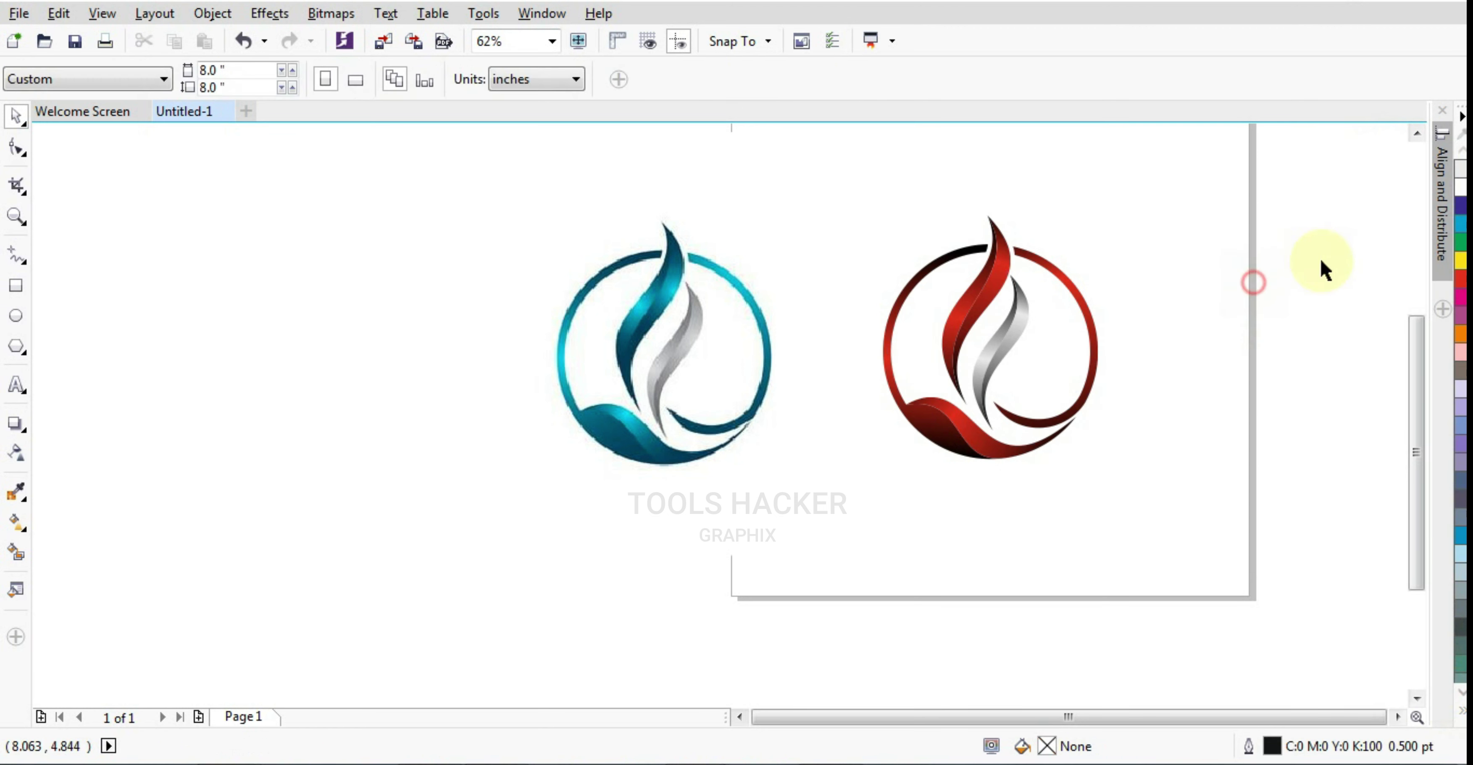
Move the reference bitmap closer to the red logo so that the two circles stand side by side
left_click(759, 328)
left_click_drag(759, 329, 806, 329)
scroll(1059, 428, "down", 2)
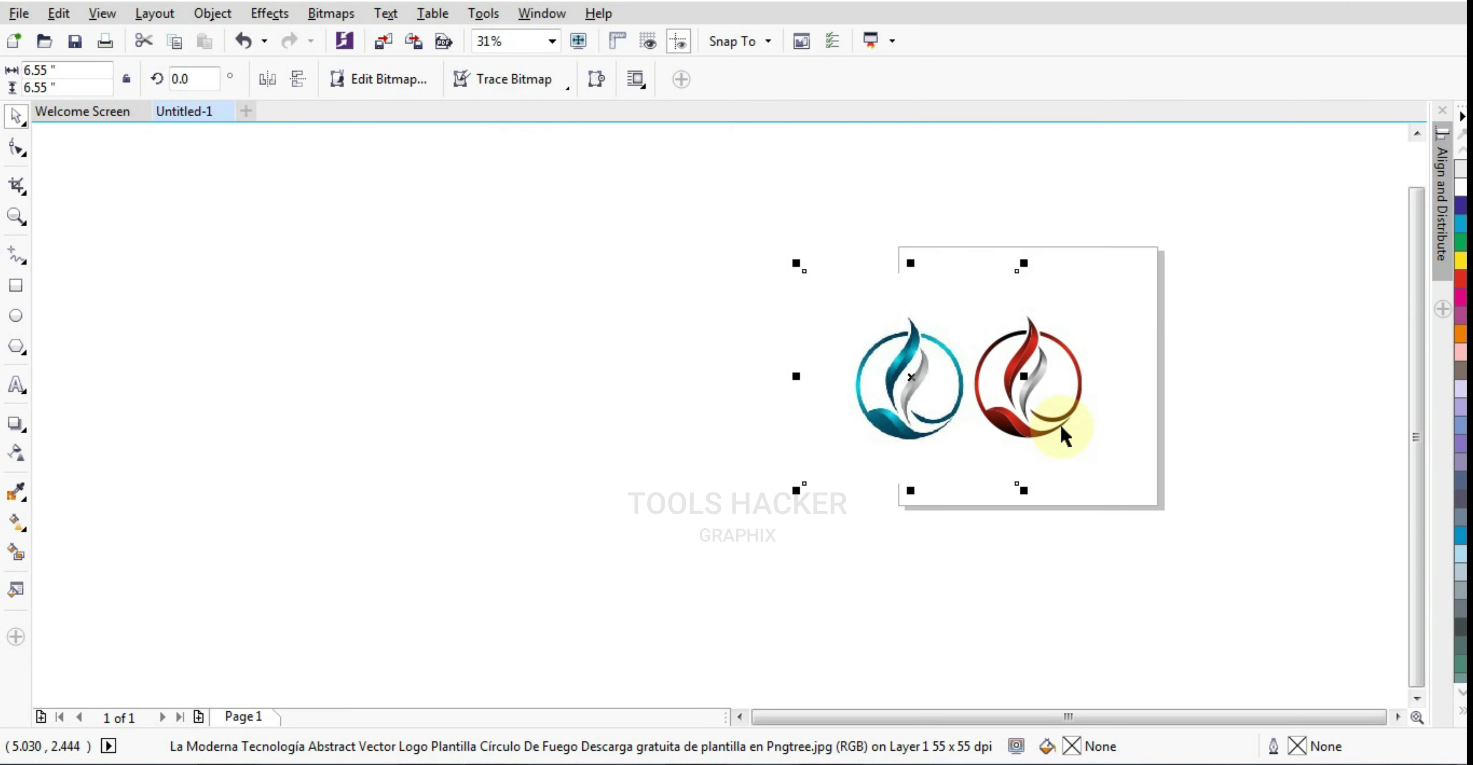
left_click(1213, 278)
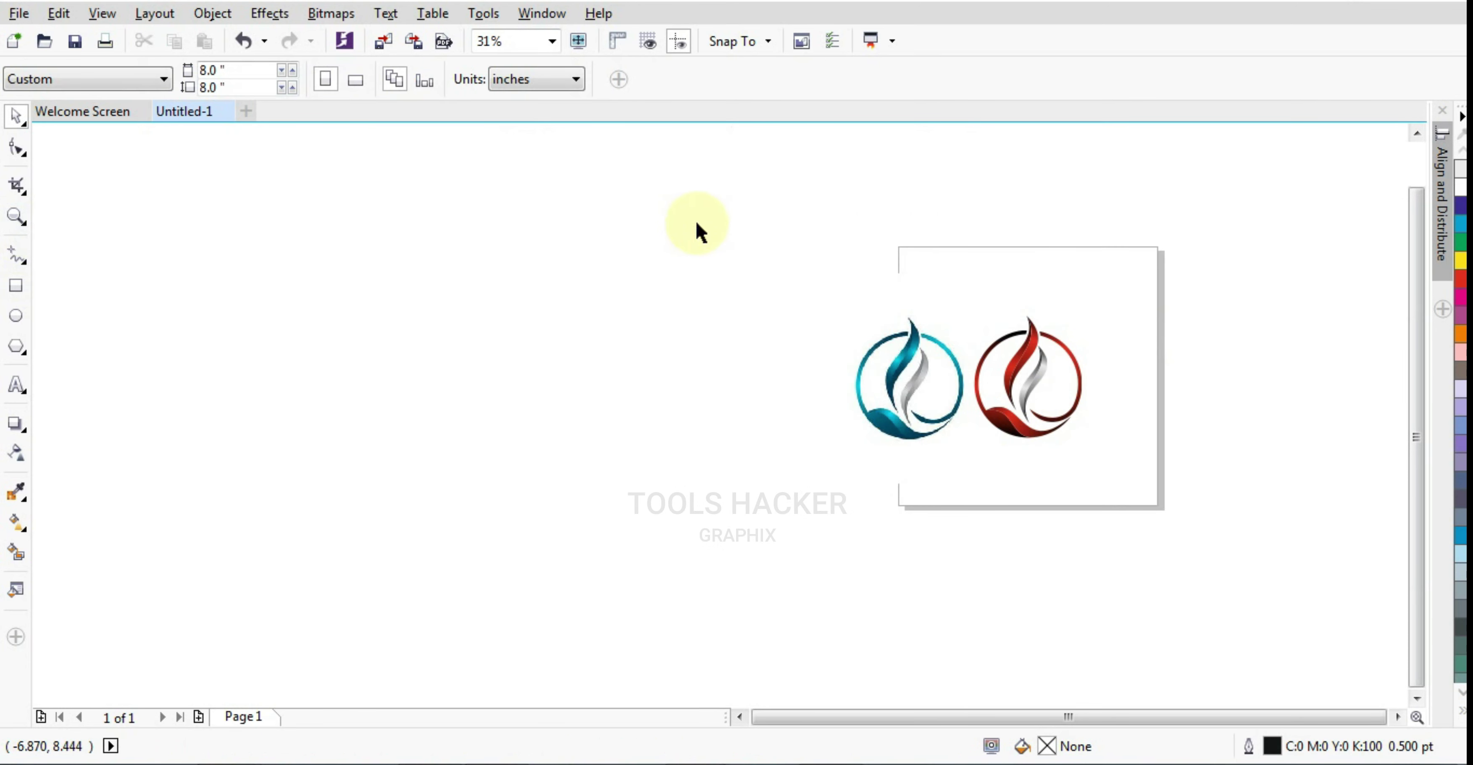
Move the reference bitmap and the red logo together to the middle of the page and deselect them
left_click_drag(703, 217, 1272, 585)
left_click_drag(1015, 383, 1055, 361)
left_click(16, 216)
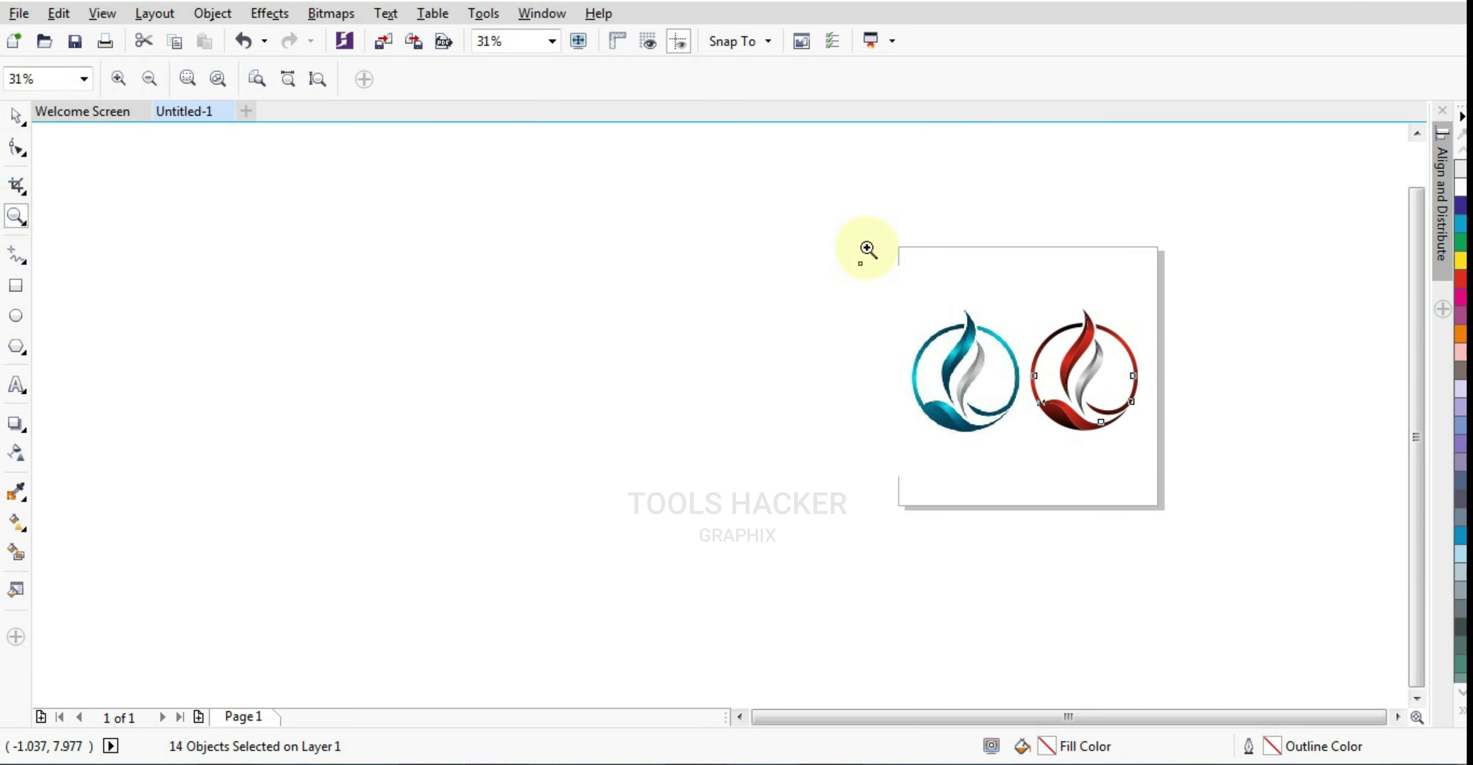
left_click_drag(876, 248, 1173, 479)
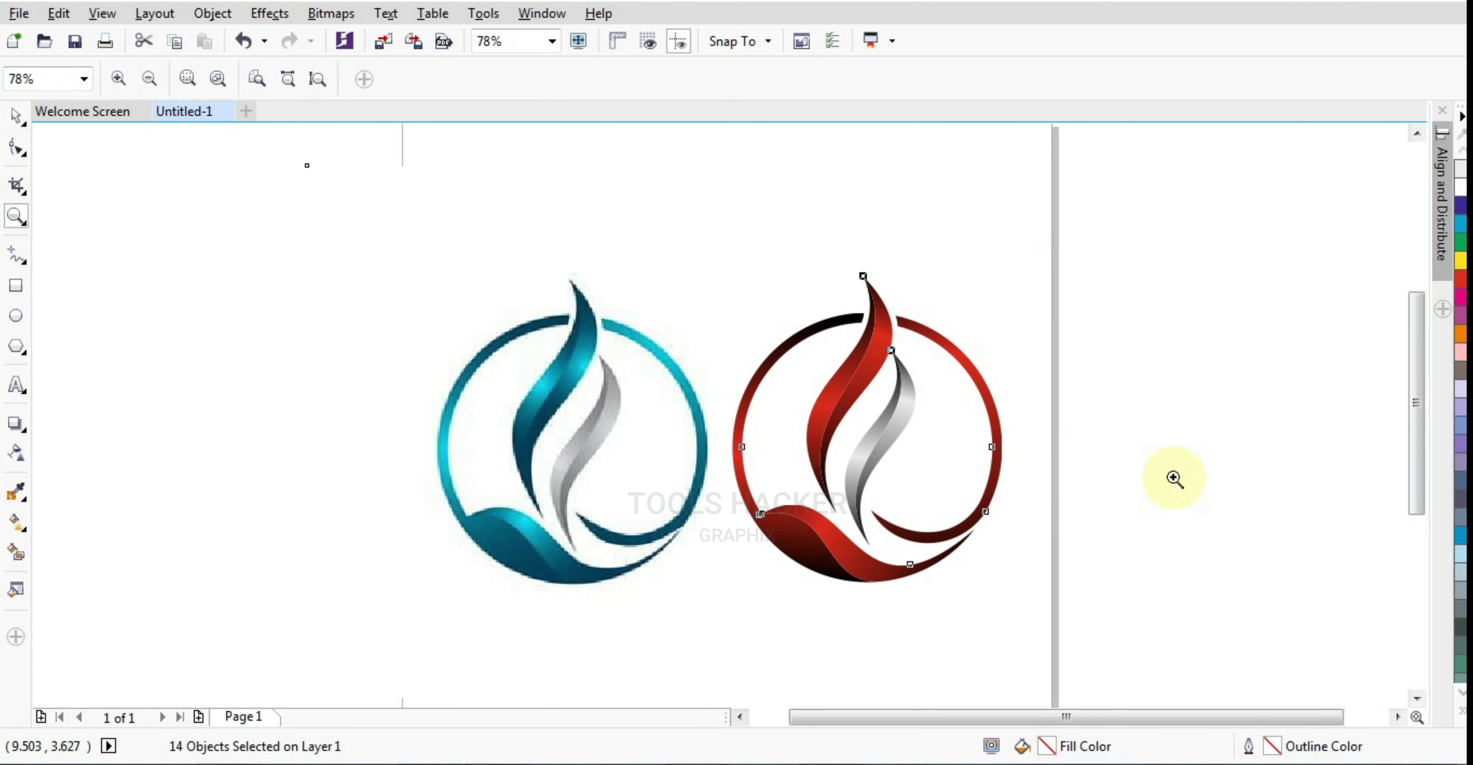
left_click(15, 116)
left_click(1058, 348)
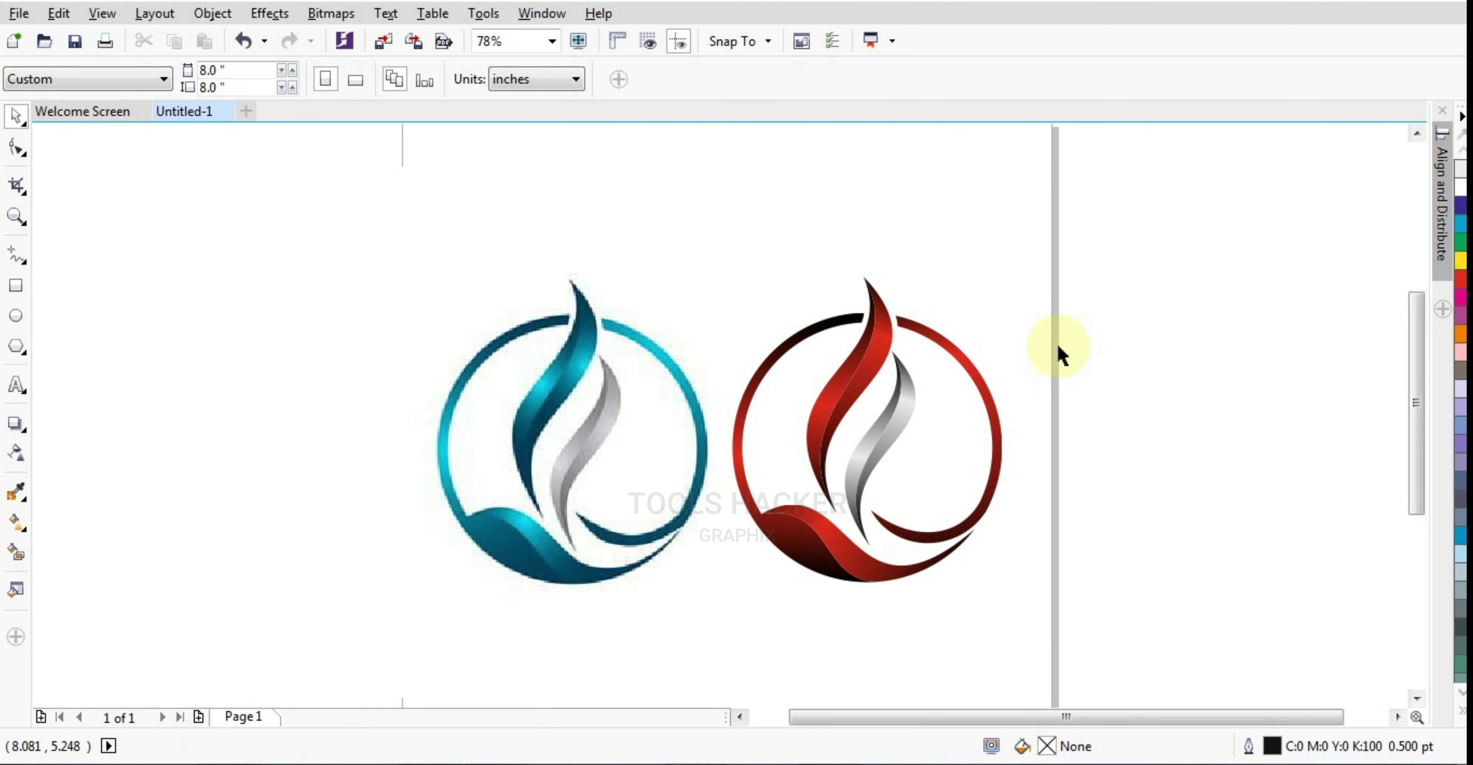